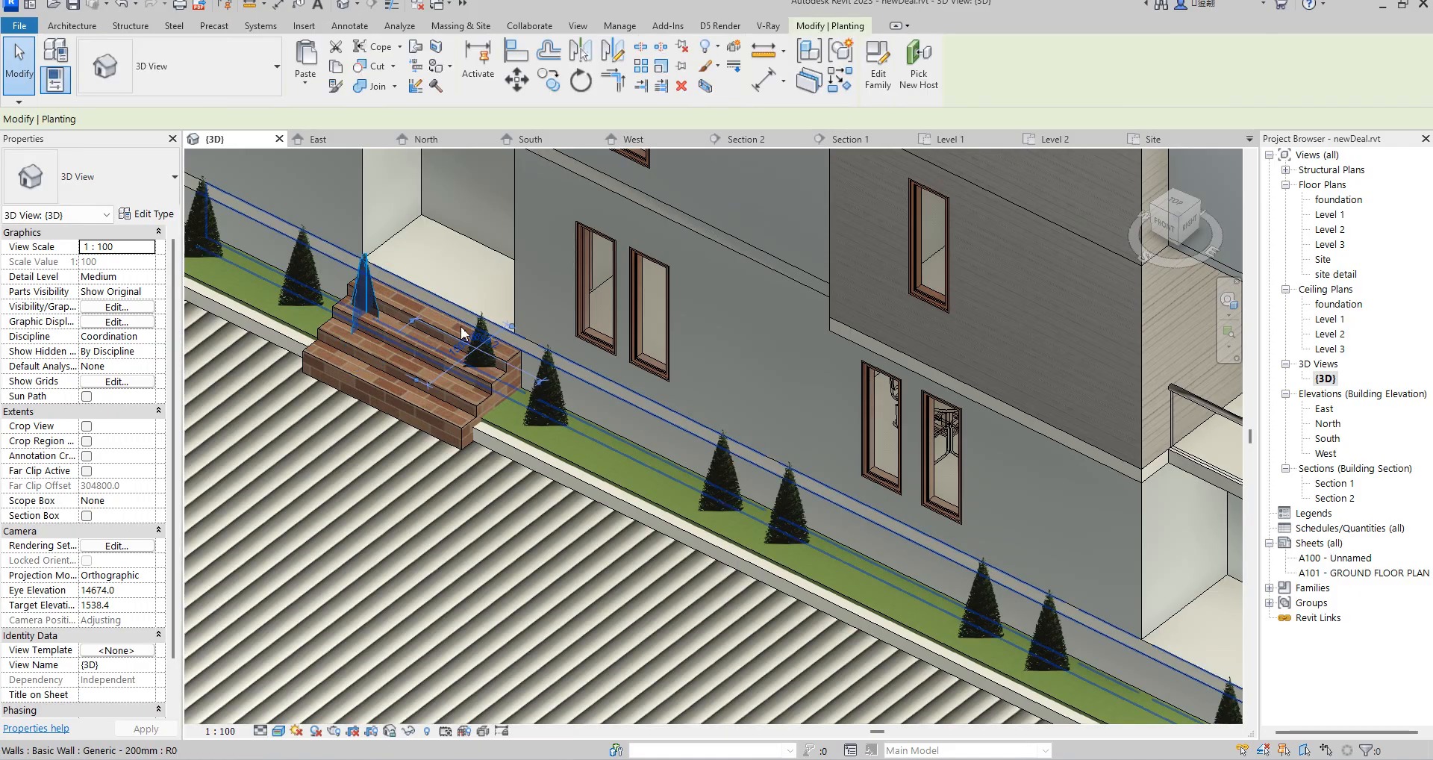
Delete the remaining tree that stands within the brick steps at the building's side entrance
left_click(478, 319, "ctrl")
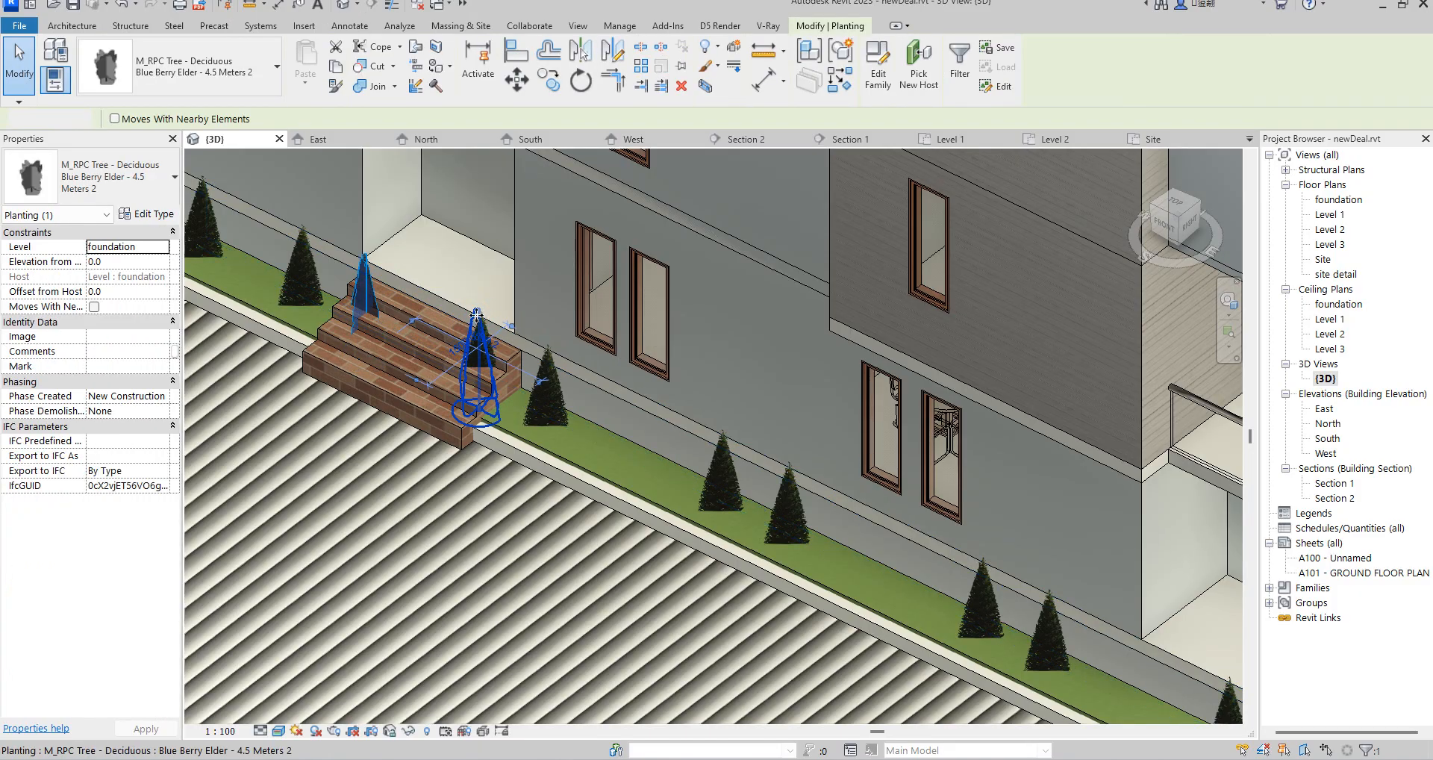
right_click(477, 320)
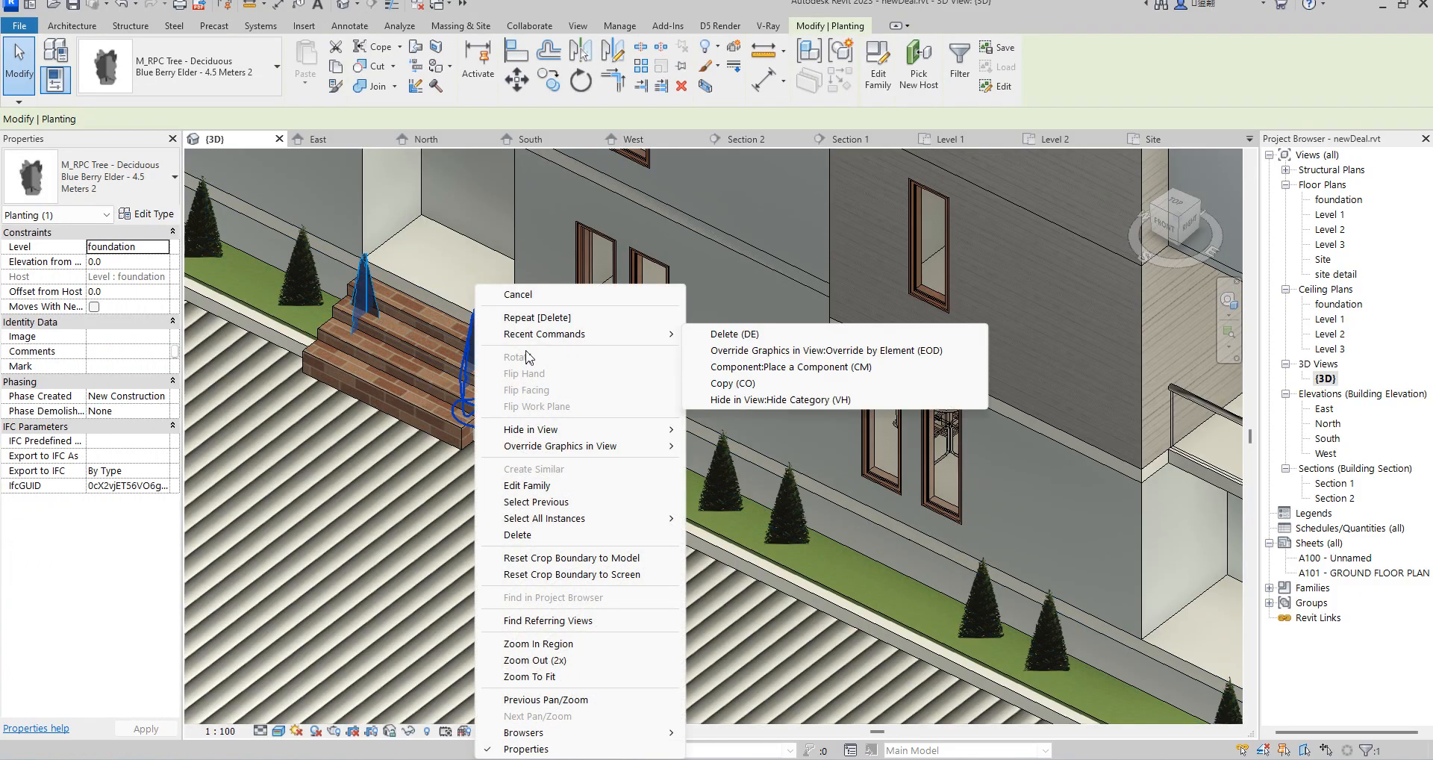
left_click(517, 534)
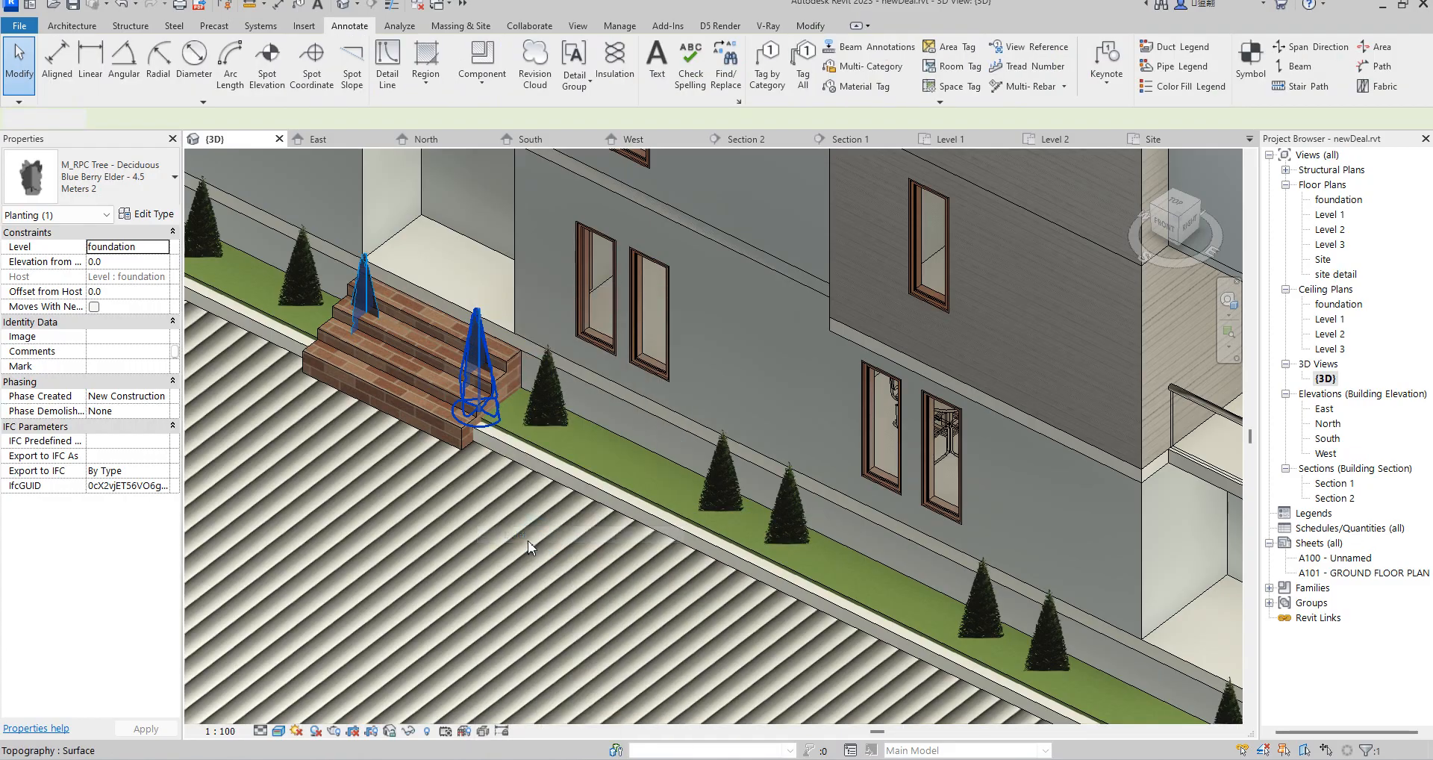
left_click(457, 602)
Examine the building's exterior, entrance steps and surrounding planting from several sides in the 3D view
scroll(455, 410, "down", 7)
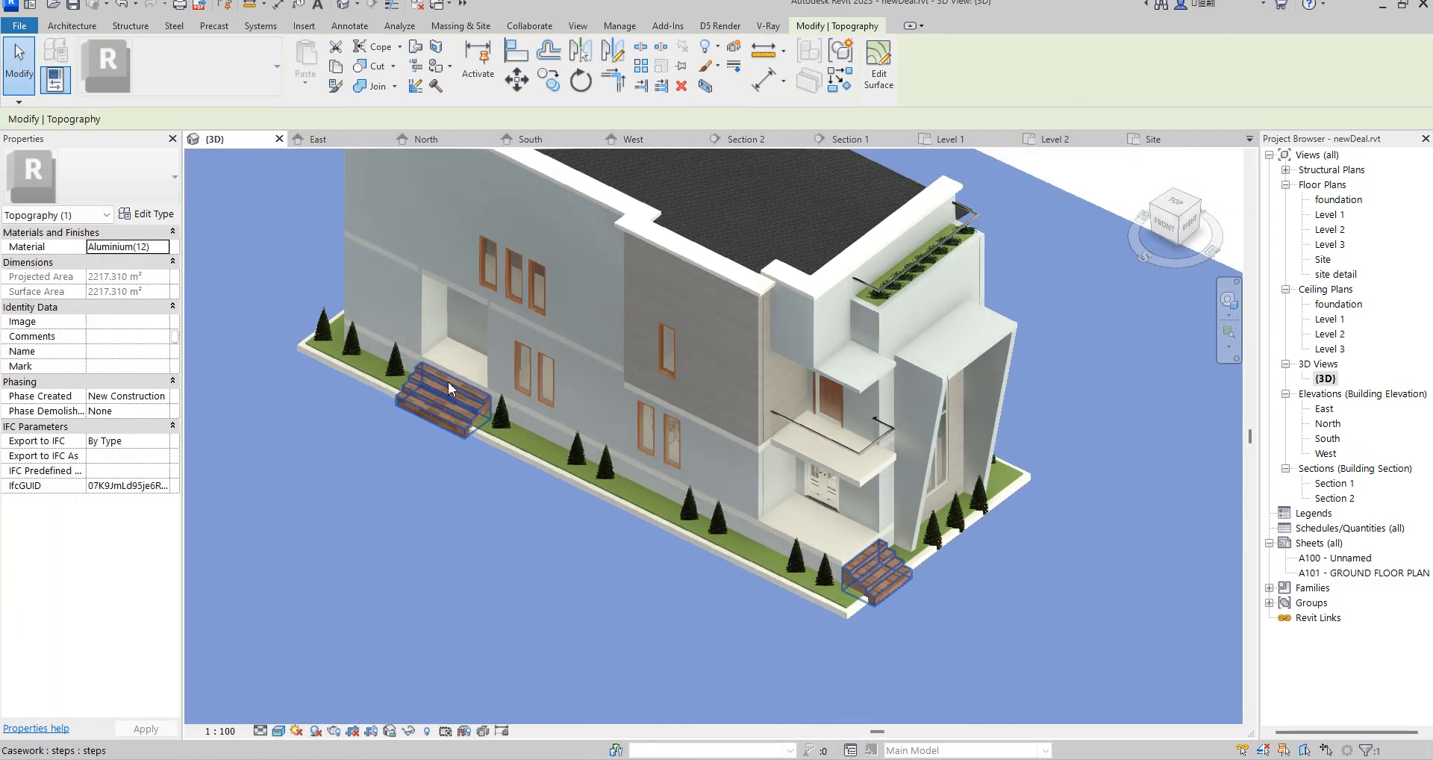
scroll(456, 402, "up", 9)
scroll(499, 384, "down", 5)
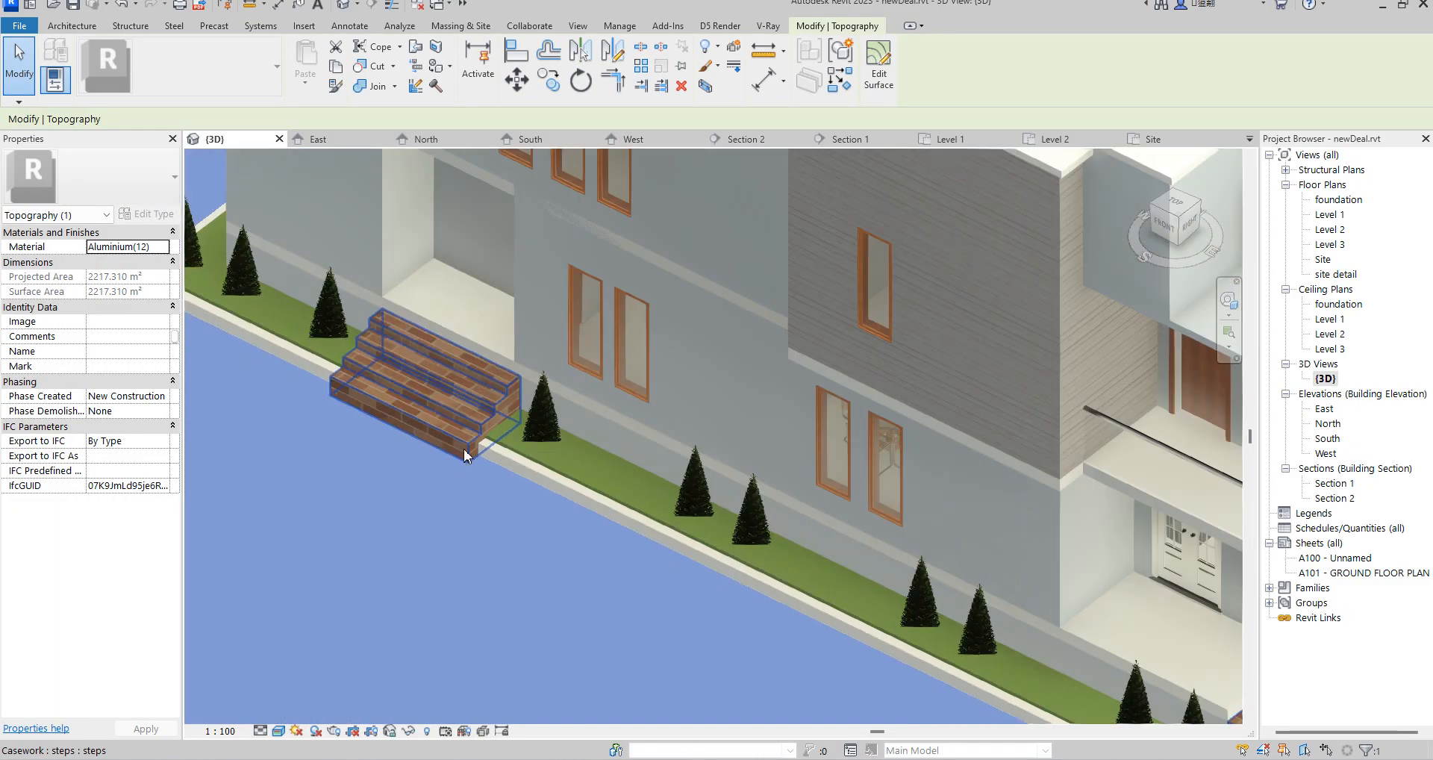
middle_click_drag(485, 403, 491, 498, "shift")
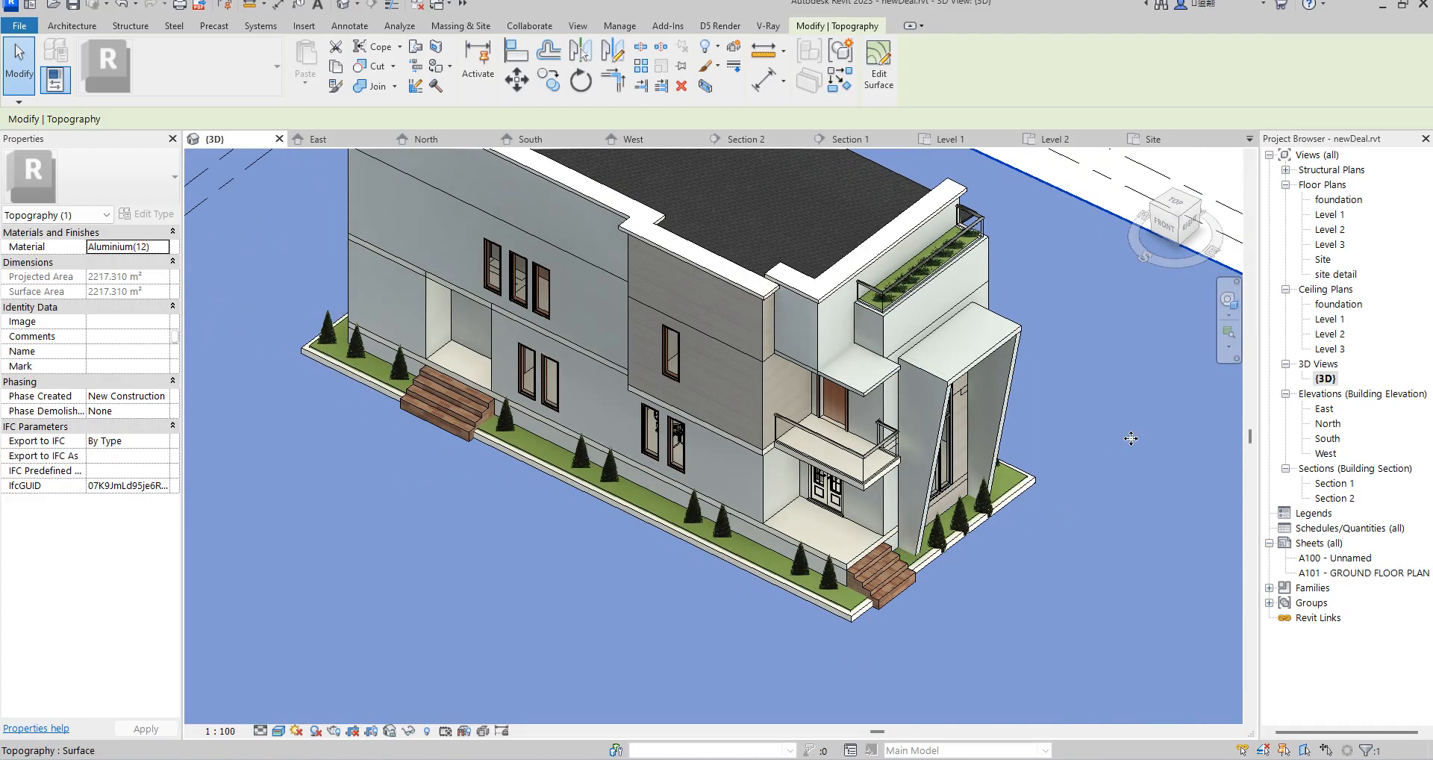
key("Escape")
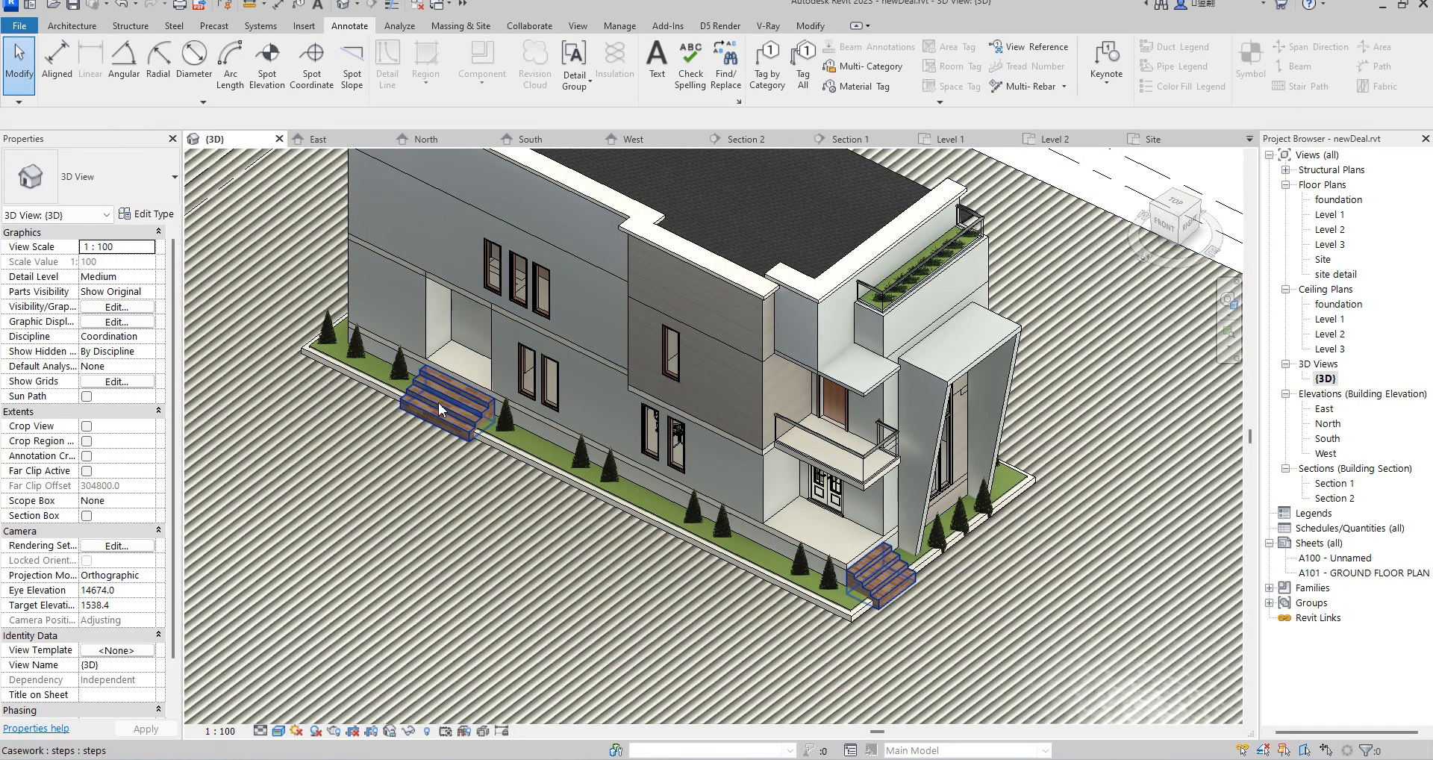
middle_click_drag(437, 401, 495, 394, "shift")
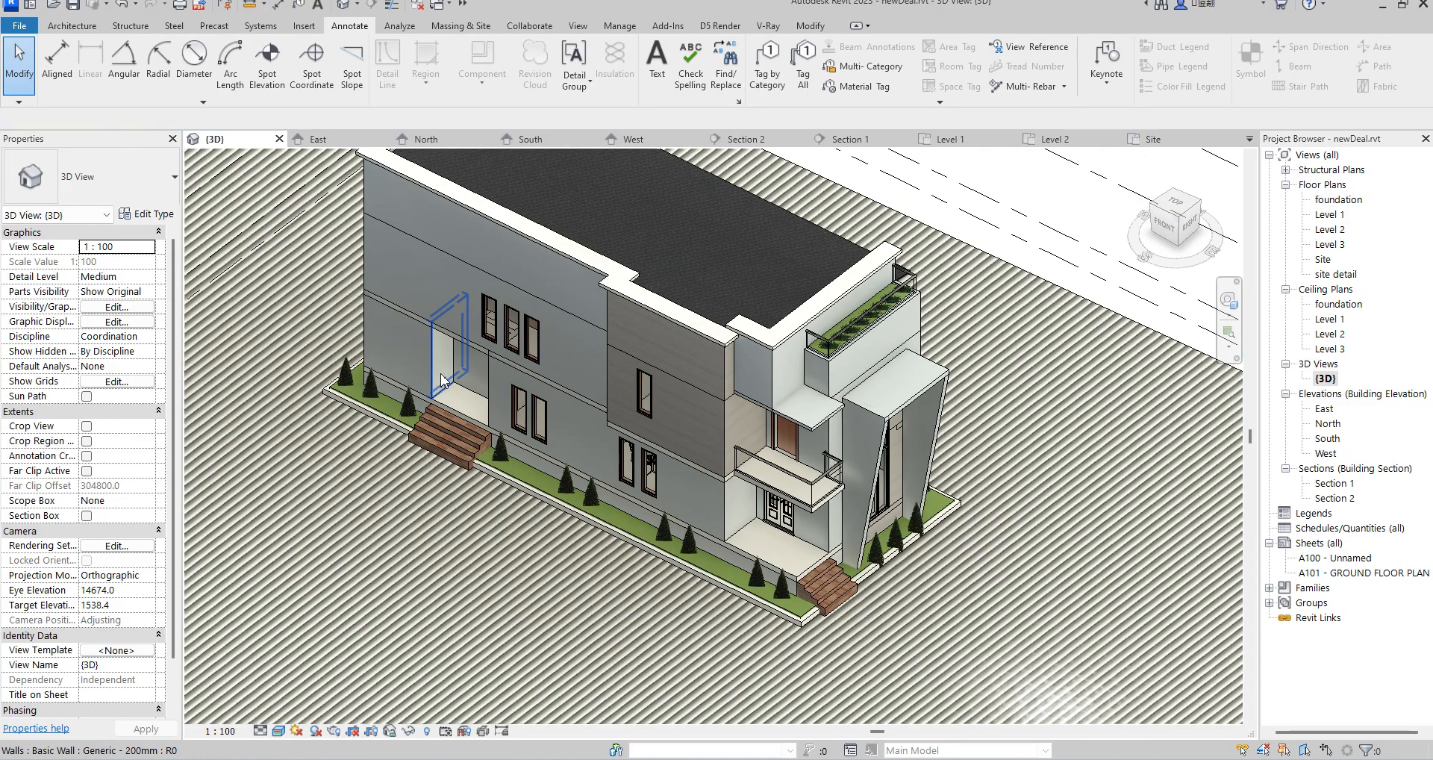
scroll(455, 388, "up", 3)
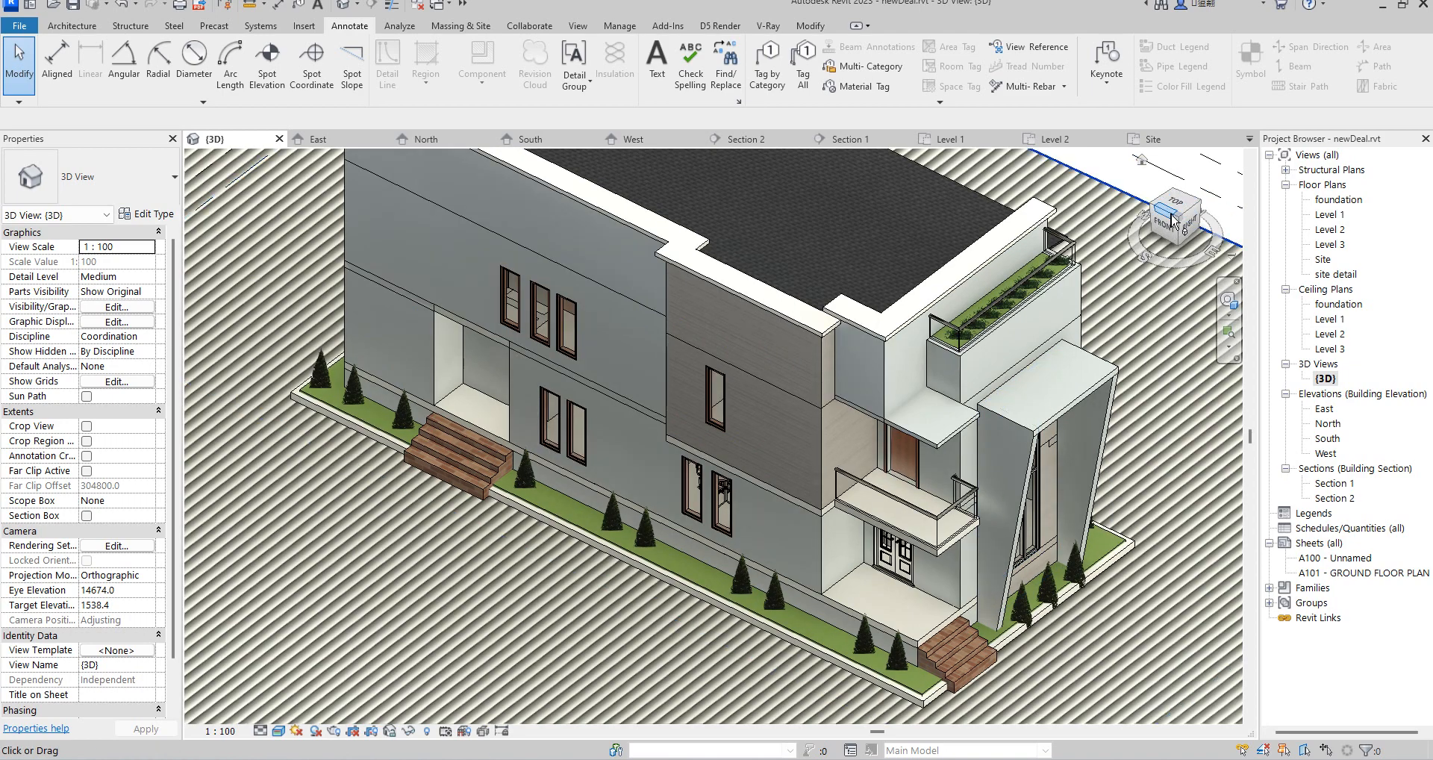
mouse_move(1176, 223)
left_mouse_down()
mouse_move(929, 221)
mouse_move(783, 182)
mouse_move(749, 721)
mouse_move(1093, 372)
left_mouse_up()
scroll(1002, 584, "down", 5)
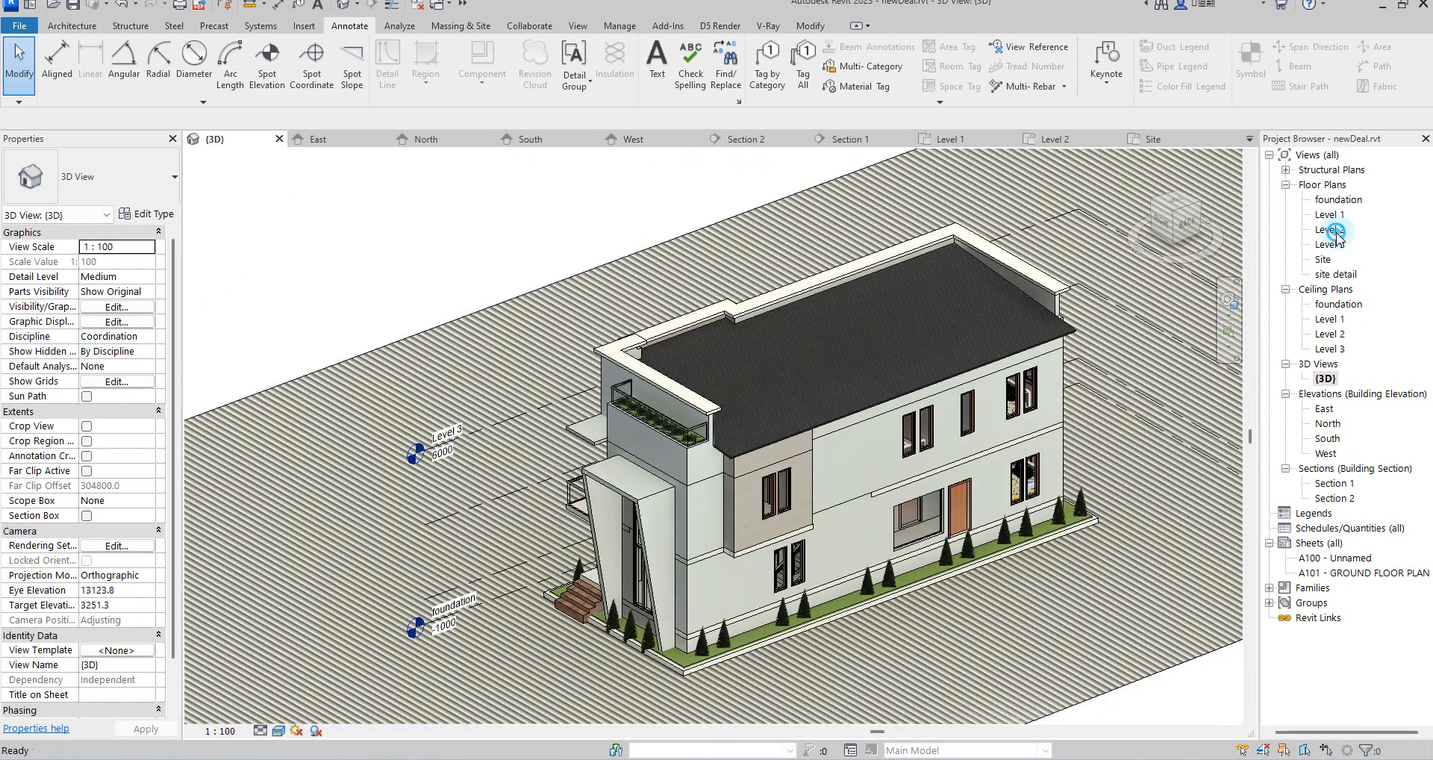
In the Level 1 floor plan, switch both end symbols of the horizontal Section 1 line to the plain bar marker
double_click(1333, 230)
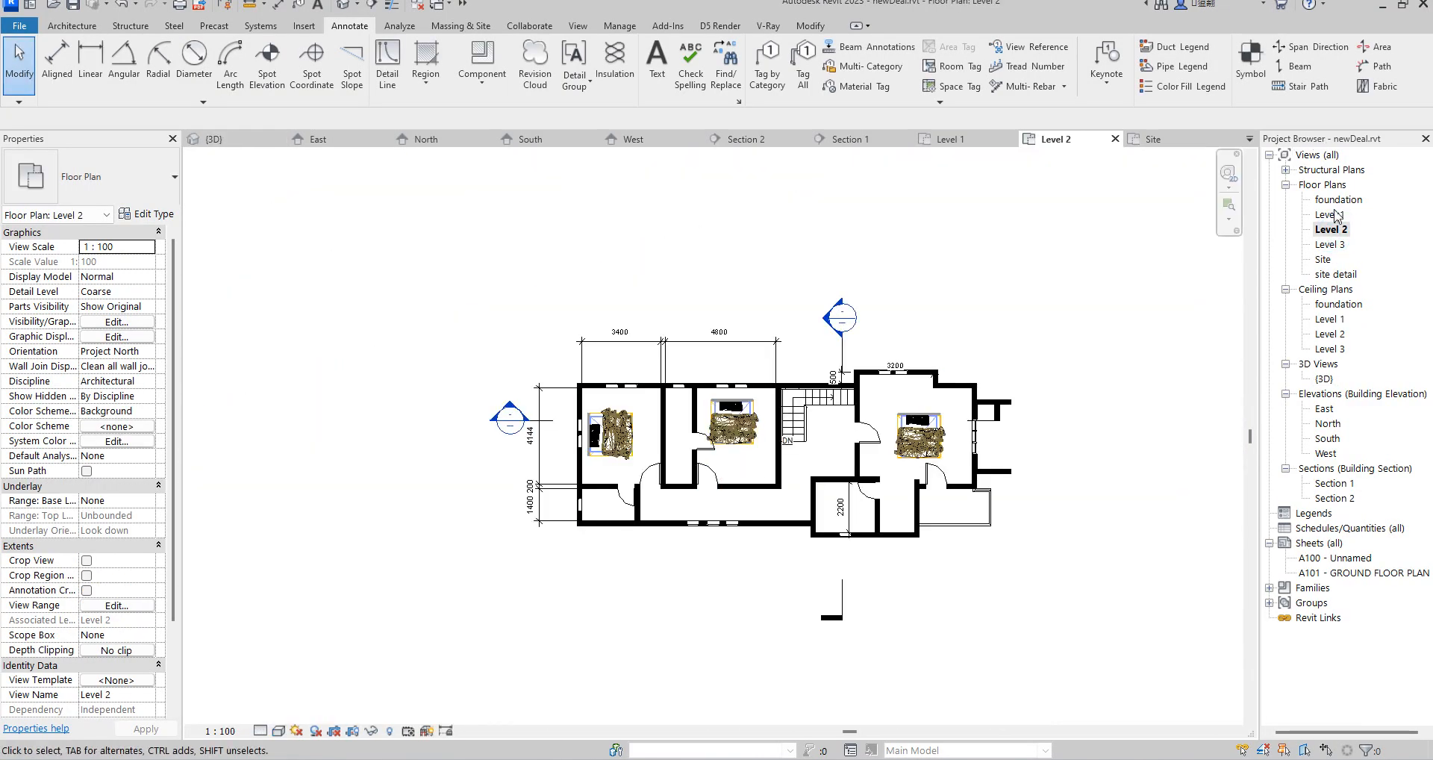
double_click(1332, 215)
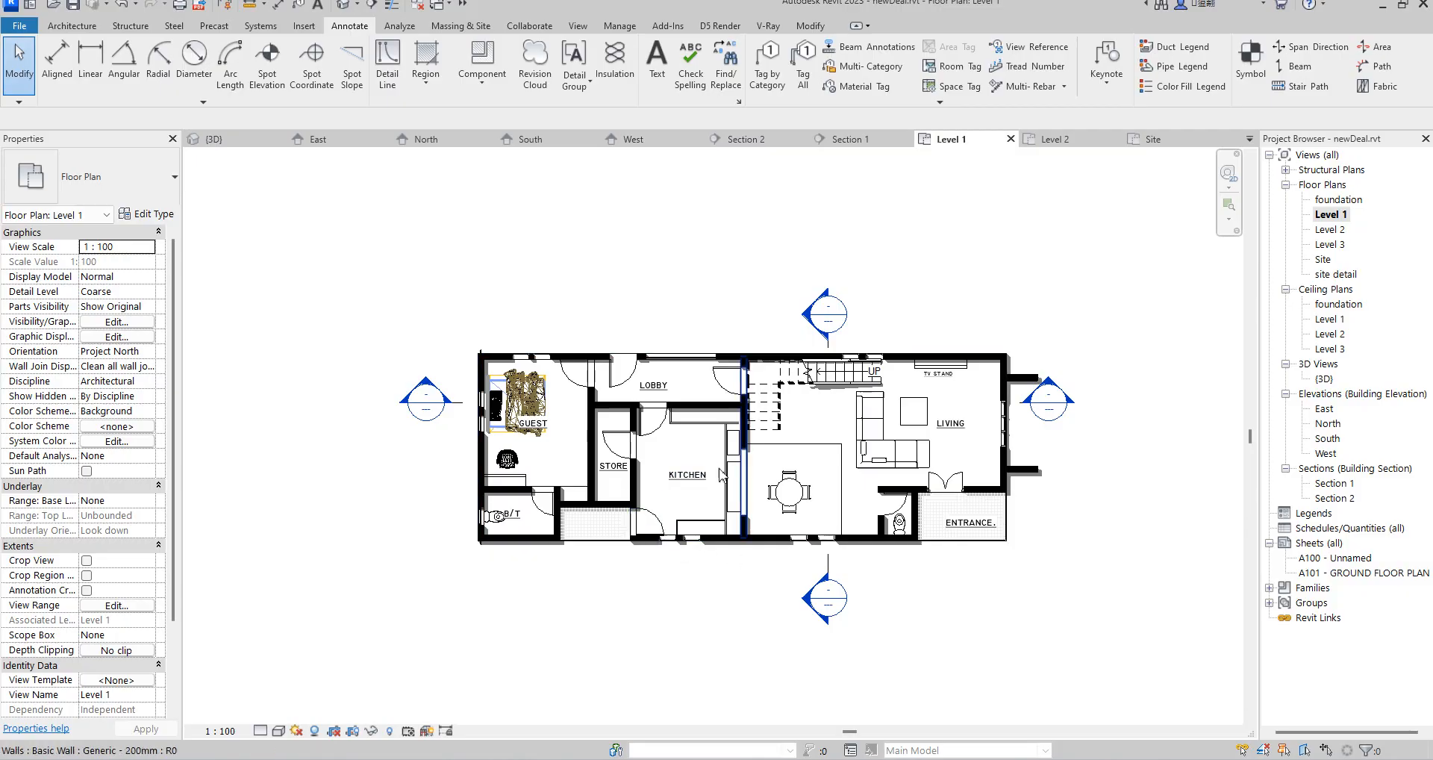
scroll(724, 515, "up", 1)
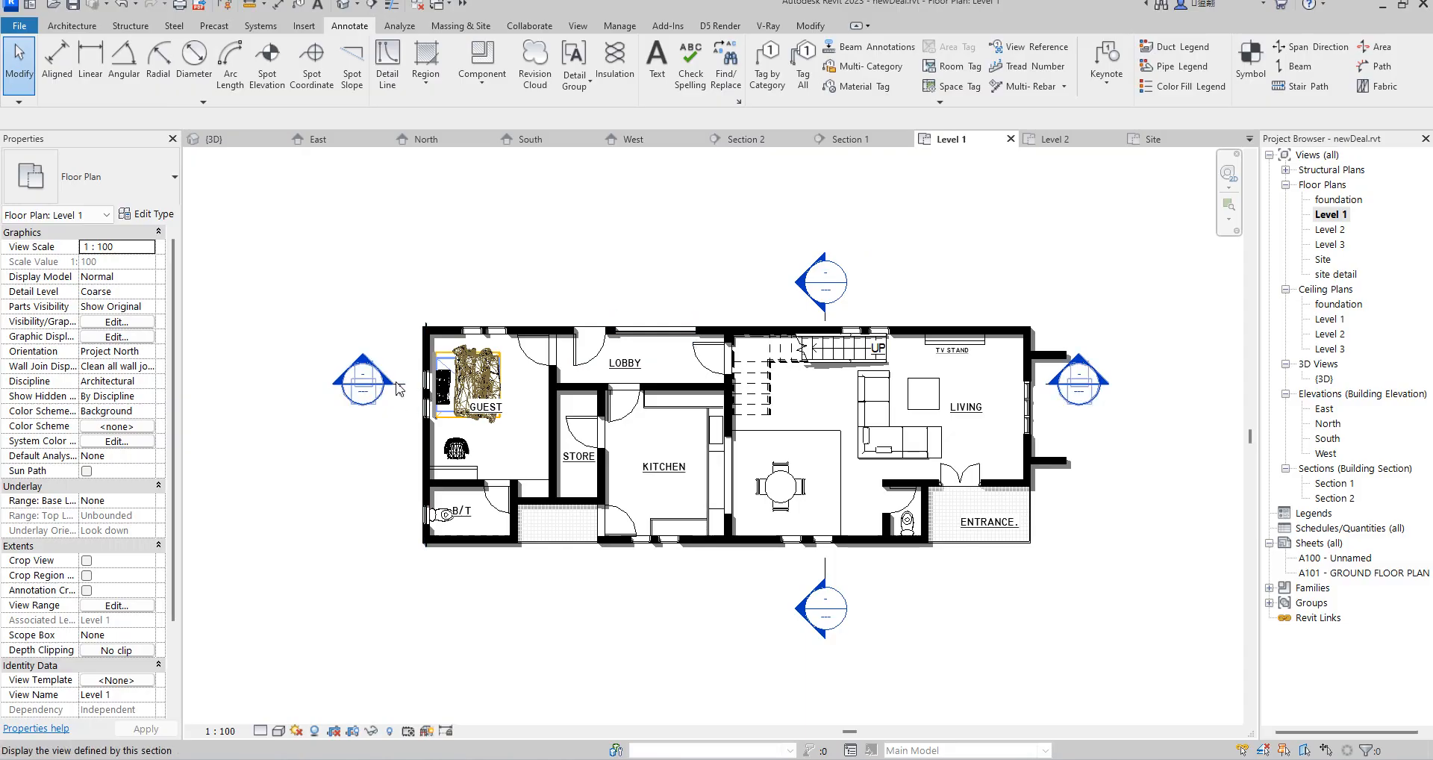
left_click(396, 384)
left_click(409, 383)
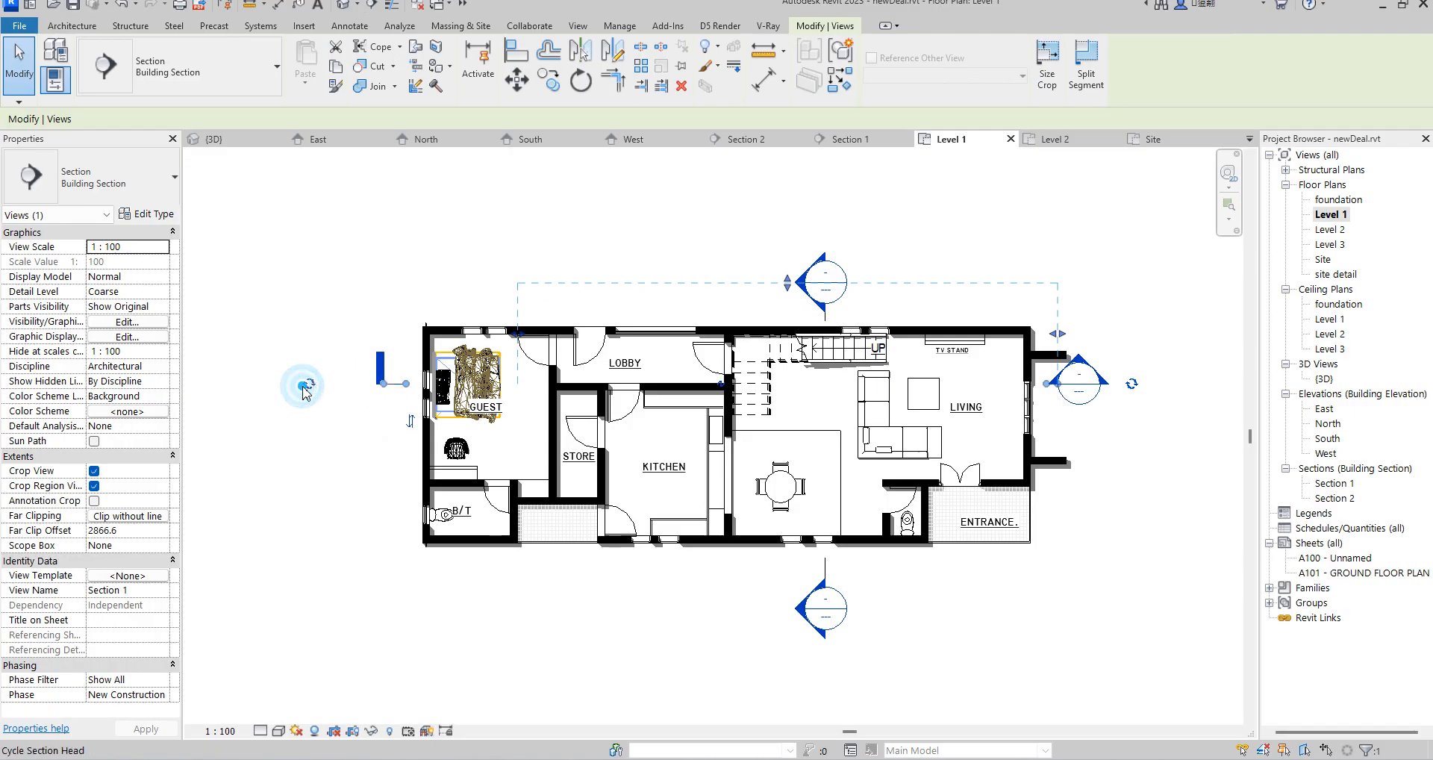
left_click(1132, 385)
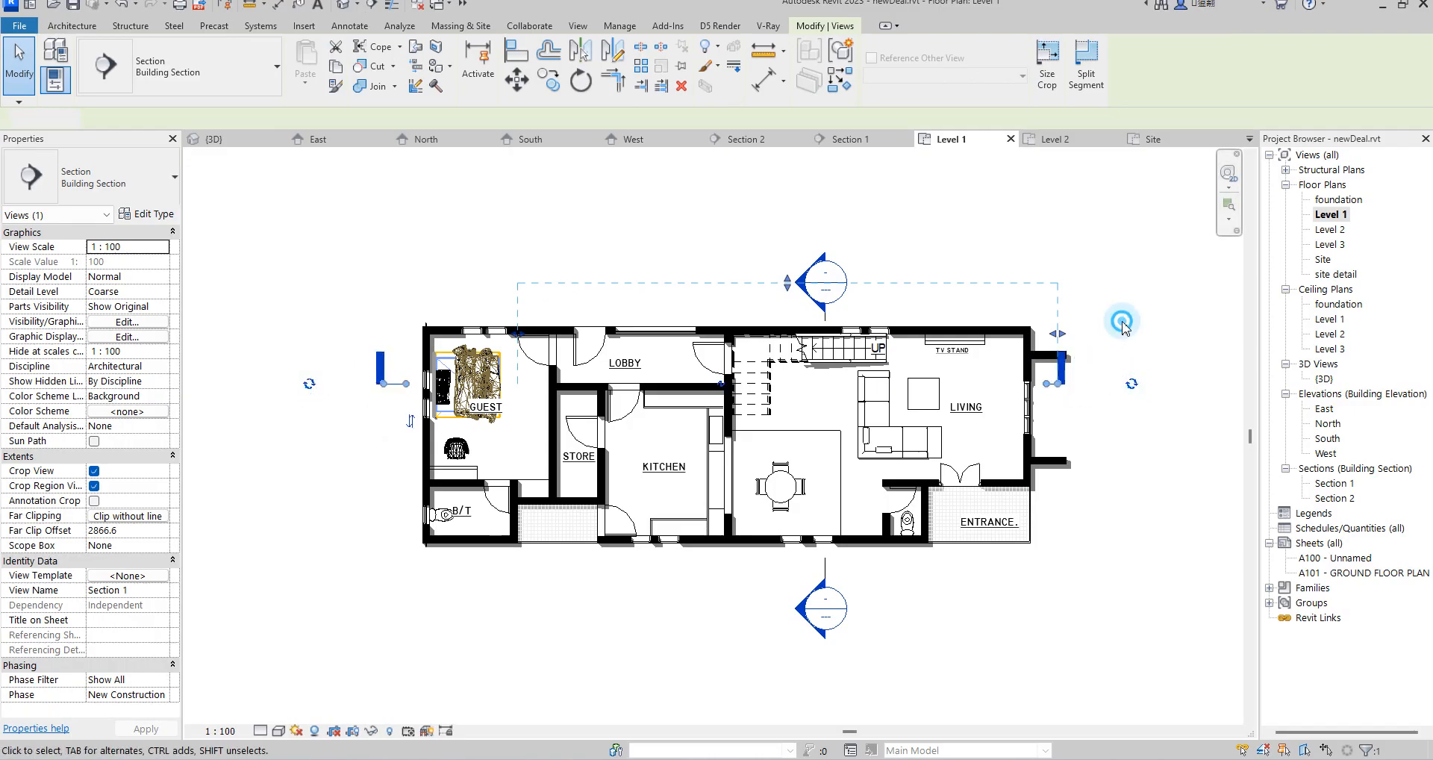
key("Escape")
Extend the living-room end of the Section 1 line outward beyond the projecting walls
left_click(1059, 381)
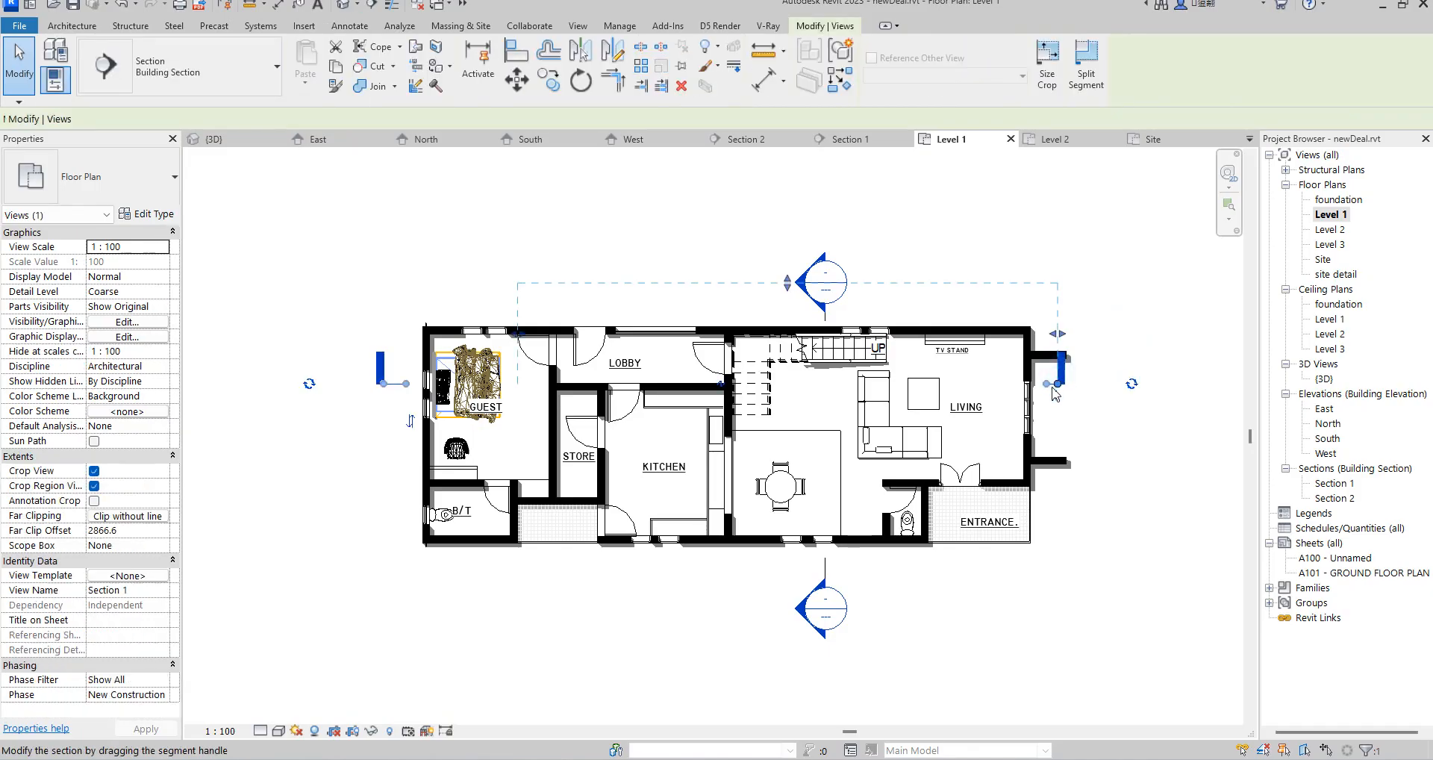
left_click(1063, 388)
left_click(1126, 318)
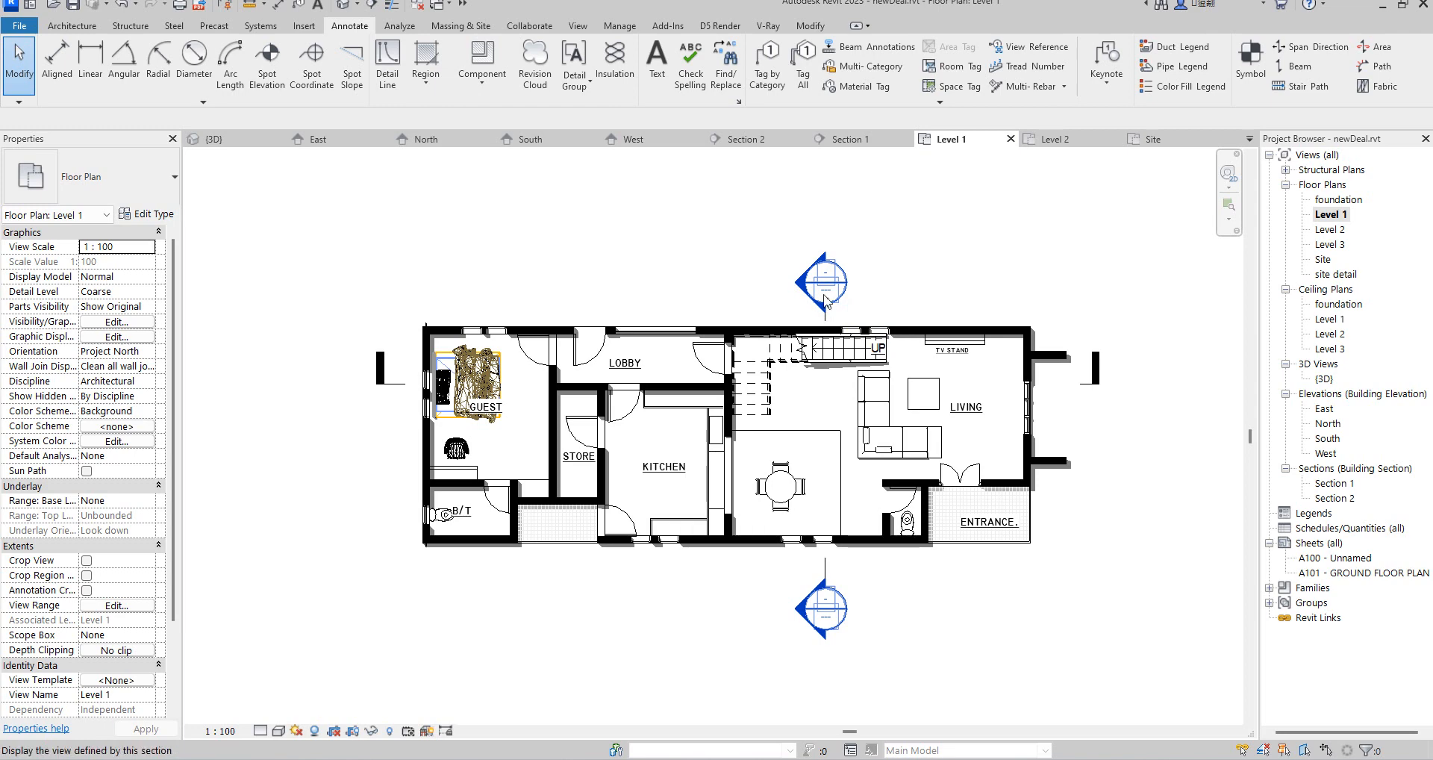
Switch both end symbols of the vertical Section 2 line to the plain bar marker
left_click(824, 573)
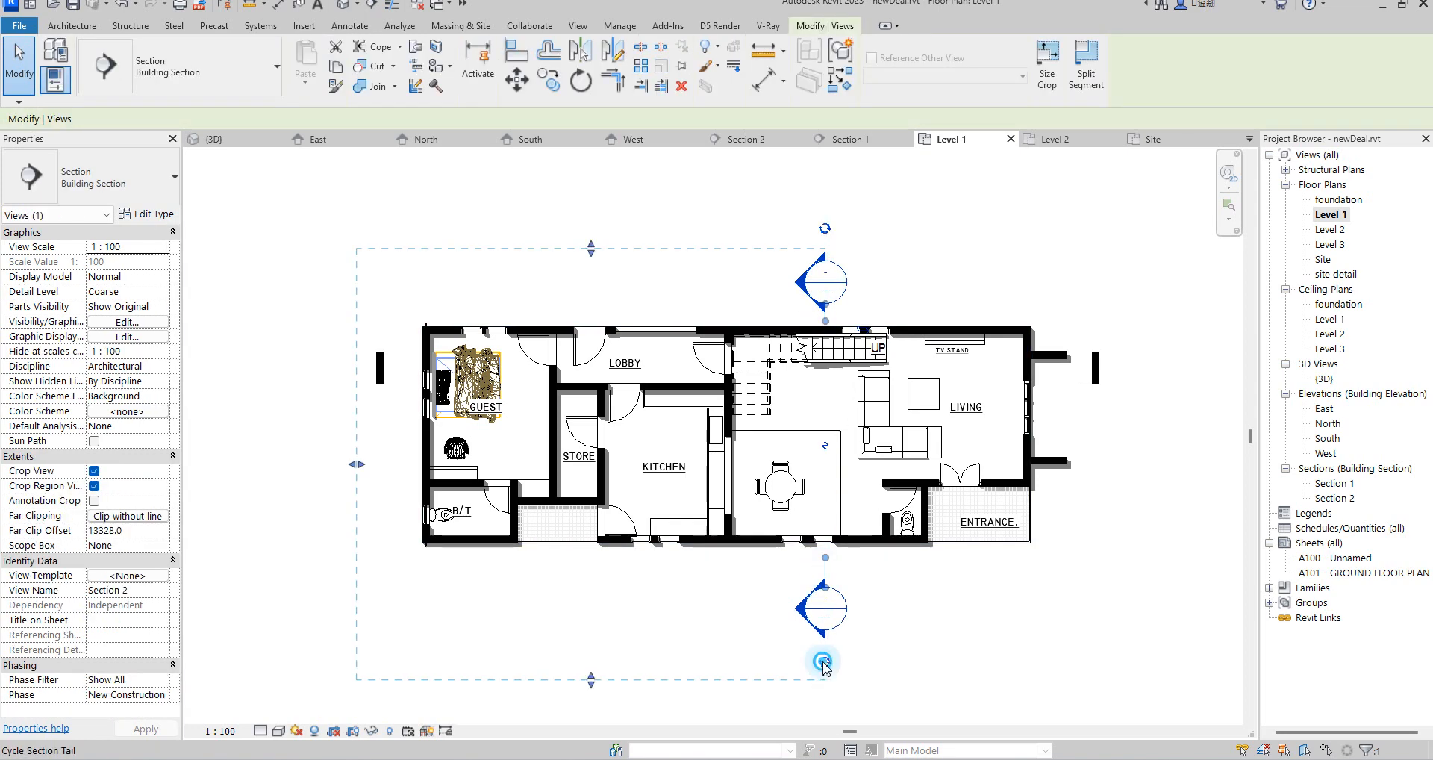
left_click(825, 223)
left_click(933, 226)
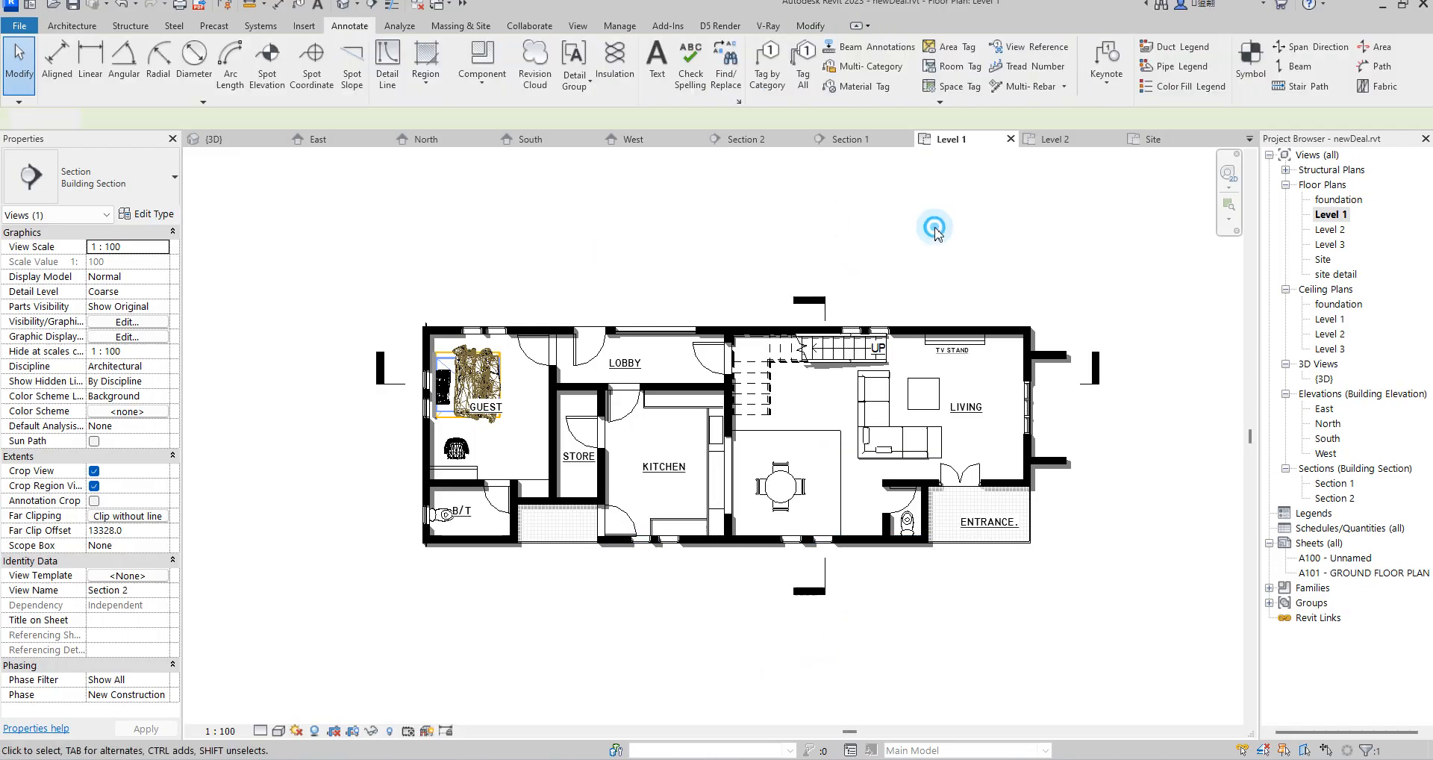
Show the Level 1 crop region and adjust its four edges to enclose the whole plan and its section markers
scroll(935, 226, "down", 4)
scroll(963, 366, "up", 4)
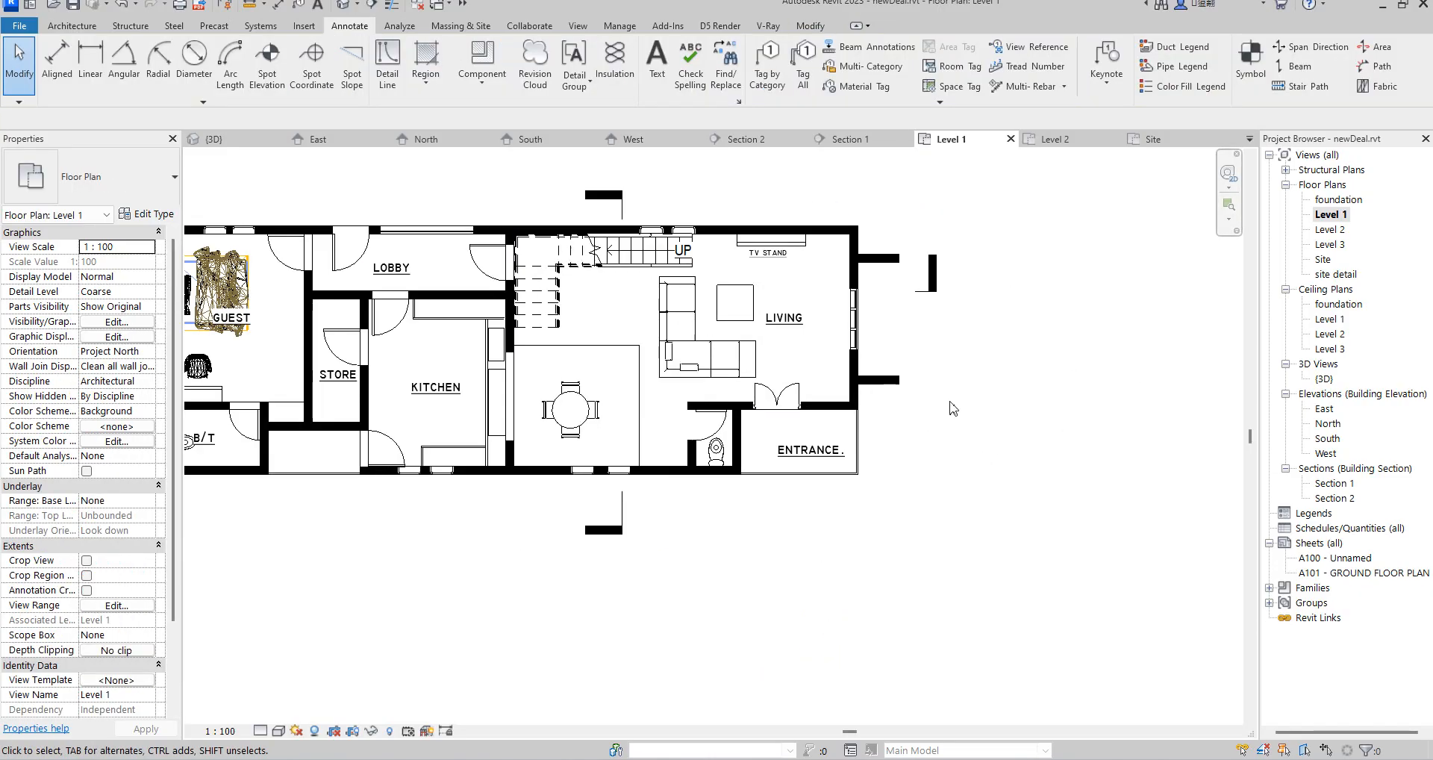
scroll(821, 507, "down", 5)
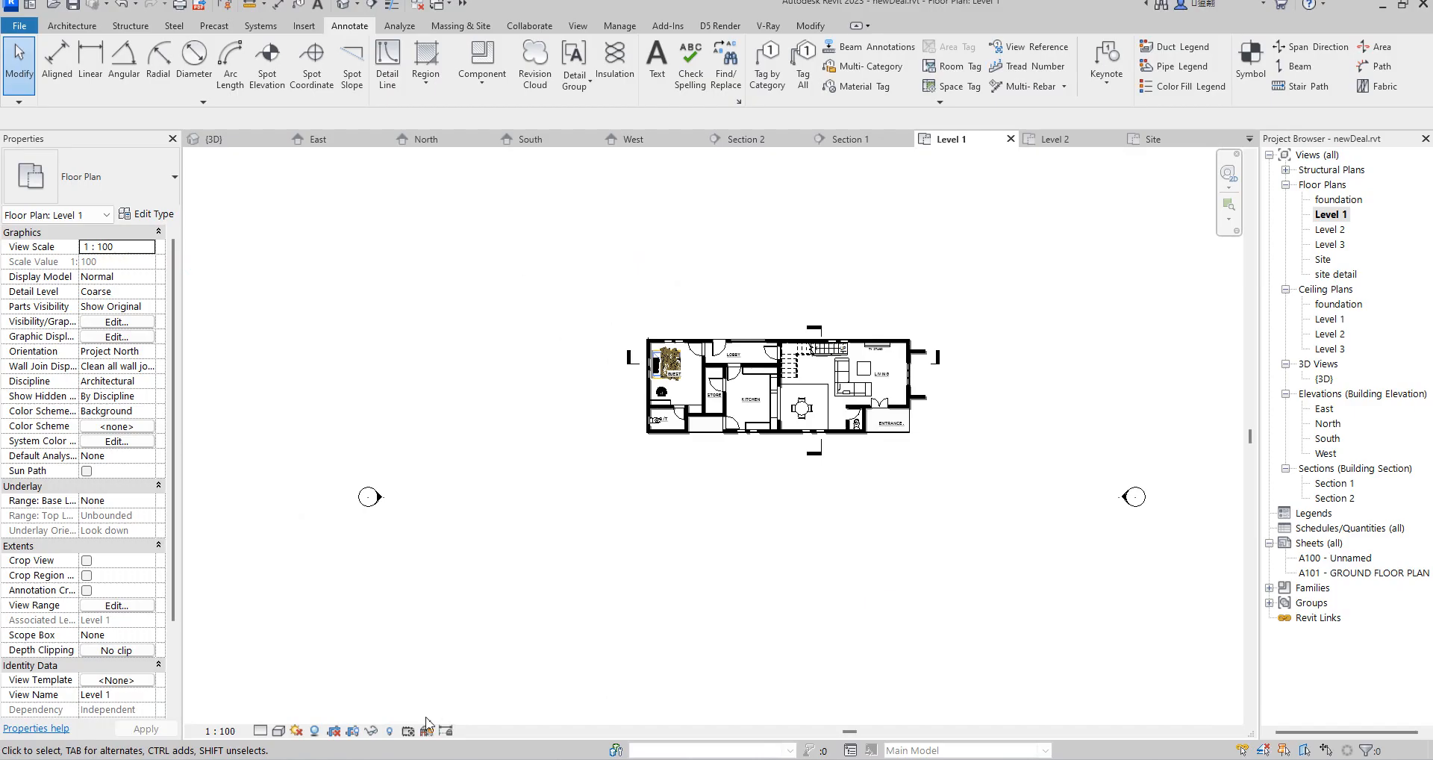
left_click(353, 733)
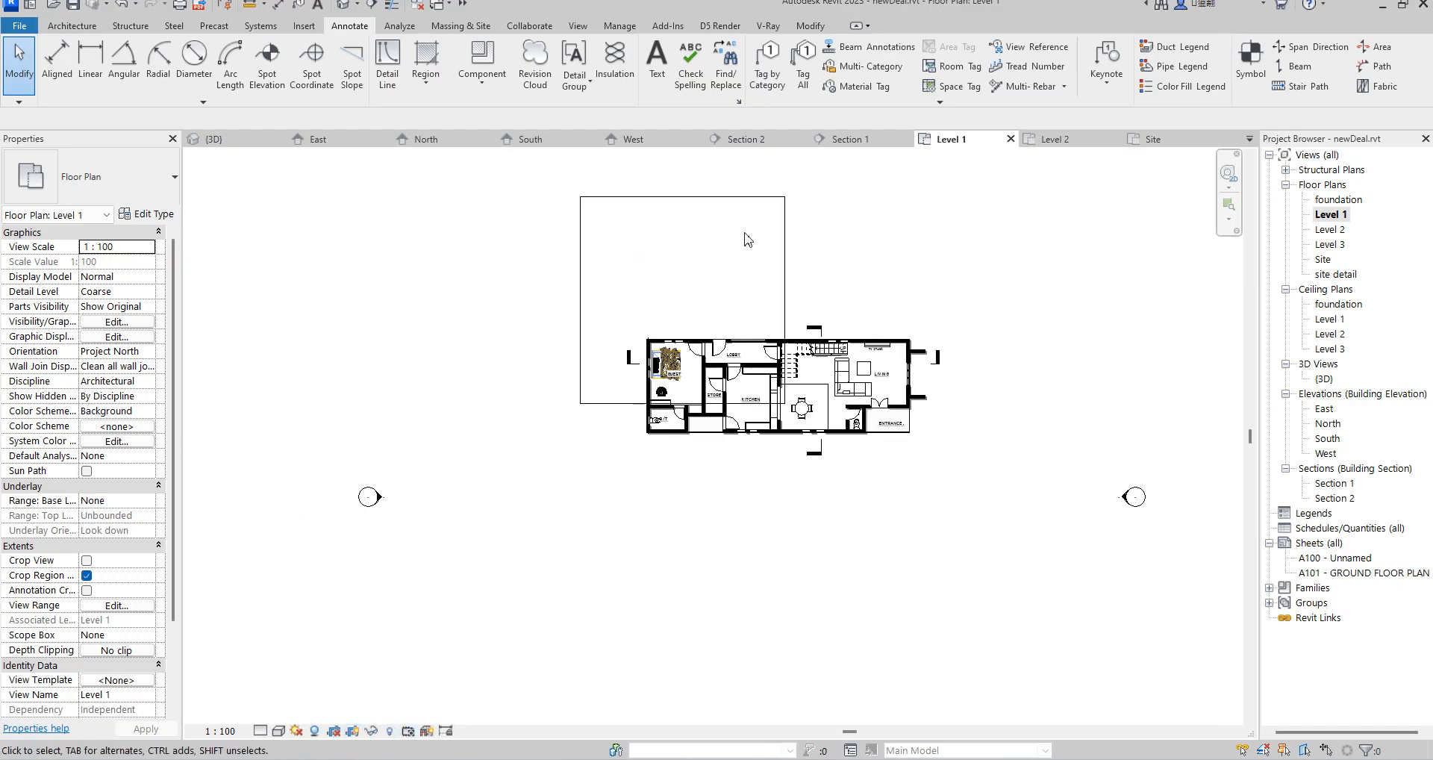
left_click(784, 261)
left_click_drag(784, 299, 950, 402)
left_click_drag(765, 403, 776, 470)
left_click_drag(765, 196, 779, 319)
left_click_drag(581, 393, 625, 402)
Tighten the lower edge of the Level 1 crop region toward the section marker and hide the crop region
scroll(832, 470, "up", 3)
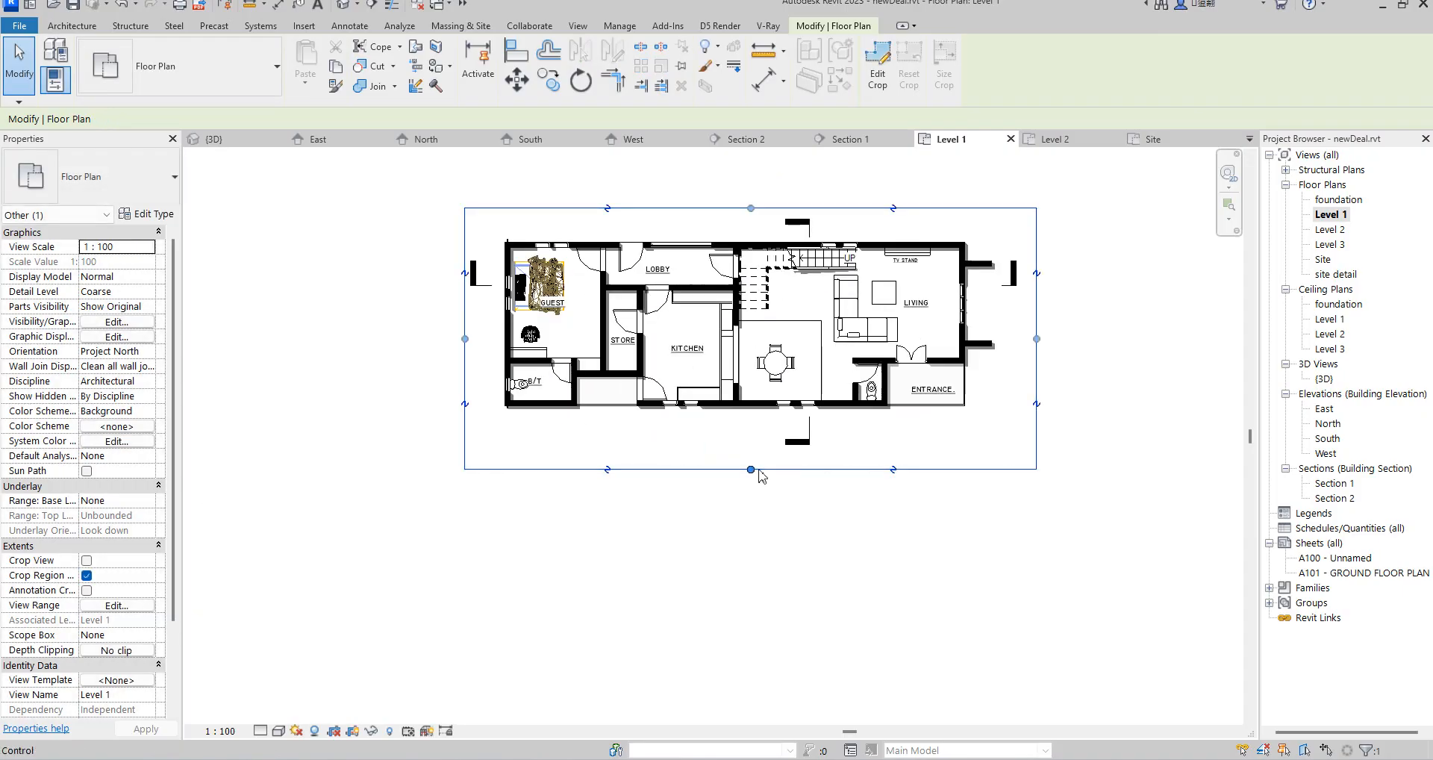
left_click_drag(750, 468, 750, 451)
left_click(1126, 366)
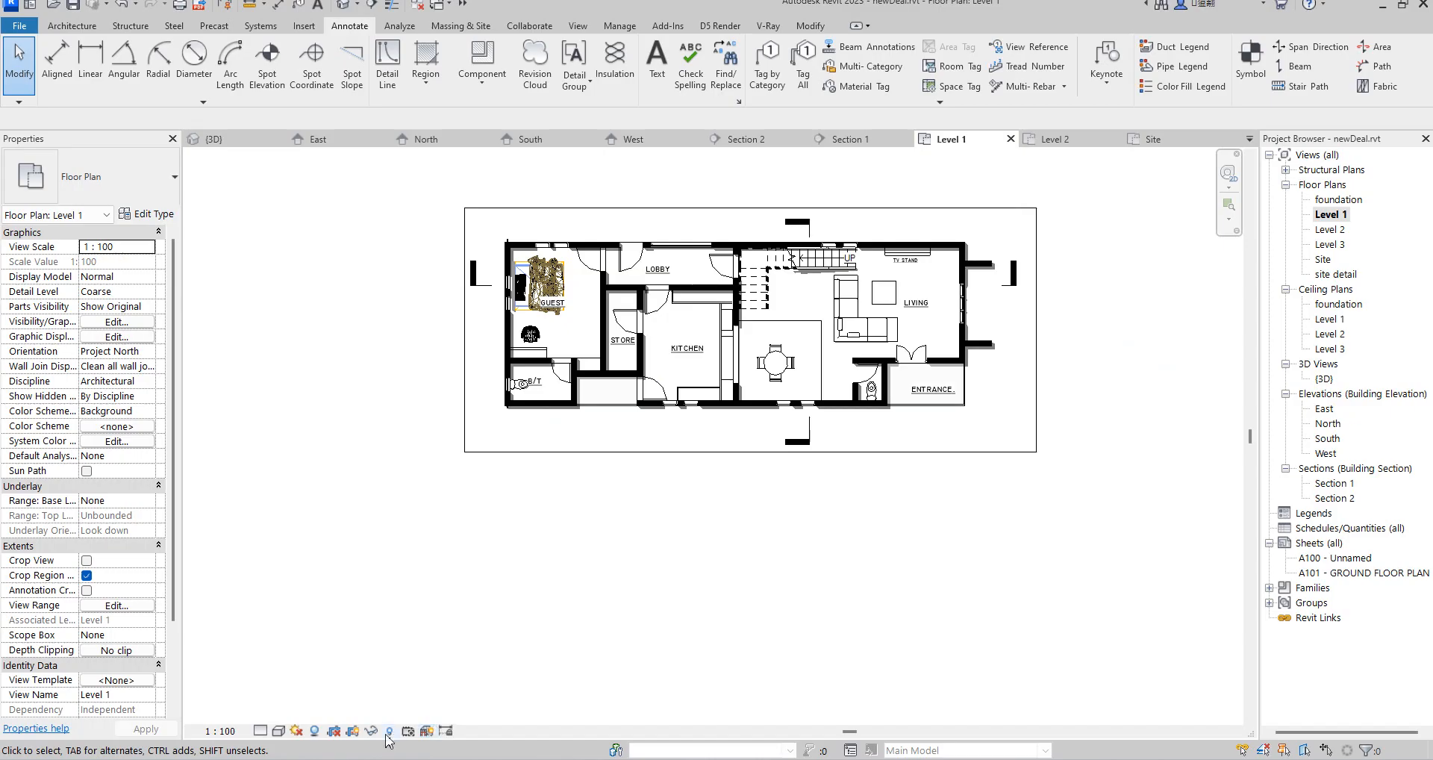
left_click(352, 730)
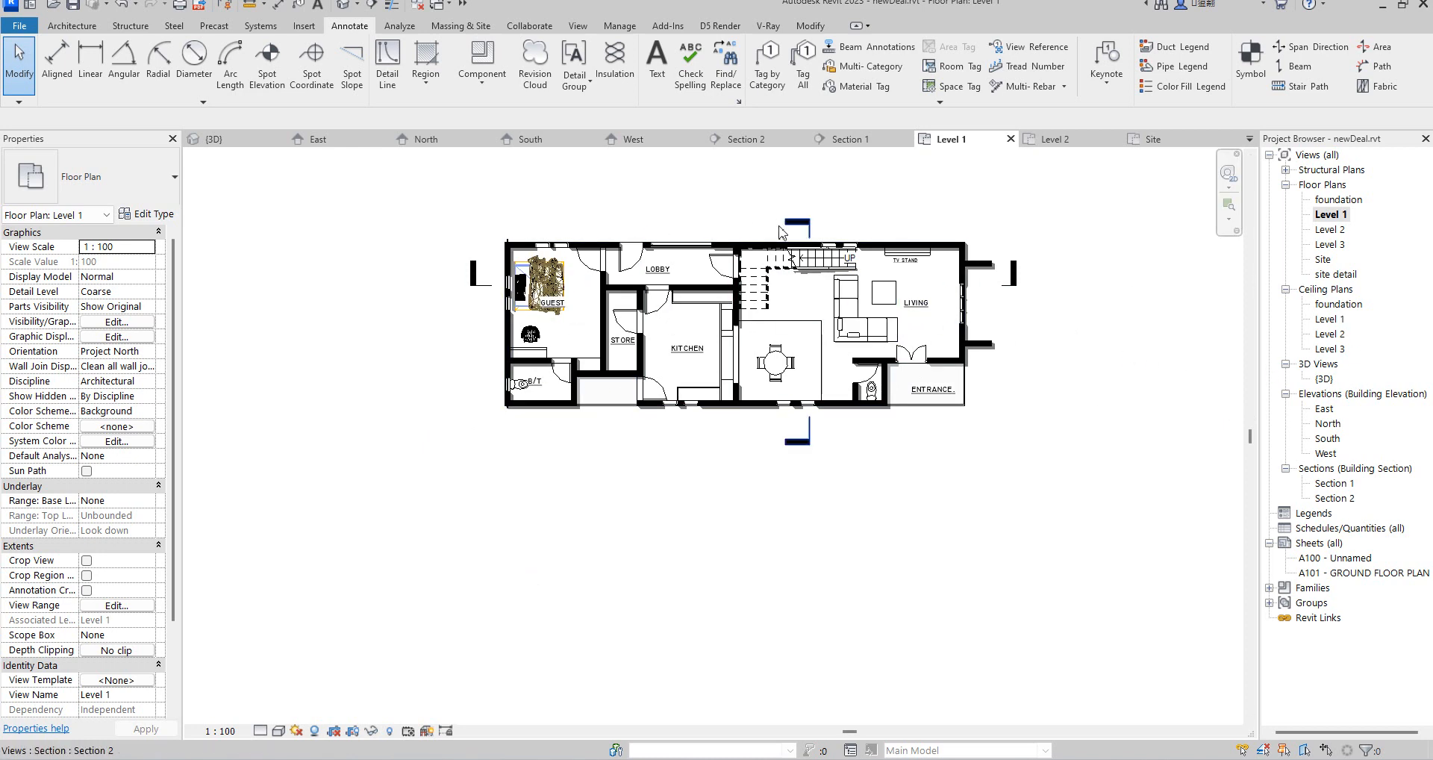
Move the GUEST room label off the bed into the clear floor area below it
scroll(567, 303, "up", 2)
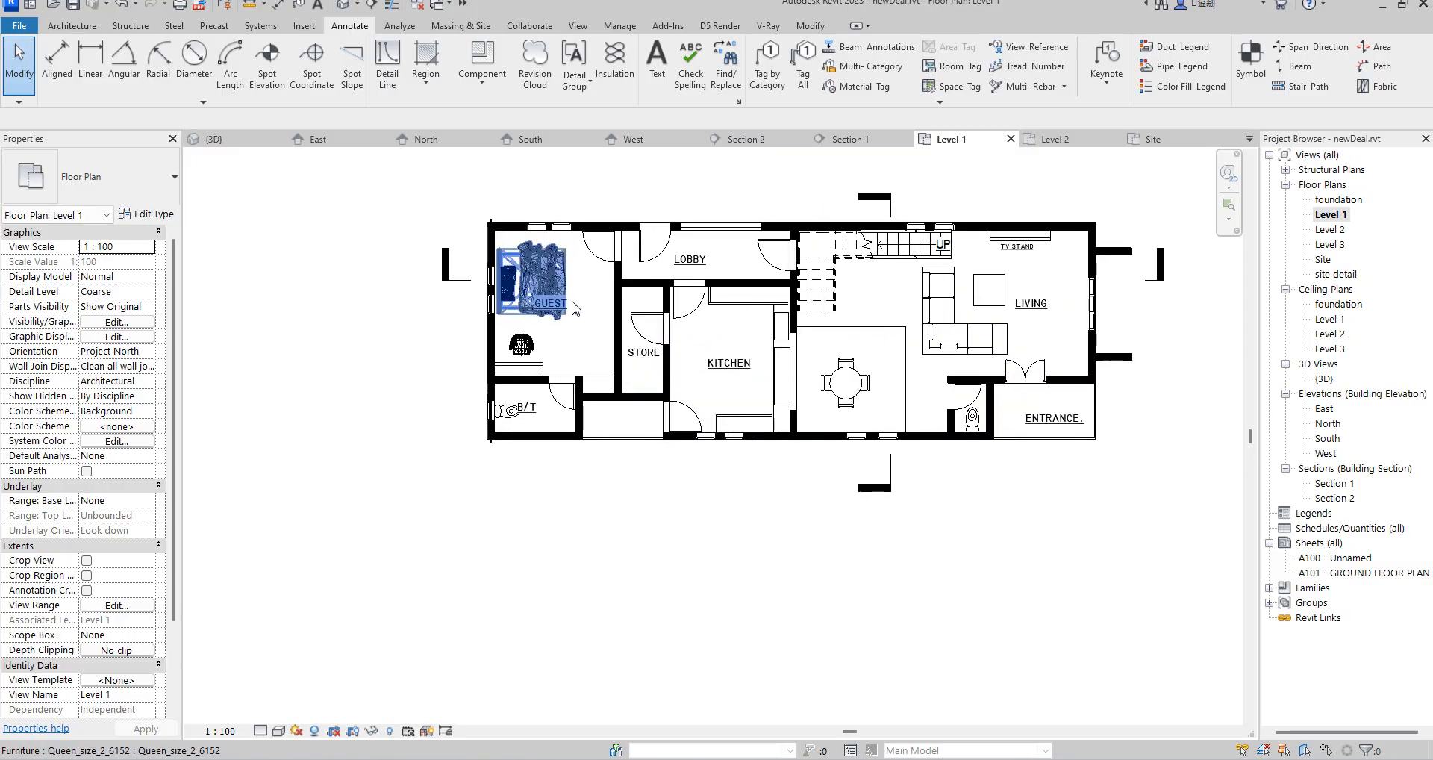
left_click(548, 303)
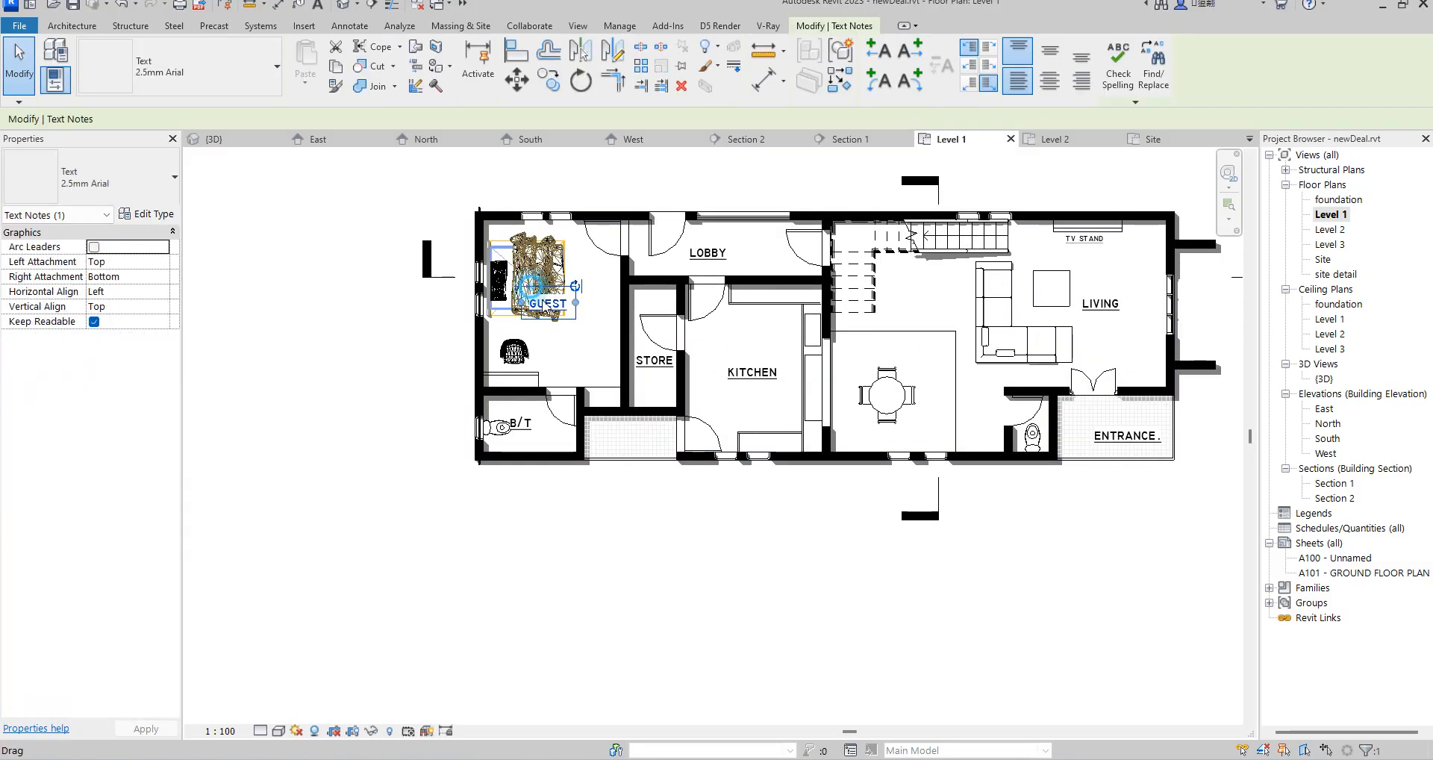
left_click_drag(533, 295, 551, 317)
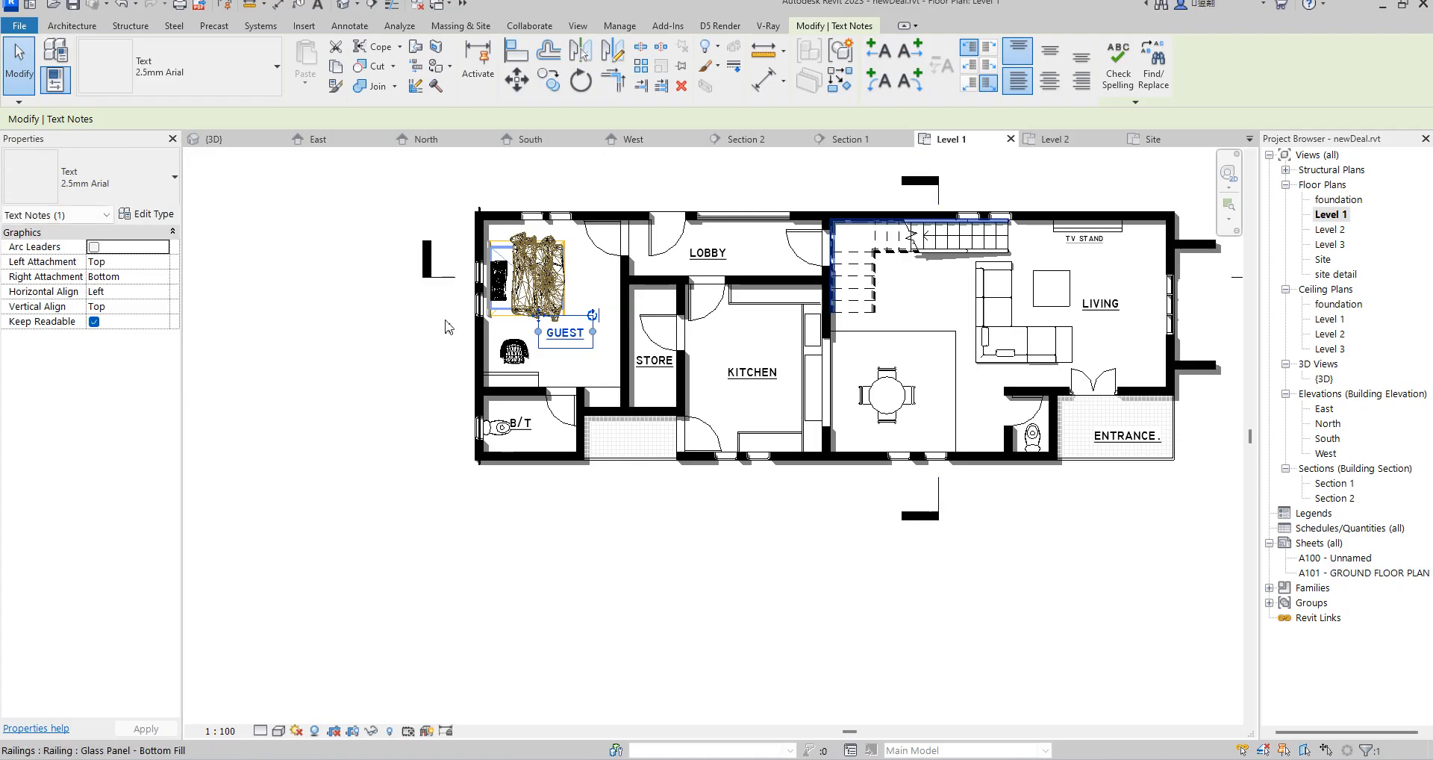
scroll(369, 348, "down", 3)
left_click(964, 323)
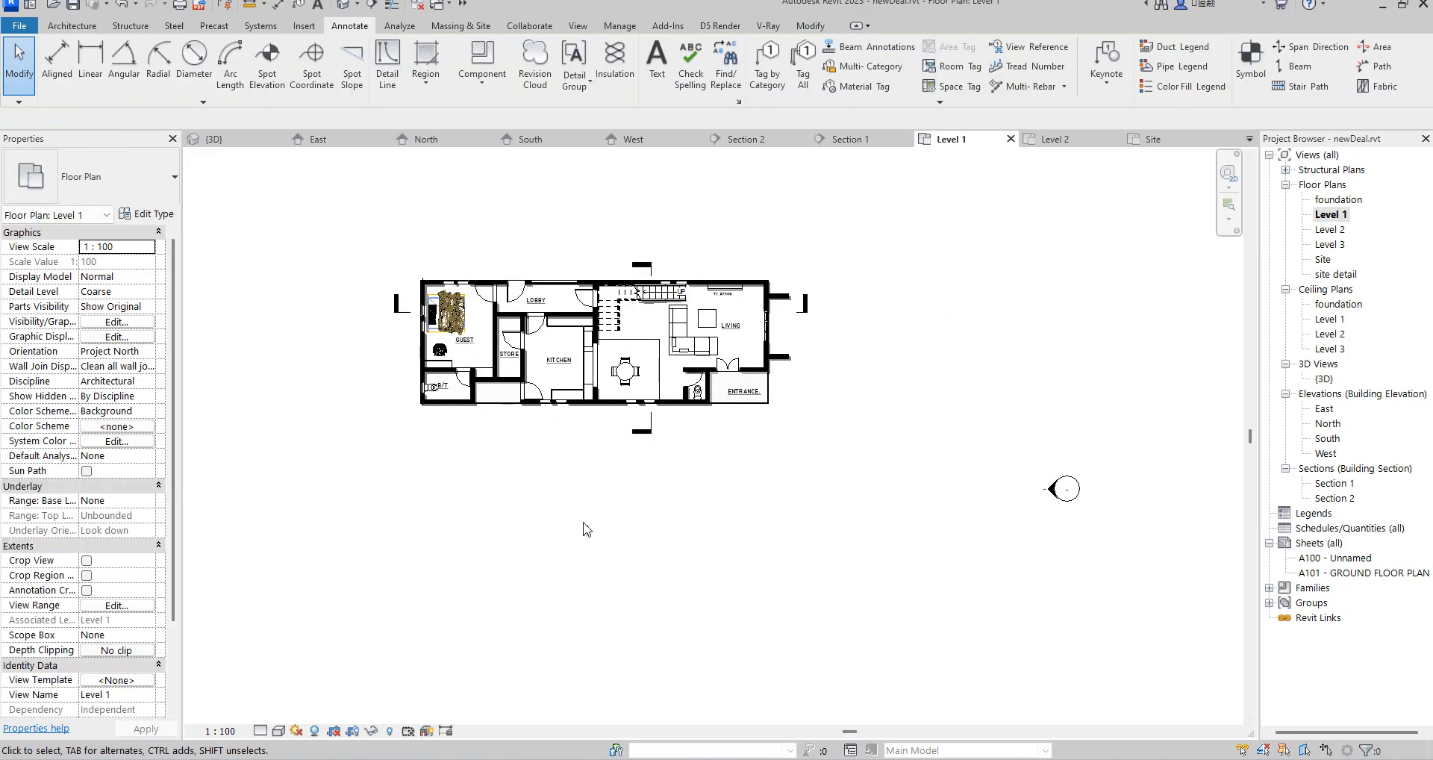
In the Level 2 floor plan, select all instances of the linear dimensions and delete them
double_click(1329, 230)
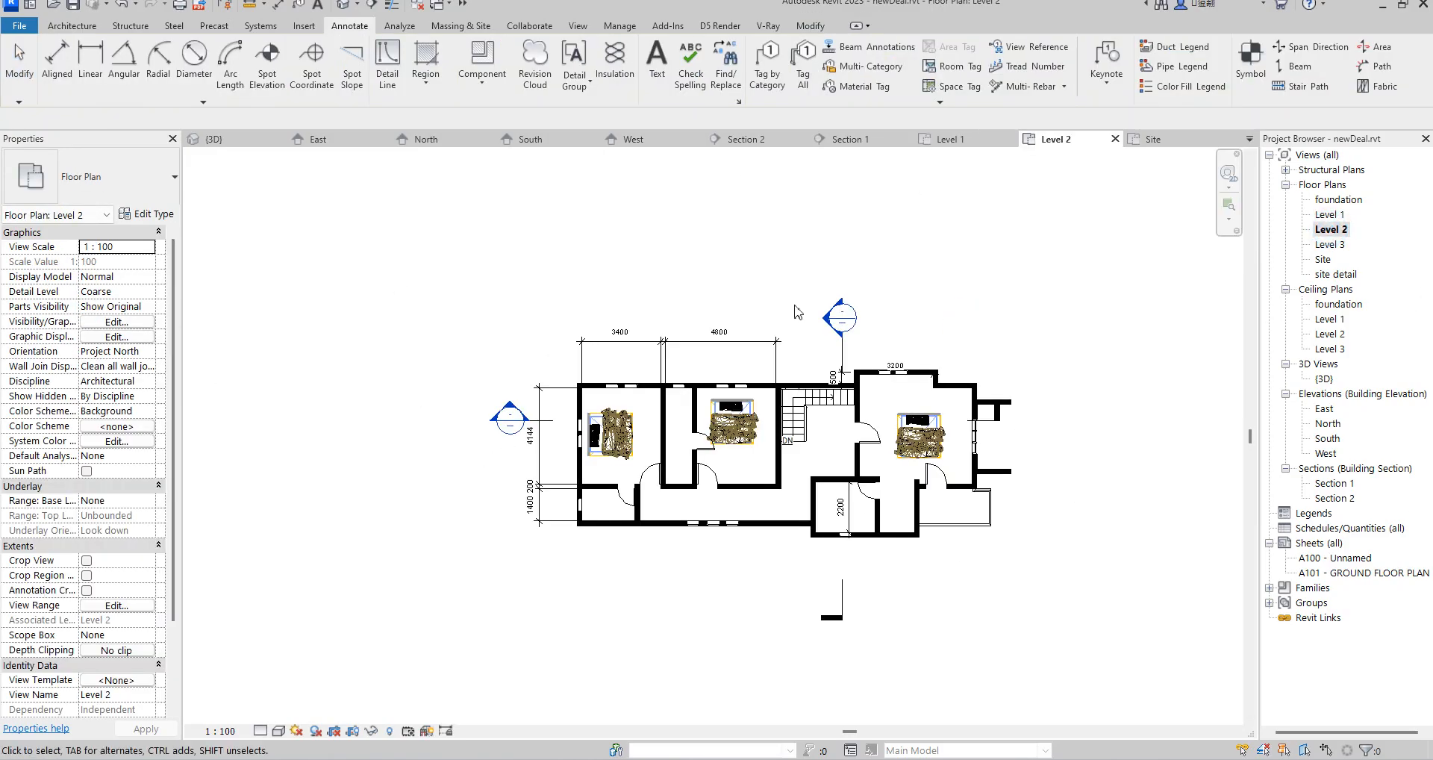
scroll(674, 577, "up", 3)
scroll(395, 422, "down", 1)
scroll(395, 422, "down", 2)
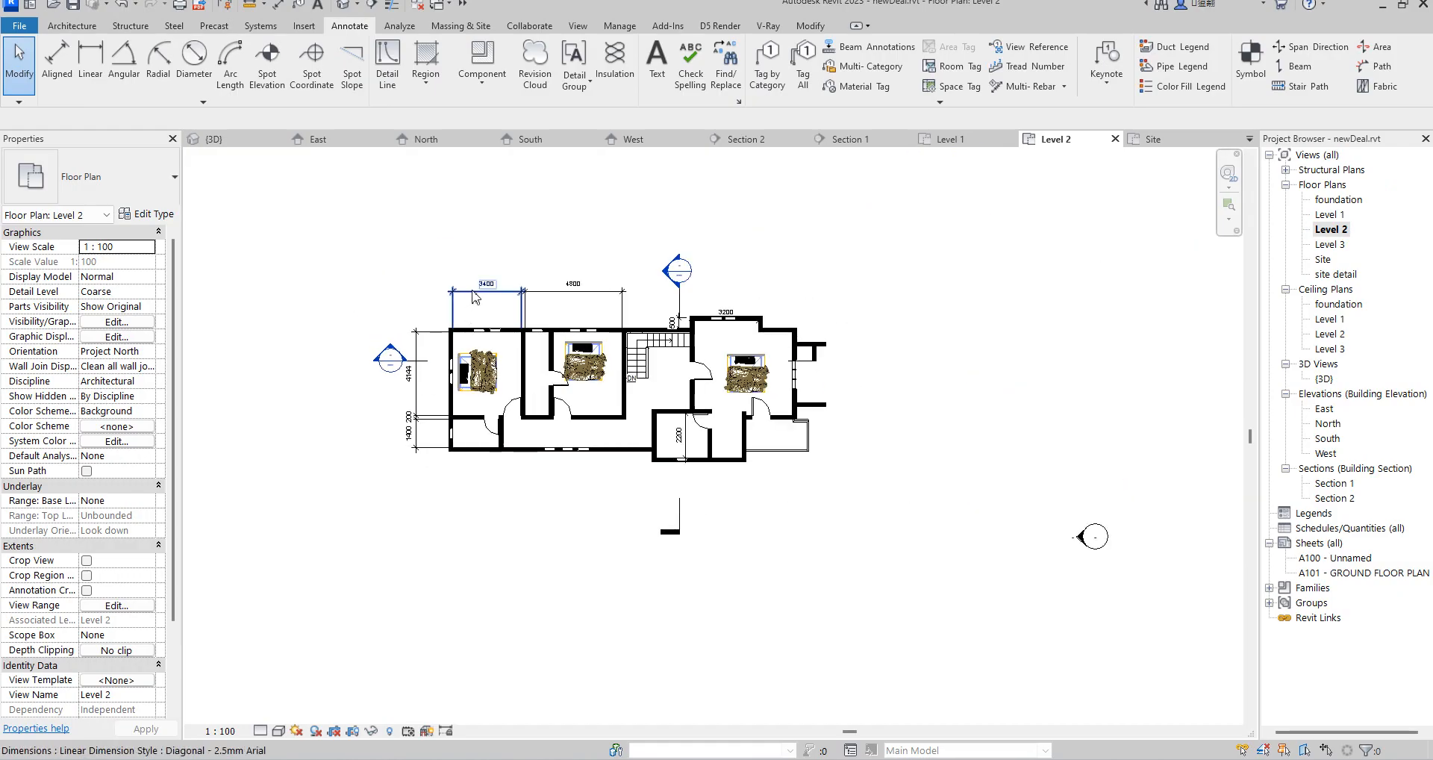
right_click(472, 295)
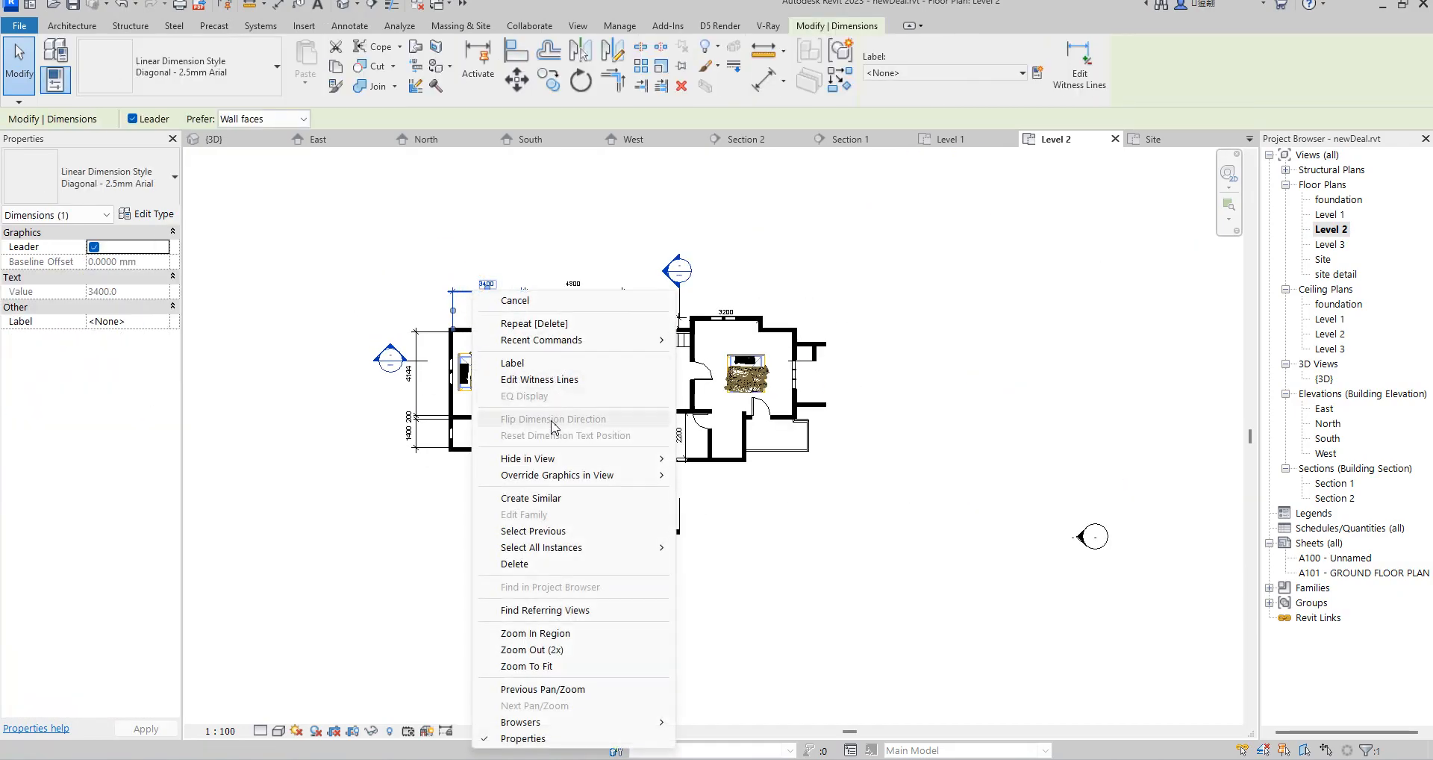
mouse_move(558, 460)
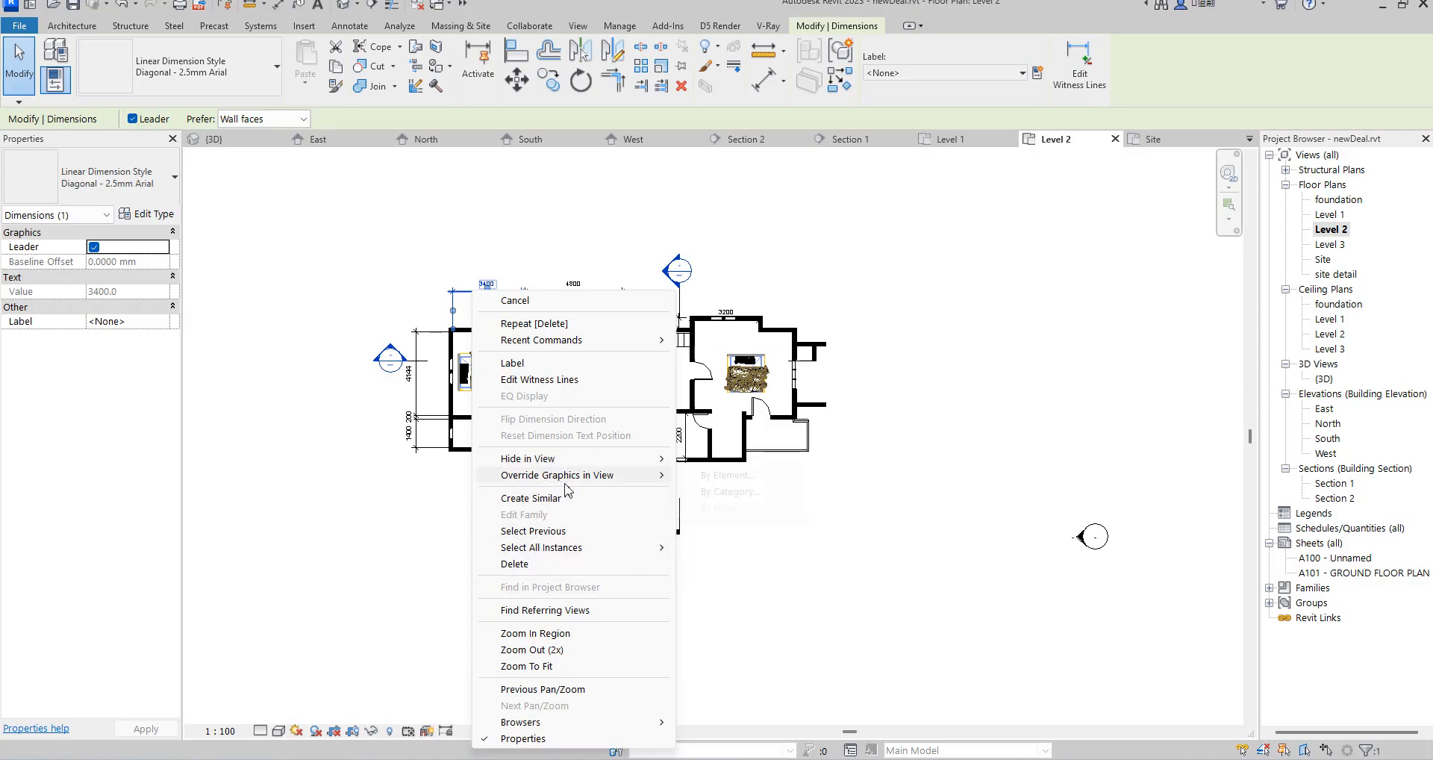
mouse_move(641, 547)
left_click(736, 552)
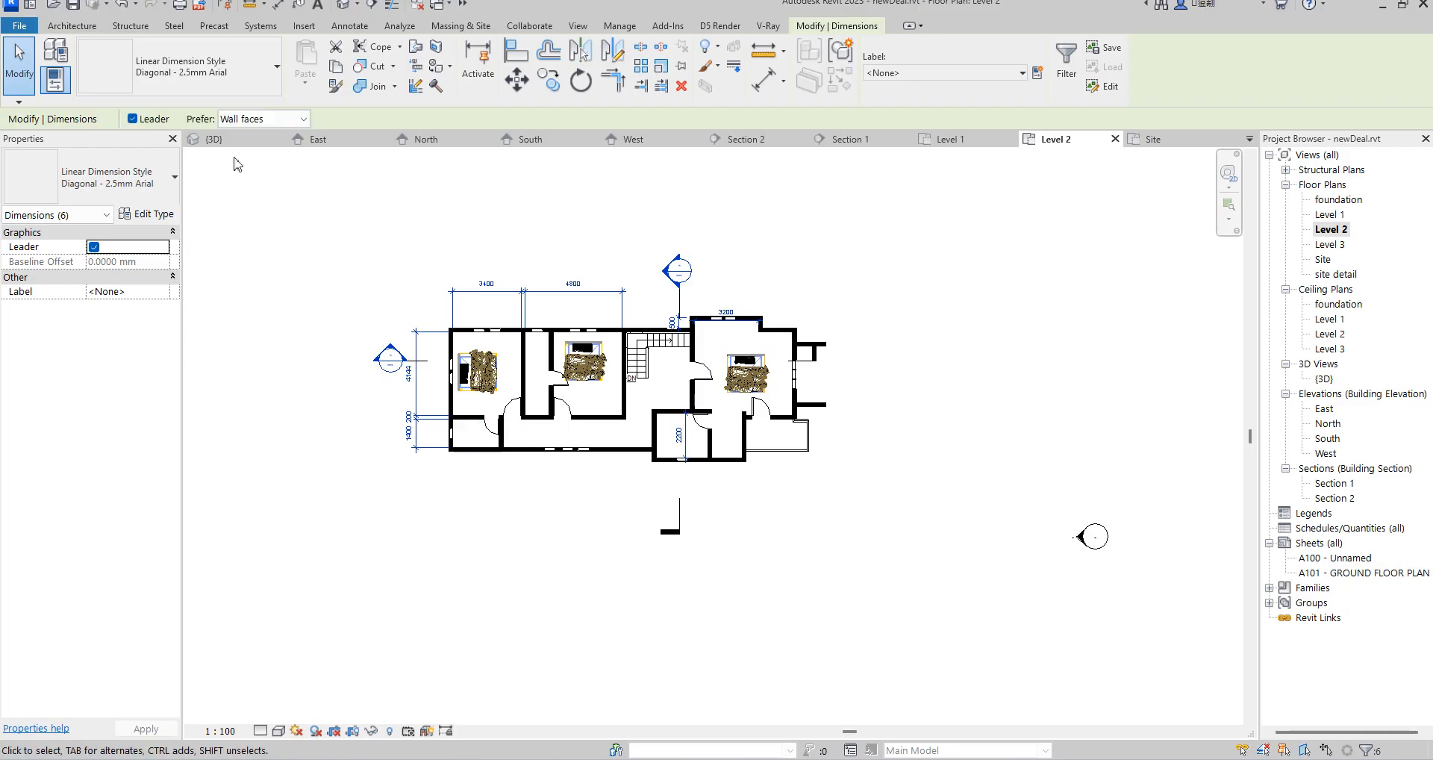
left_click(681, 87)
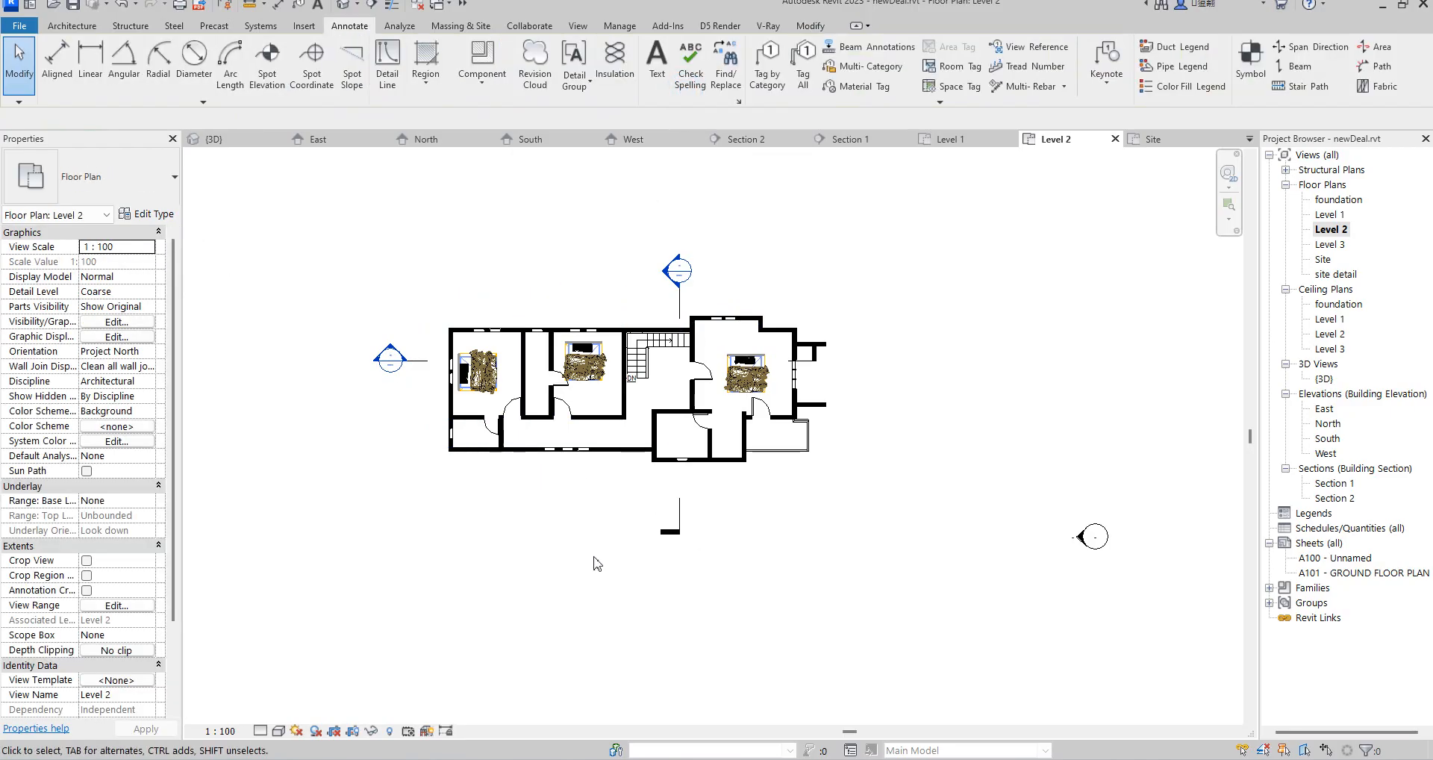
Extend the Section 1 marker's tail at the right end of the Level 2 plan beyond the projecting exterior walls
scroll(656, 489, "up", 2)
scroll(563, 460, "up", 2)
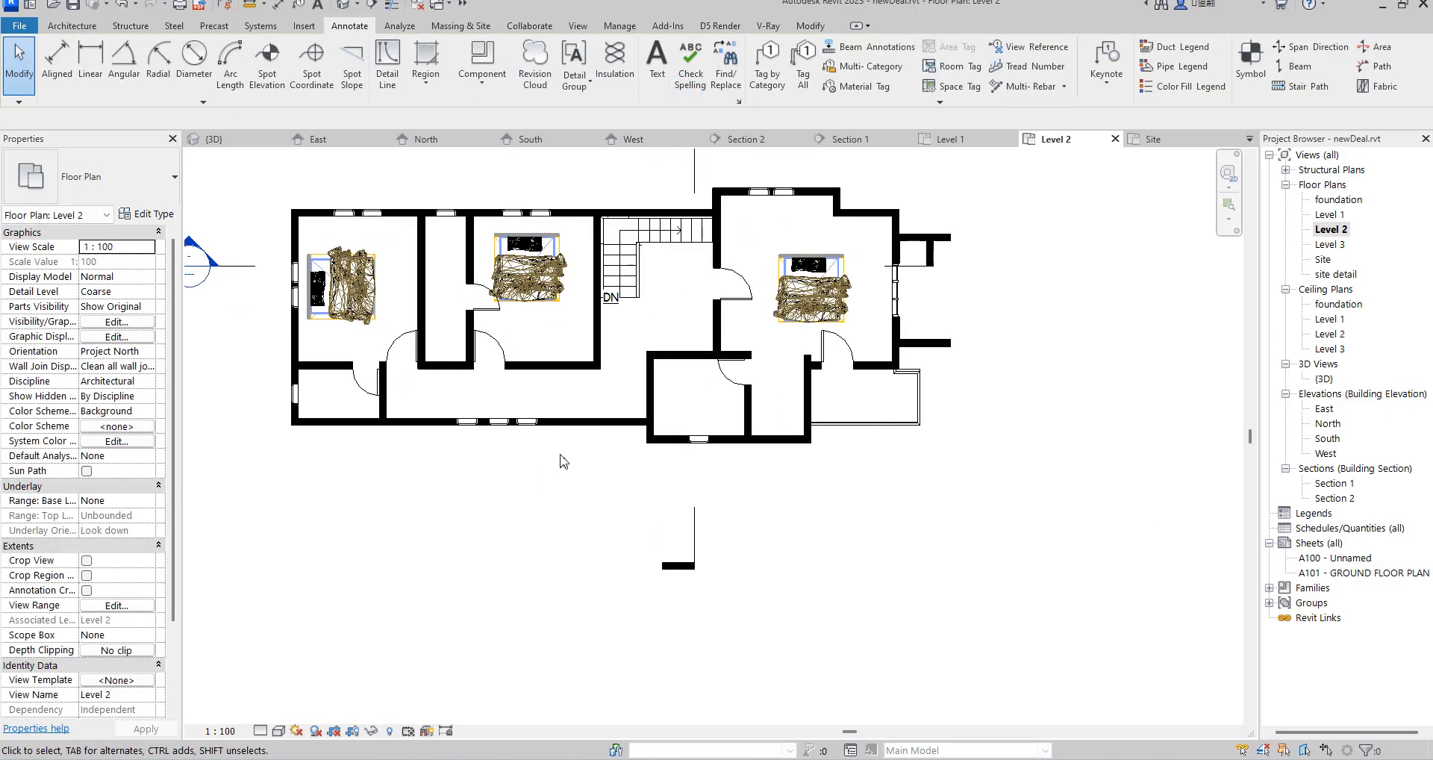
left_click(931, 256)
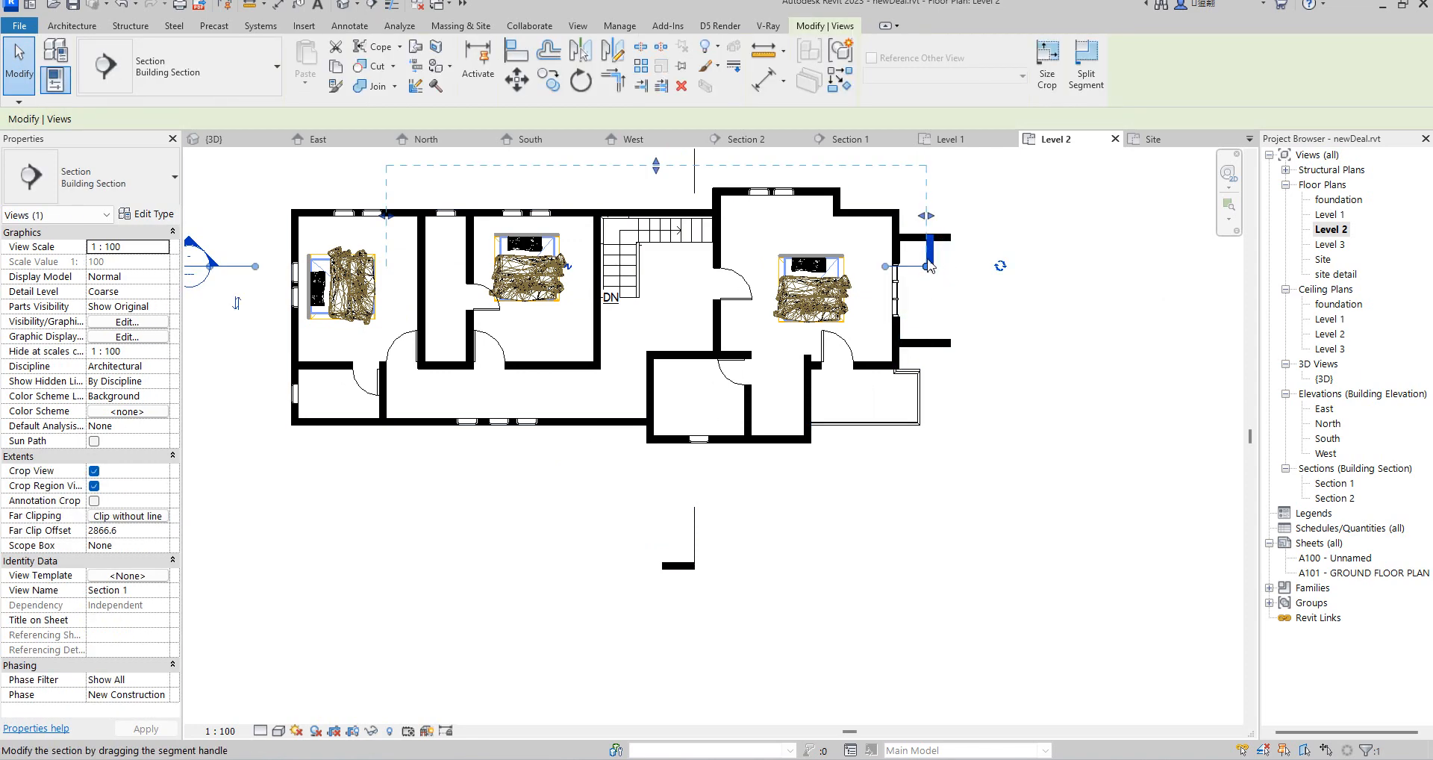
left_click(927, 267)
left_click_drag(972, 269, 995, 269)
left_click(1001, 374)
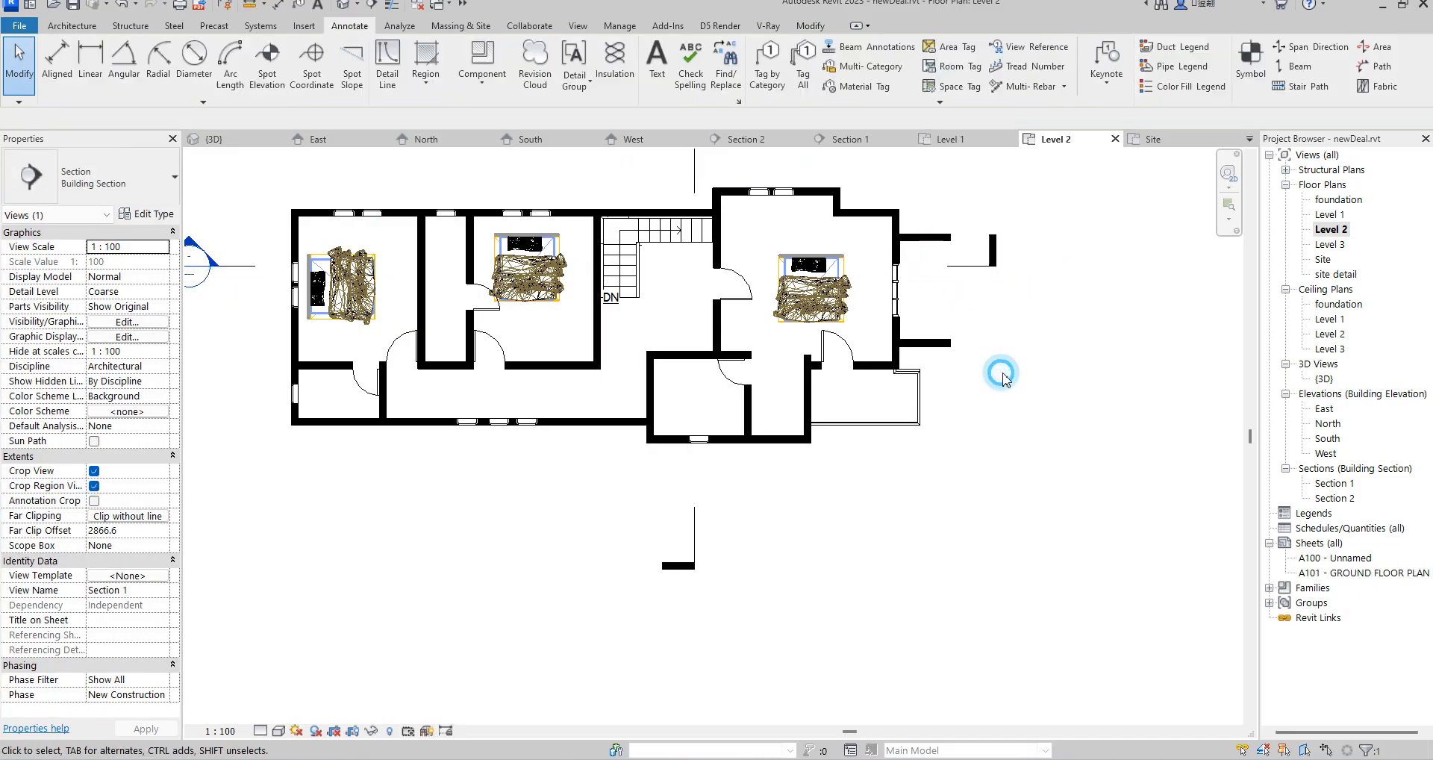
Replace the circular heads of Section 1 and Section 2 with plain tail marks, matching their opposite ends
scroll(984, 381, "down", 2)
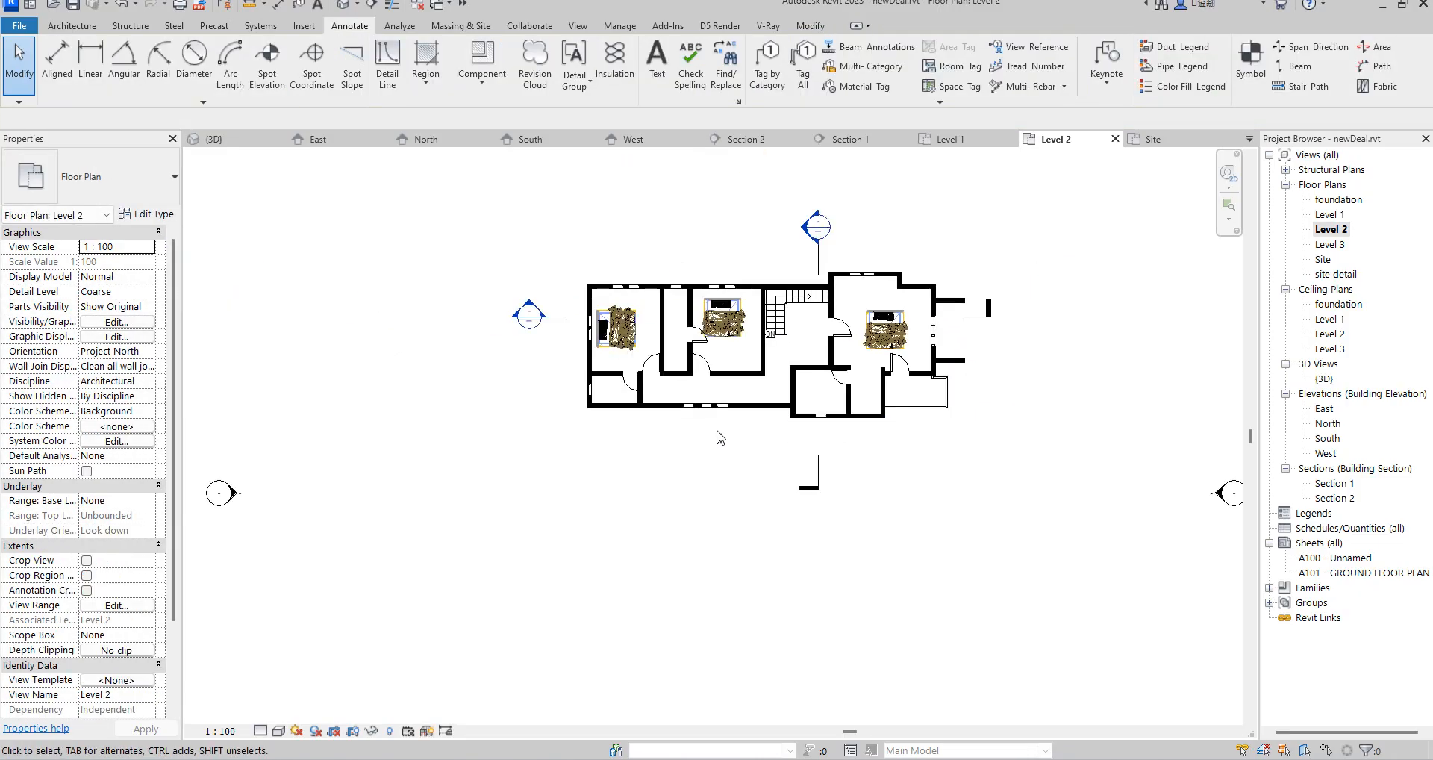
left_click(549, 317)
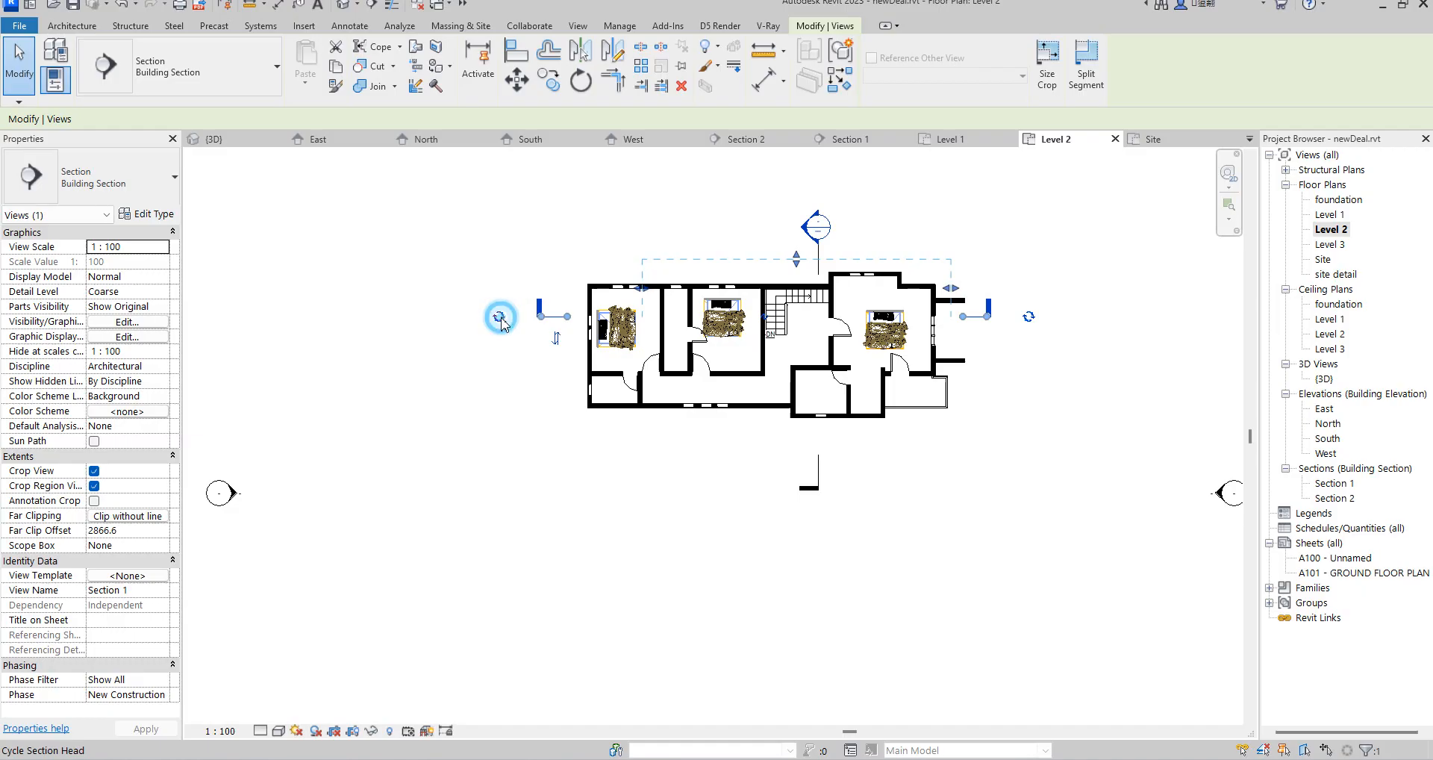
left_click(819, 275)
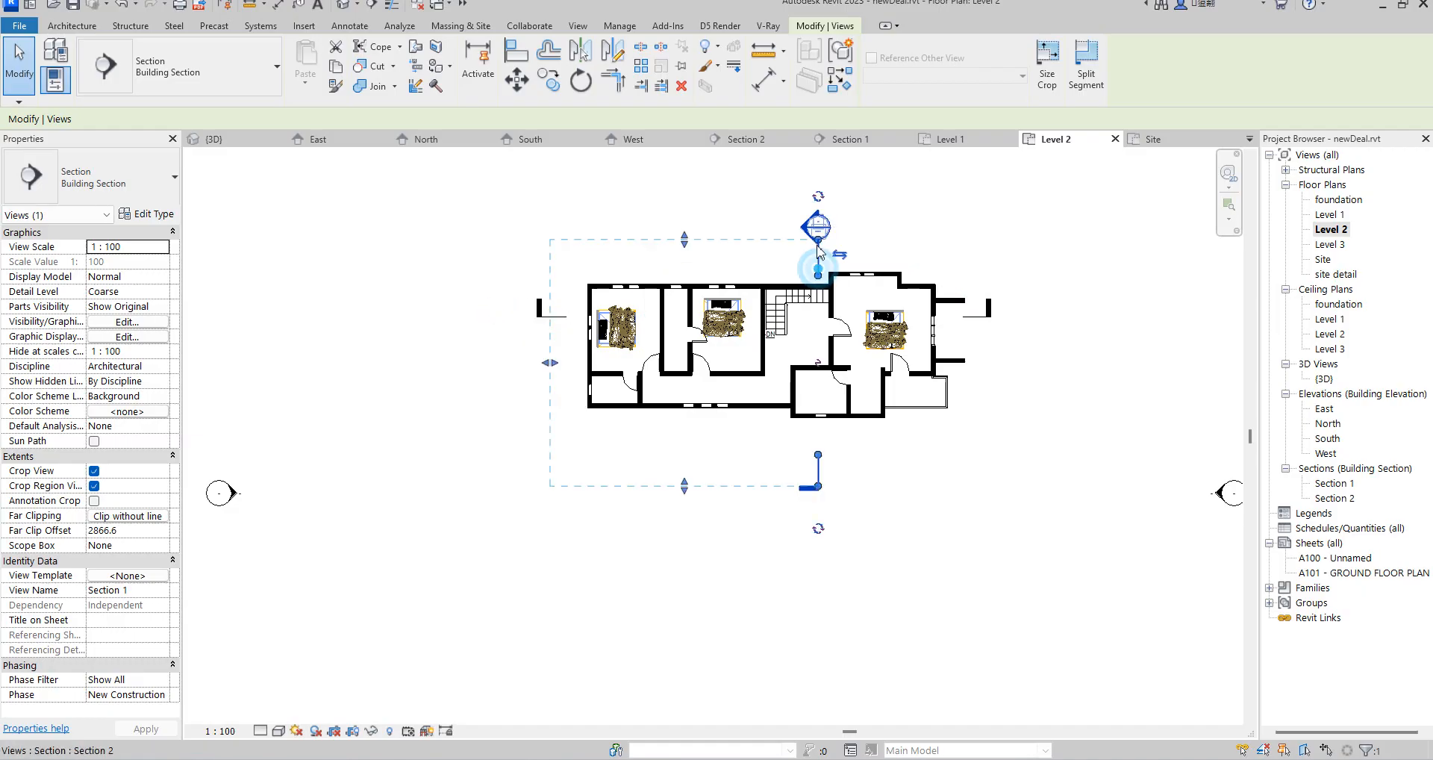
left_click(941, 231)
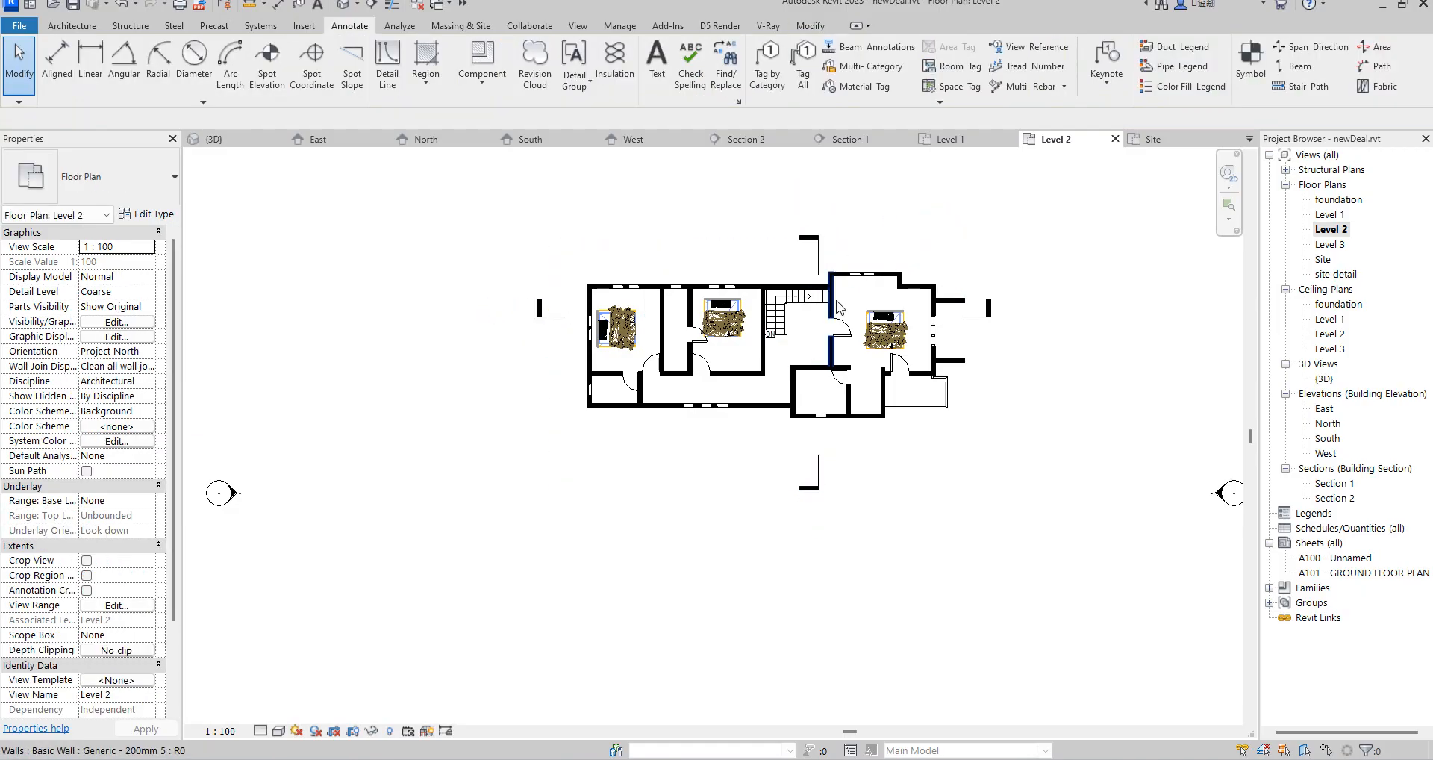
Flip the door between the narrow room and the middle bedroom so that it swings into the narrow room
scroll(687, 347, "up", 1)
scroll(688, 347, "up", 2)
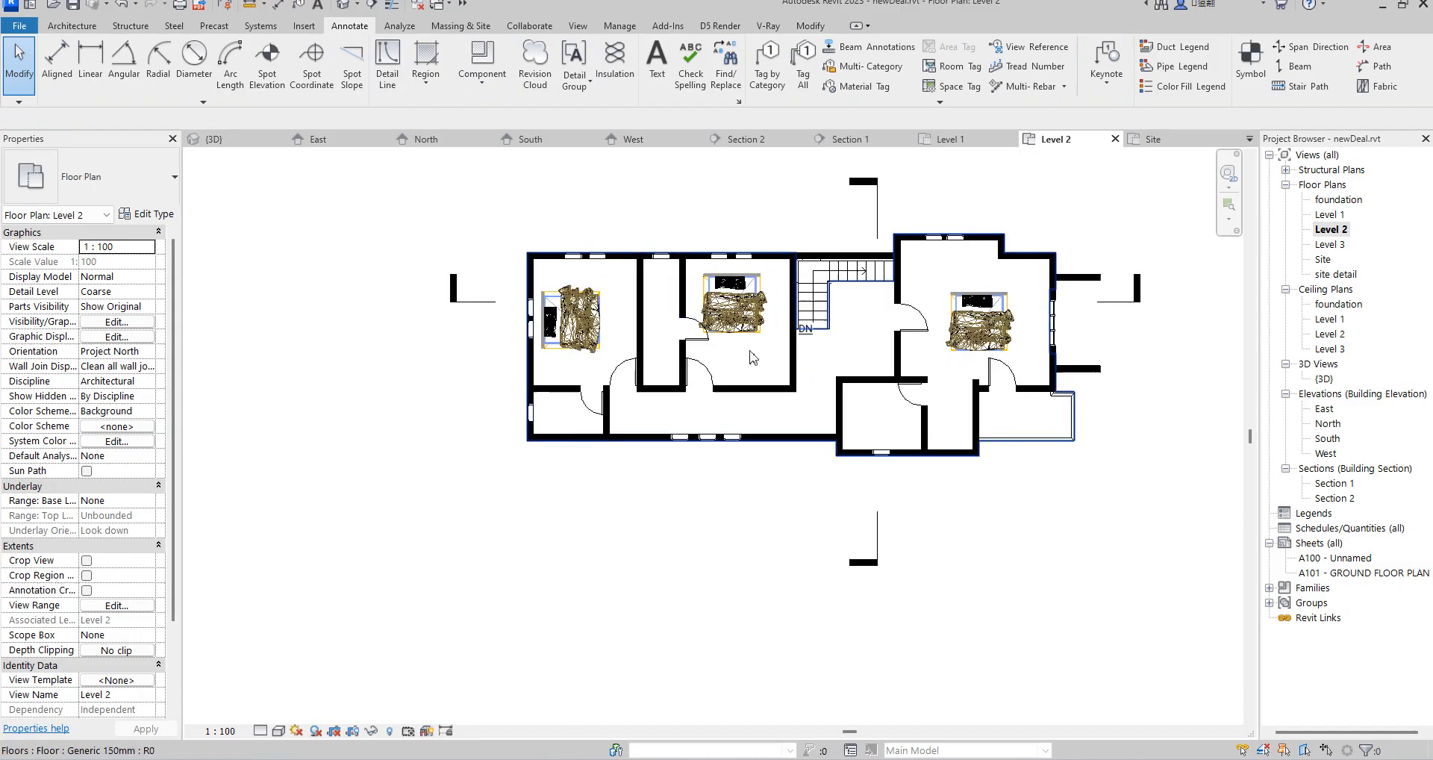
left_click(693, 336)
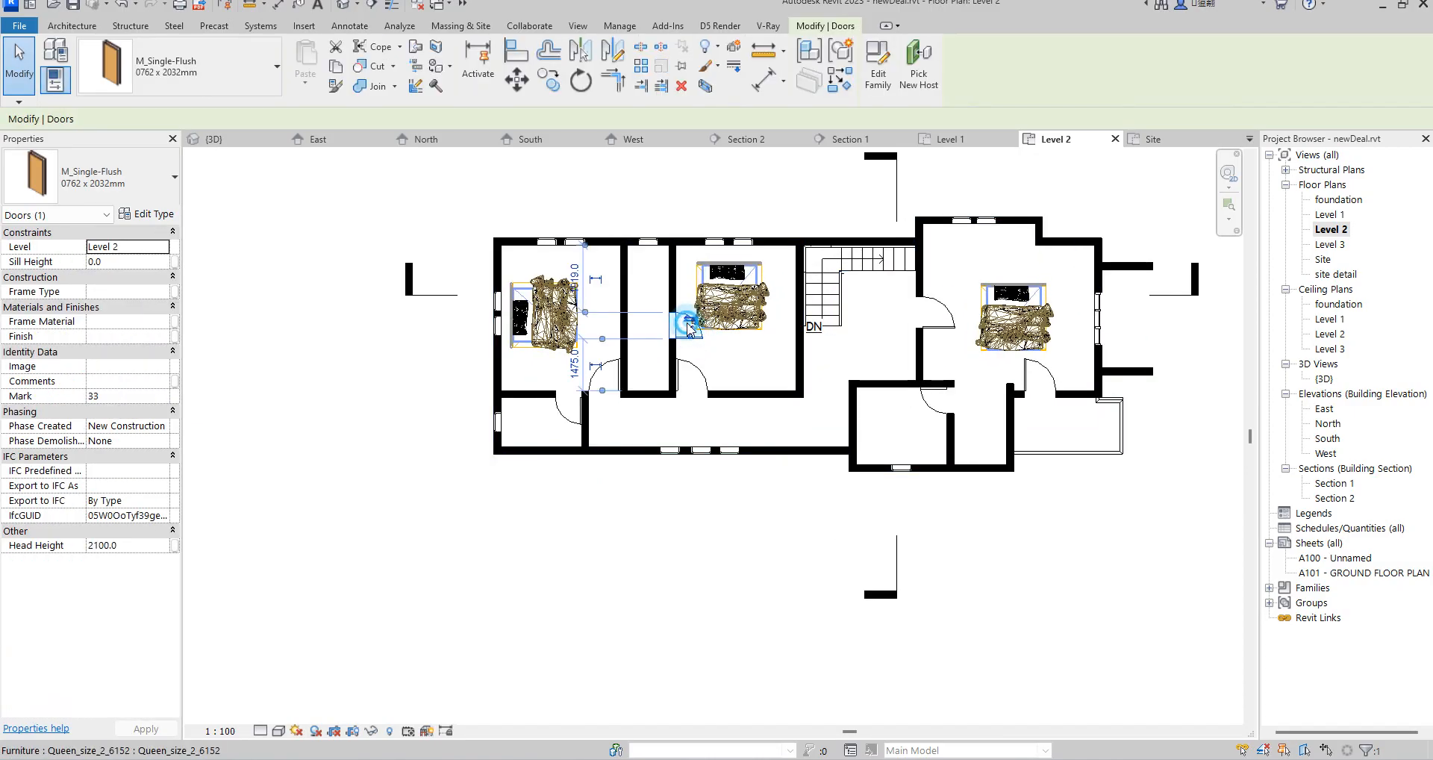
left_click(687, 325)
left_click(72, 26)
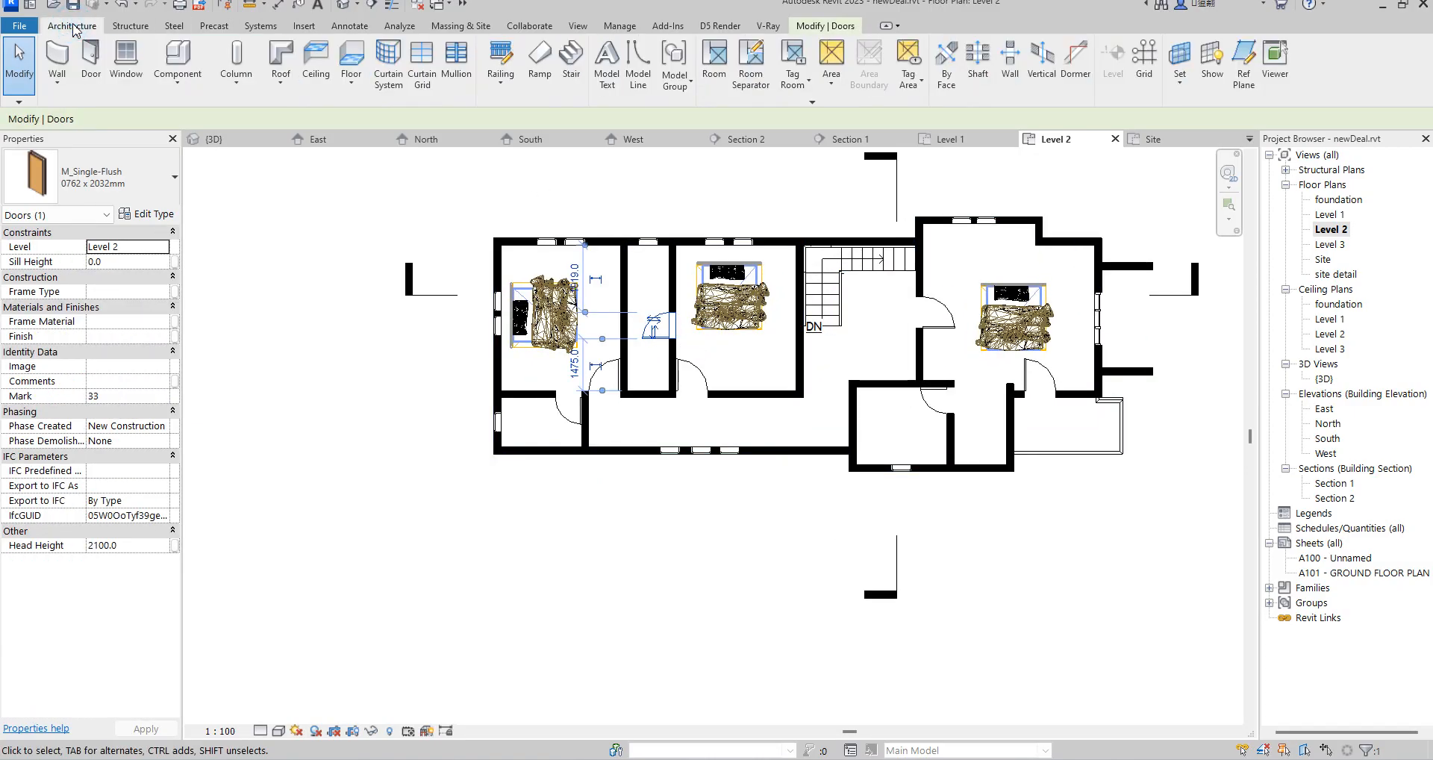
left_click(175, 82)
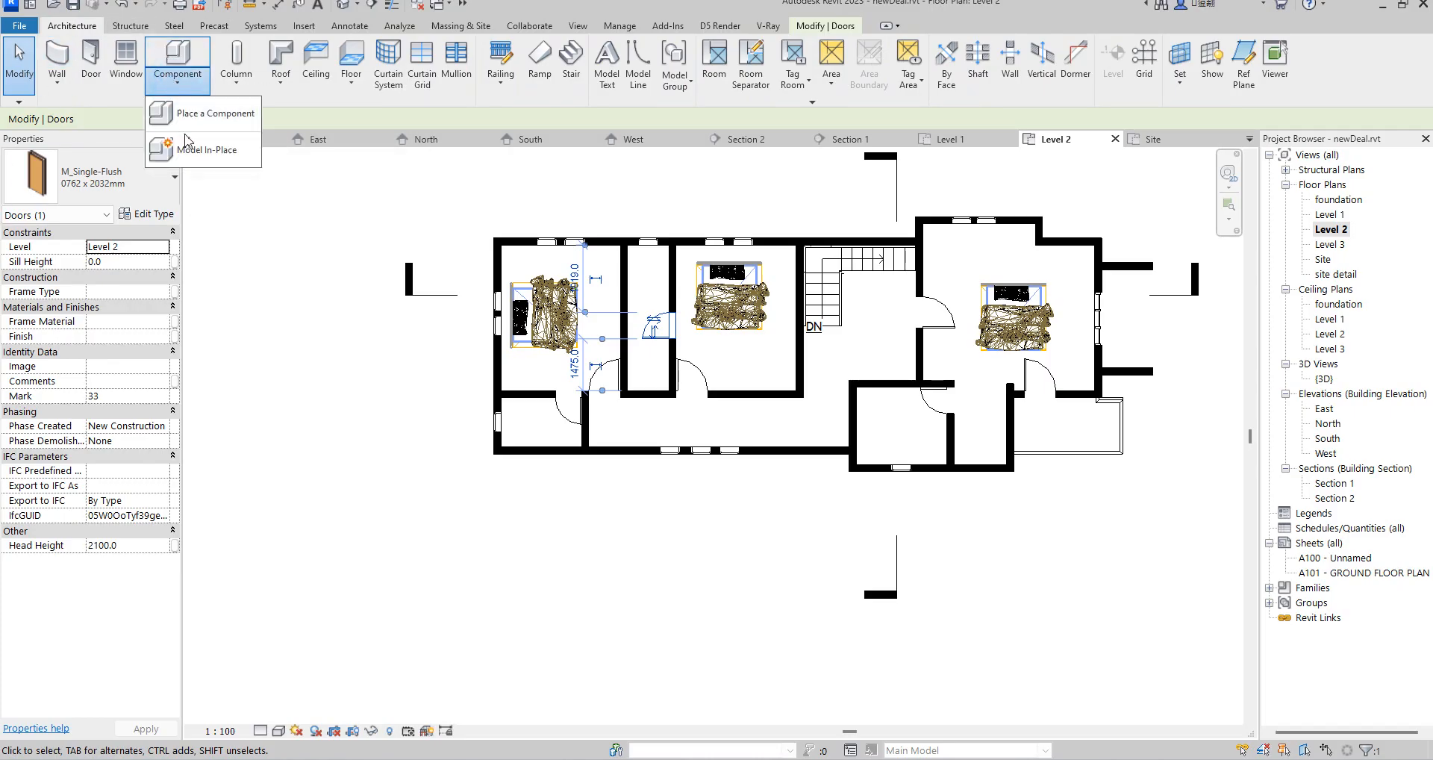
left_click(203, 150)
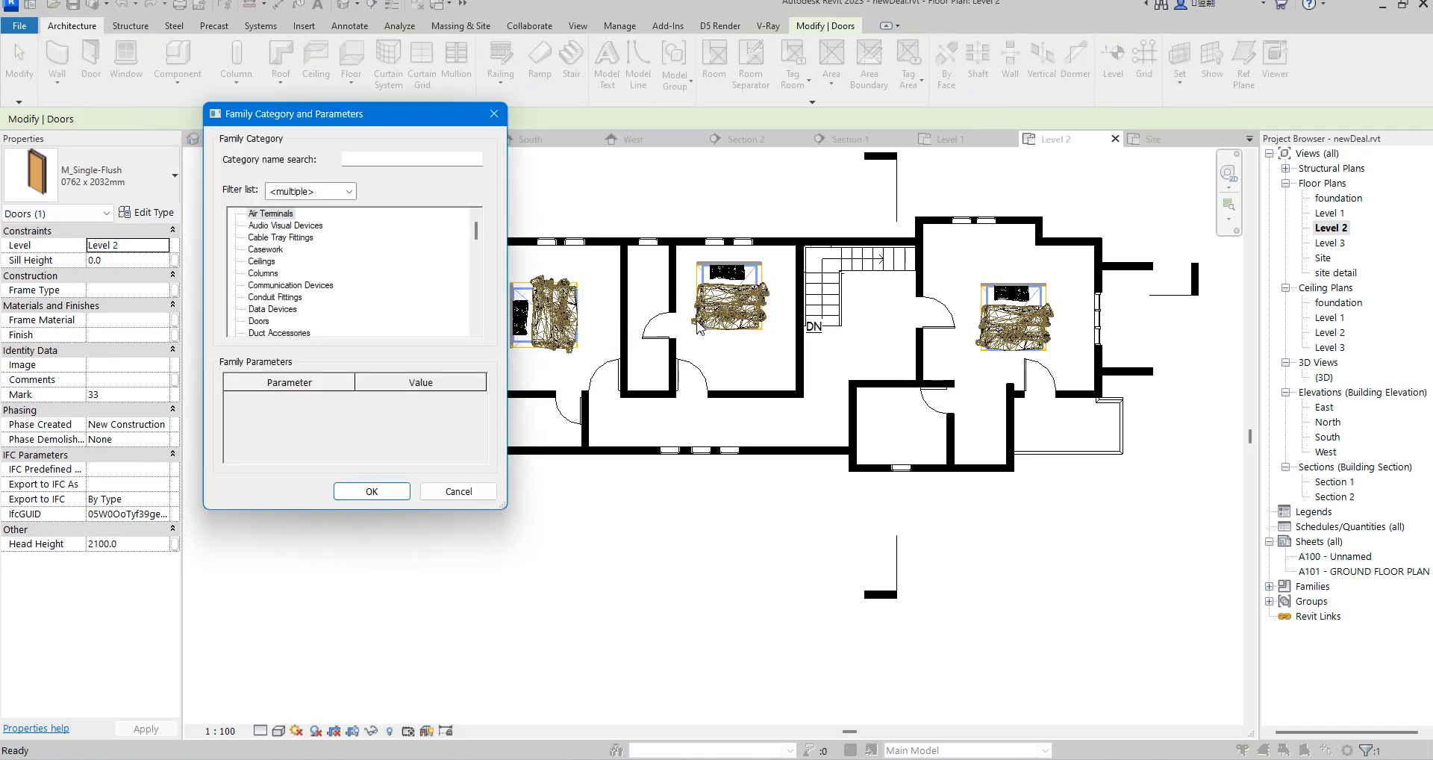
left_click(496, 115)
Place two Cosmos Armchair 008 components in the leftmost bedroom, one below the bed and one near the upper right corner
left_click(178, 58)
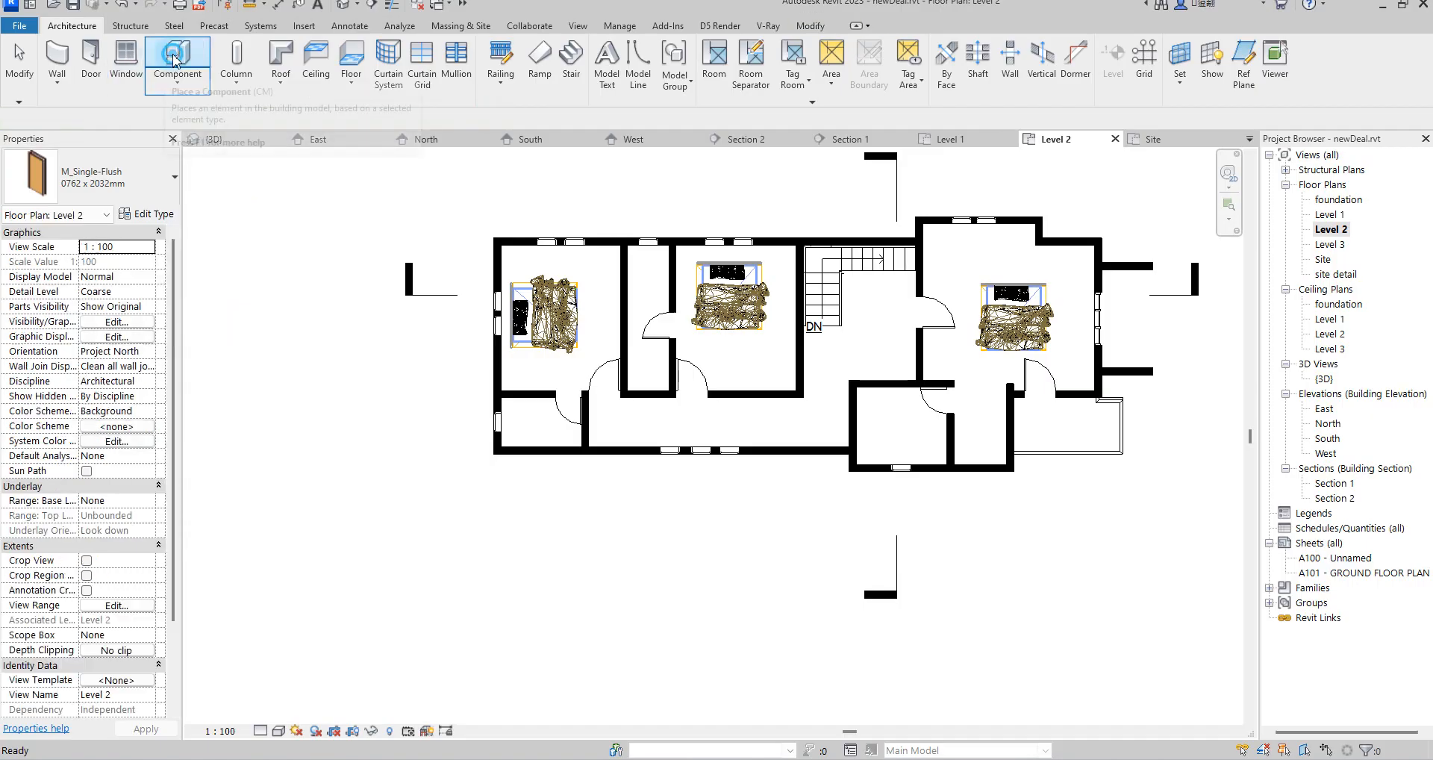
left_click(125, 170)
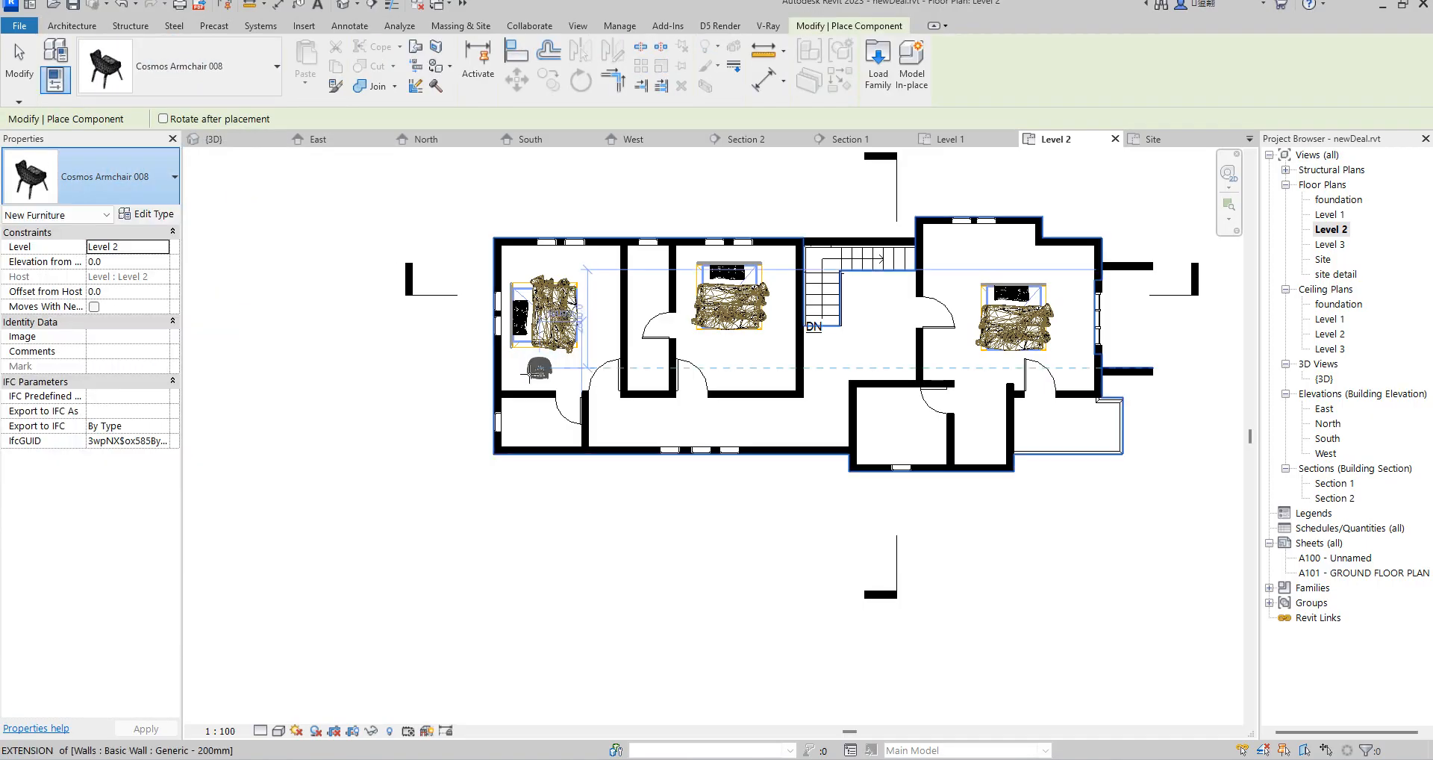
scroll(527, 377, "up", 6)
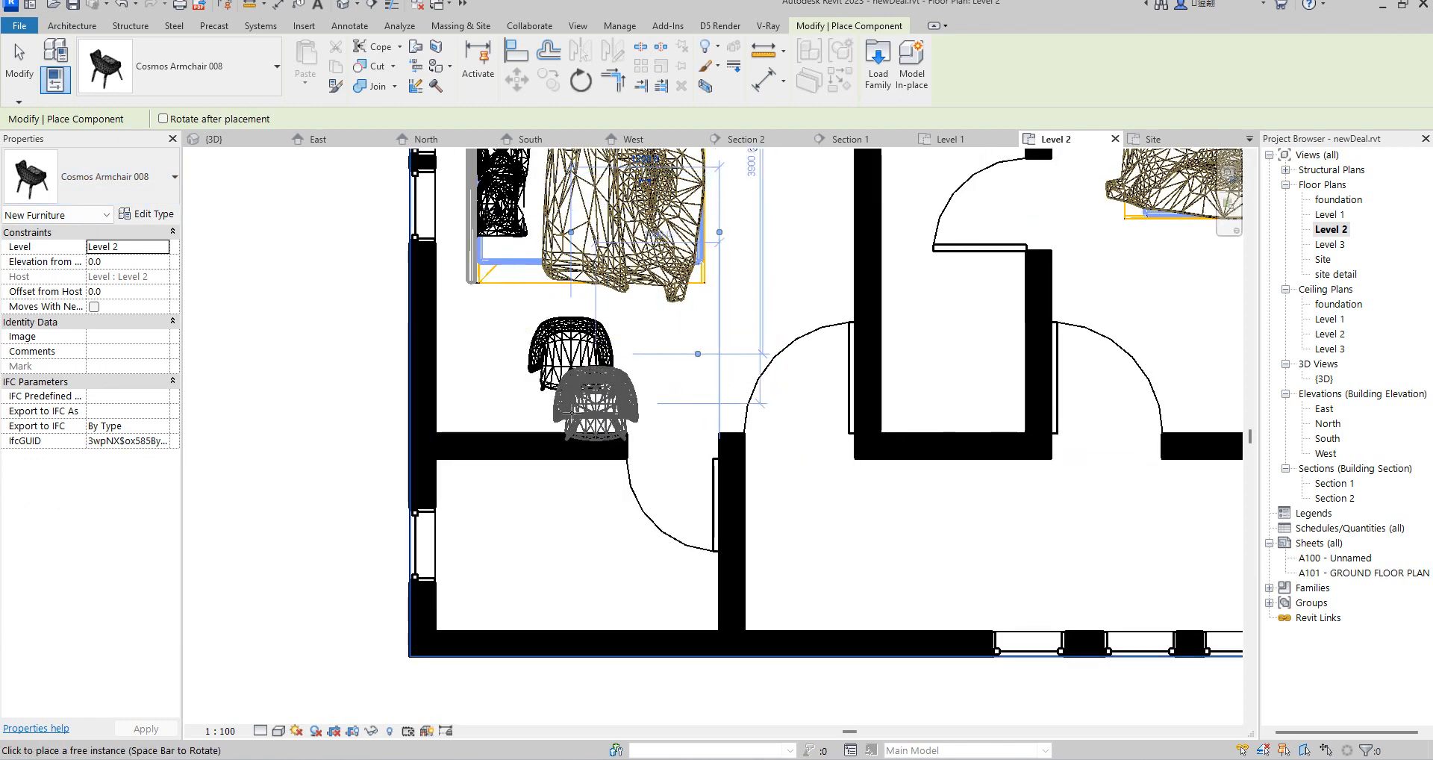
scroll(571, 410, "down", 5)
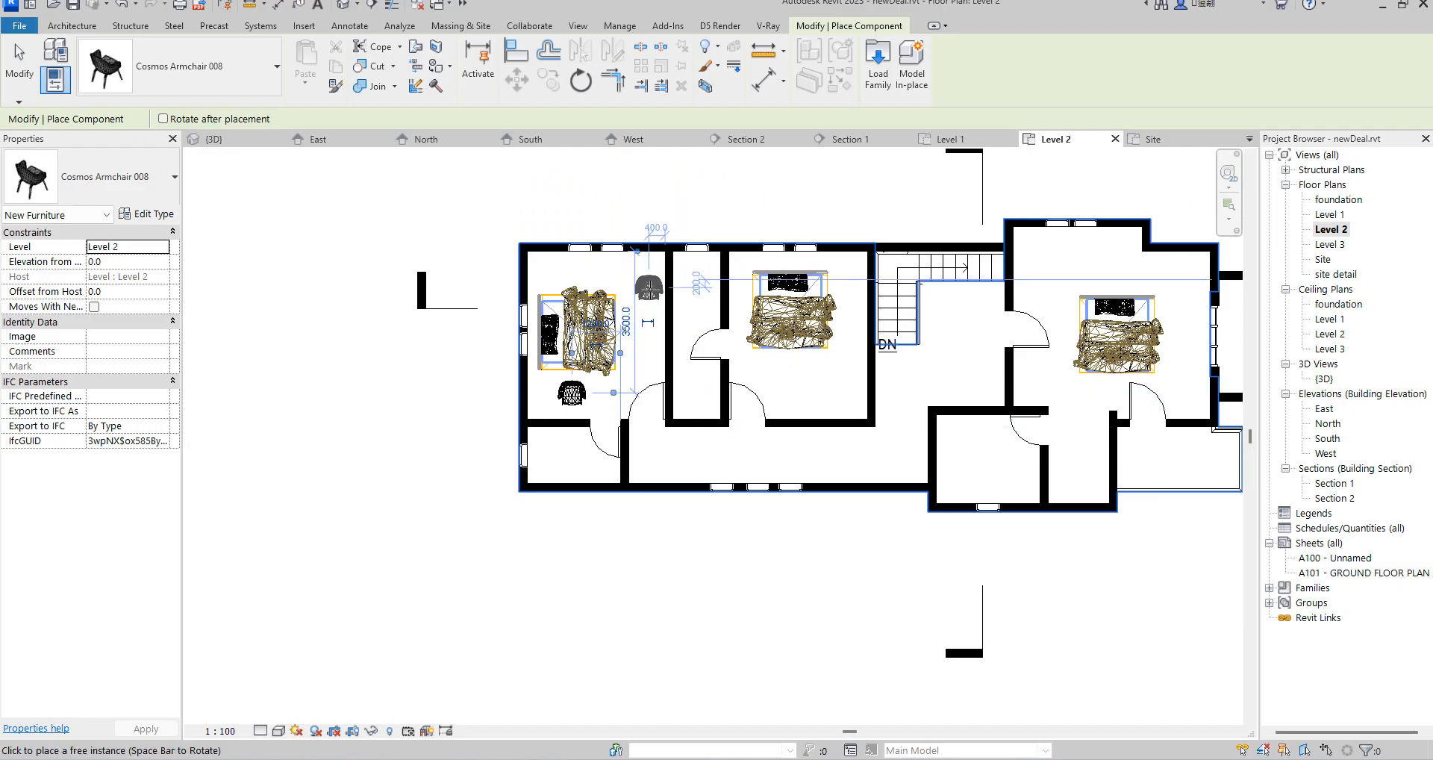
scroll(639, 279, "up", 2)
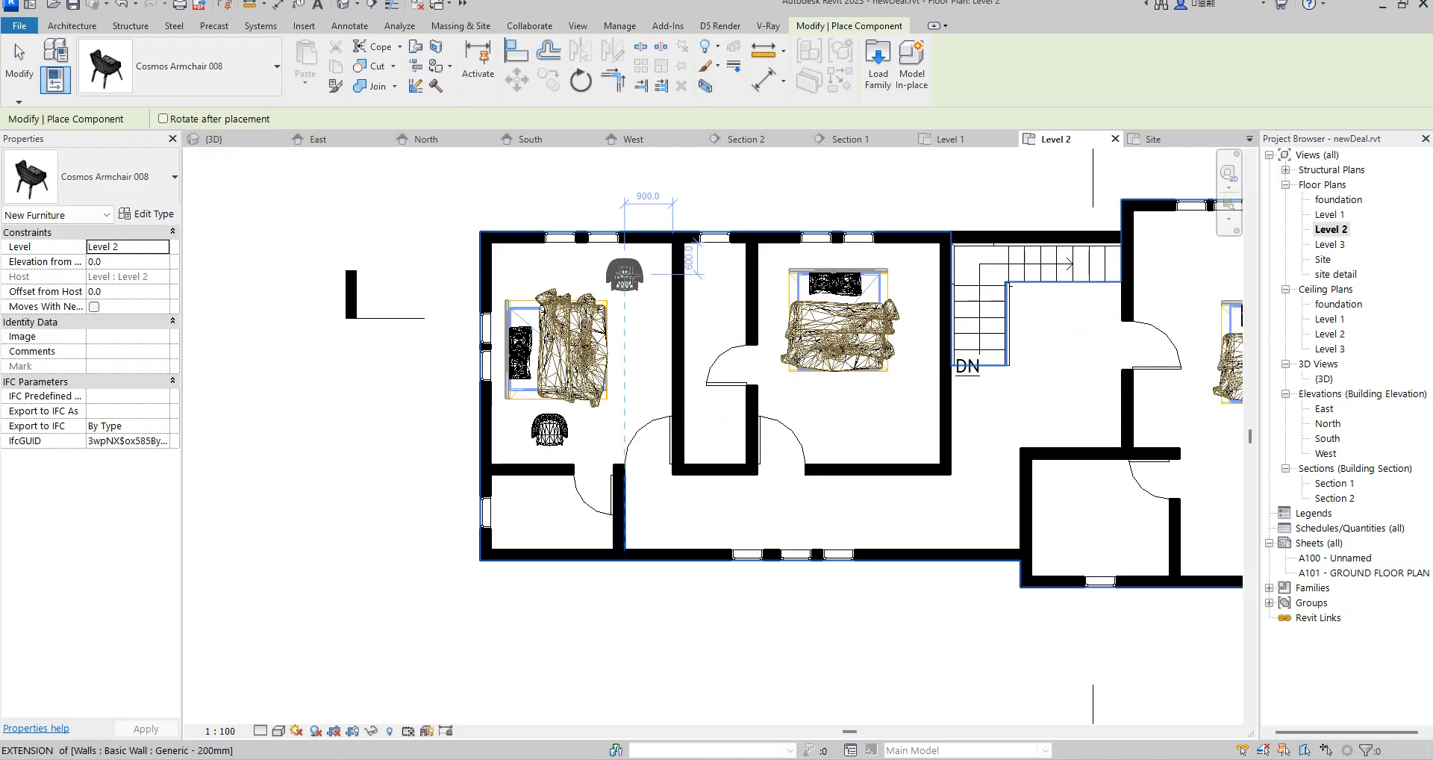
left_click(666, 248)
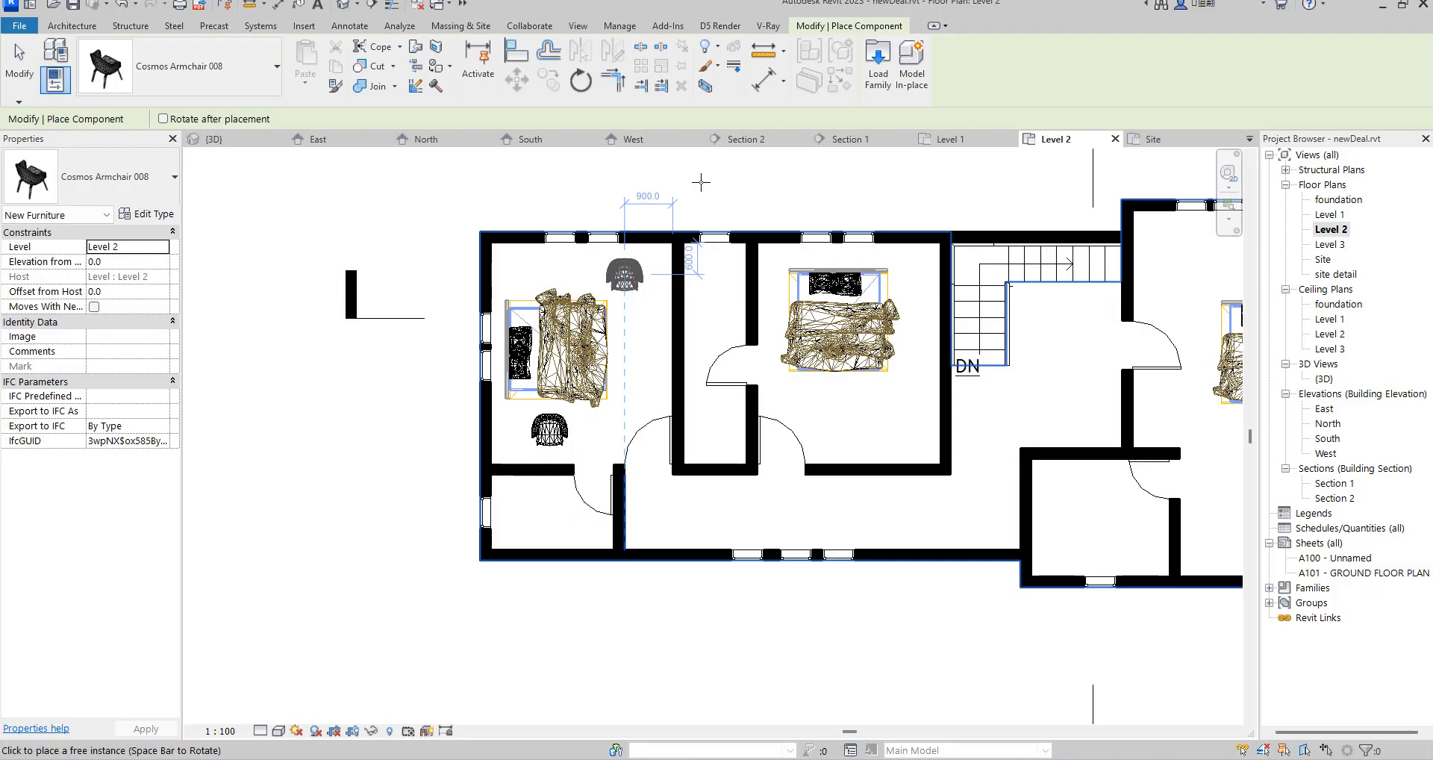
key("Escape")
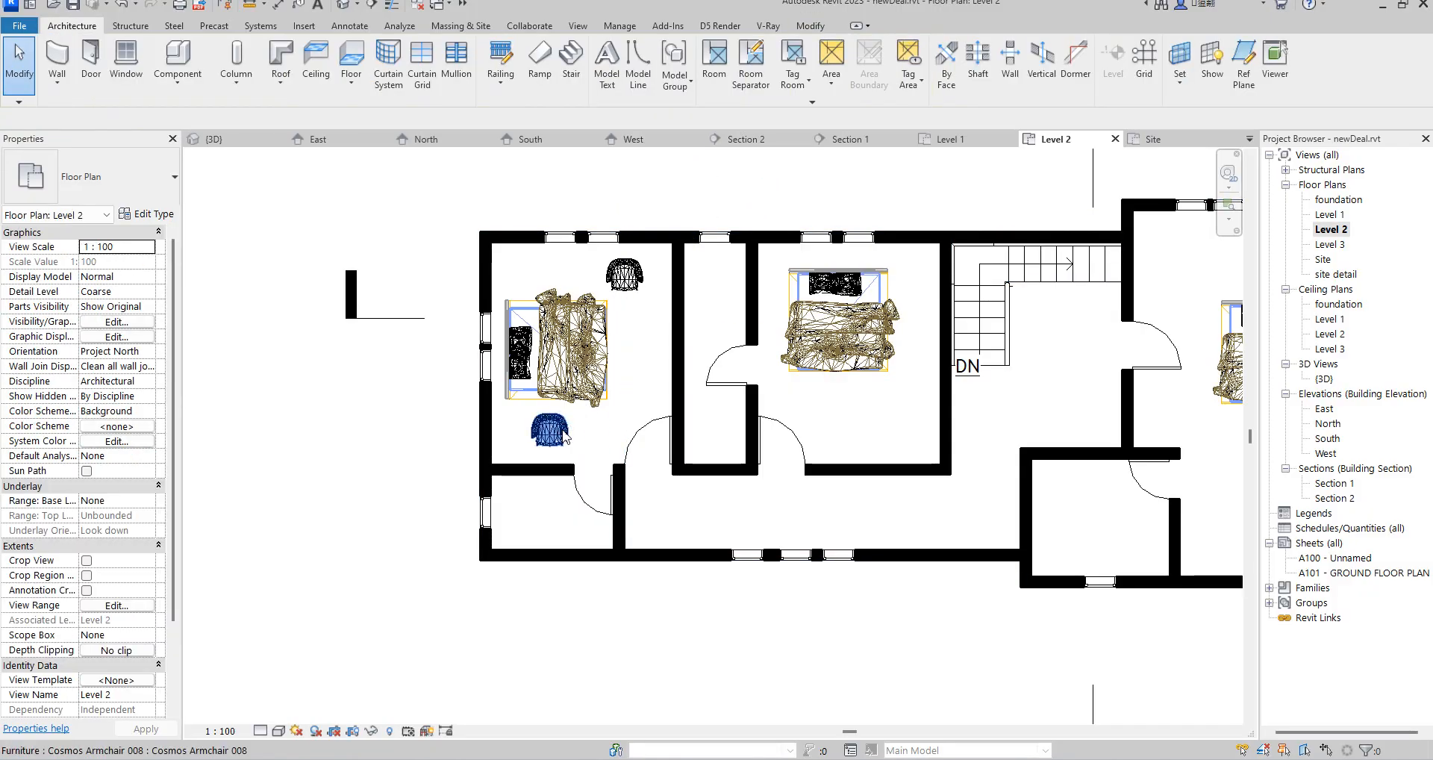
Delete the armchair below the bed in the leftmost bedroom
left_click(560, 431)
key("Delete")
scroll(559, 470, "up", 2)
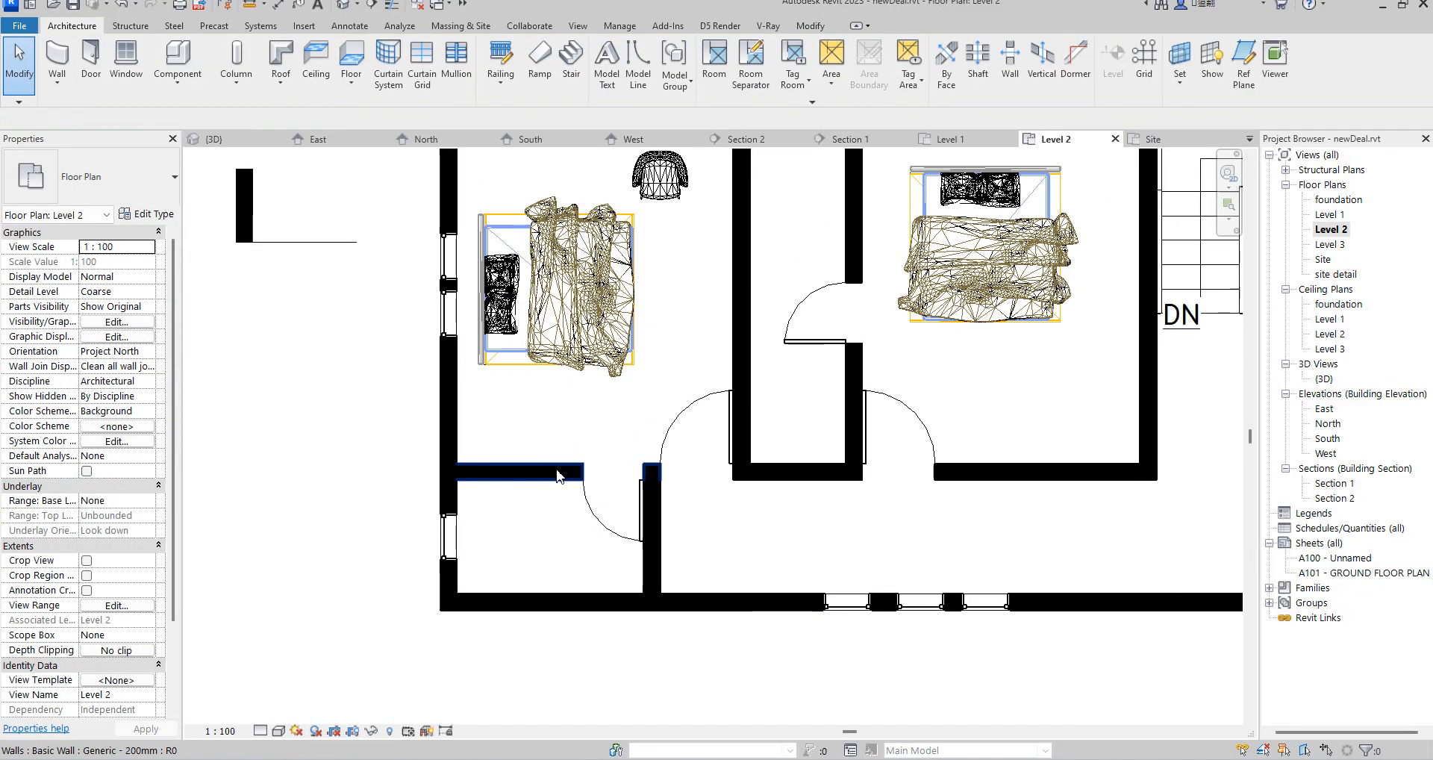
left_click(548, 463)
left_click(534, 409)
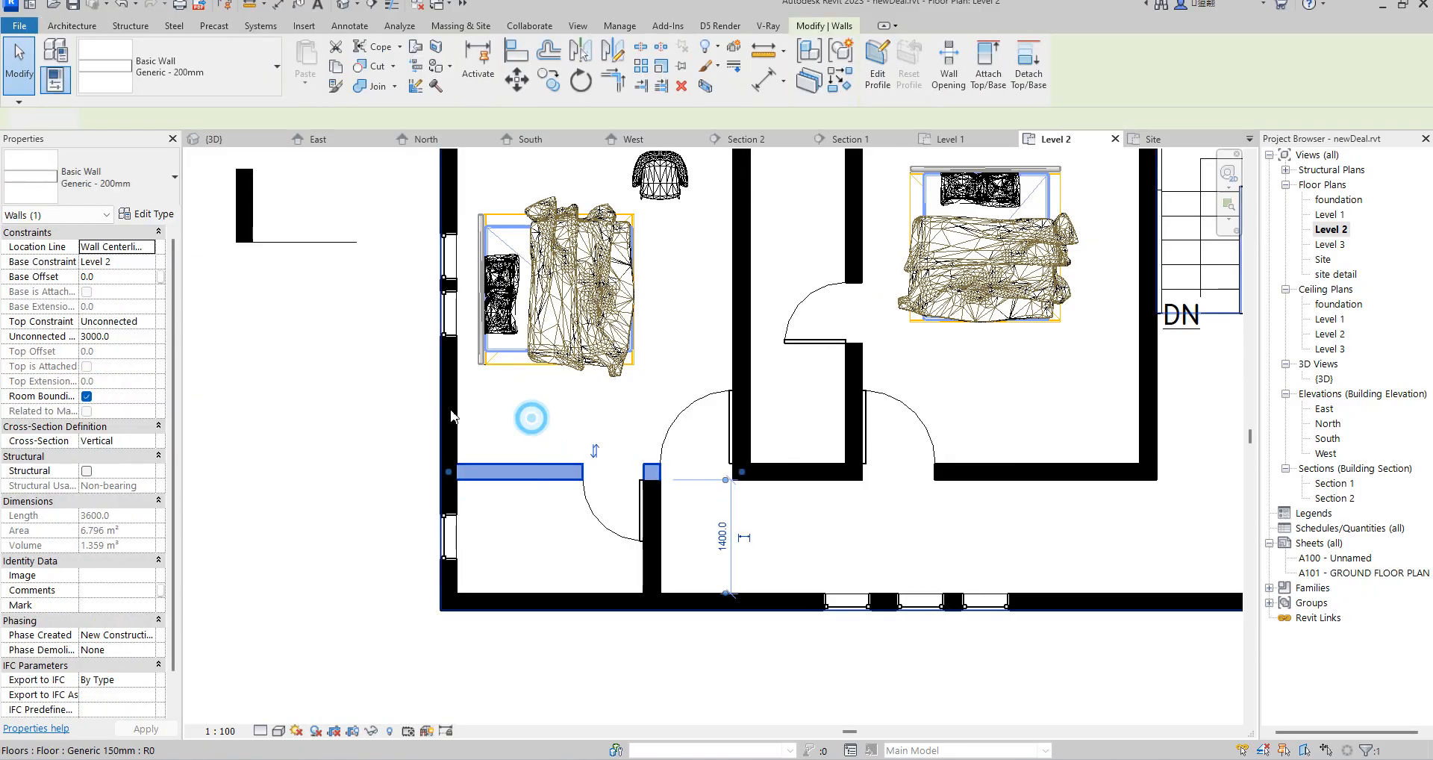
left_click(372, 316)
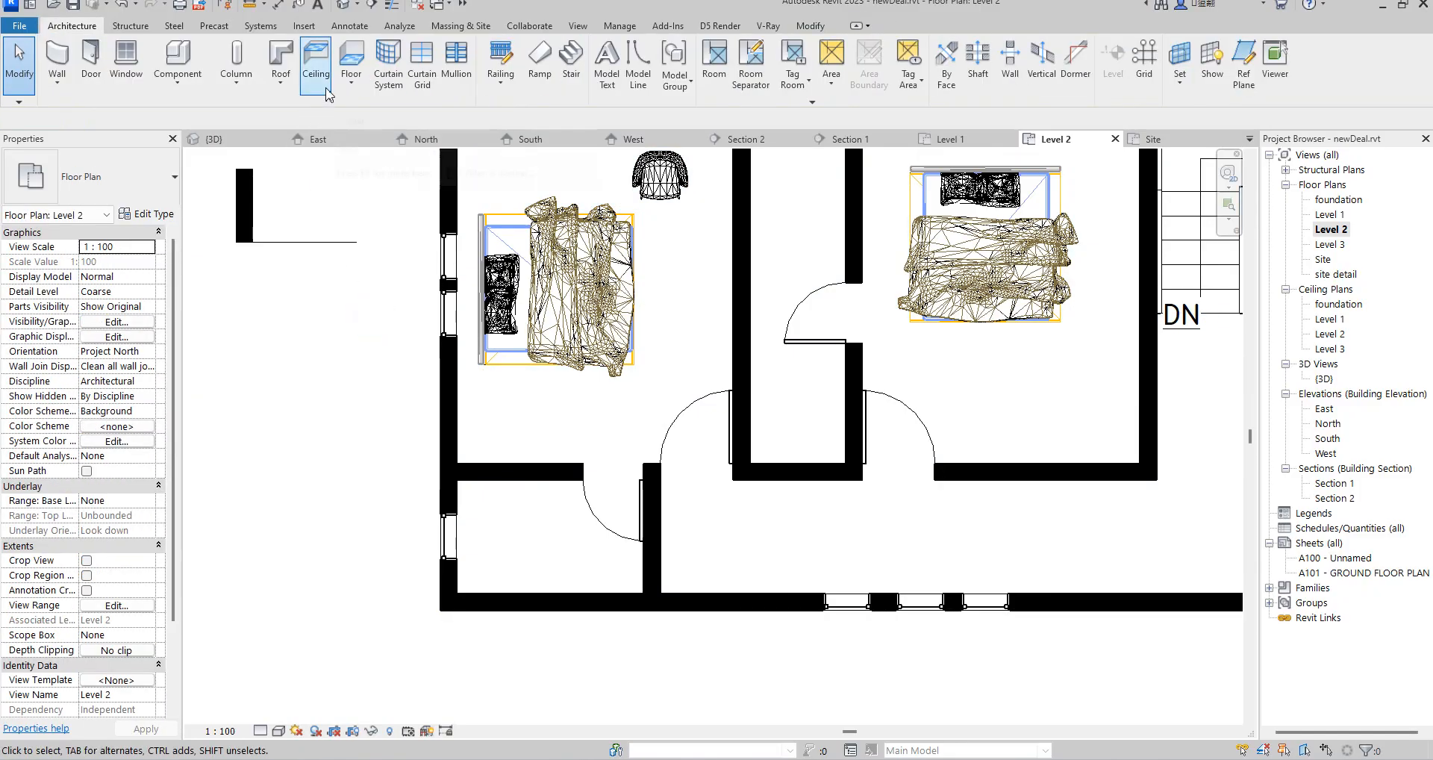
Draw a thin-line detail rectangle about 1400 by 400 mm in the leftmost bedroom's lower left corner, against the walls
left_click(345, 28)
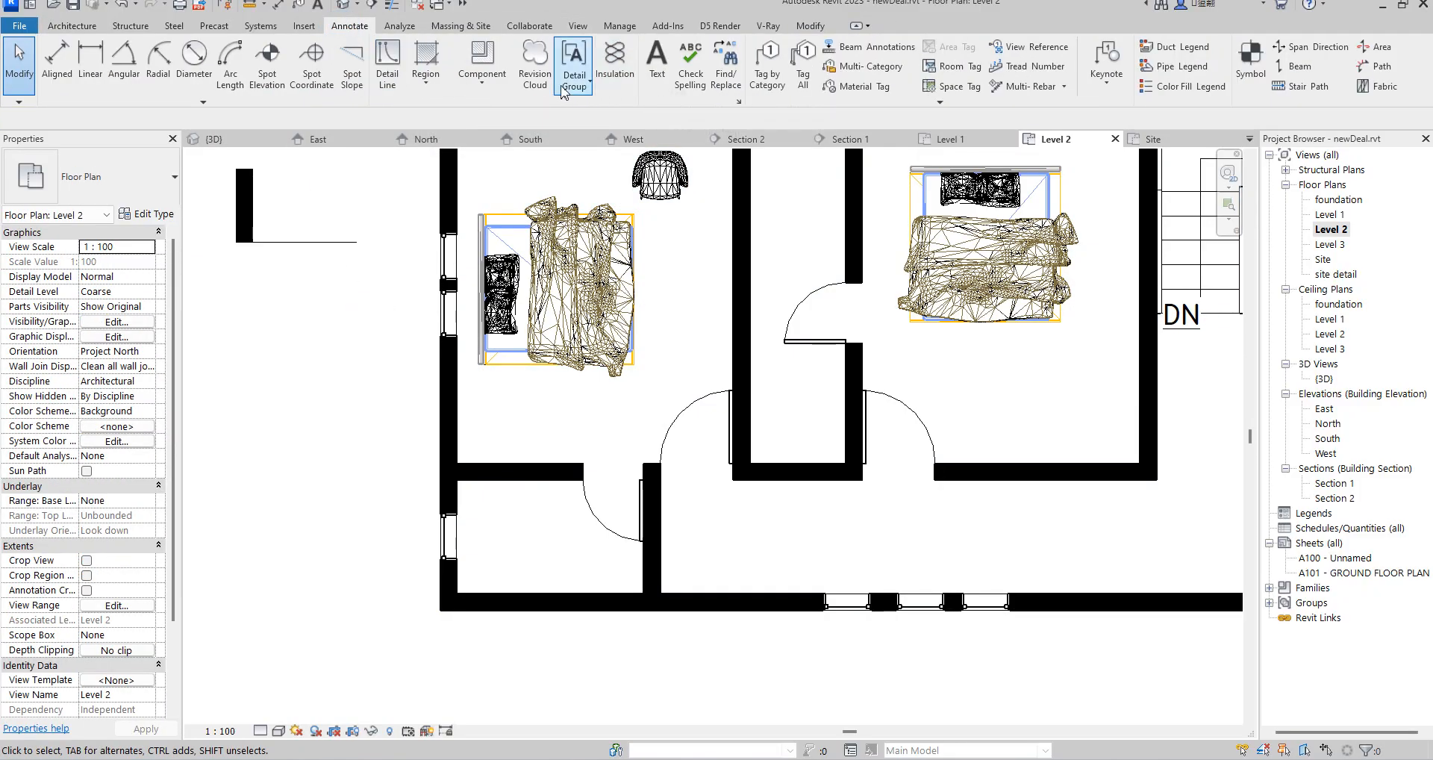
left_click(388, 69)
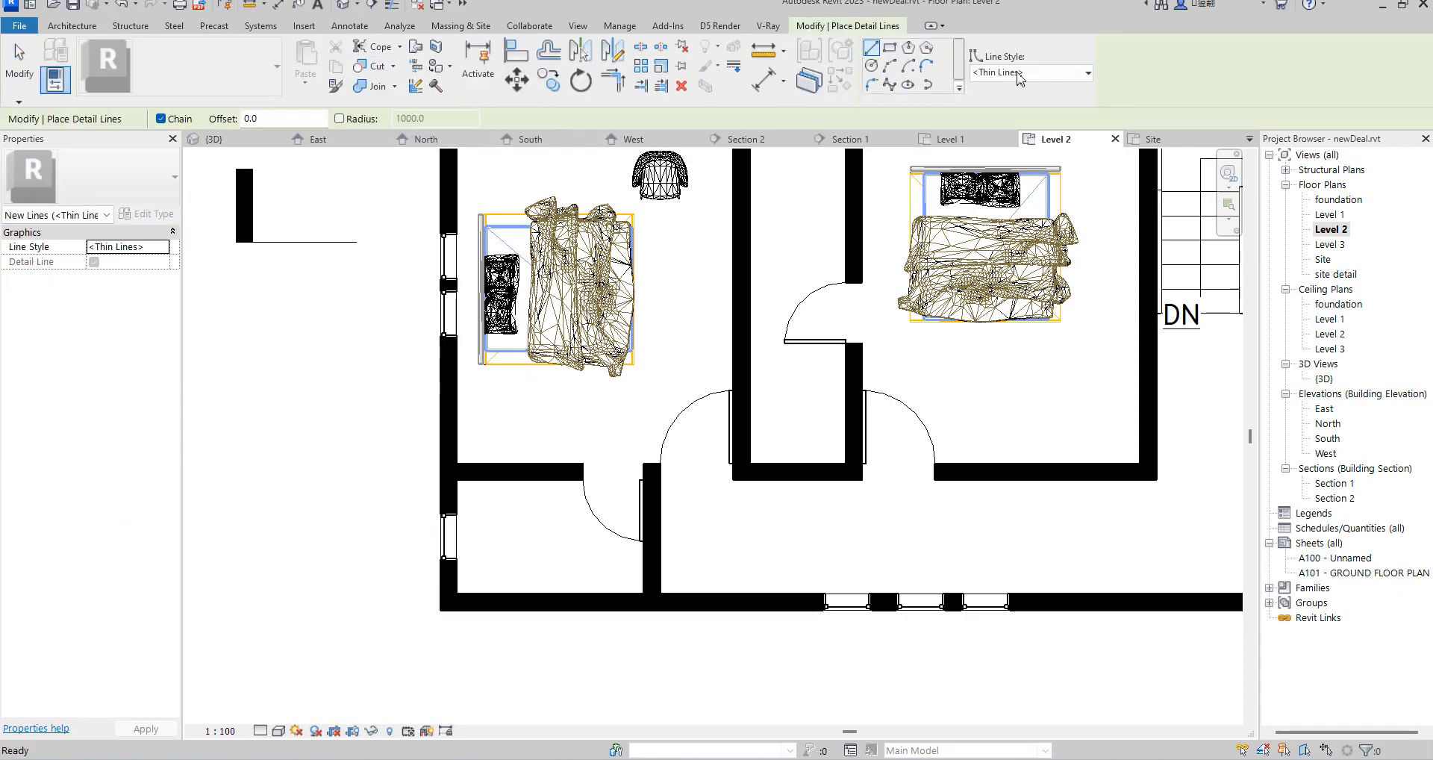
left_click(1019, 72)
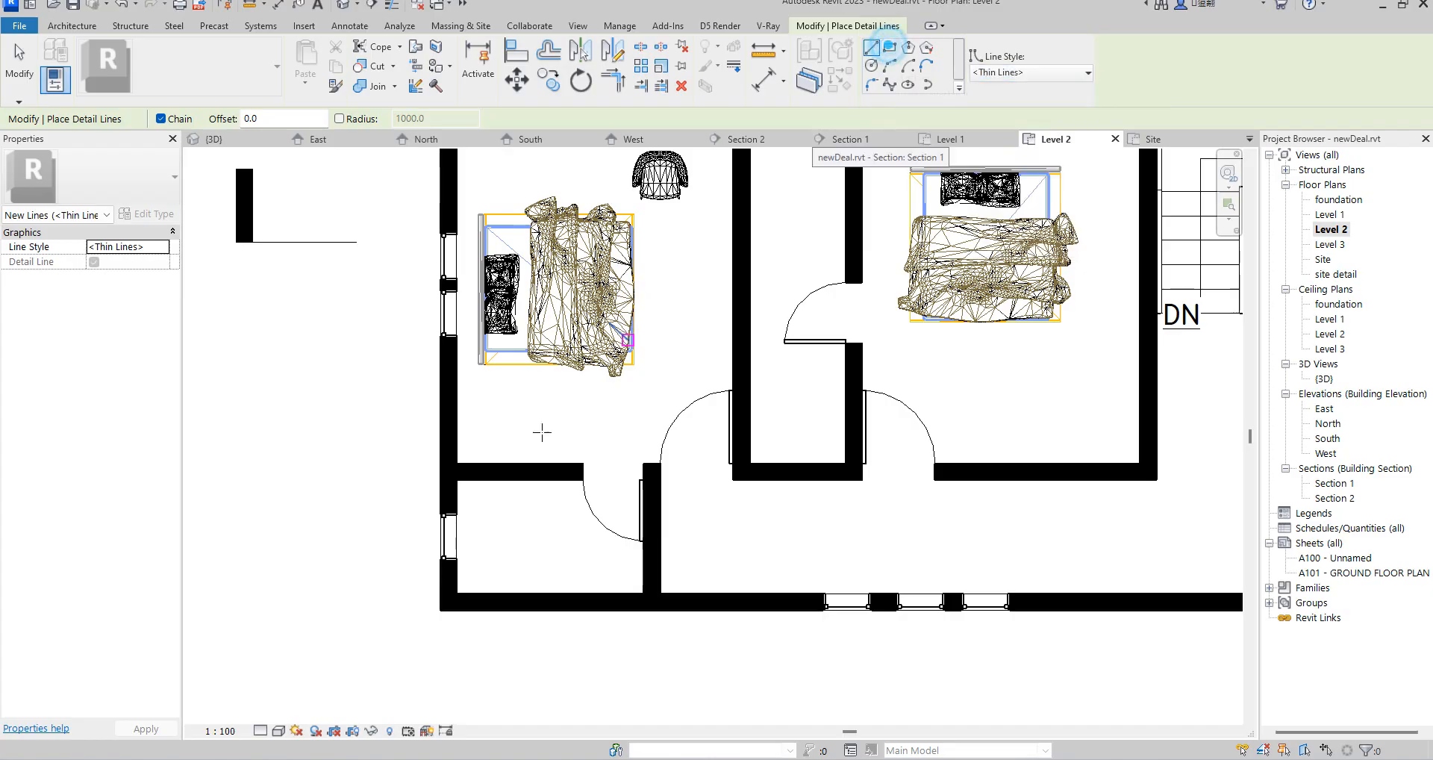
left_click(456, 462)
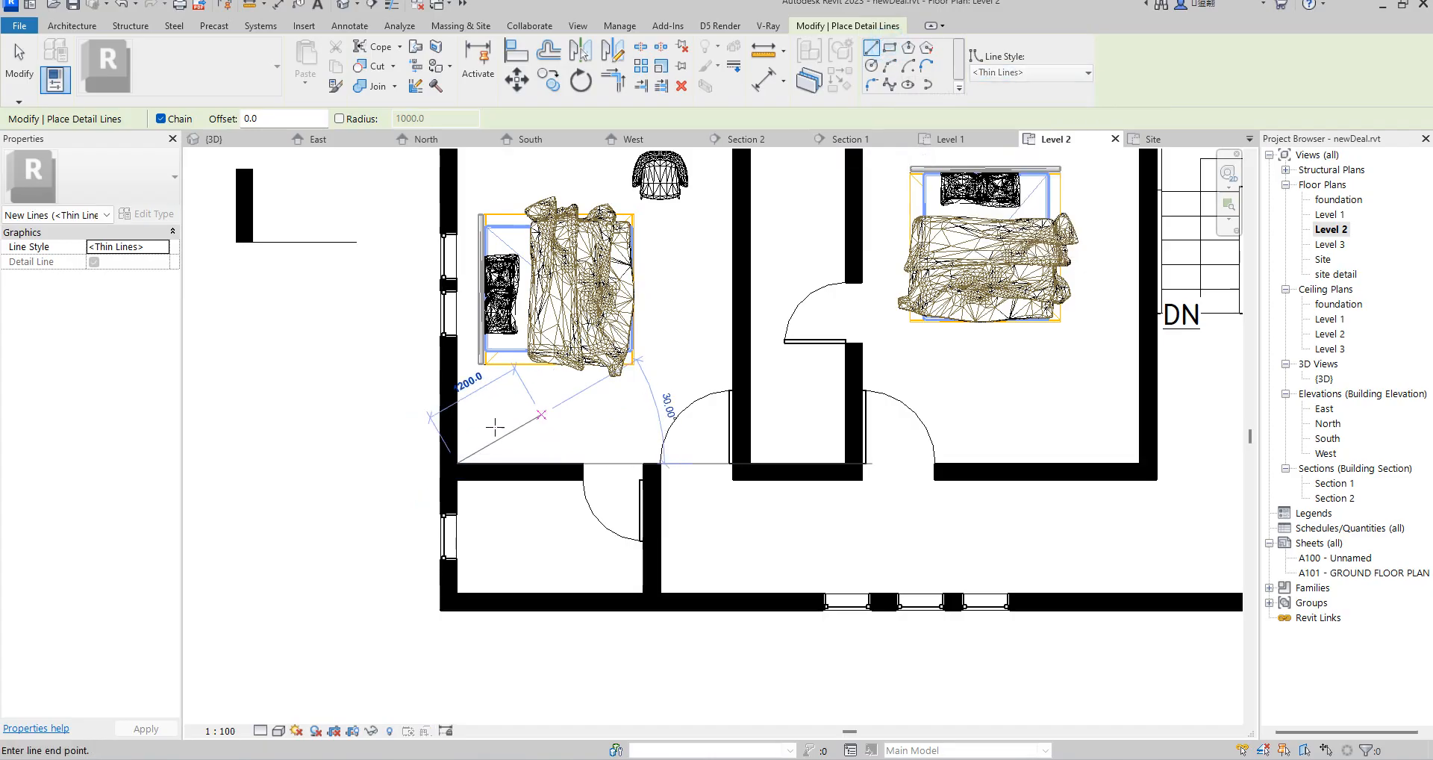
left_click(890, 49)
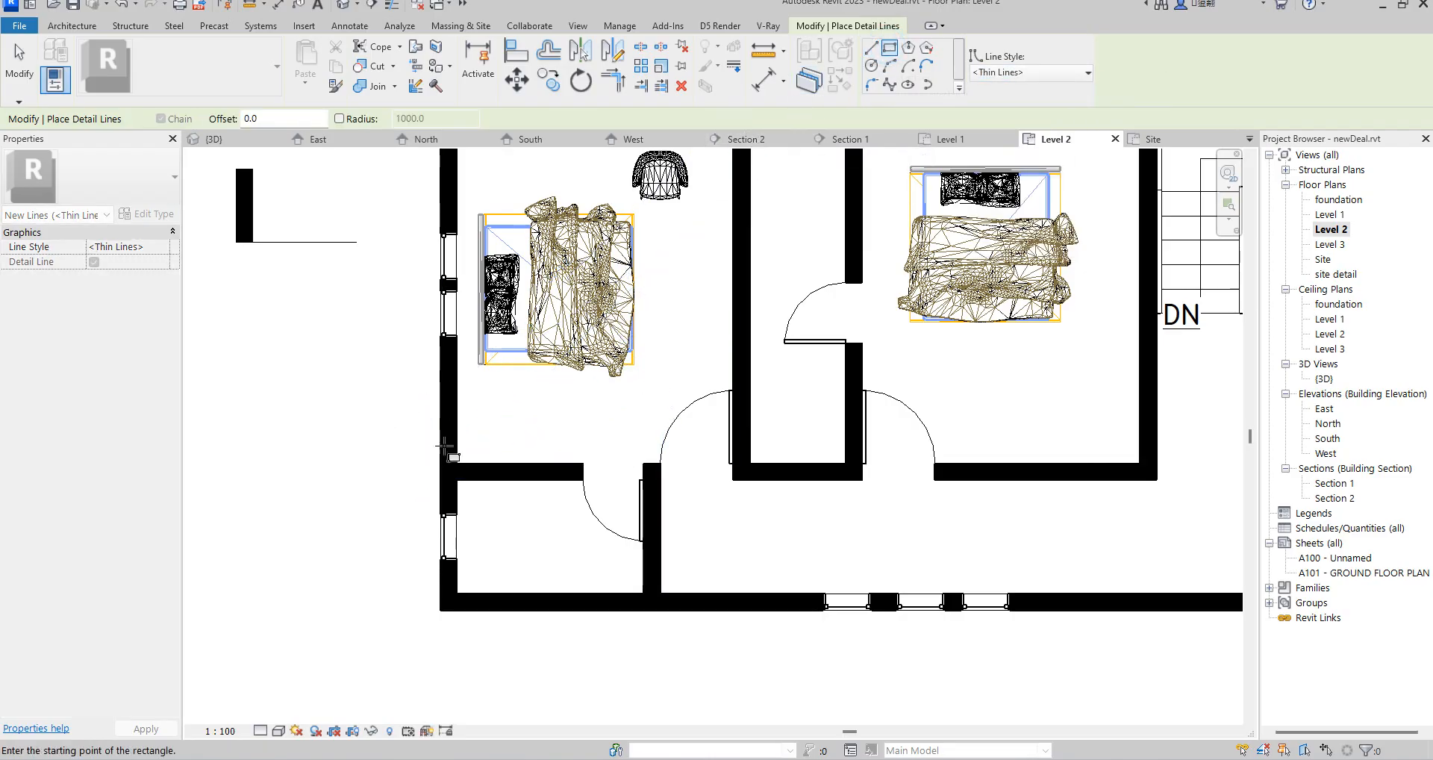
left_click(458, 463)
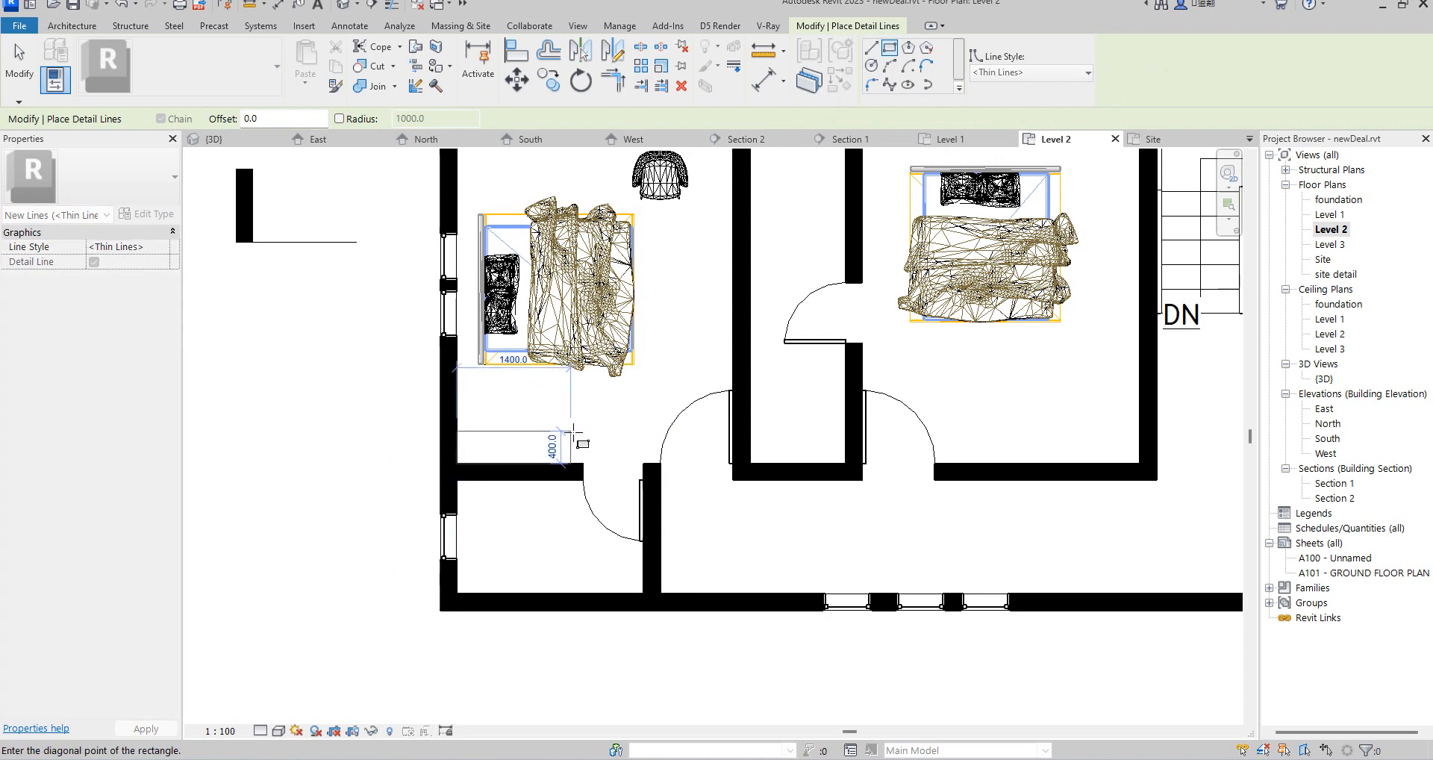
left_click(571, 431)
key("Escape")
key("Escape")
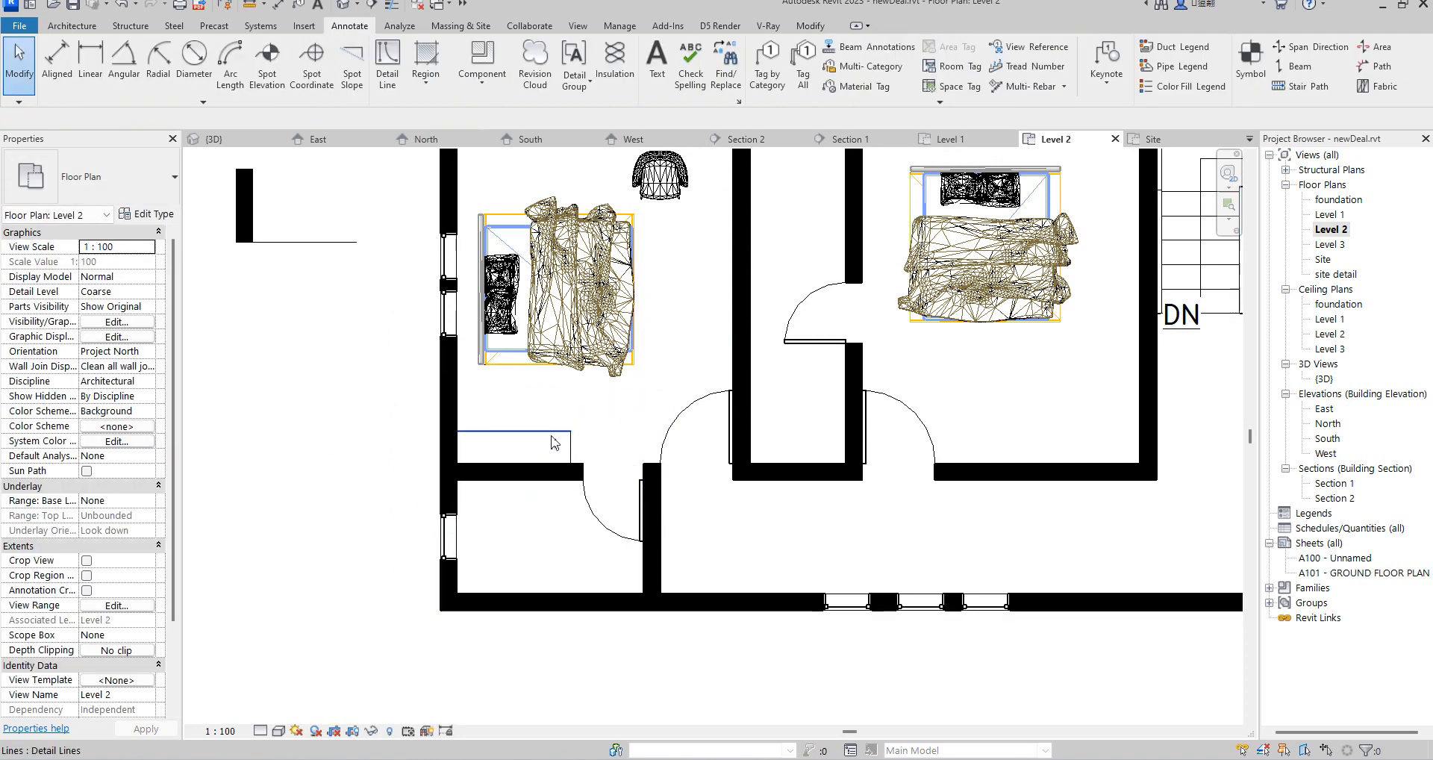
Set the depth of the detail rectangle in the leftmost bedroom to 500 mm
left_click(552, 432)
scroll(558, 452, "up", 1)
left_click(607, 446)
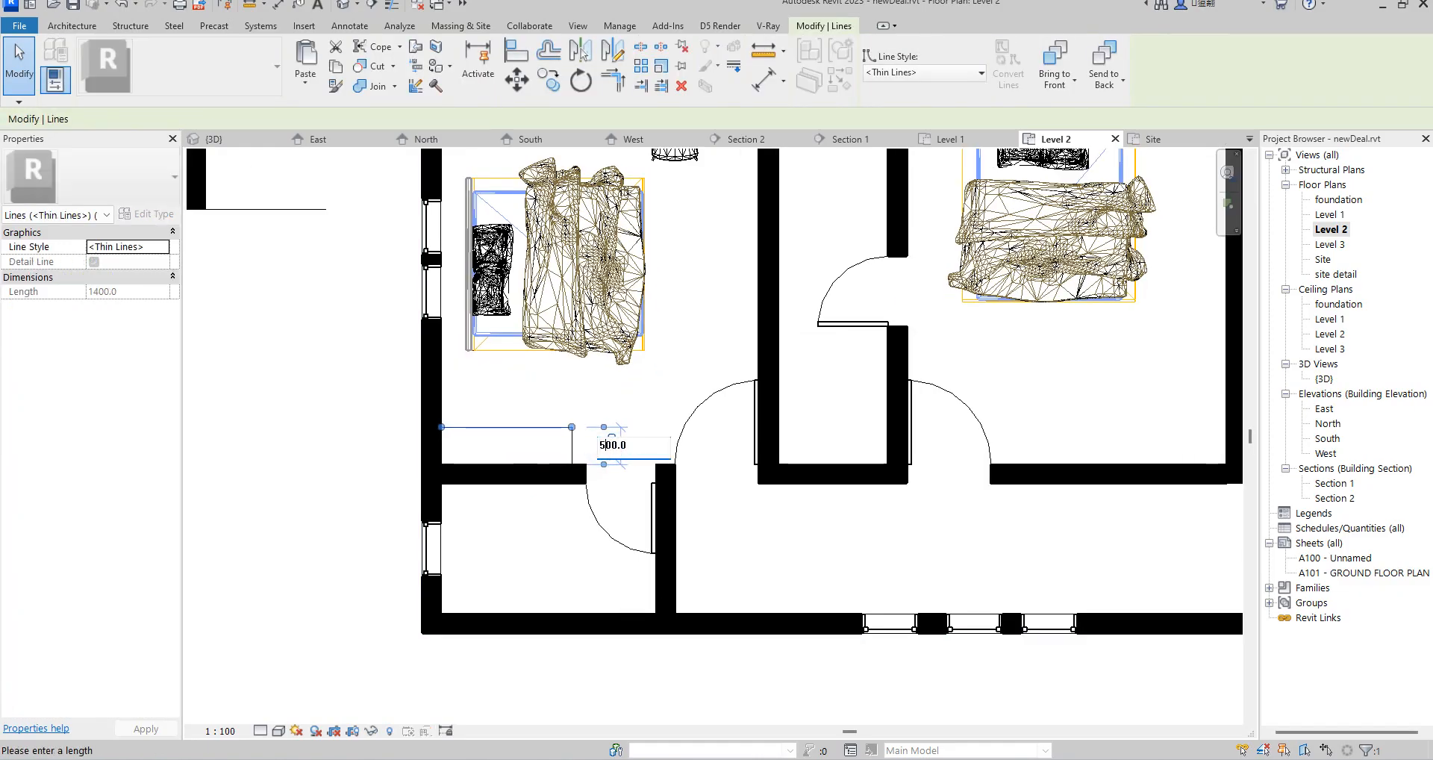
type("5")
left_click(590, 372)
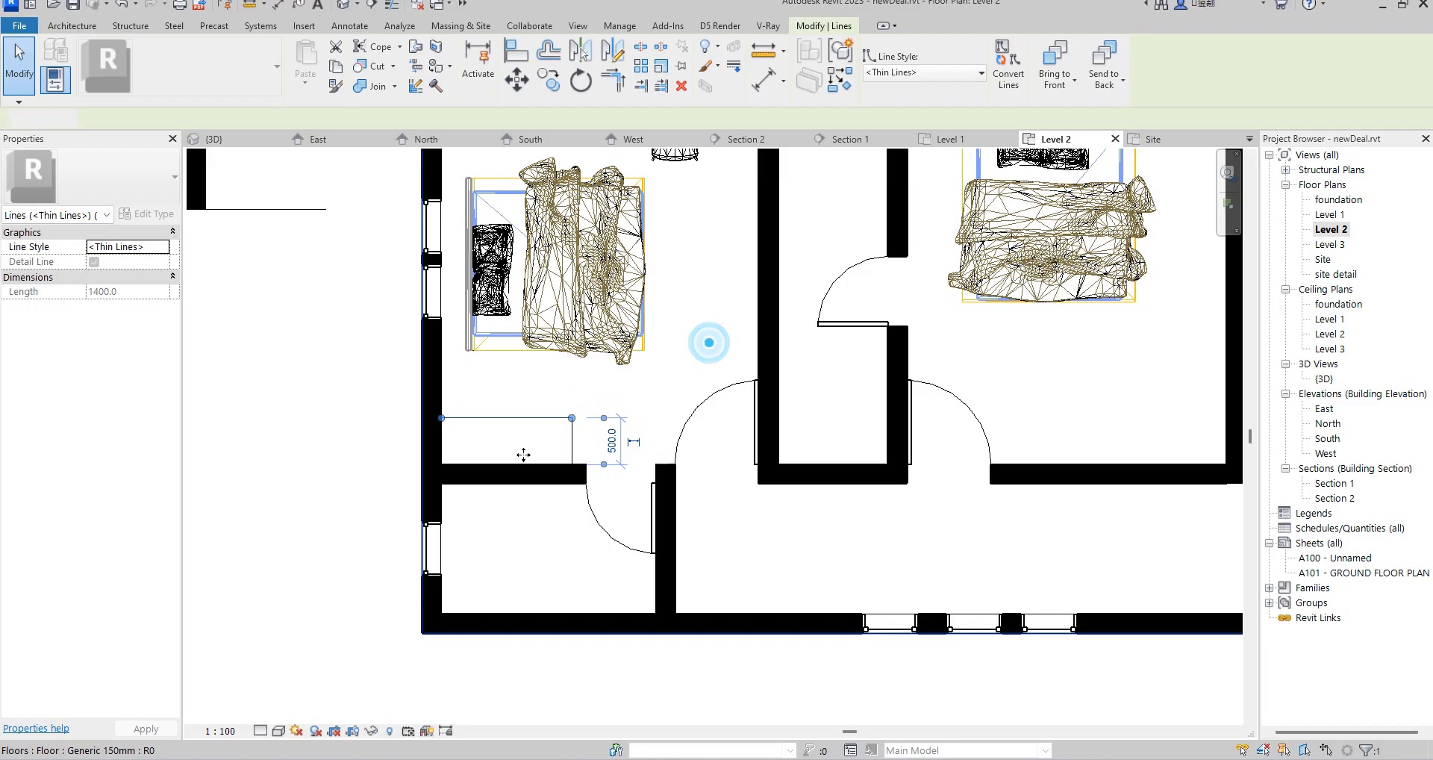
left_click(709, 342)
scroll(515, 467, "down", 2)
left_click(378, 483)
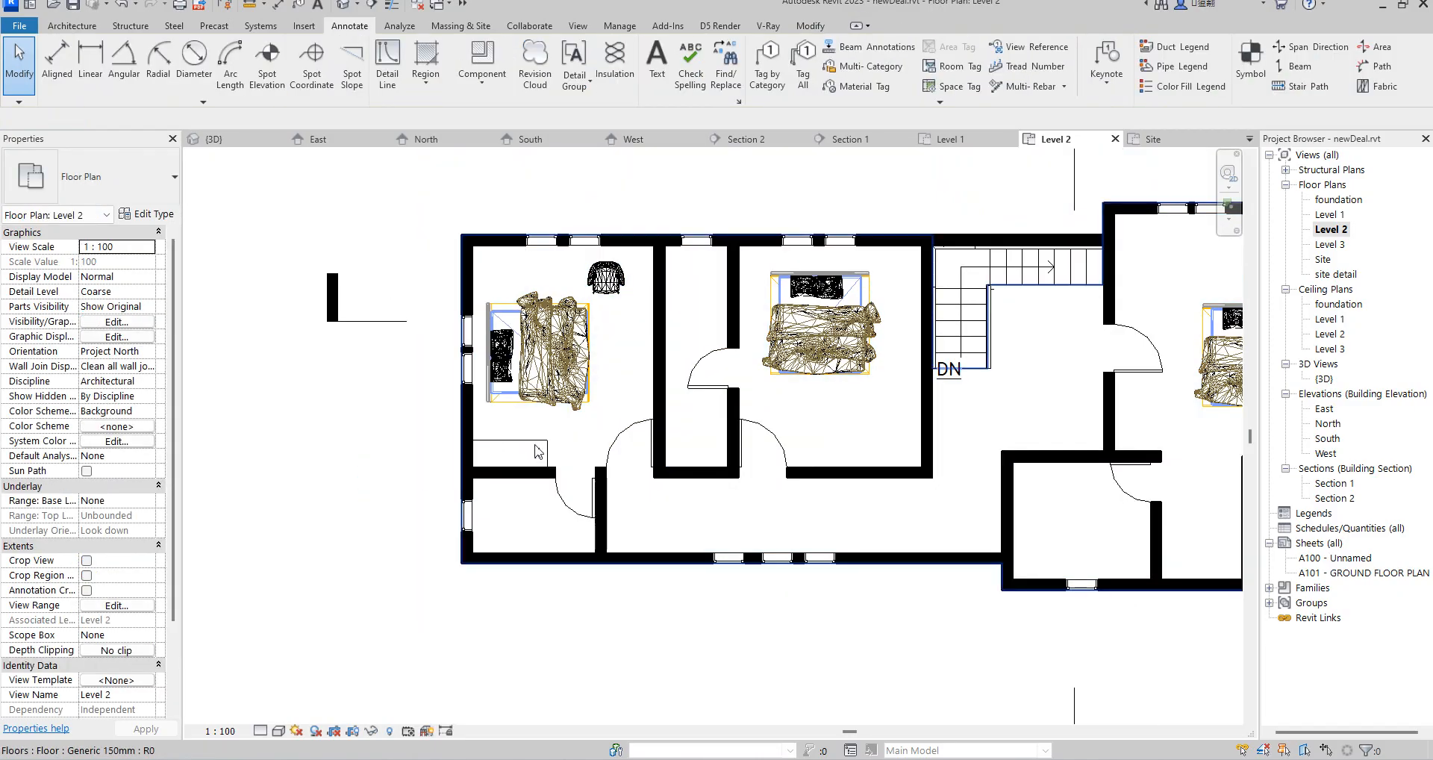
Draw a thin diagonal detail line across the rectangle from its upper right corner to its lower left corner
left_click(534, 442)
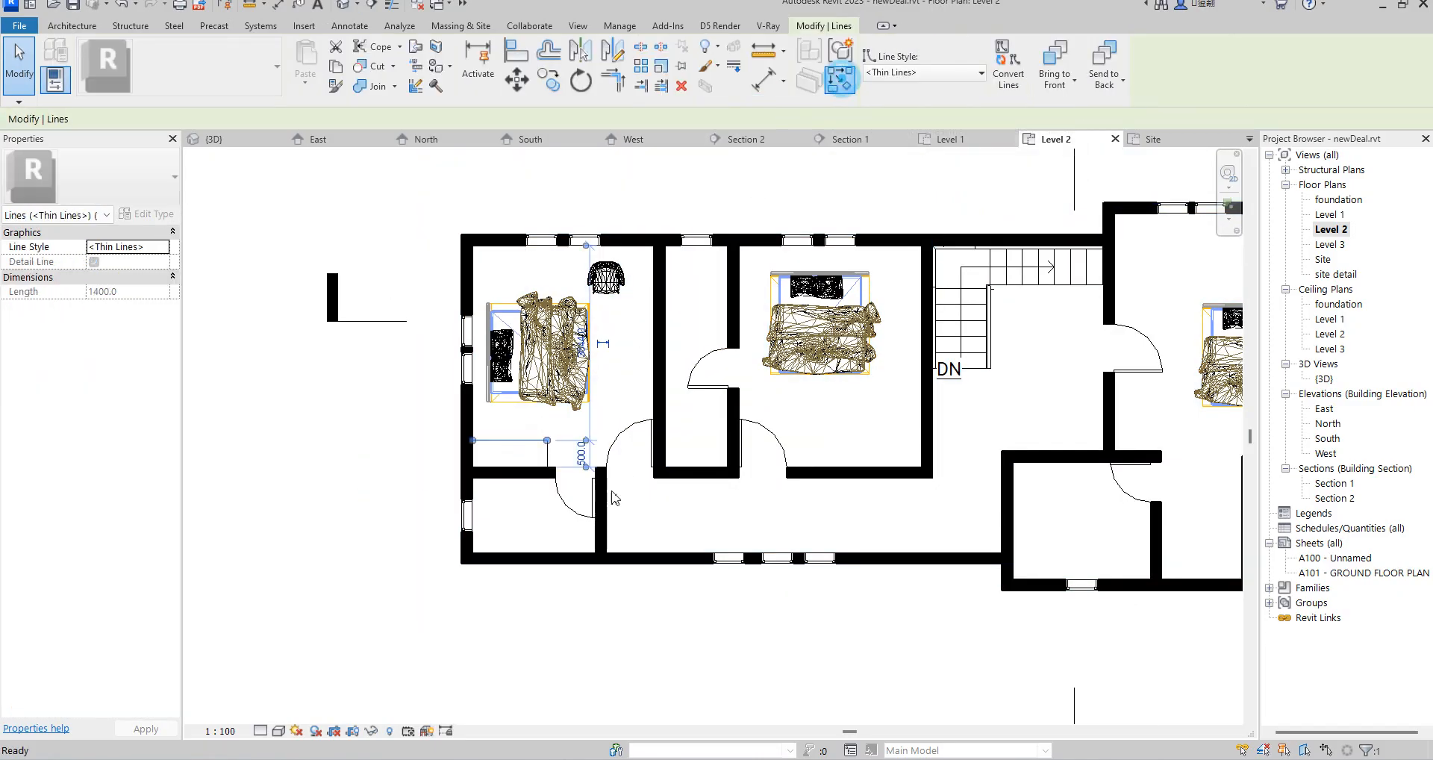
key("d")
key("l")
left_click(547, 440)
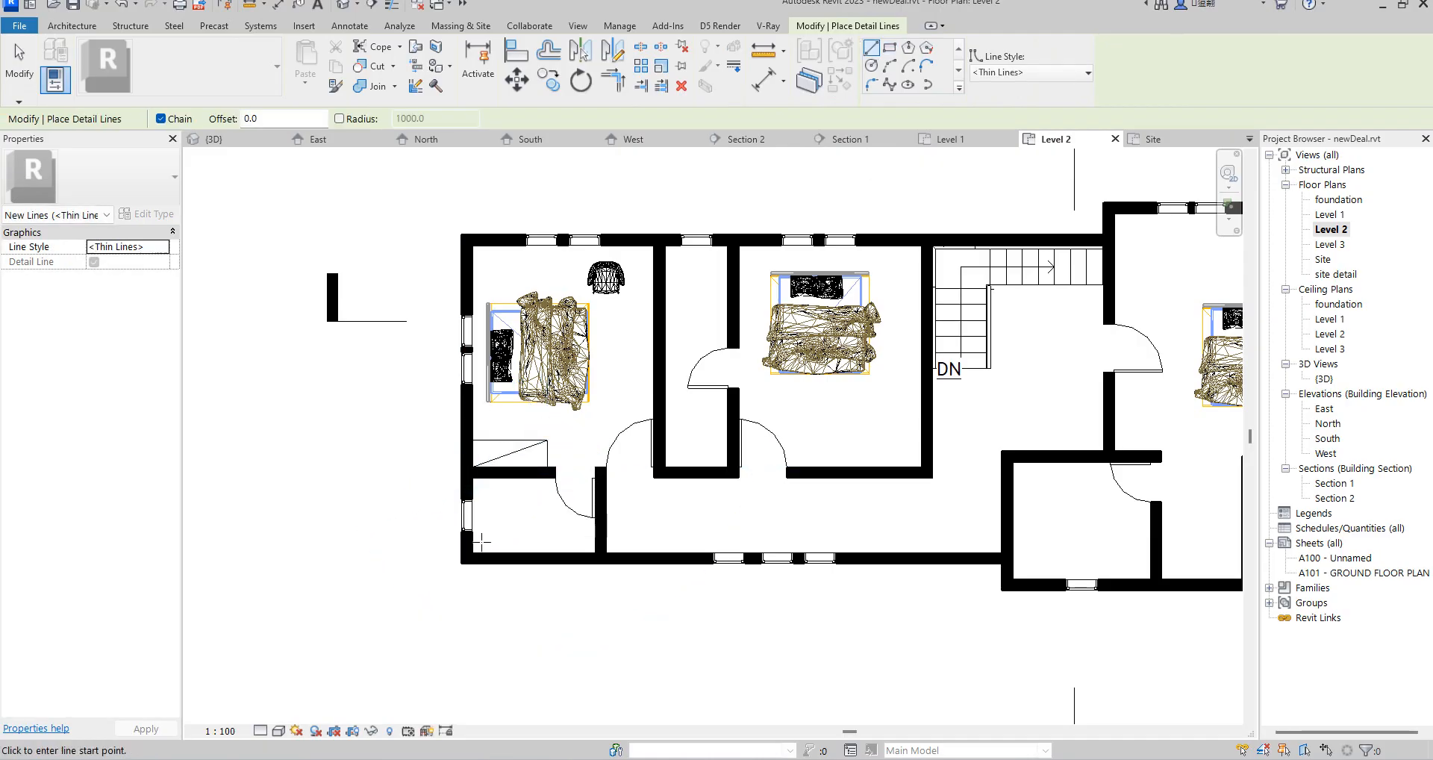
key("Escape")
key("Escape")
Move the bed in the middle bedroom slightly toward the room's upper right corner
left_click(856, 277)
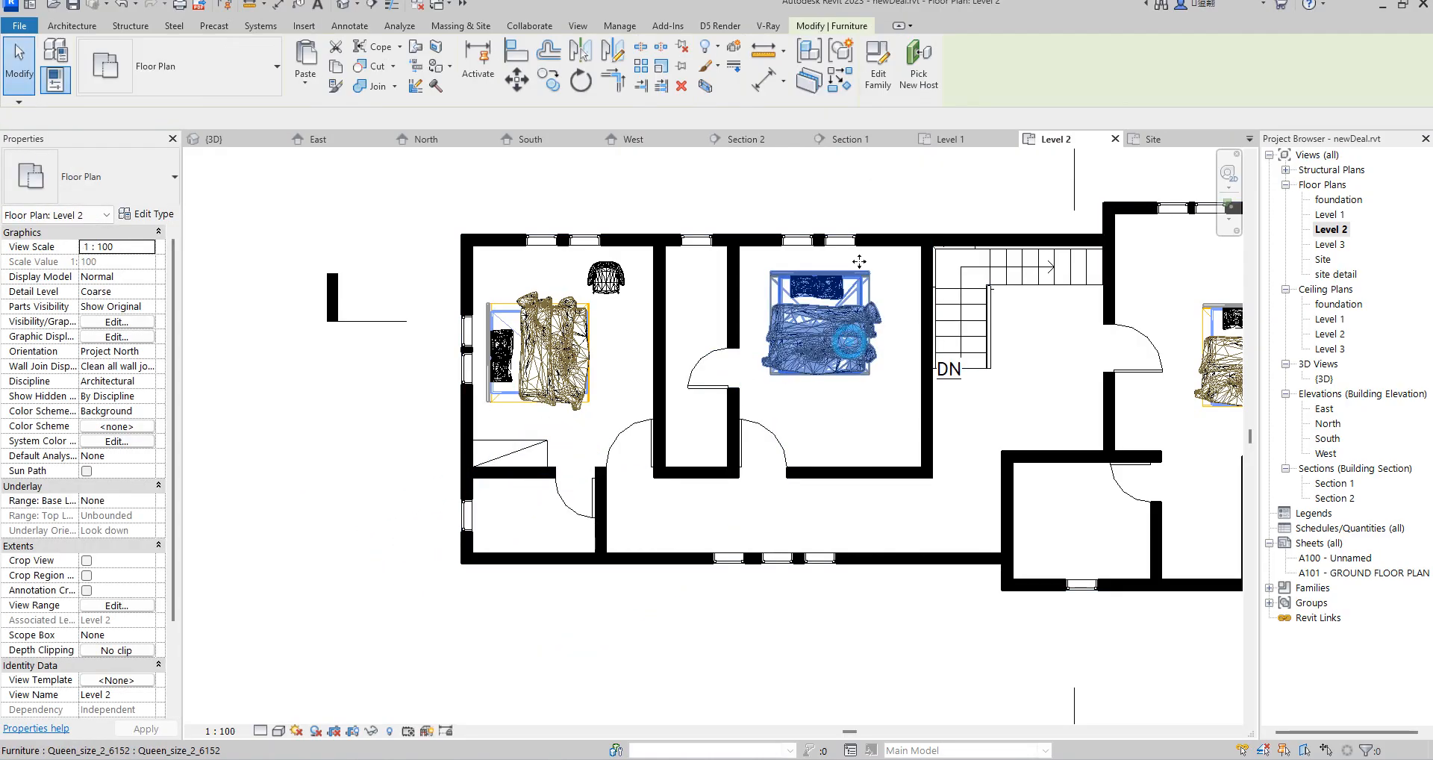
scroll(862, 250, "up", 2)
left_click_drag(891, 277, 928, 260)
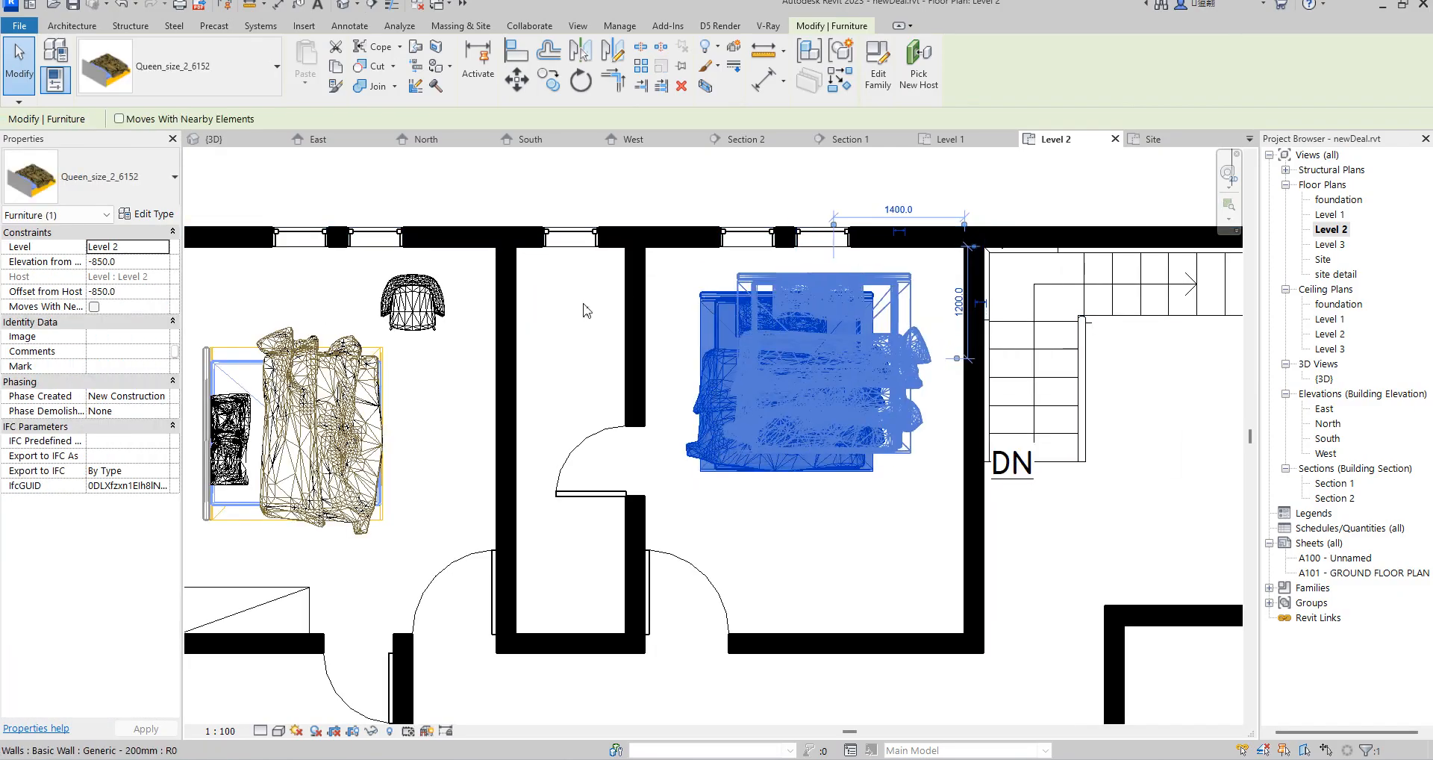
Rotate the leftmost bedroom's armchair to face the right wall and nudge the bed slightly toward the left wall
left_click(437, 295)
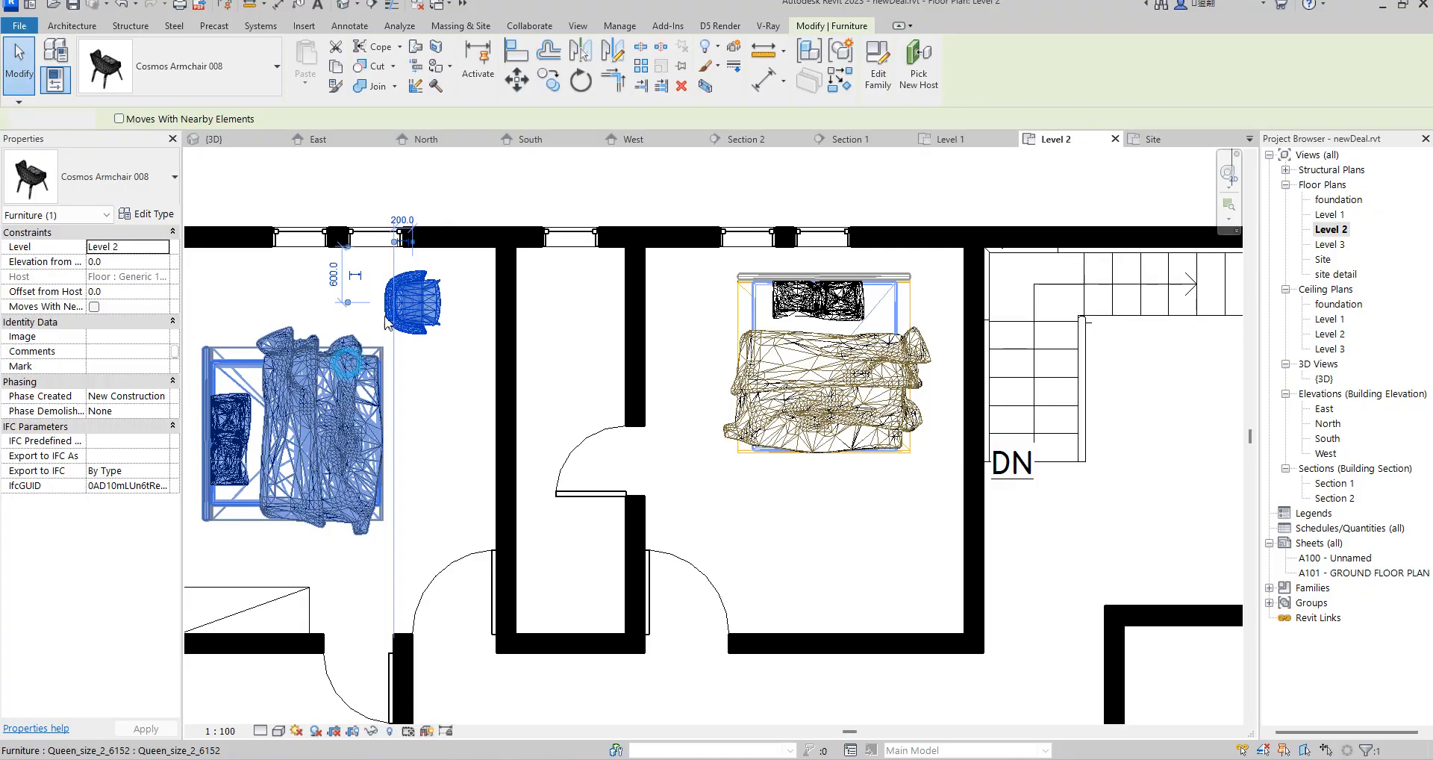
left_click(328, 358)
scroll(417, 377, "down", 2)
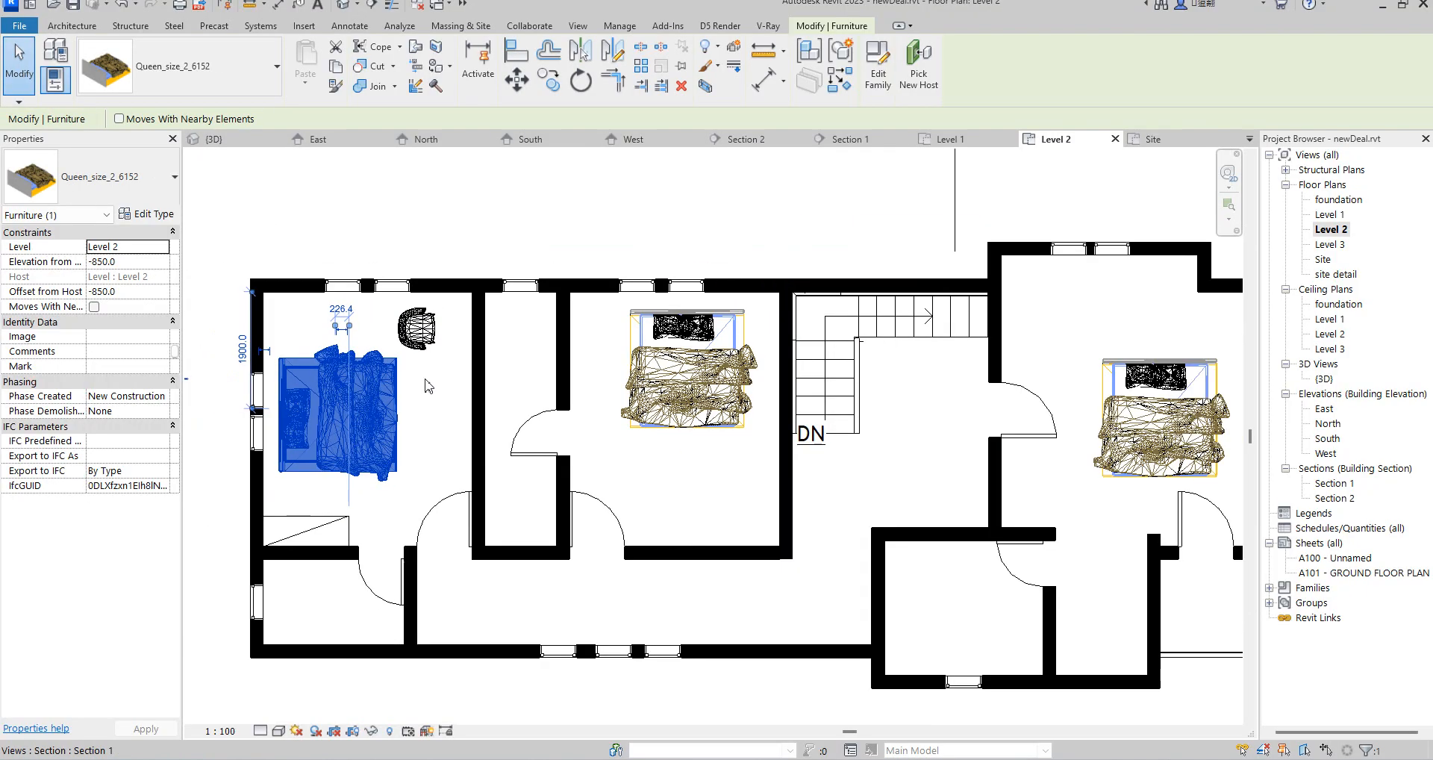
key("Left")
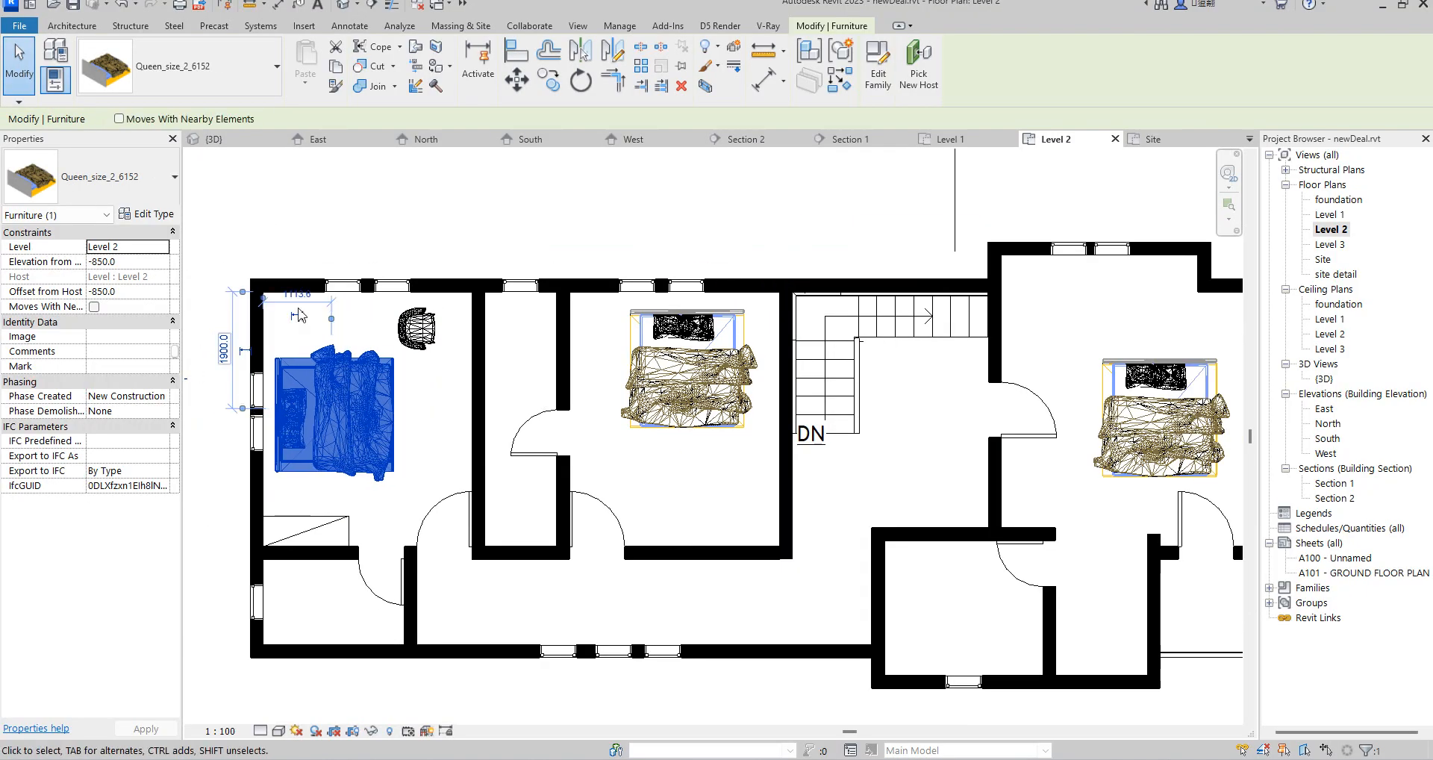
left_click(431, 334)
scroll(433, 336, "up", 3)
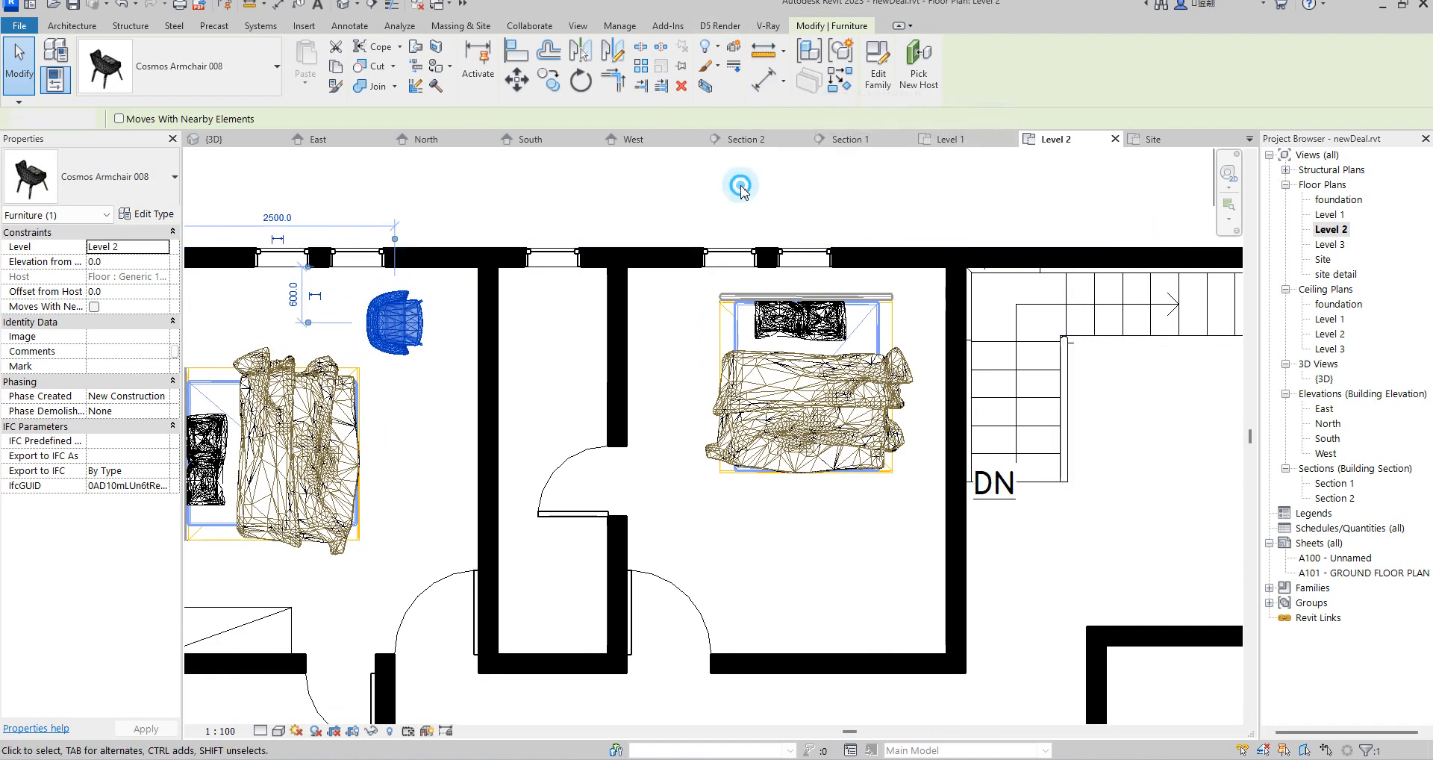
Draw a thin-line detail rectangle about 420 by 840 mm against the leftmost bedroom's right wall, in front of the armchair
left_click(741, 190)
left_click(387, 64)
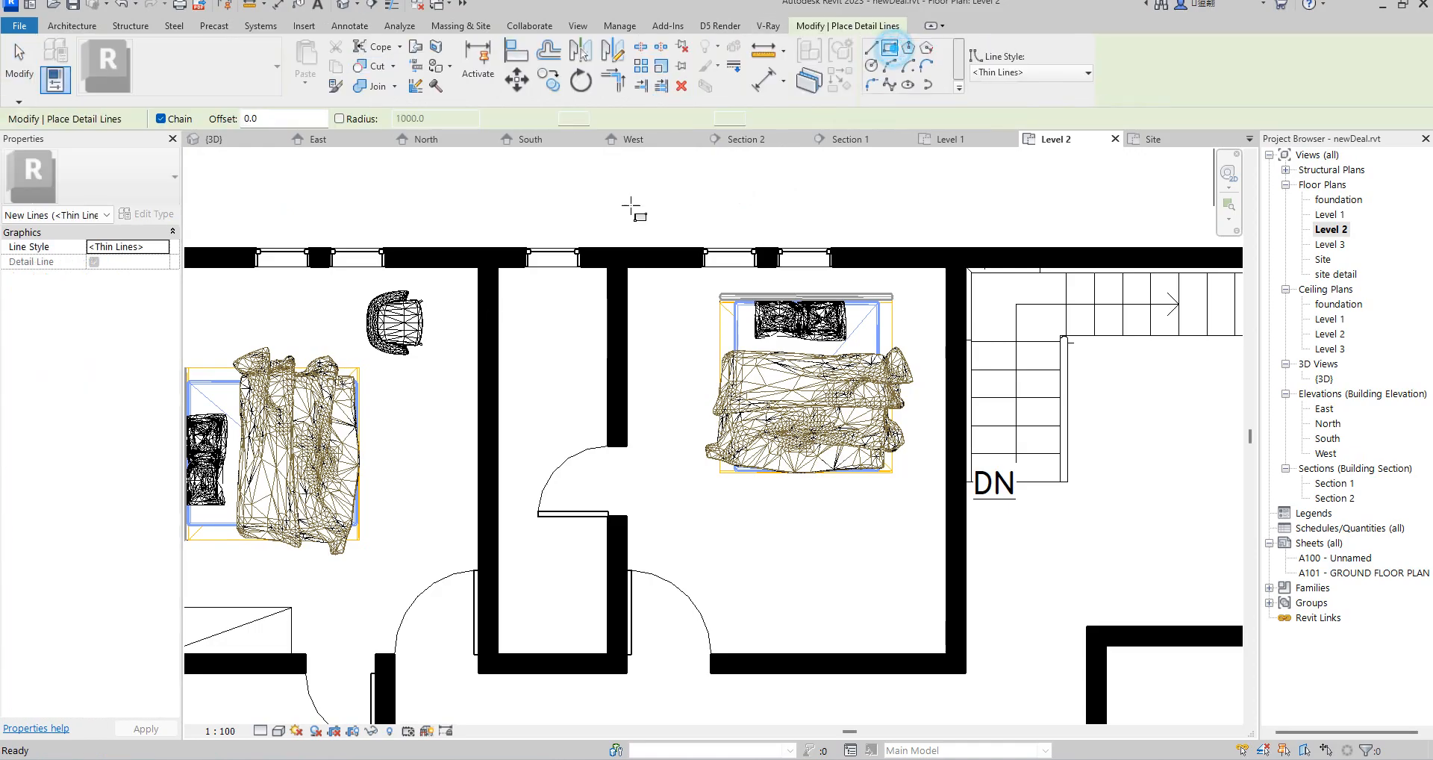
scroll(486, 280, "up", 3)
left_click(487, 280)
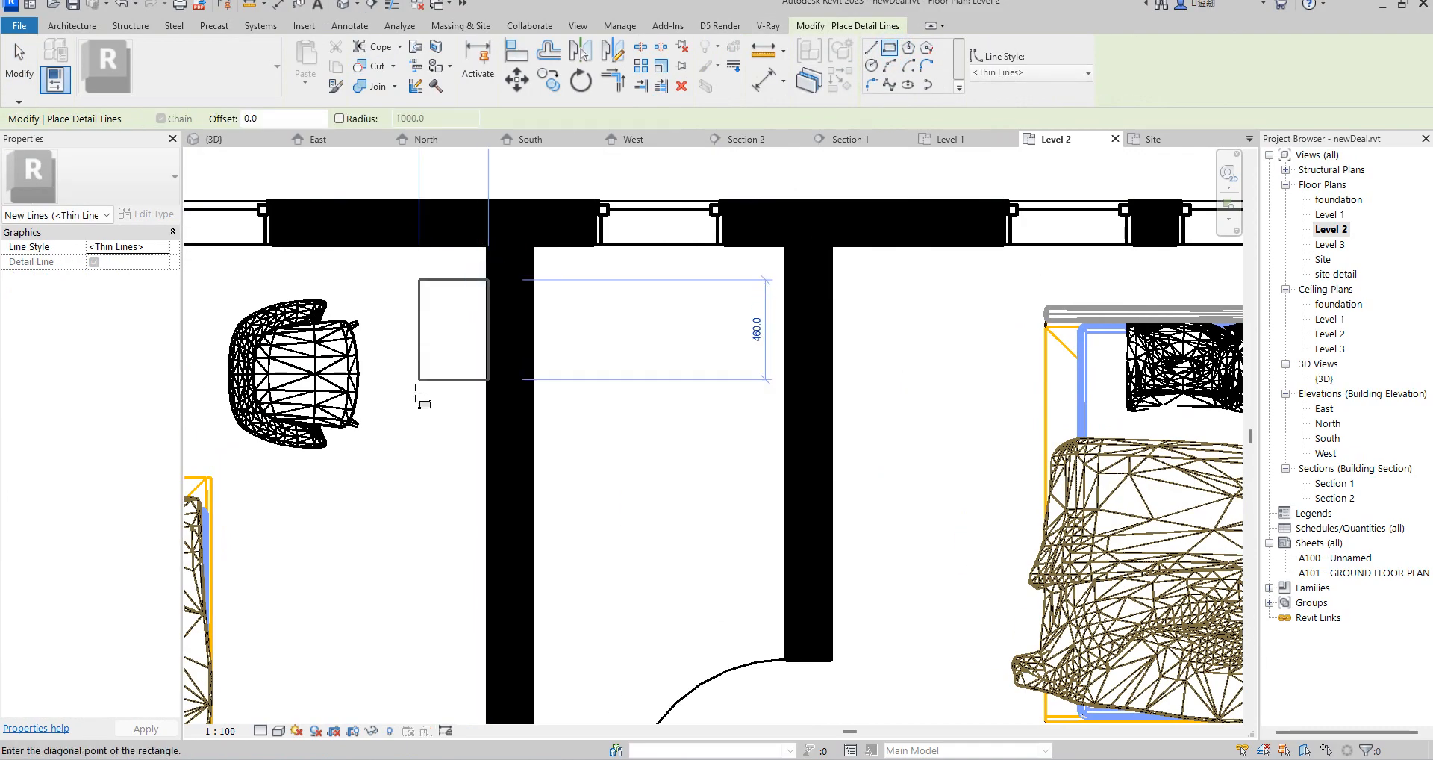
left_click(398, 462)
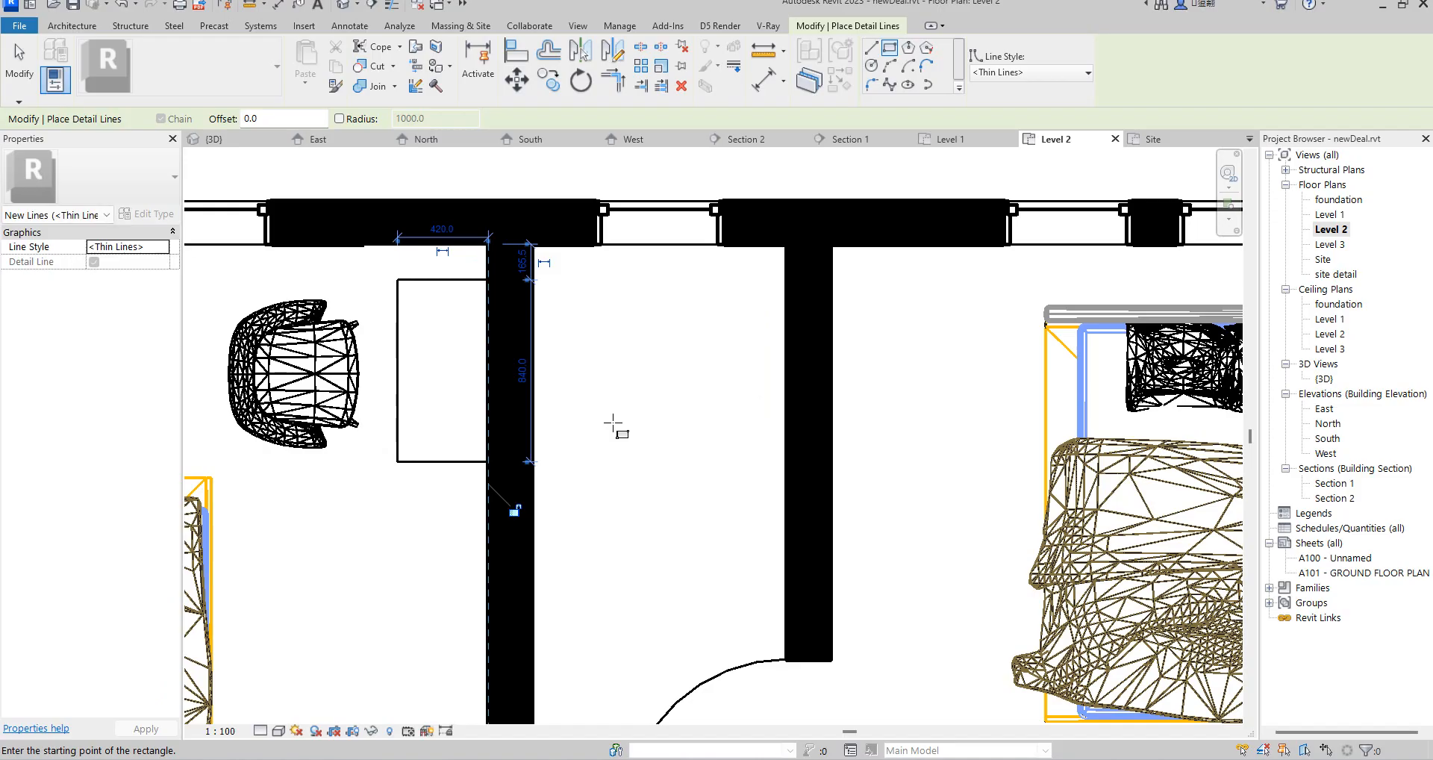
Draw a narrow thin-line detail rectangle about 140 by 1180 mm on the same wall, below the one in front of the armchair
scroll(576, 329, "down", 4)
scroll(544, 444, "up", 2)
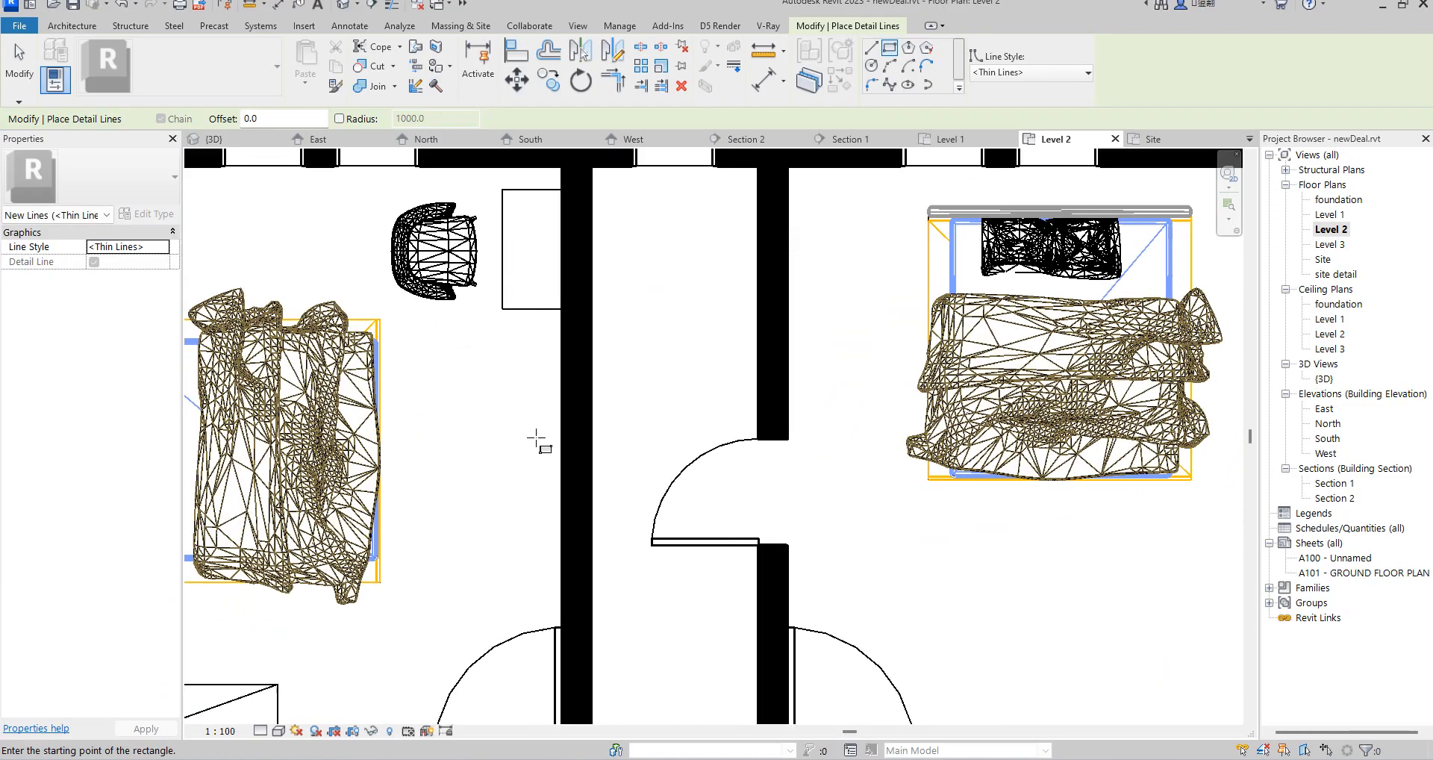
left_click(559, 379)
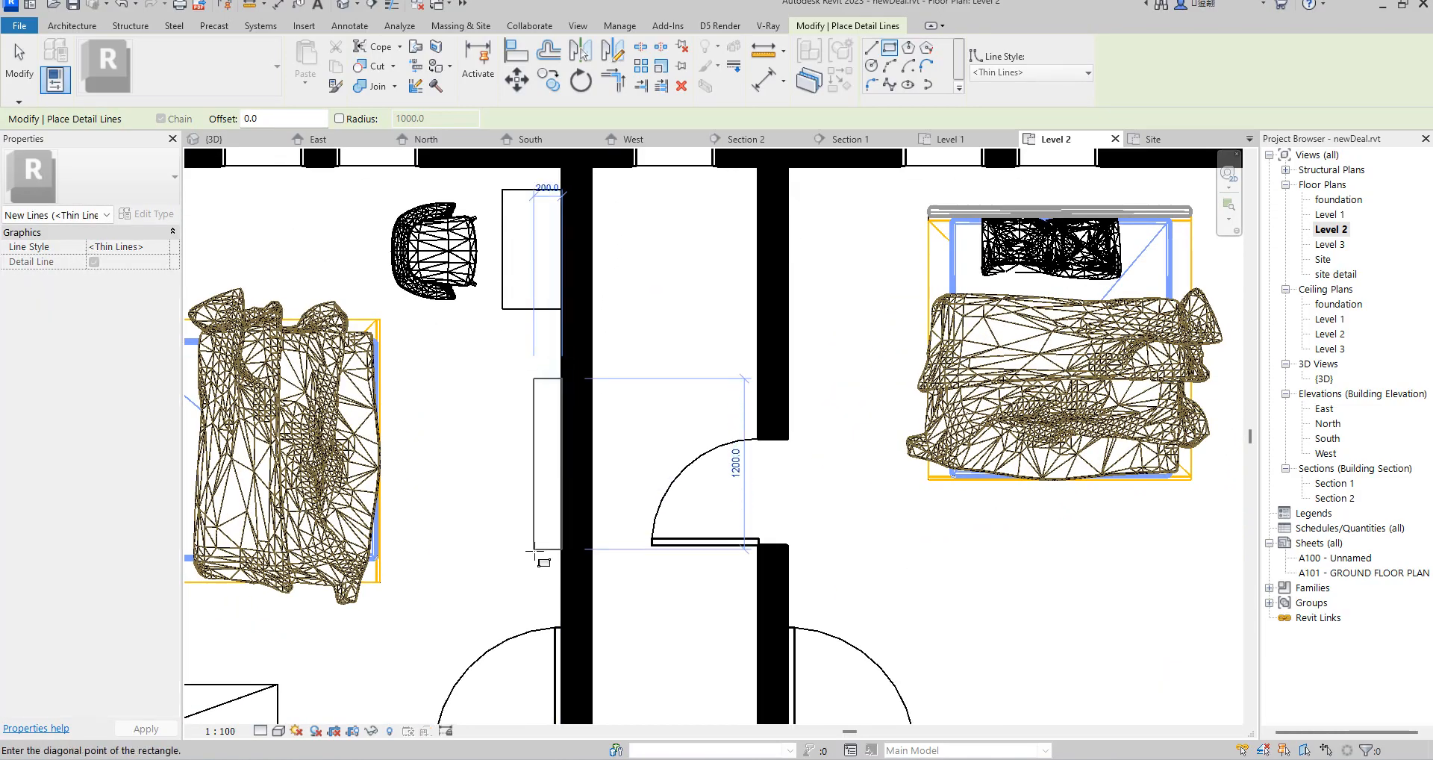
scroll(534, 550, "up", 1)
scroll(541, 545, "up", 2)
left_click(557, 547)
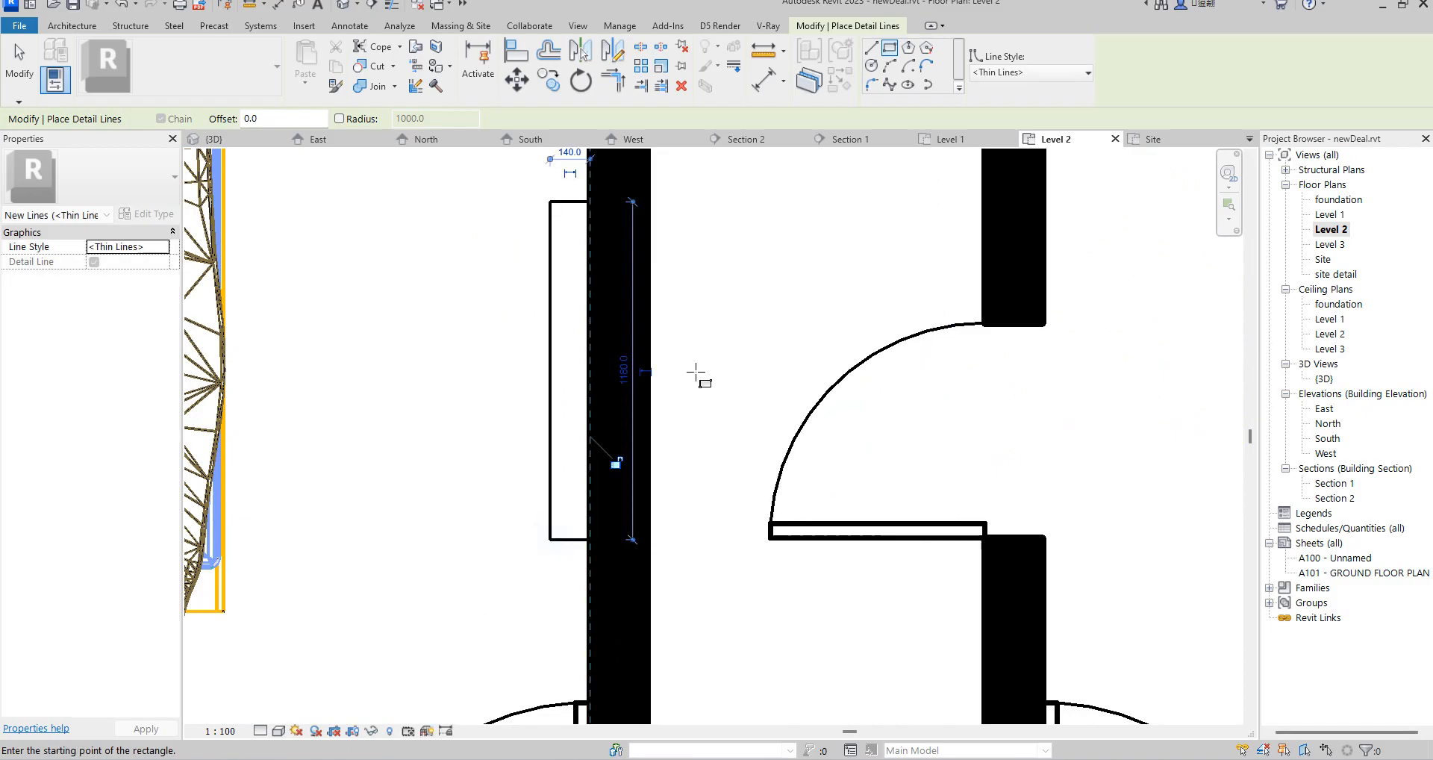
scroll(694, 372, "down", 3)
scroll(631, 355, "down", 2)
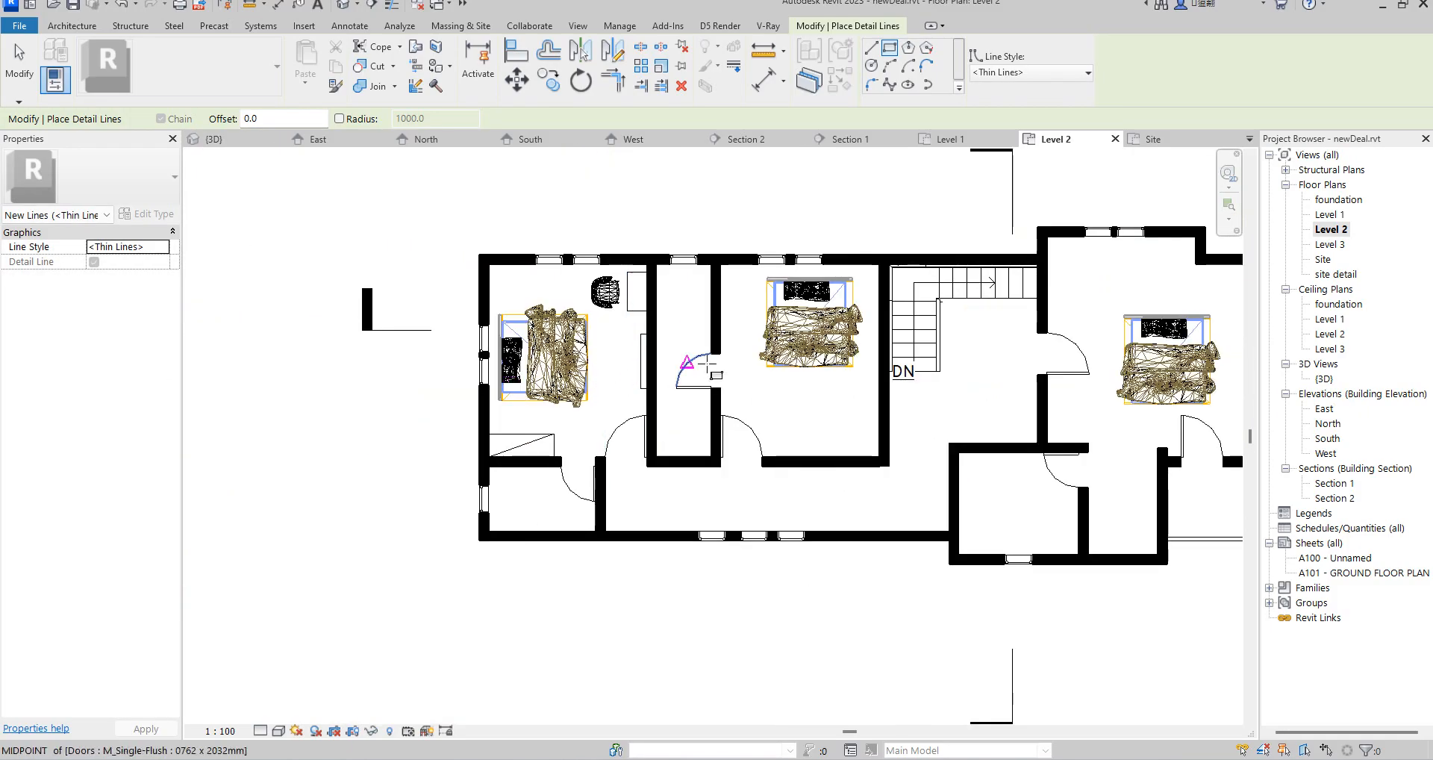
right_click(755, 188)
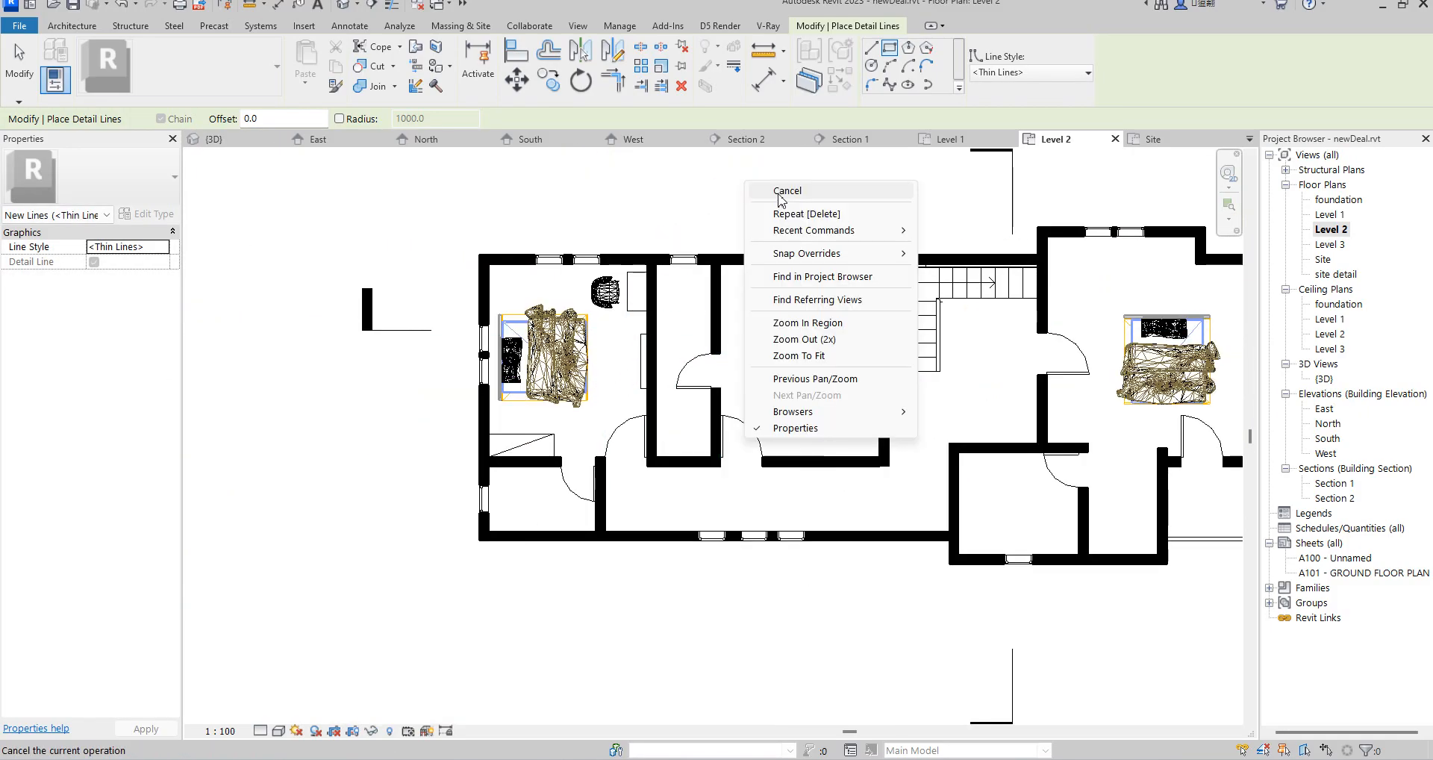
left_click(784, 192)
scroll(732, 257, "down", 1)
scroll(734, 343, "up", 1)
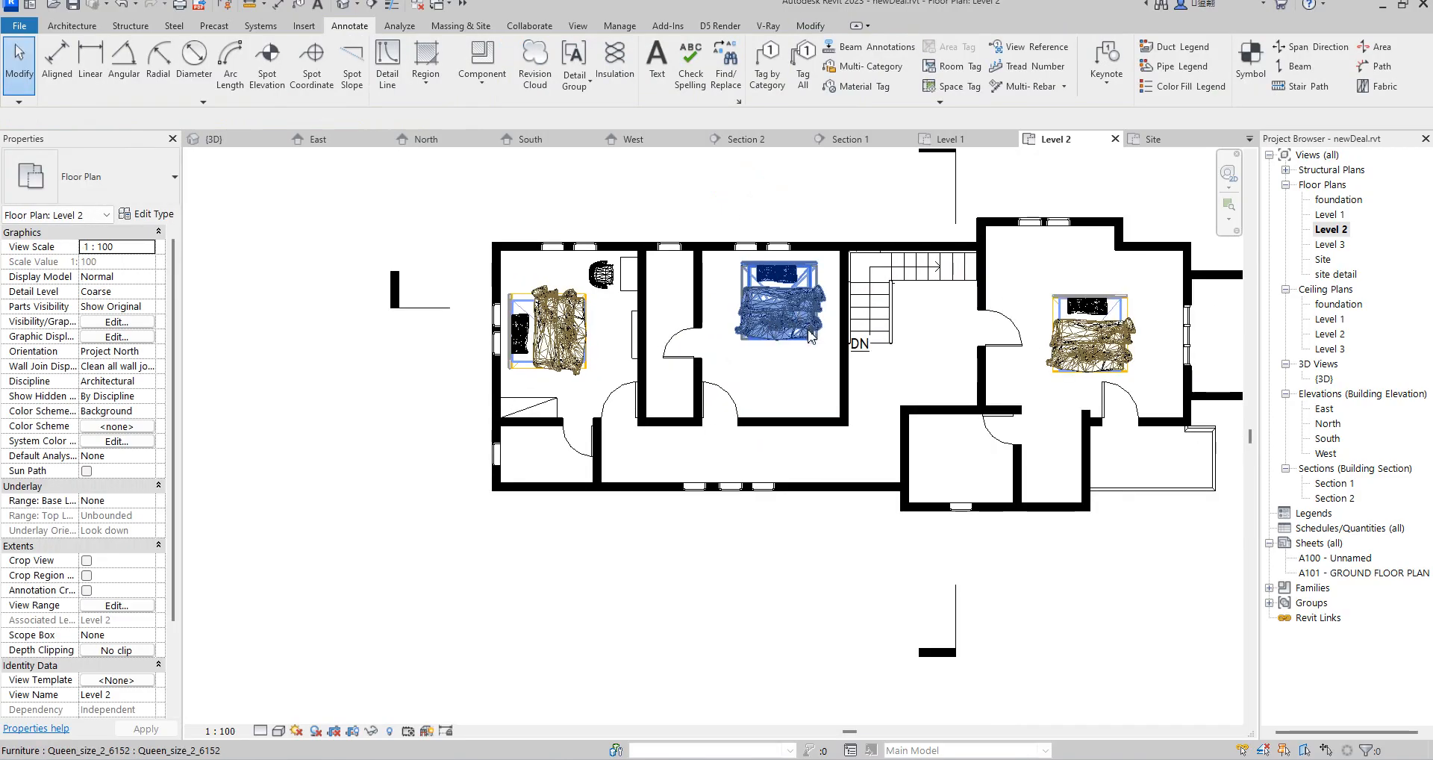
Draw a thin-line detail rectangle about 1700 mm long in the middle bedroom's upper left corner, along the left wall
scroll(809, 336, "up", 1)
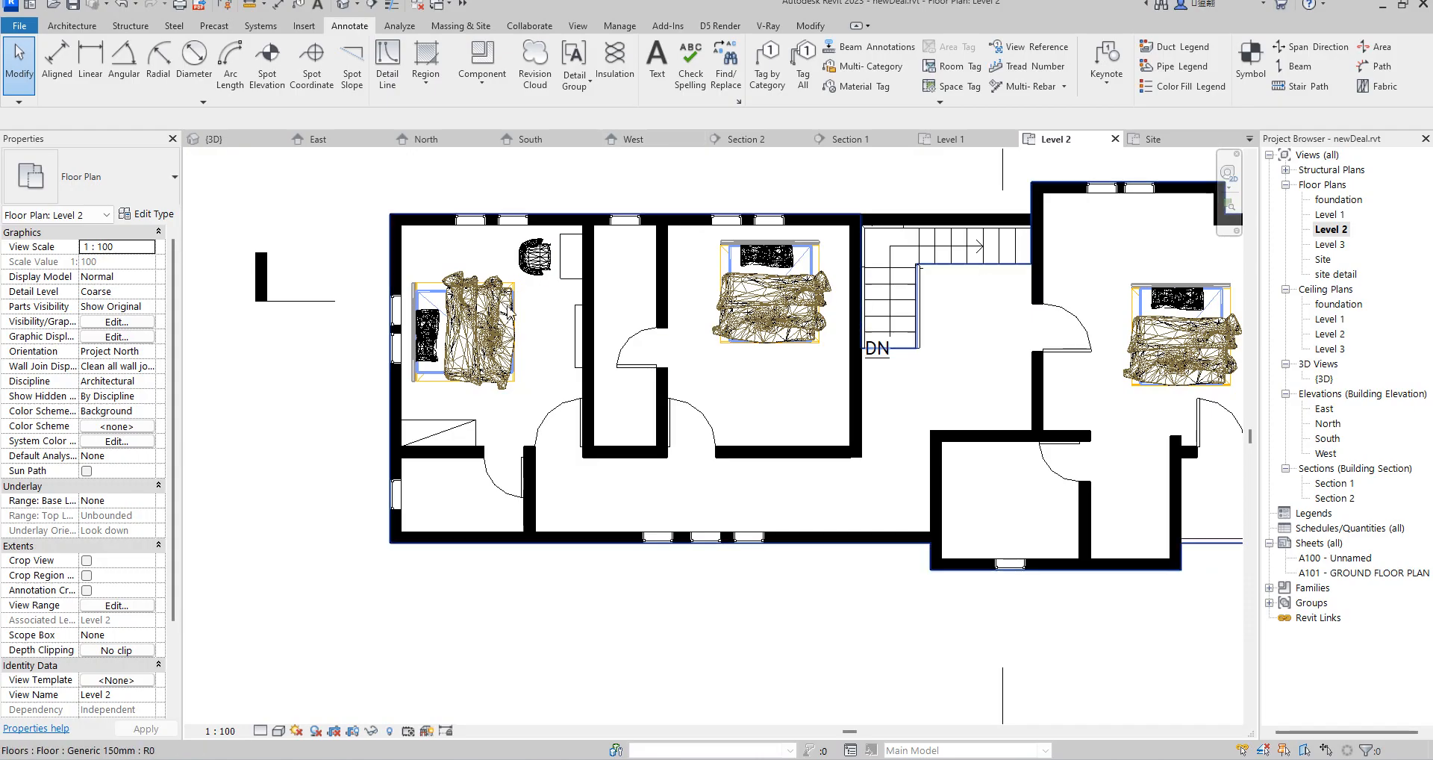
left_click(441, 427)
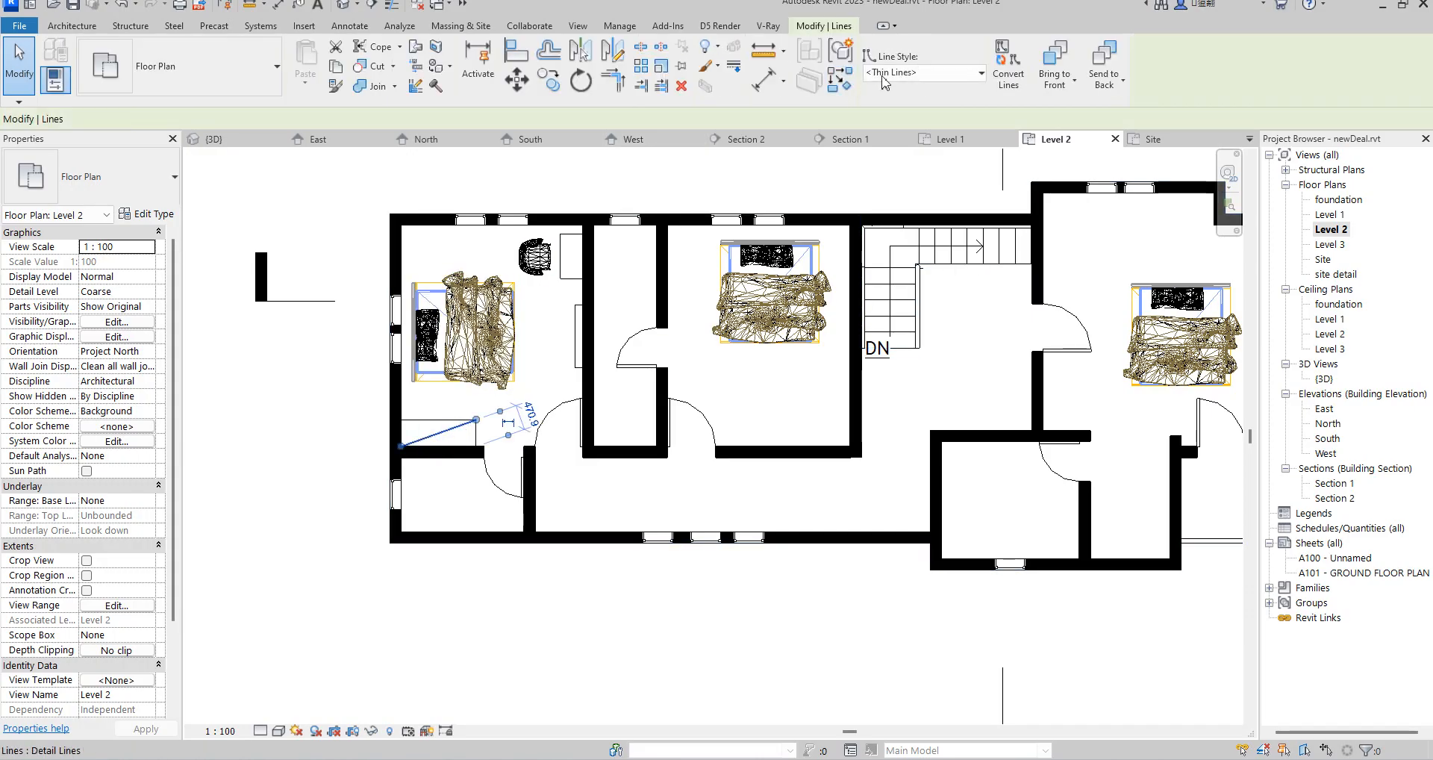
key("d")
key("l")
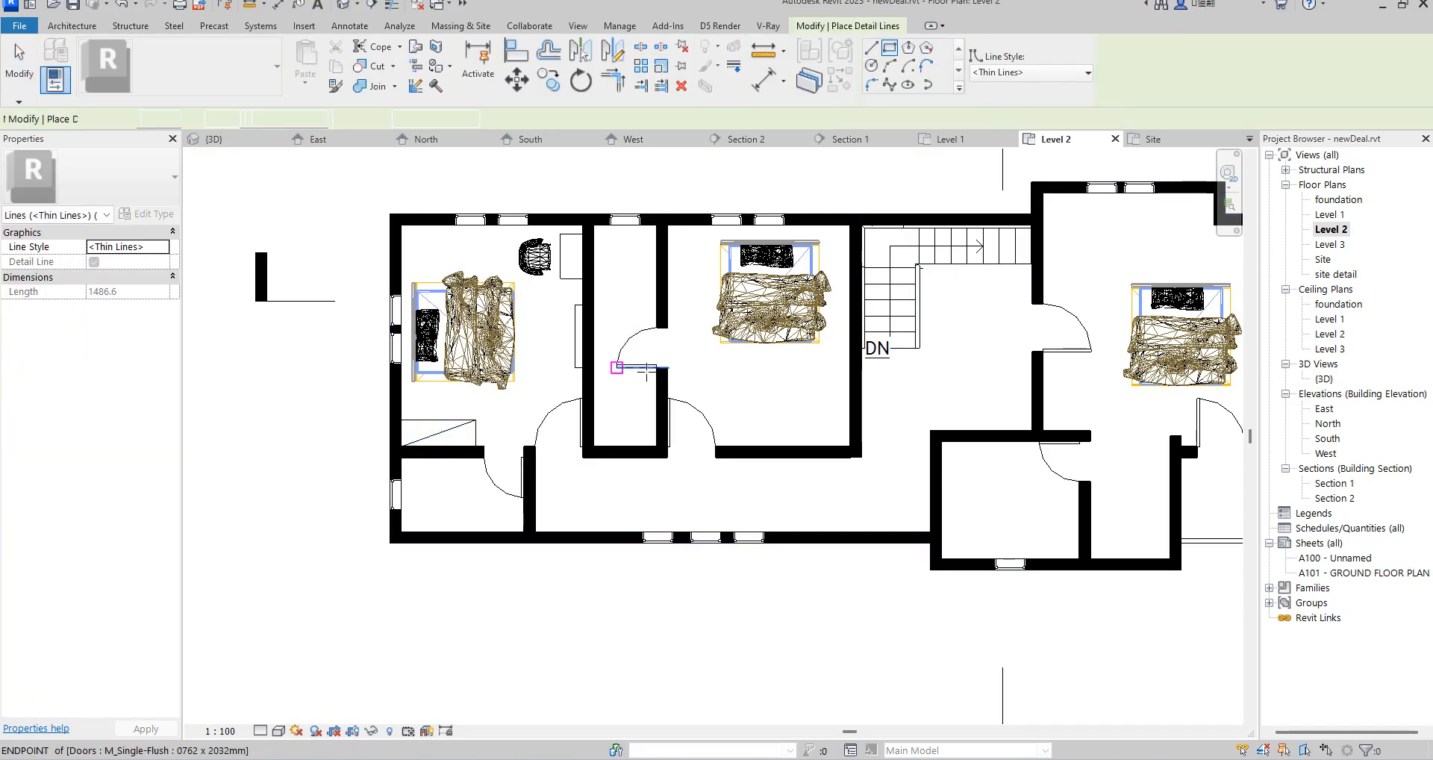
scroll(684, 231, "up", 2)
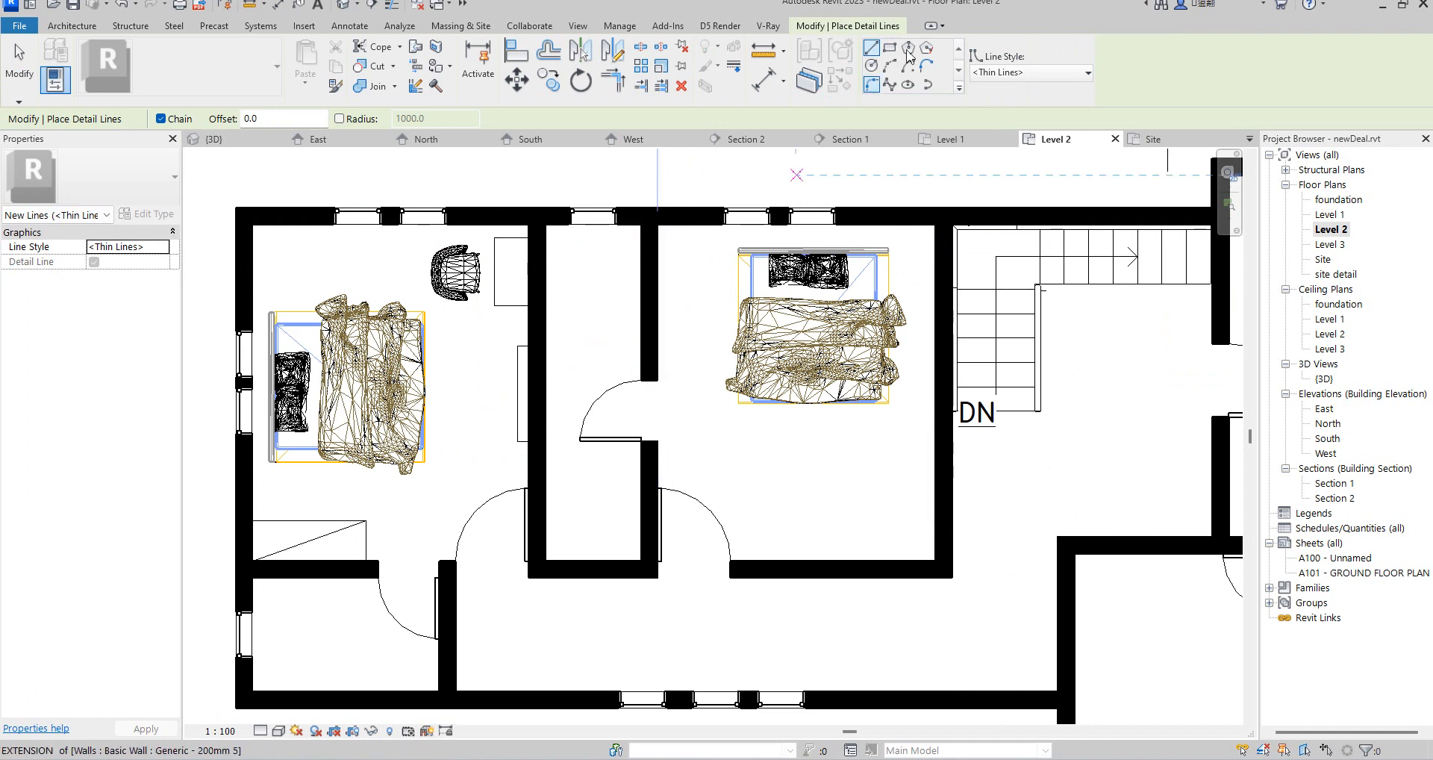
left_click(897, 52)
left_click(657, 224)
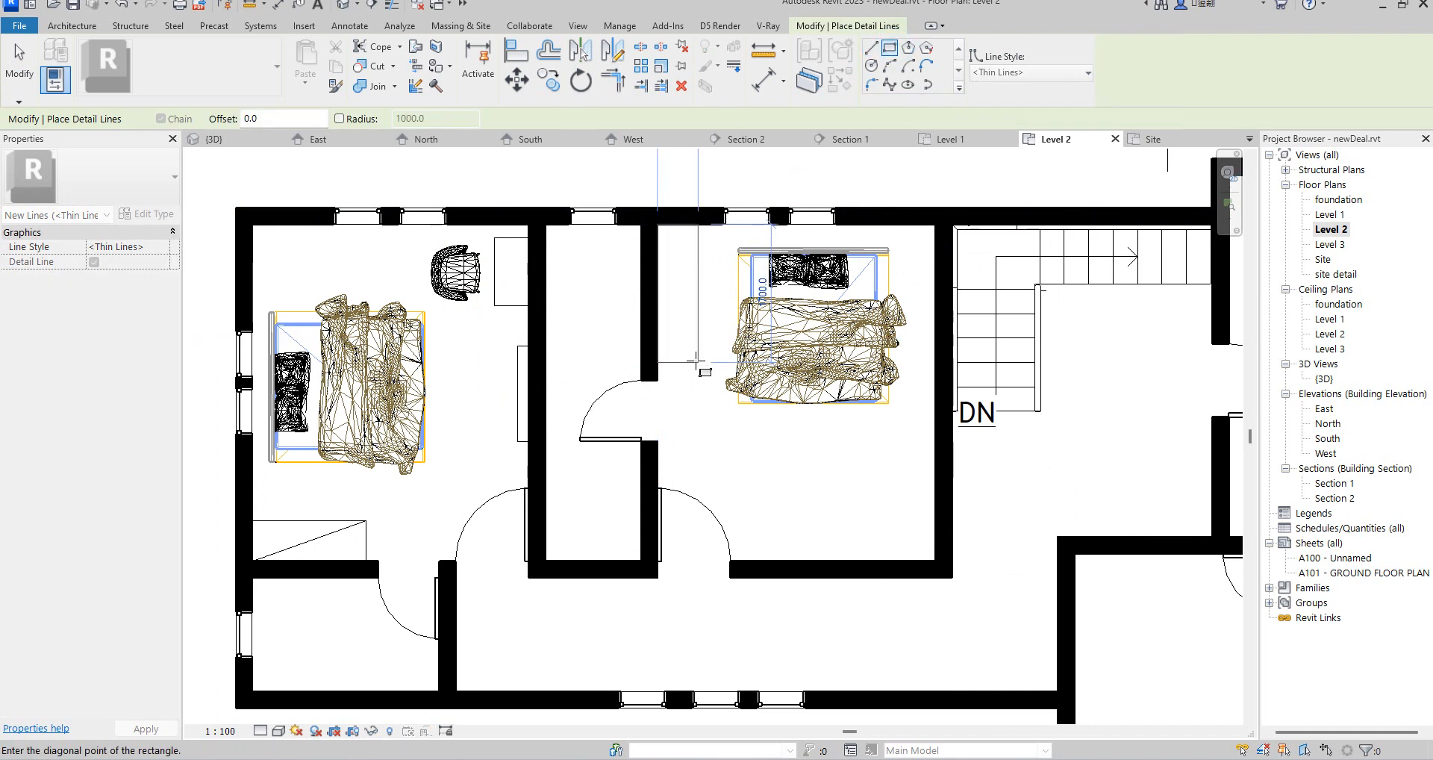
left_click(697, 362)
key("Escape")
key("Escape")
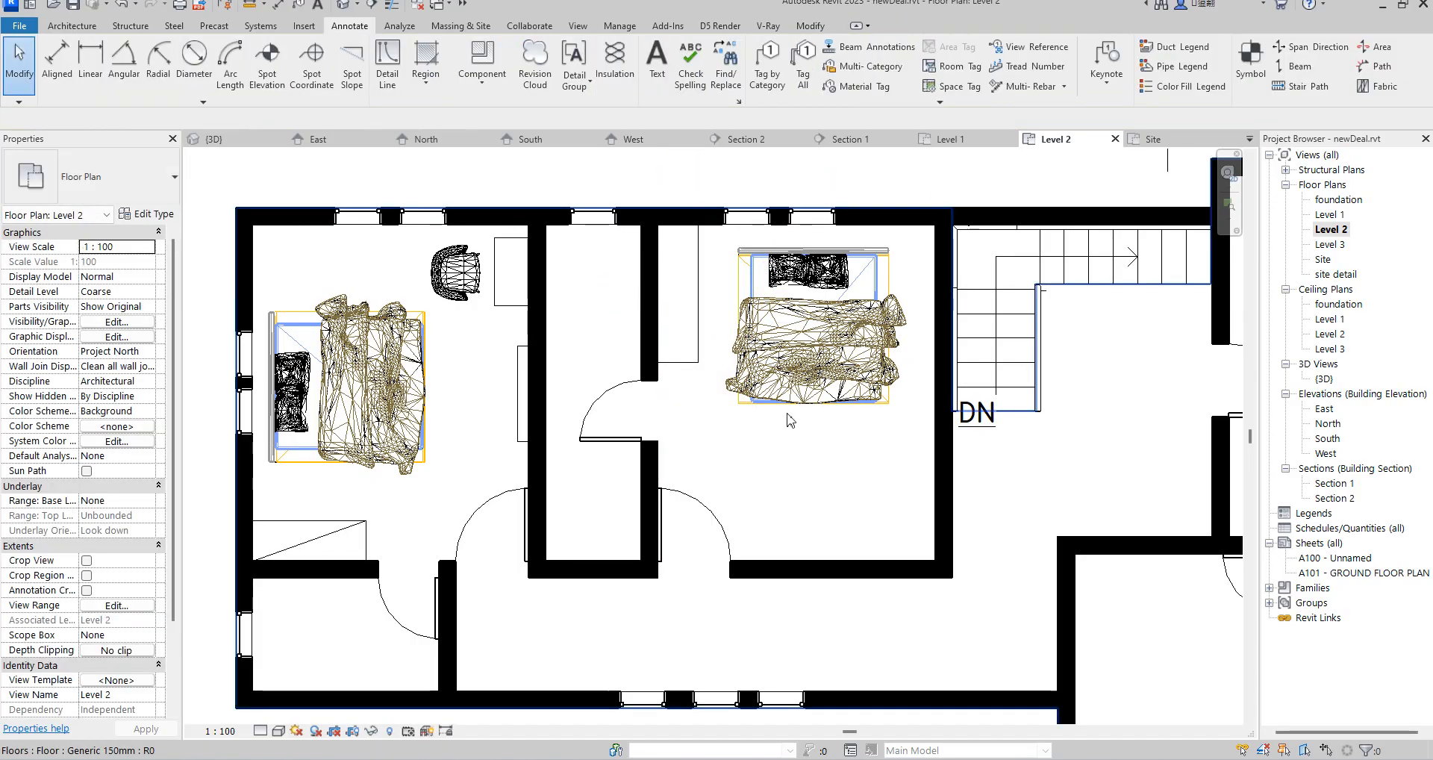
Place two Cosmos Armchair 008 instances below the middle bedroom's bed, one facing right and one facing down
left_click(817, 387)
left_click(491, 404)
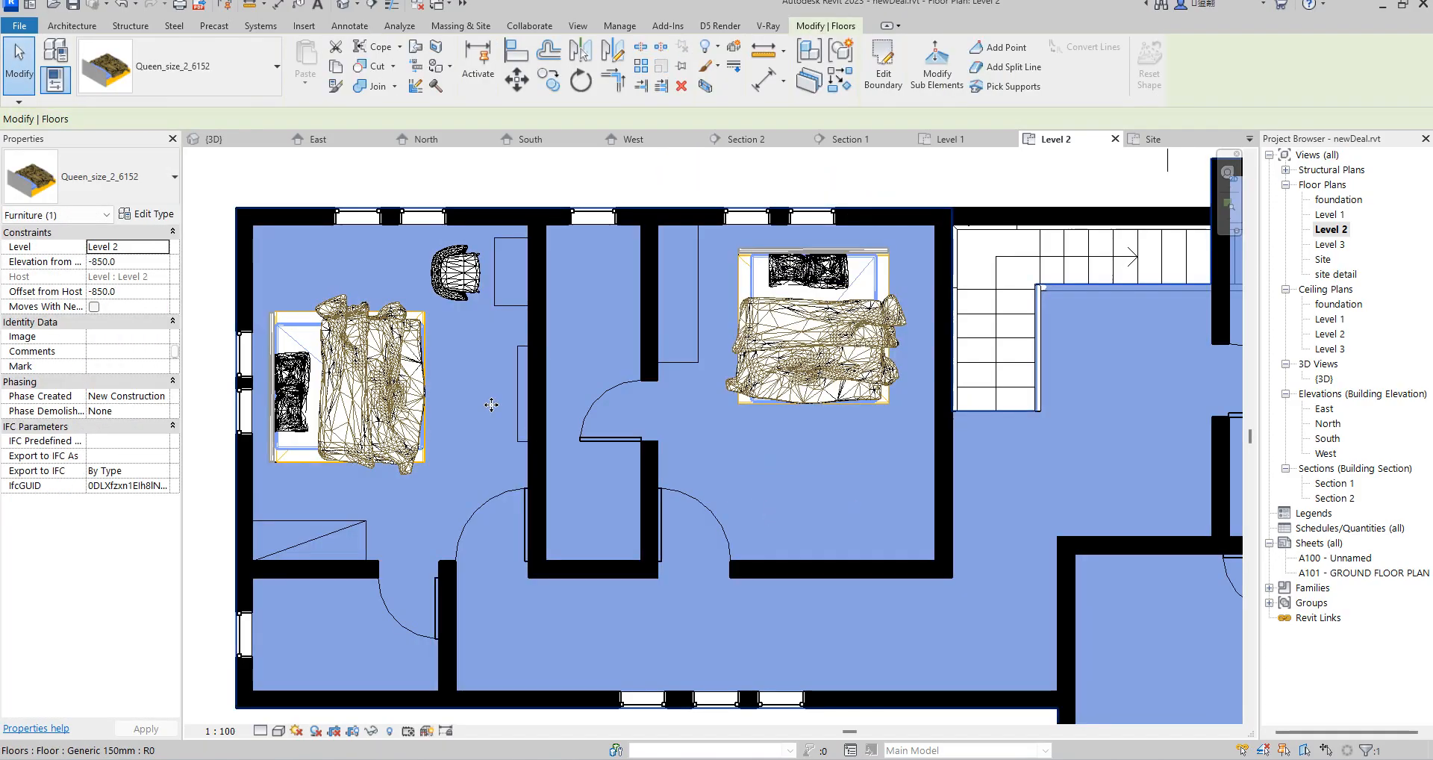
left_click(455, 272)
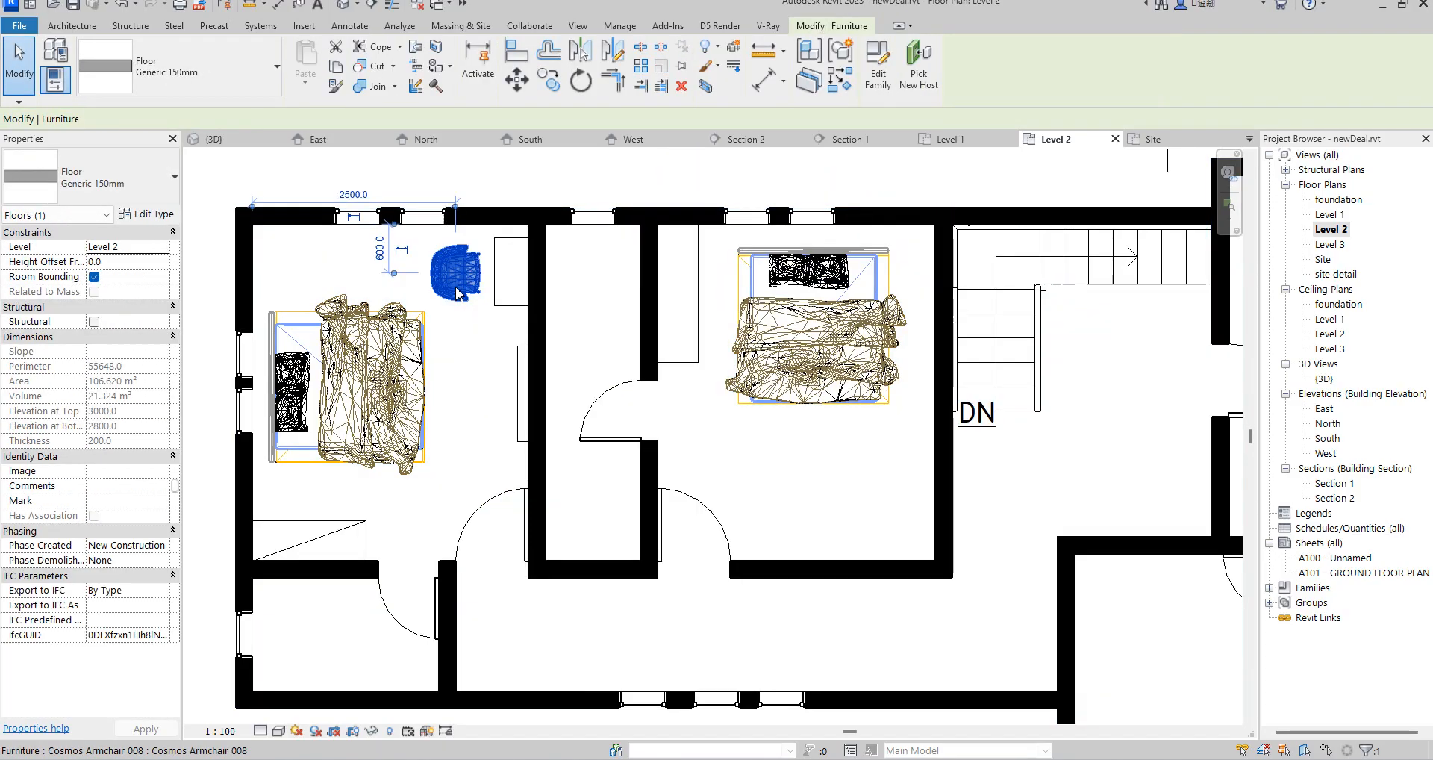
left_click(840, 82)
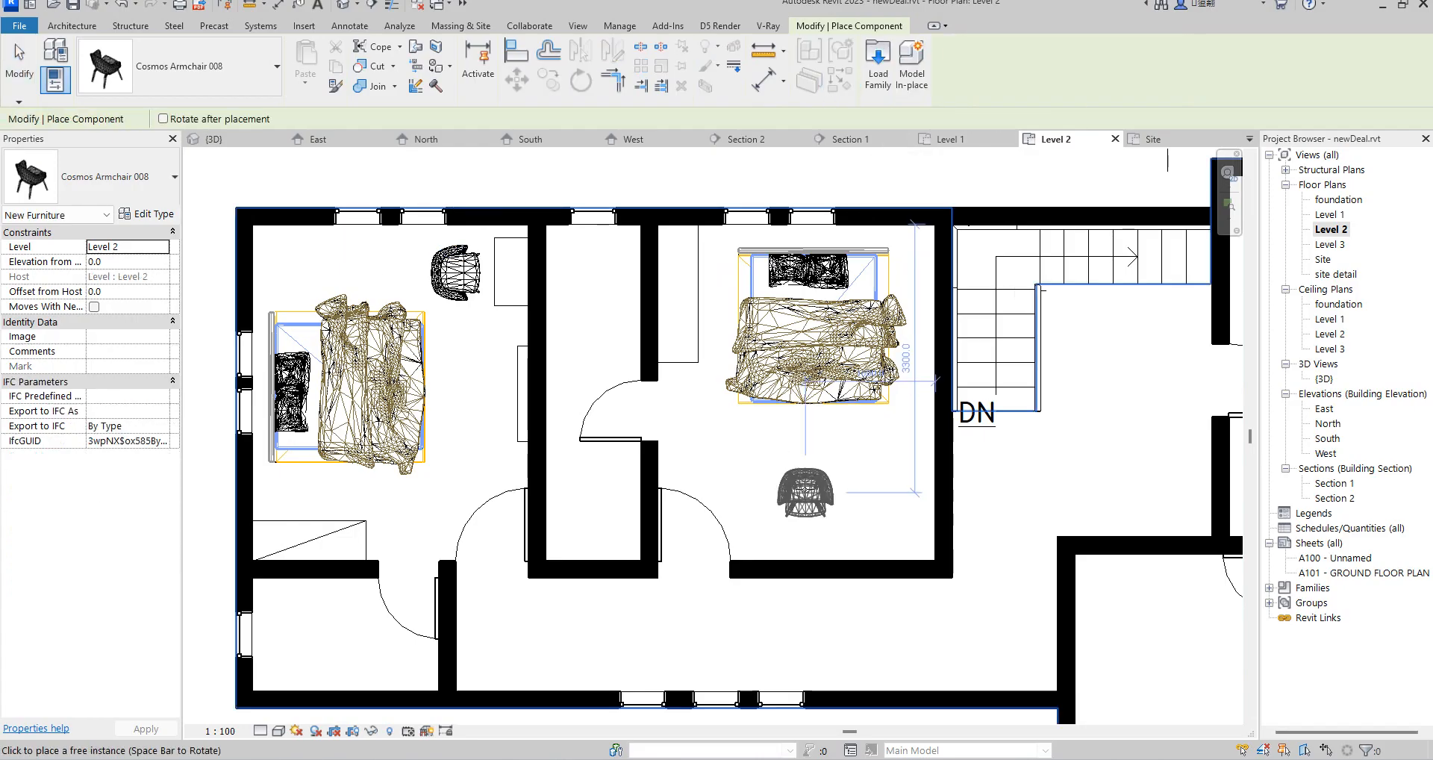
key("space")
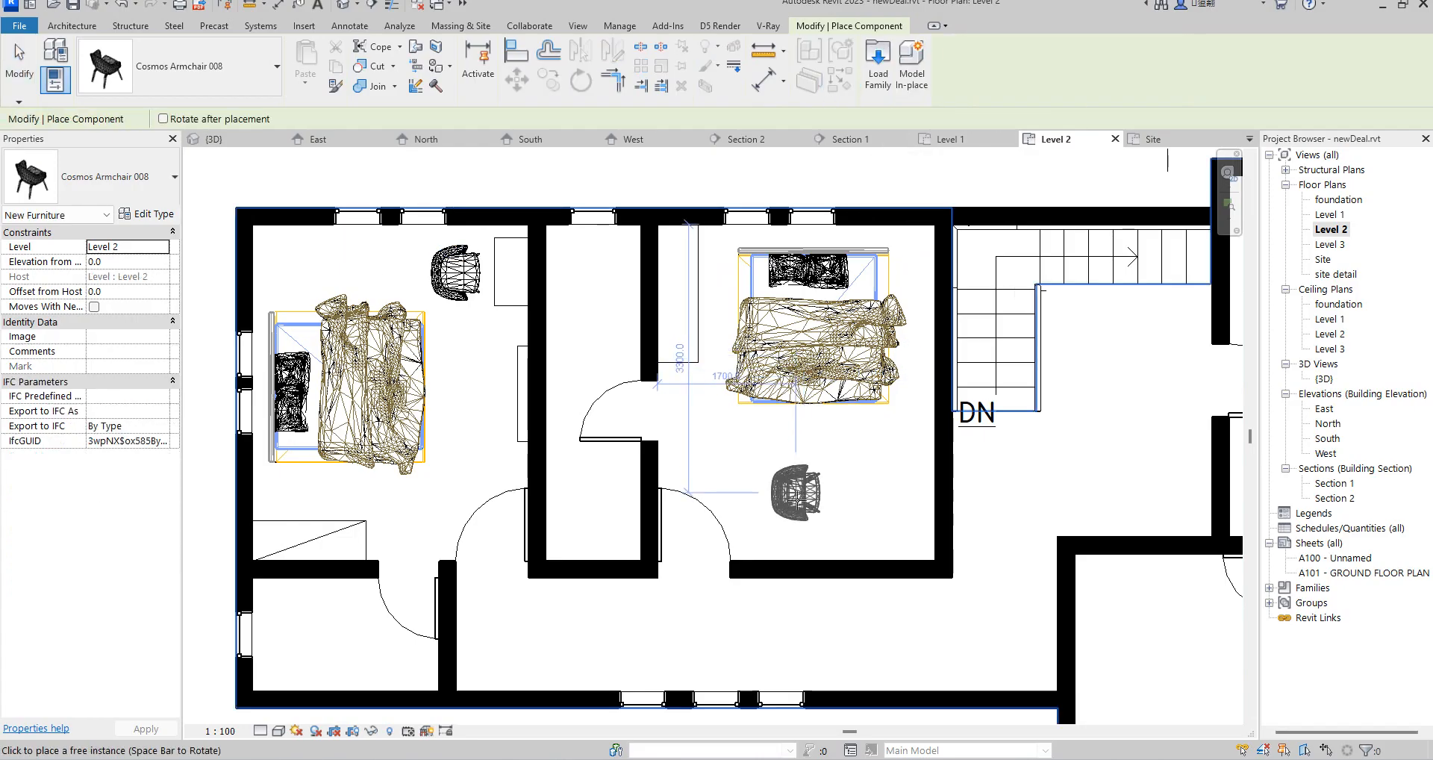
left_click(863, 466)
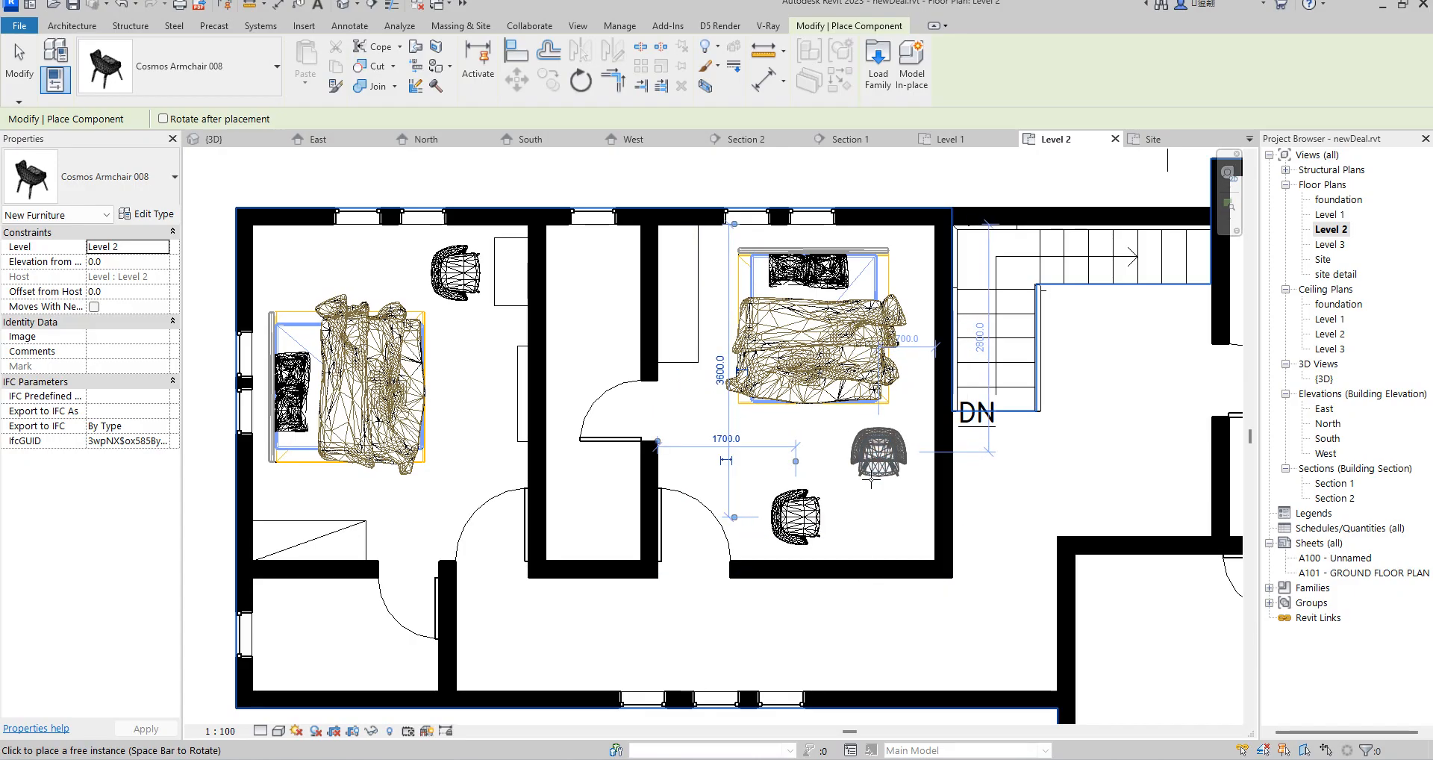
key("Escape")
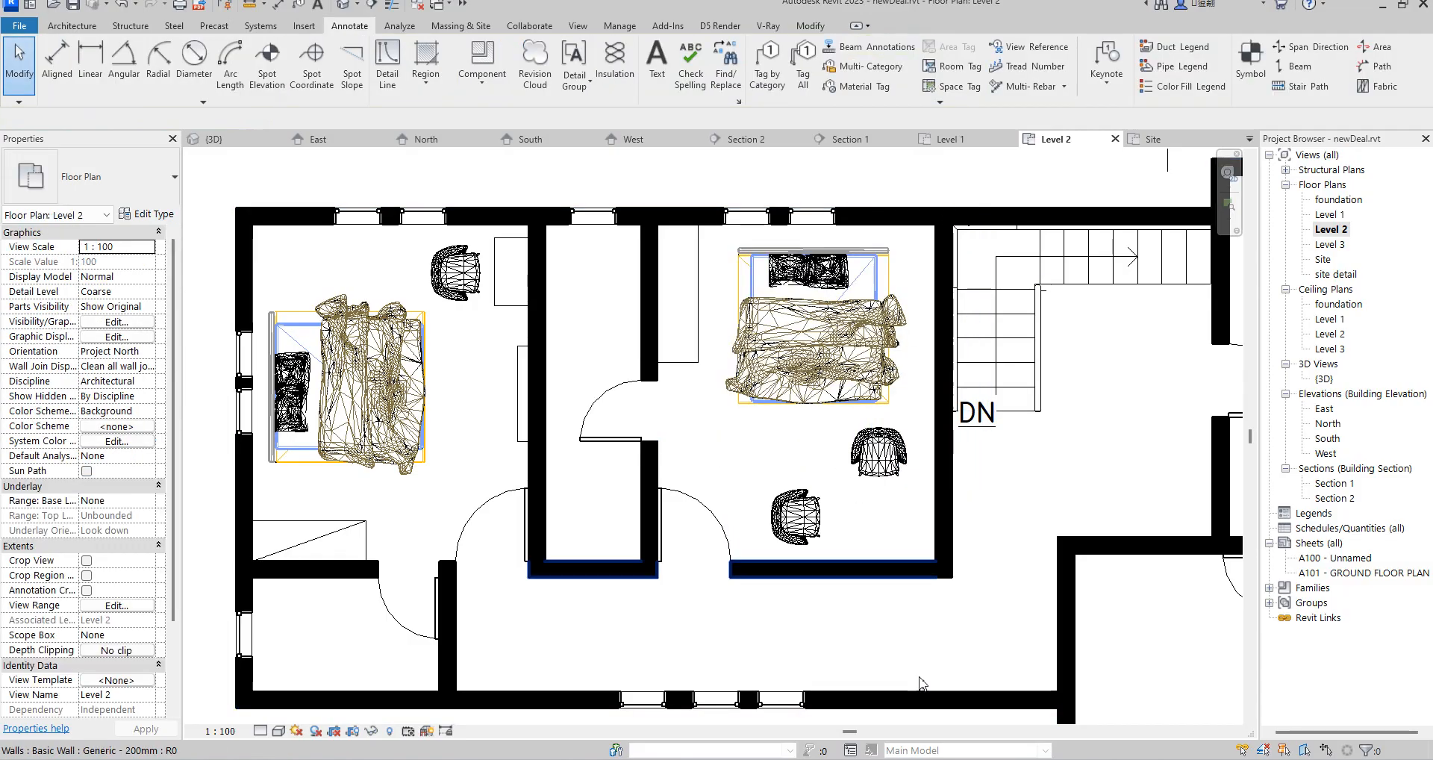
Draw a six-sided thin-line polygon with a radius of about 380 mm between the two armchairs in the middle bedroom's lower right corner
scroll(743, 541, "down", 3)
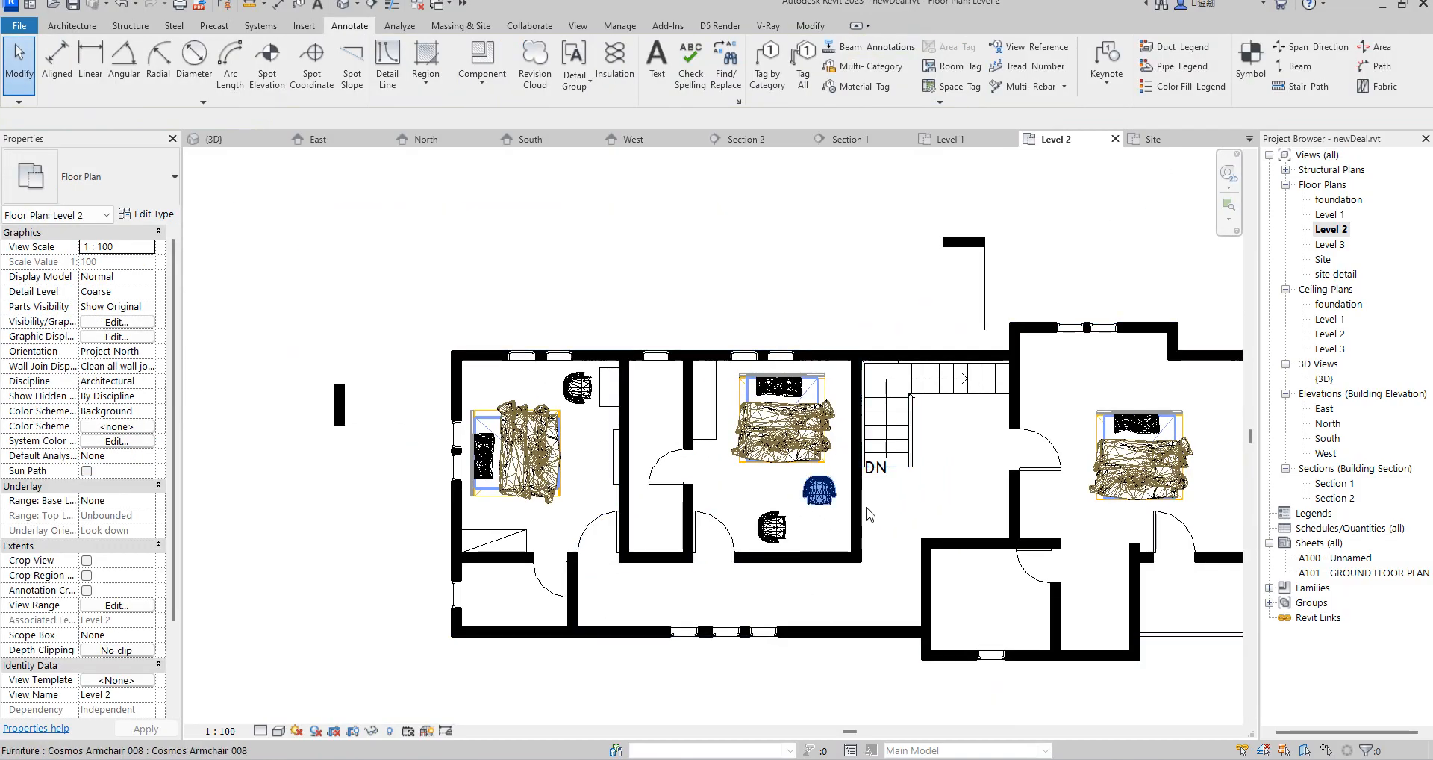
left_click(394, 69)
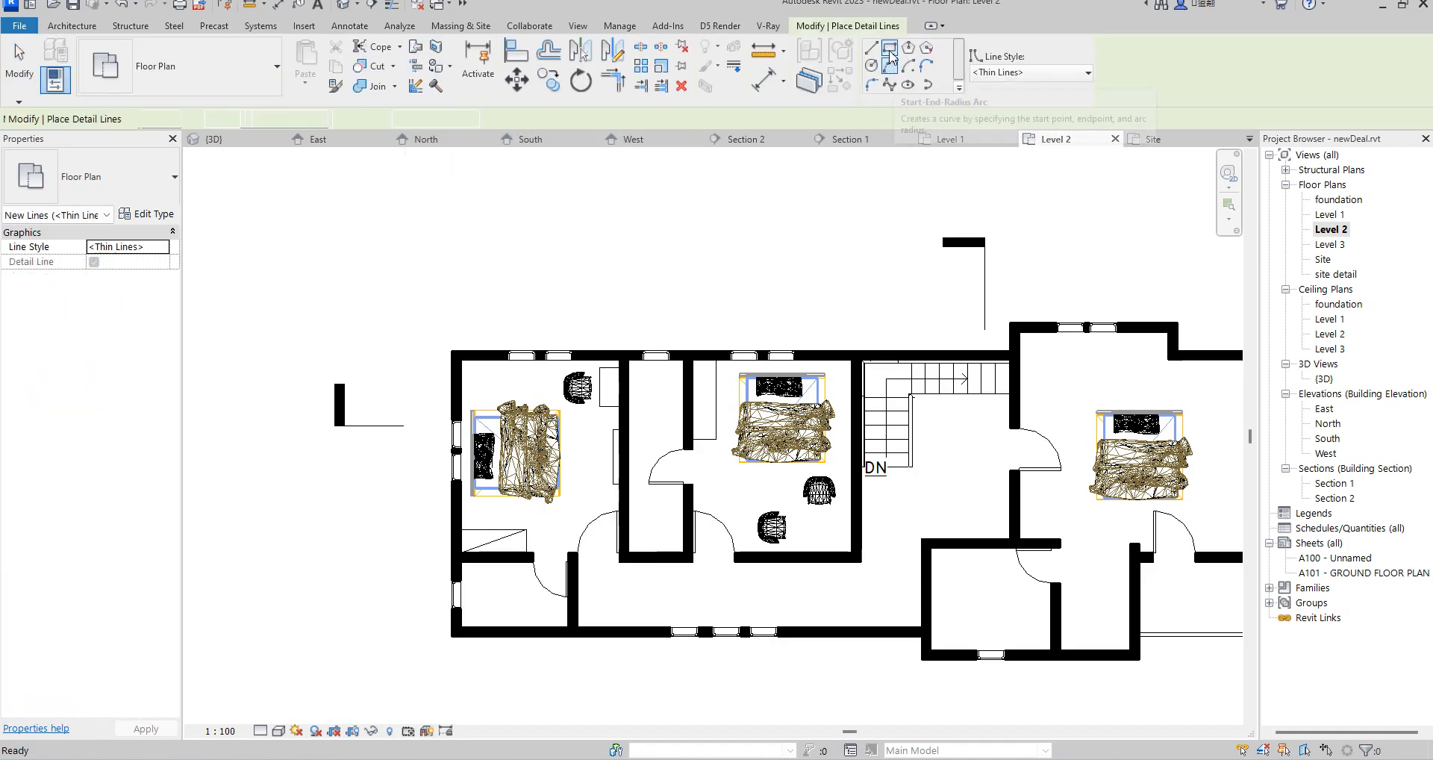
scroll(855, 528, "up", 6)
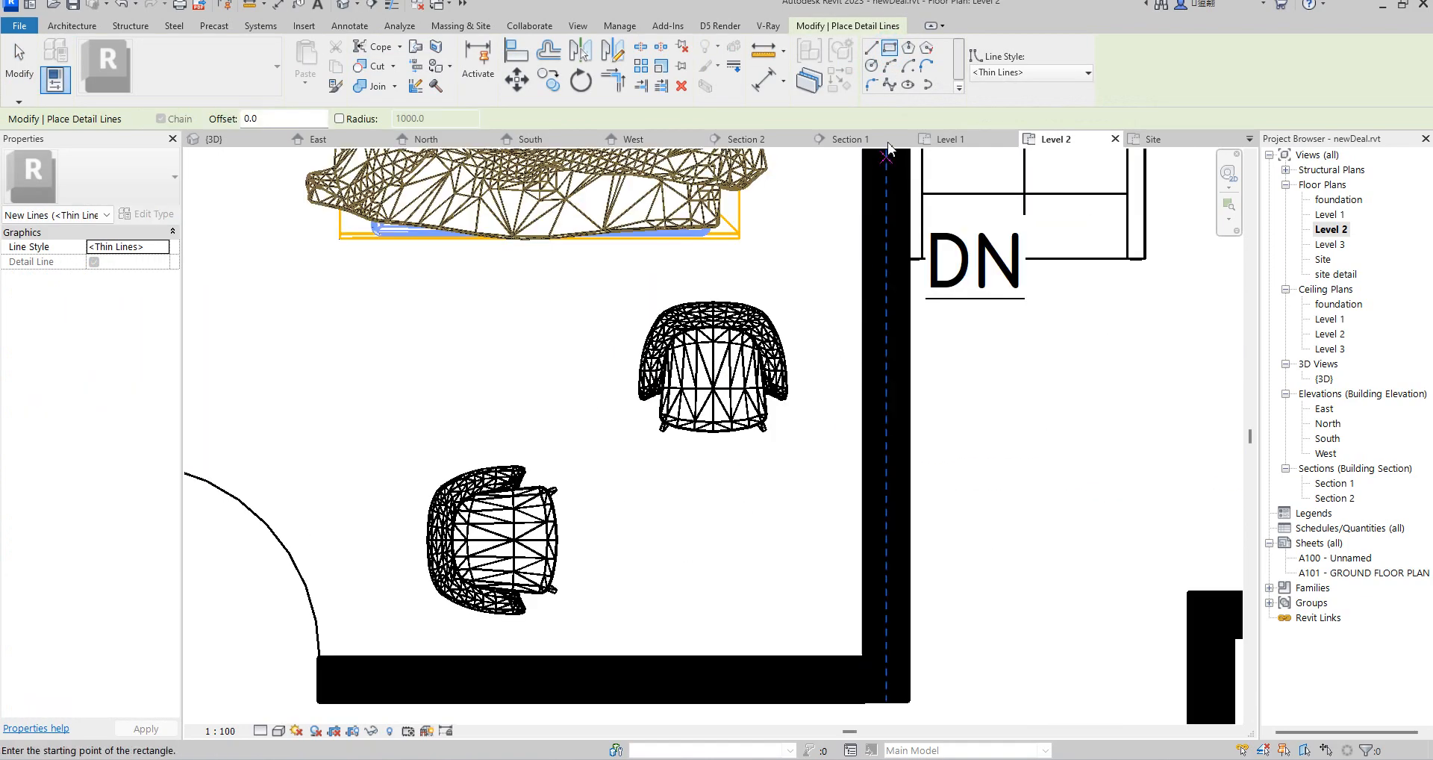
left_click(907, 50)
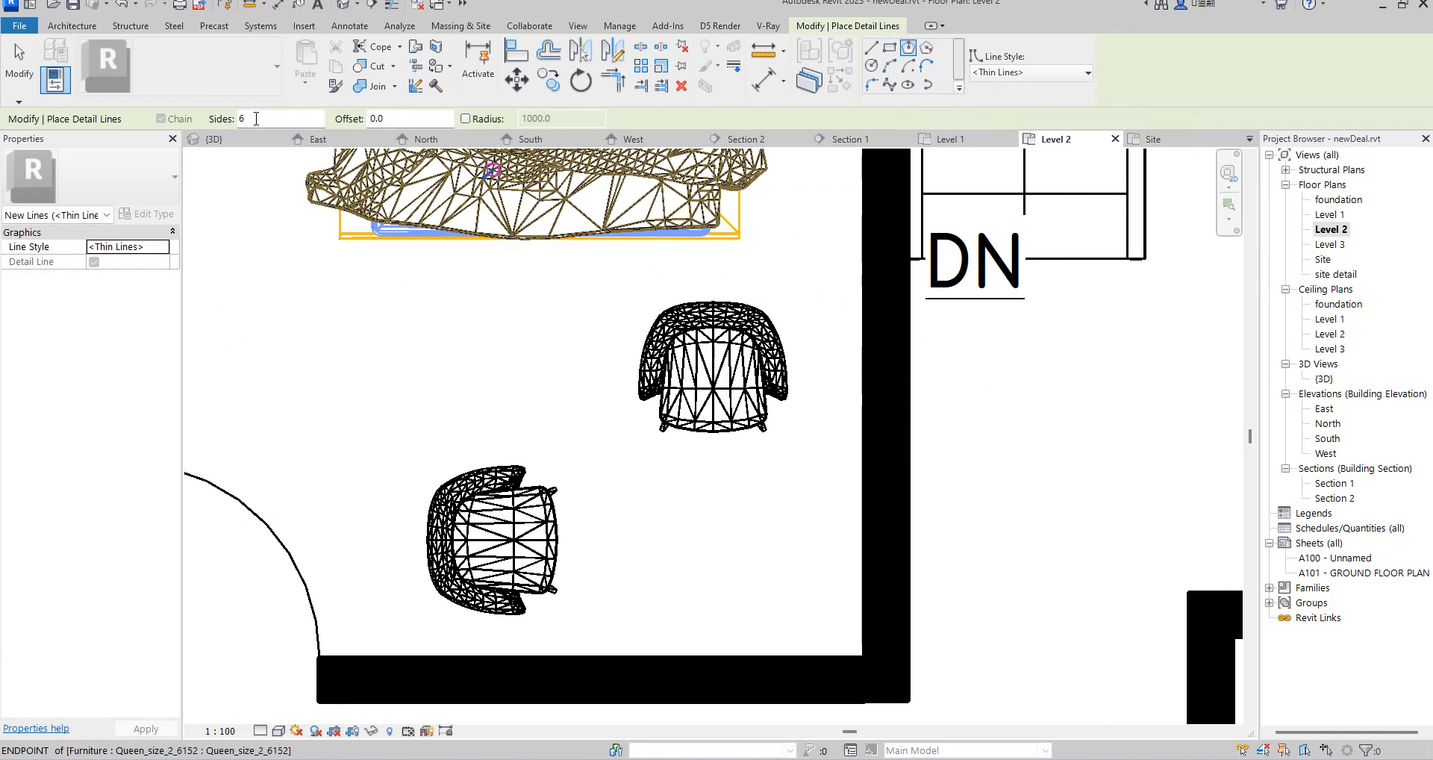
left_click(707, 549)
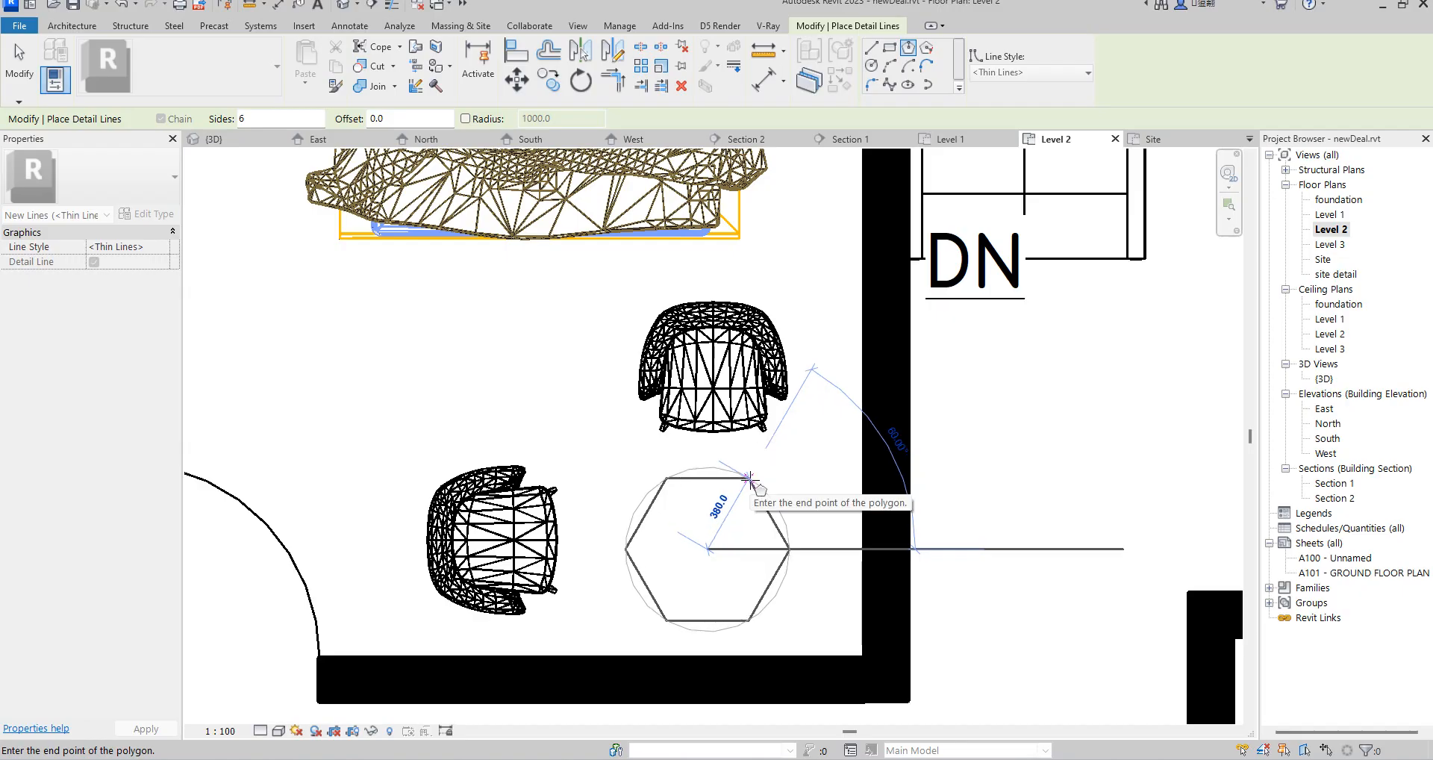
left_click(749, 478)
key("Escape")
key("Escape")
Place a WC w Cistern (5), 540 x 360mm, under the window at the upper end of the narrow bathroom between the two bedrooms
scroll(783, 567, "down", 8)
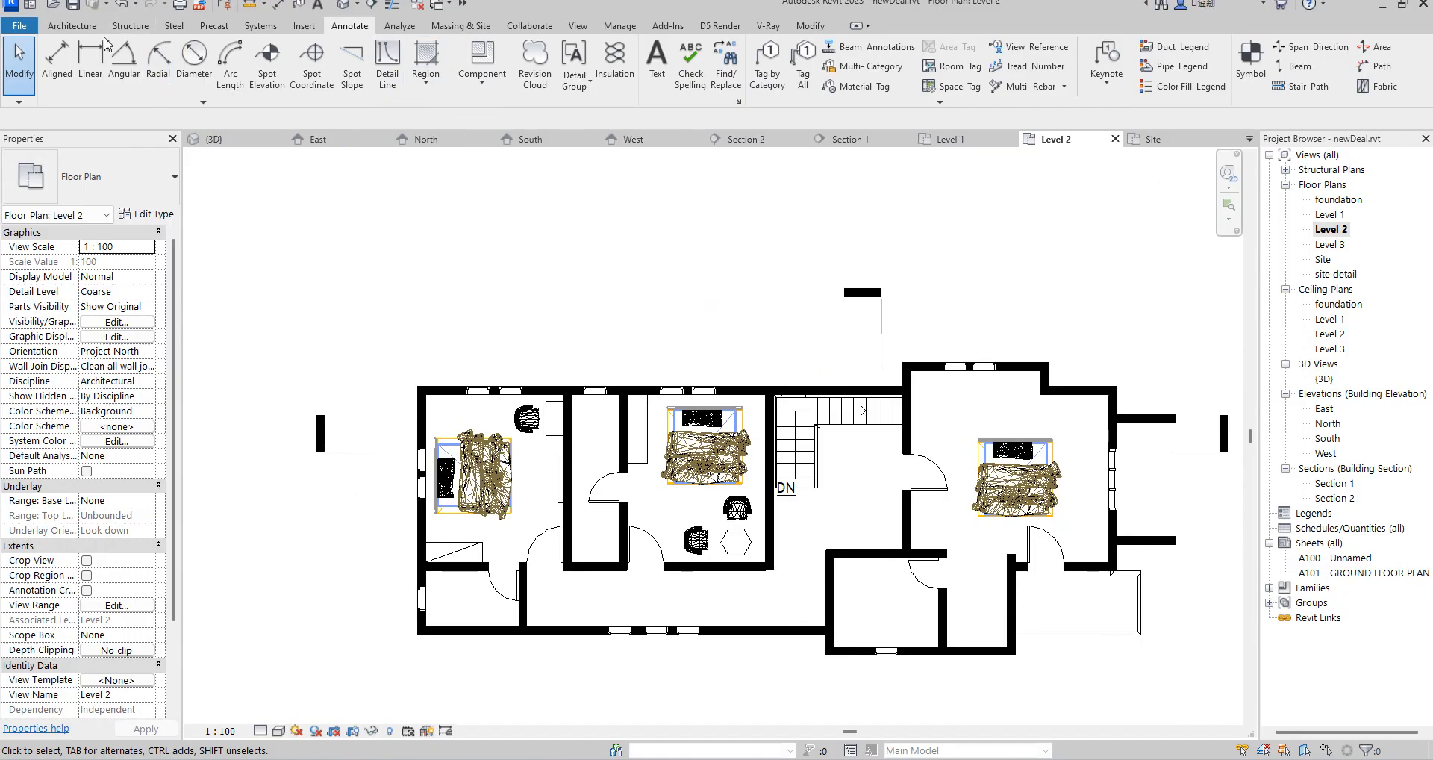
left_click(72, 26)
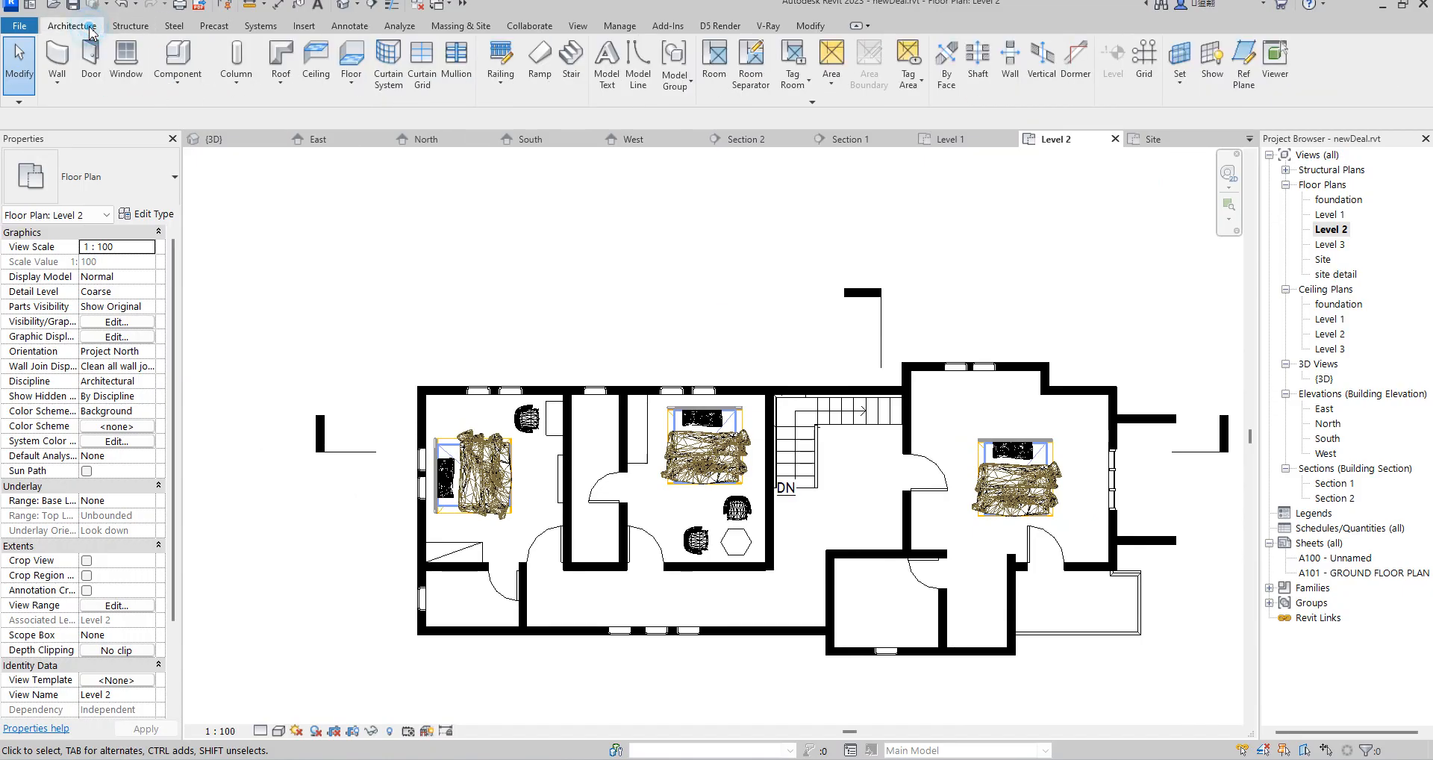
left_click(182, 72)
left_click(174, 177)
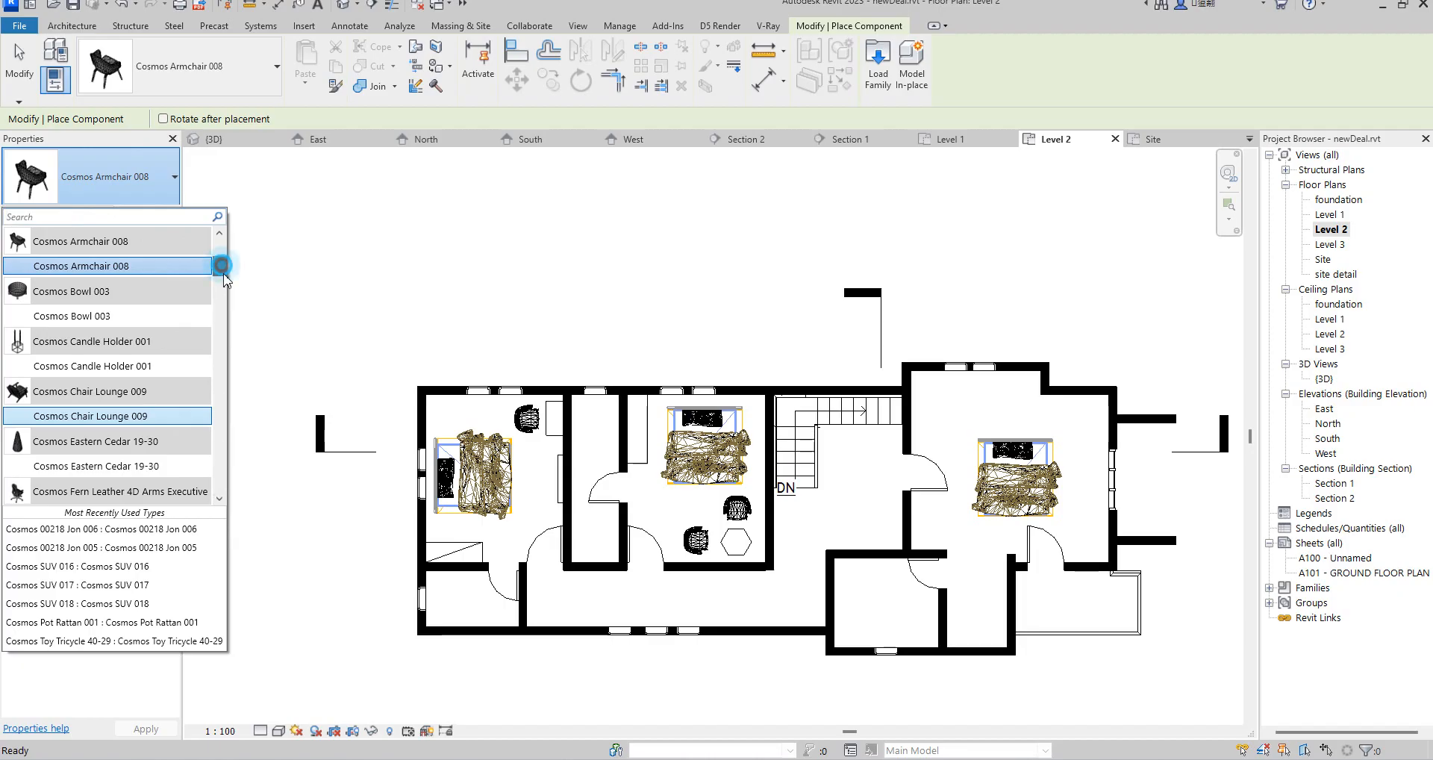
left_click_drag(223, 269, 224, 513)
left_click(96, 485)
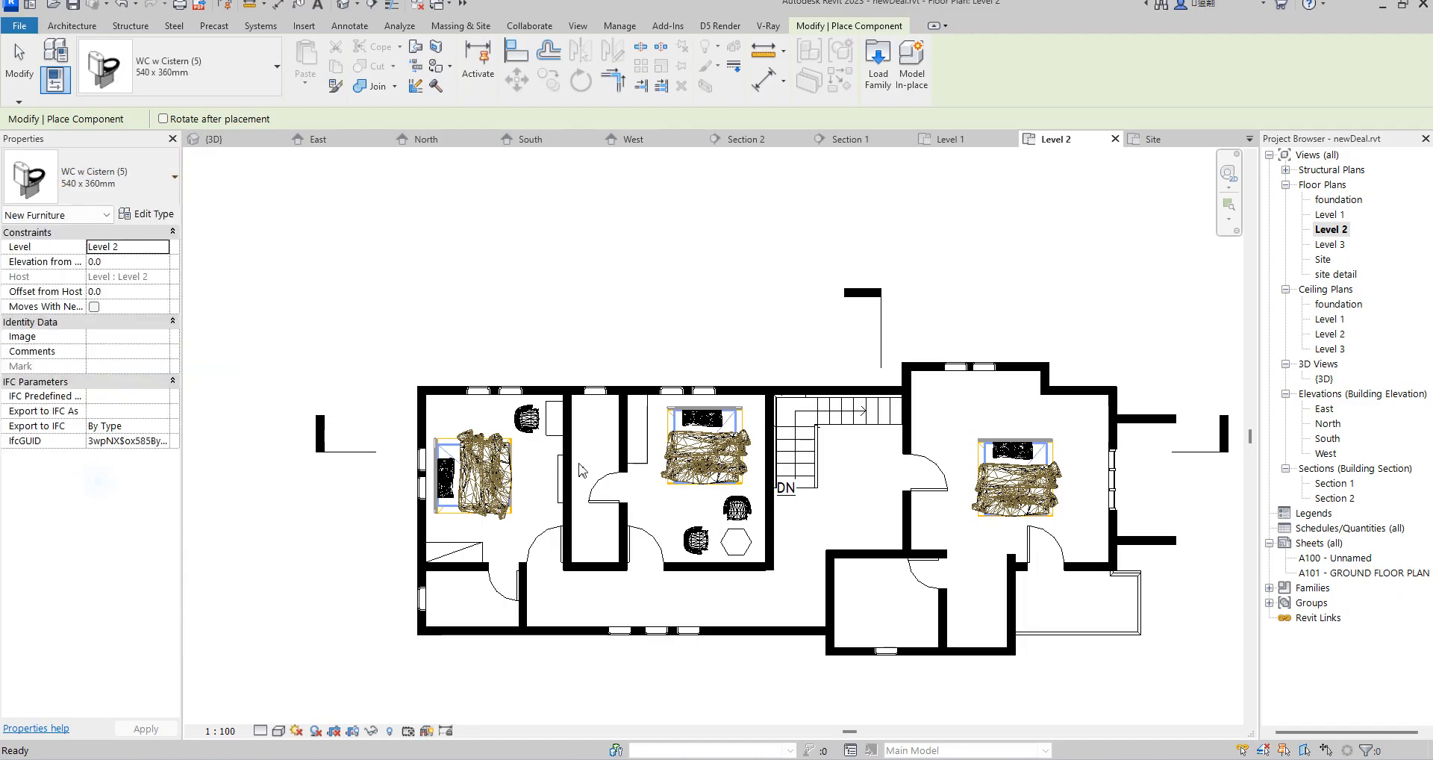
scroll(595, 408, "up", 5)
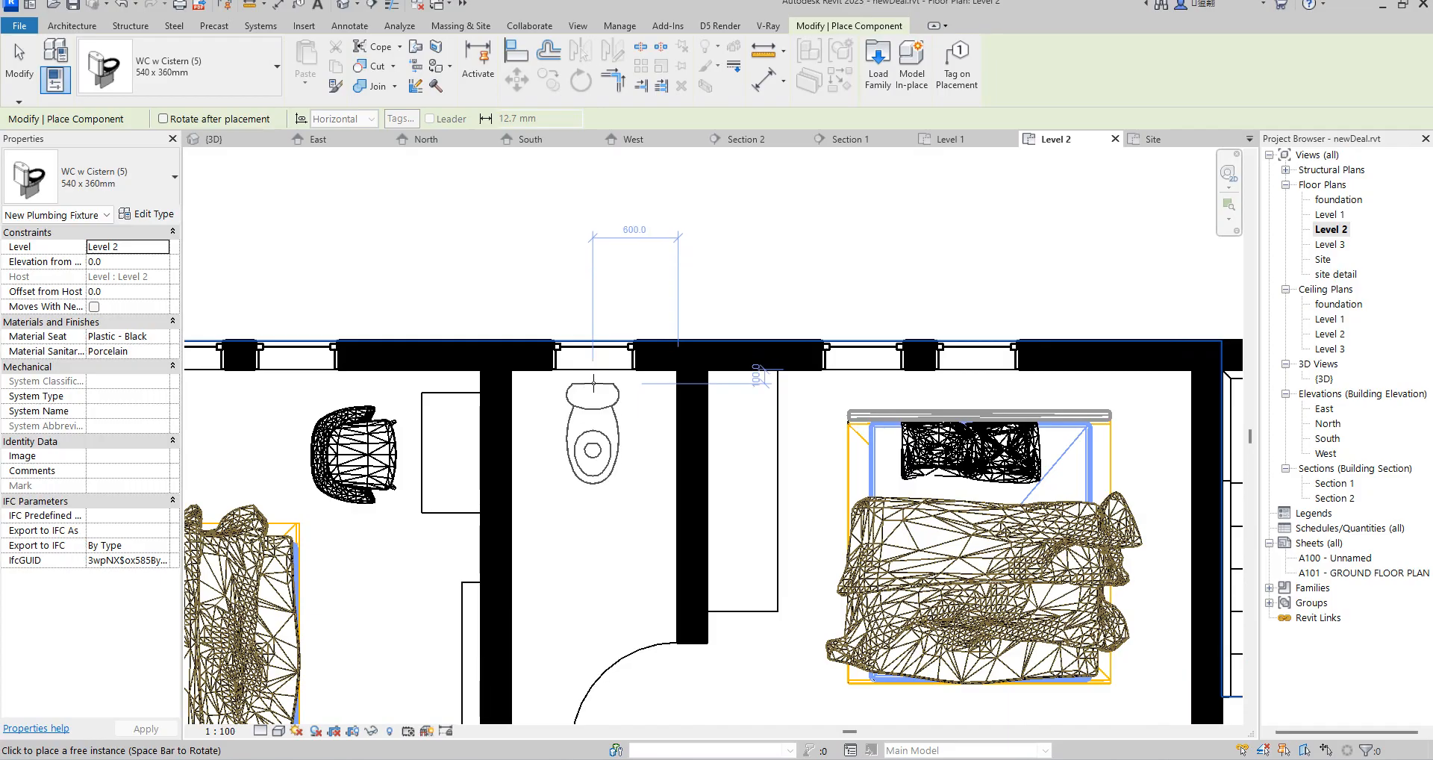
Place two more WCs: one at the lower-wall window of the bathroom near the stairs, one rotated against the lower-left bathroom's left wall
scroll(572, 443, "down", 5)
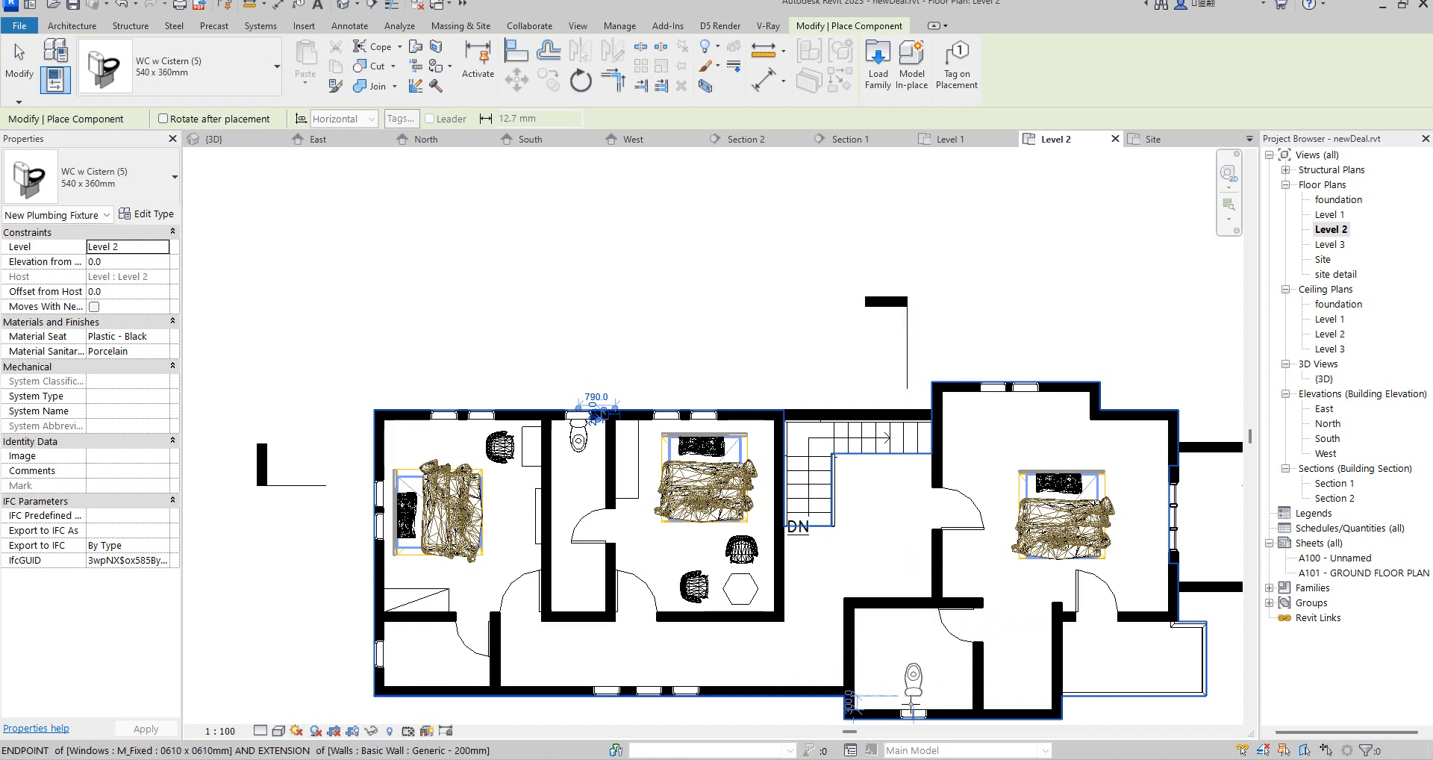
left_click(911, 708)
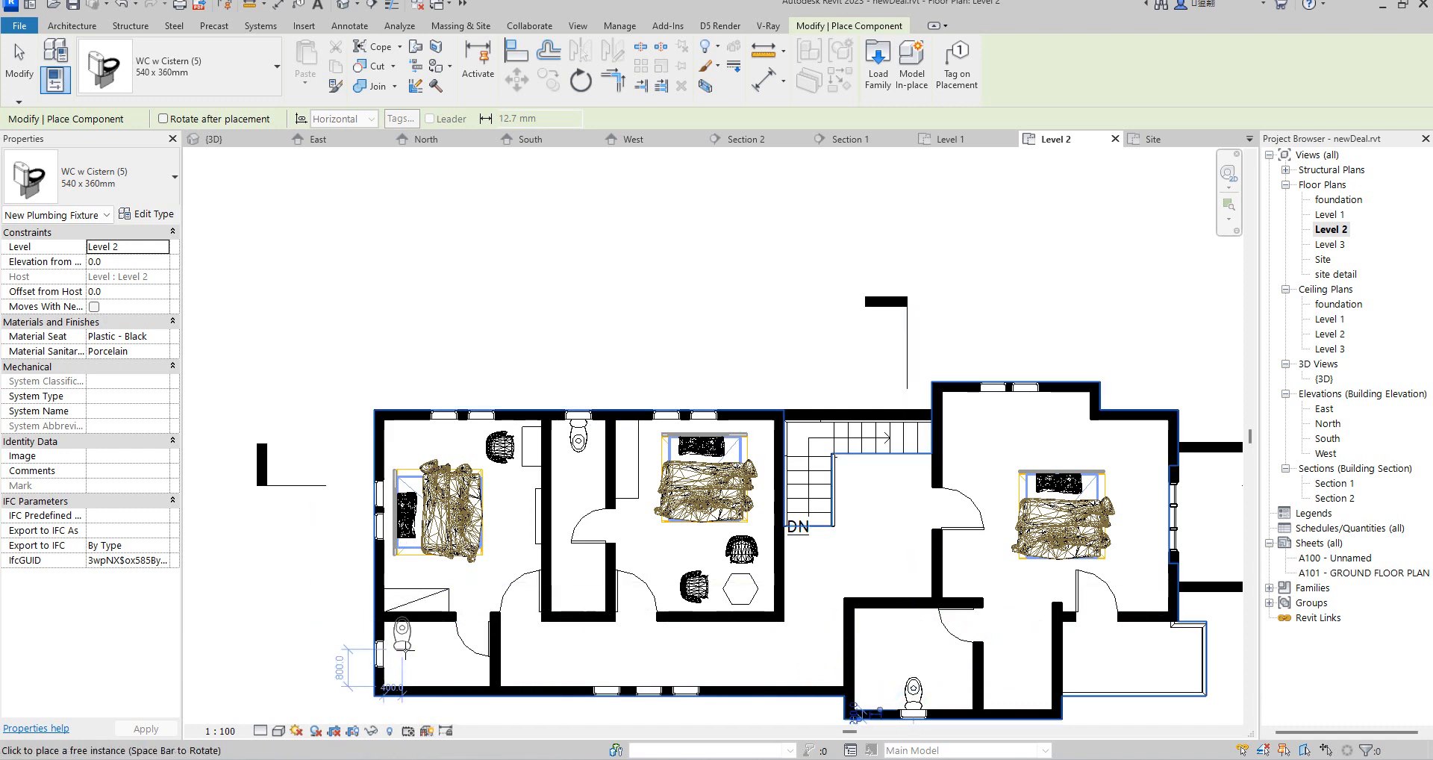
key("space")
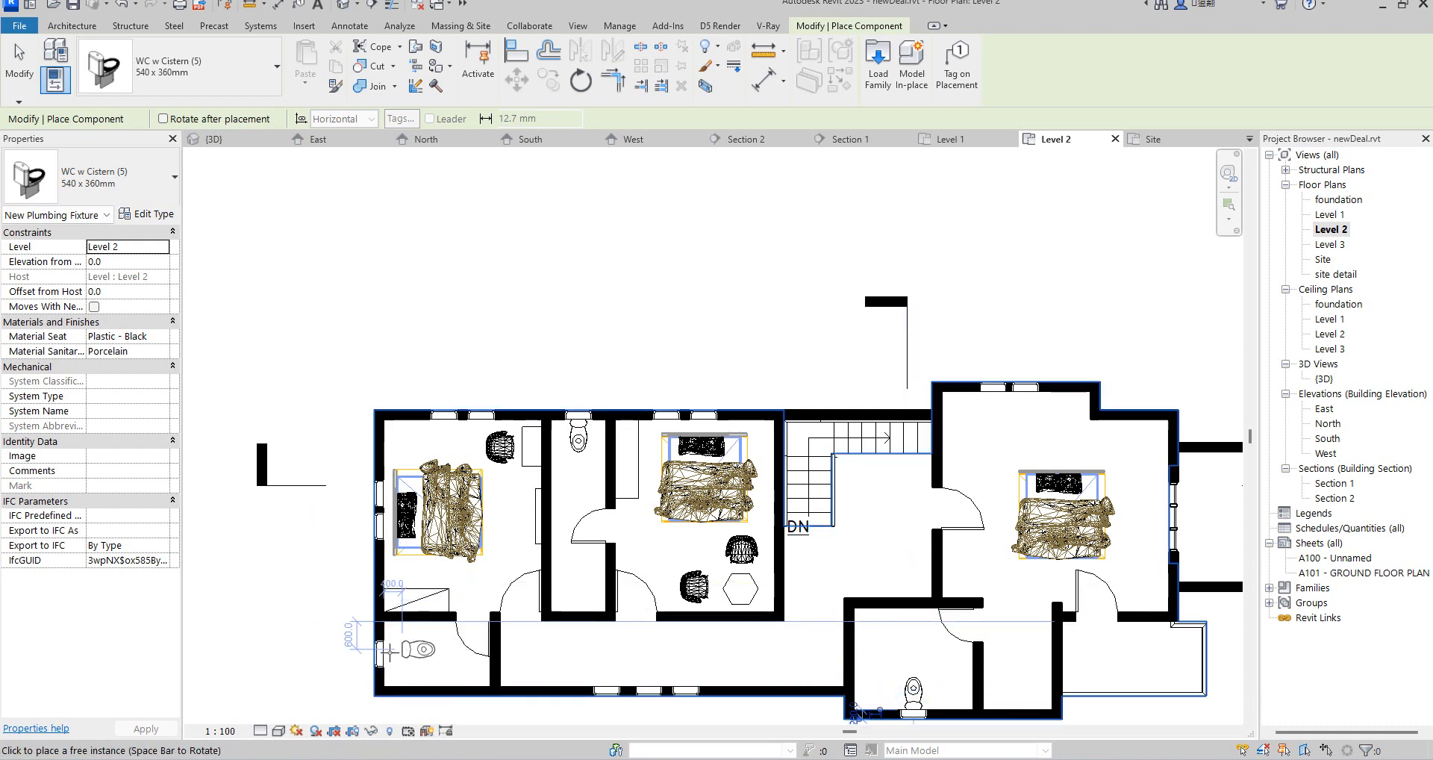
left_click(386, 653)
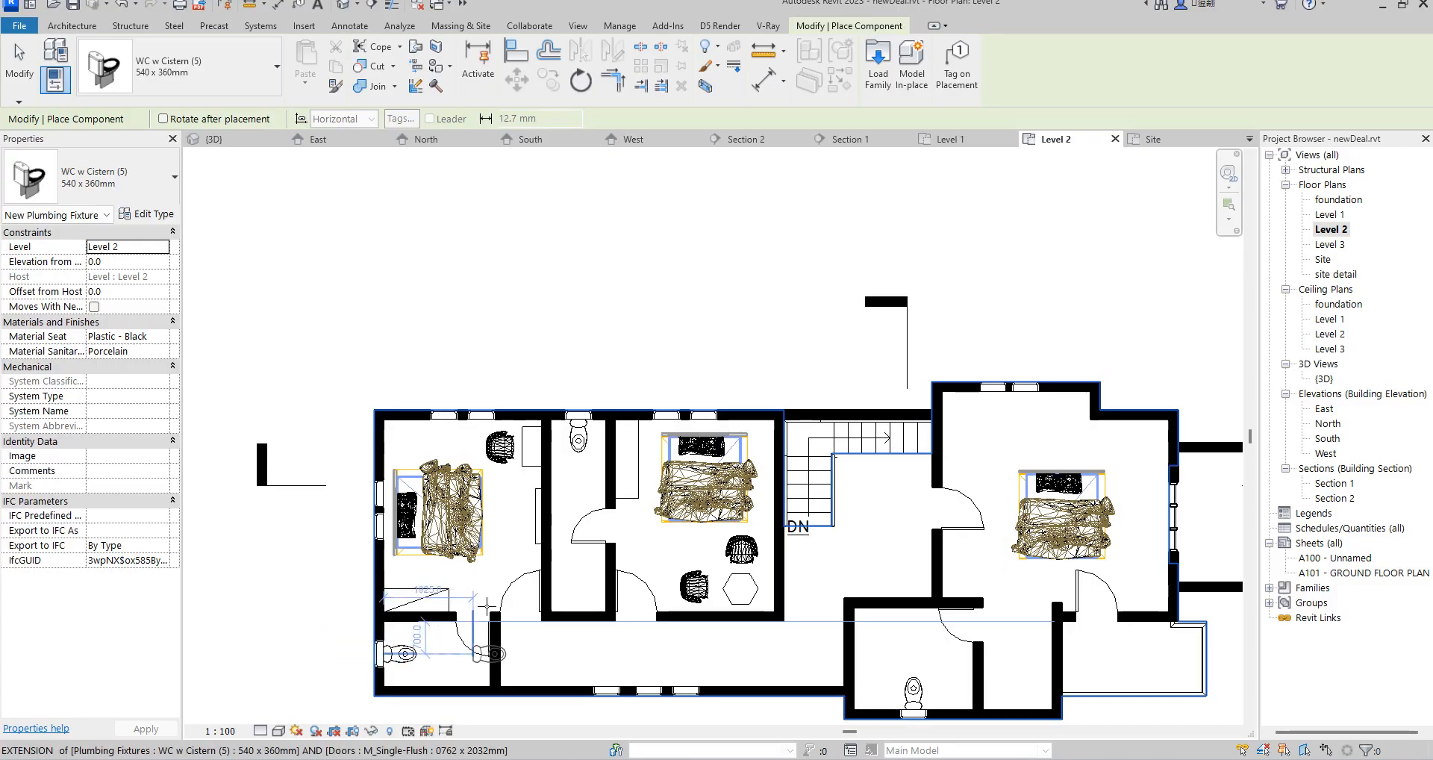
Place an M_Shower Stall-2D beside the WC in the plan's lower-left bathroom
scroll(527, 577, "down", 3)
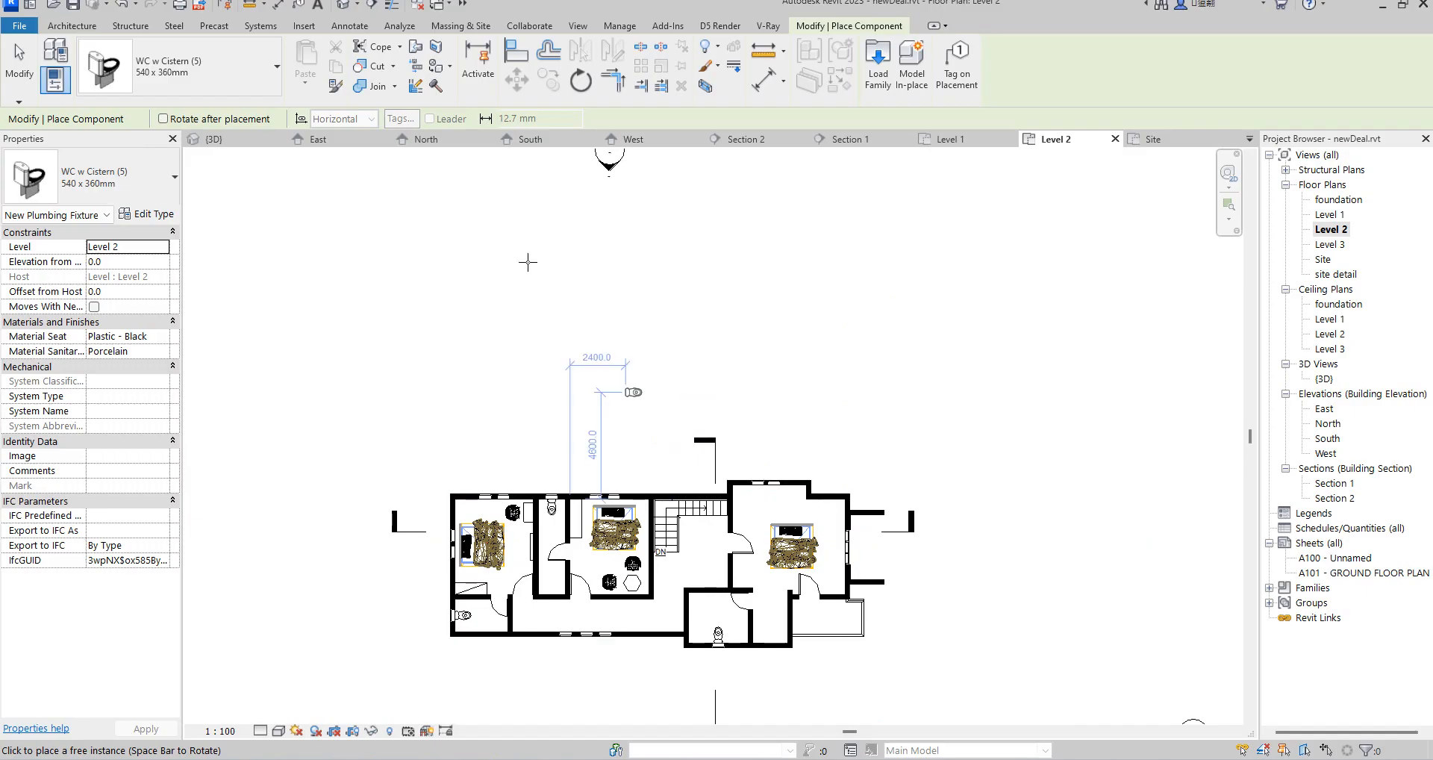
left_click(190, 71)
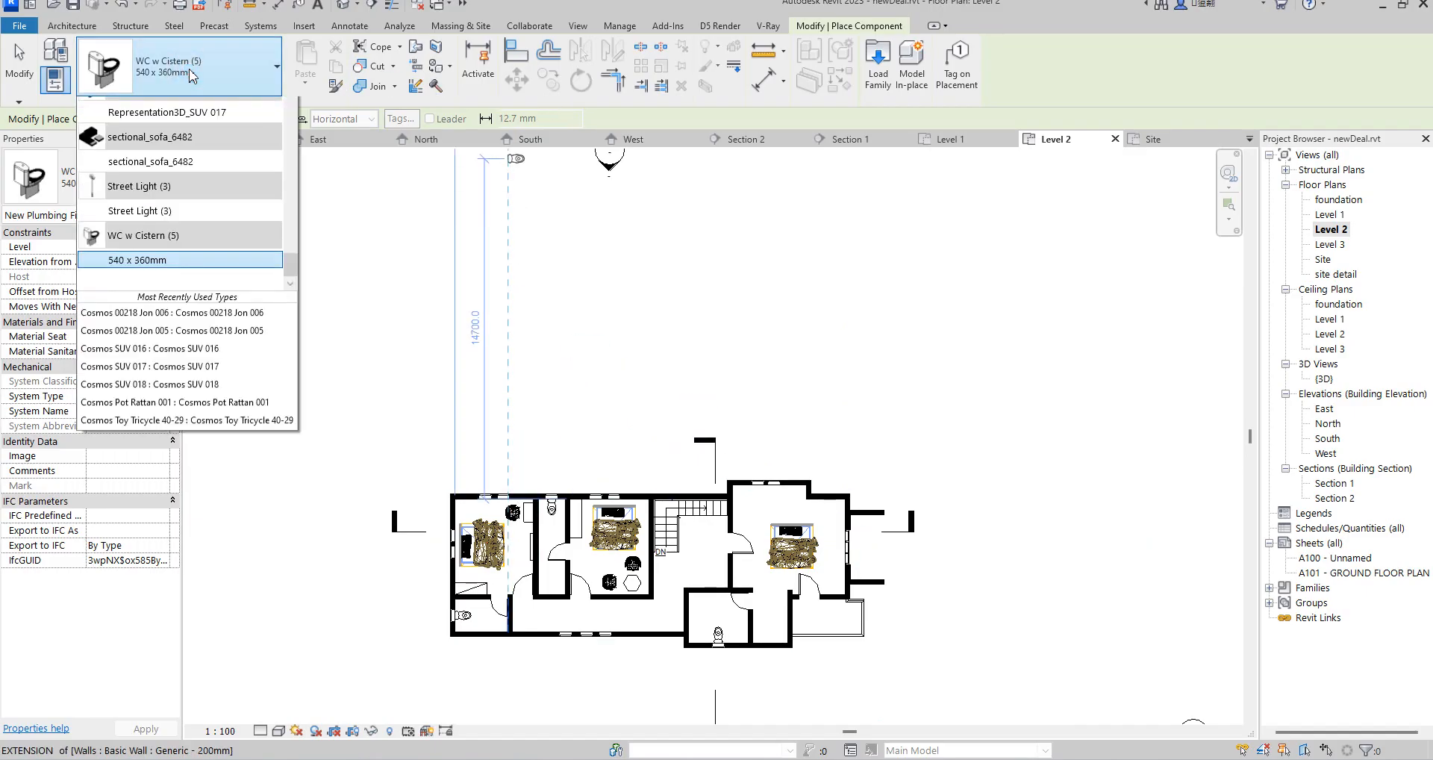
left_click_drag(293, 384, 293, 337)
left_click(153, 285)
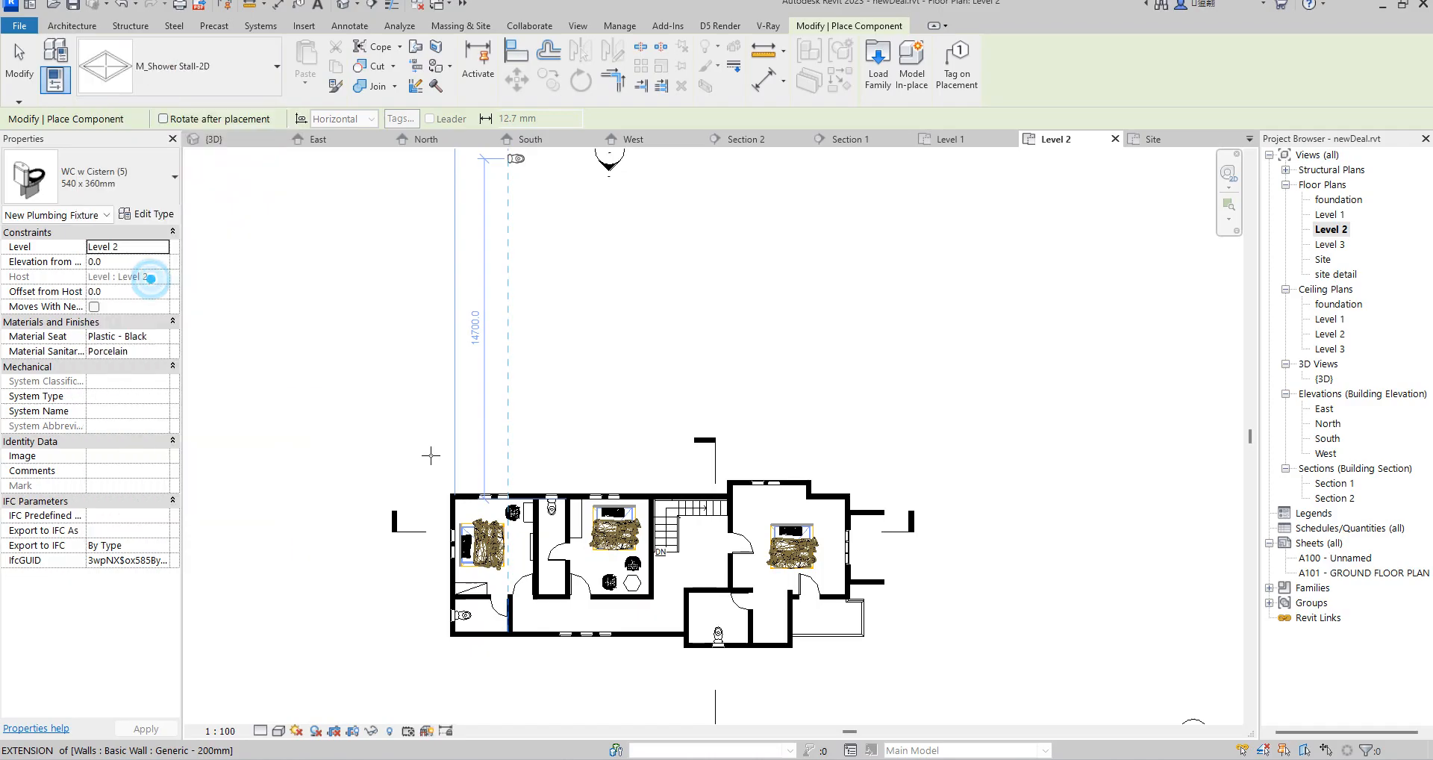
scroll(488, 625, "up", 2)
scroll(489, 625, "up", 1)
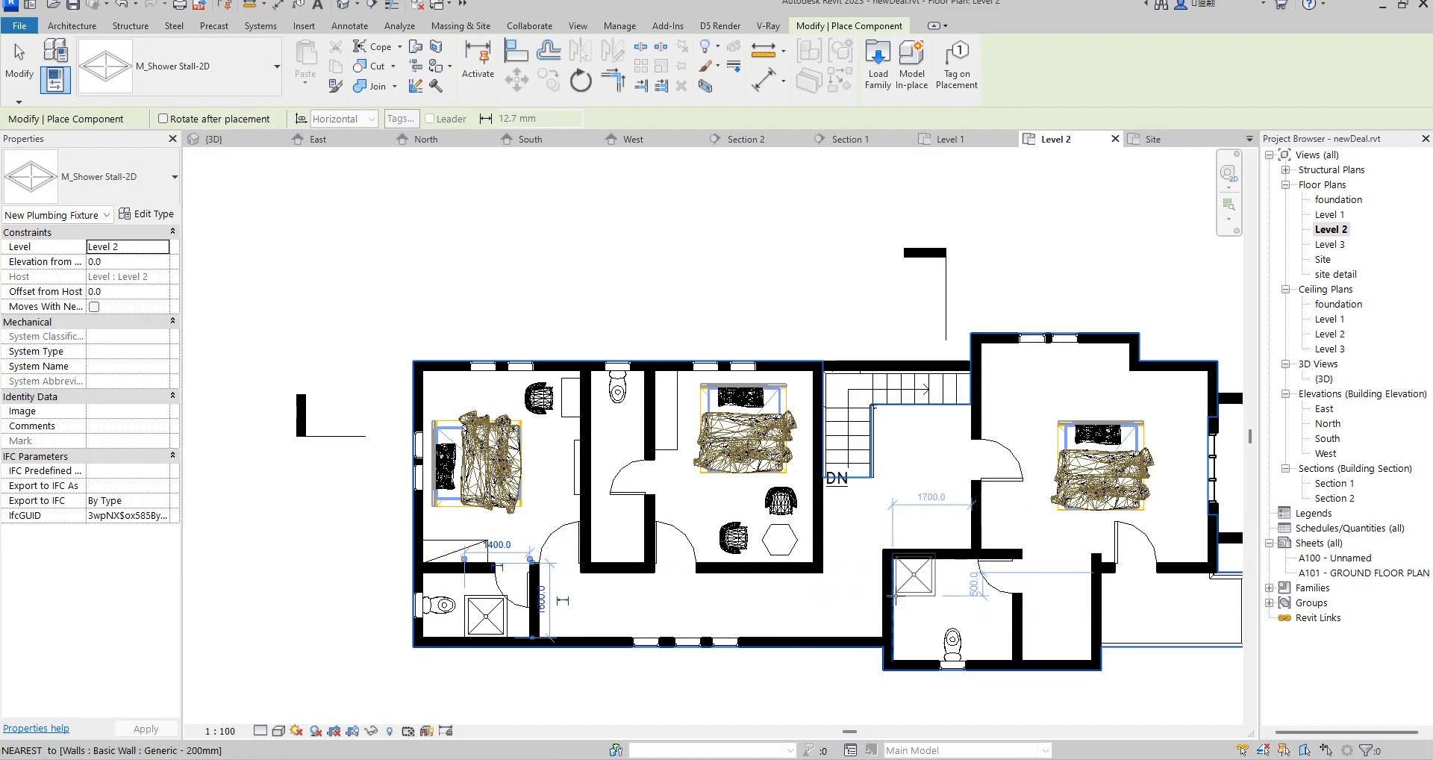
Place an M_Shower Stall-2D in the upper-left corner of the bathroom below the stairs and nudge it down flush with the walls
scroll(893, 599, "up", 5)
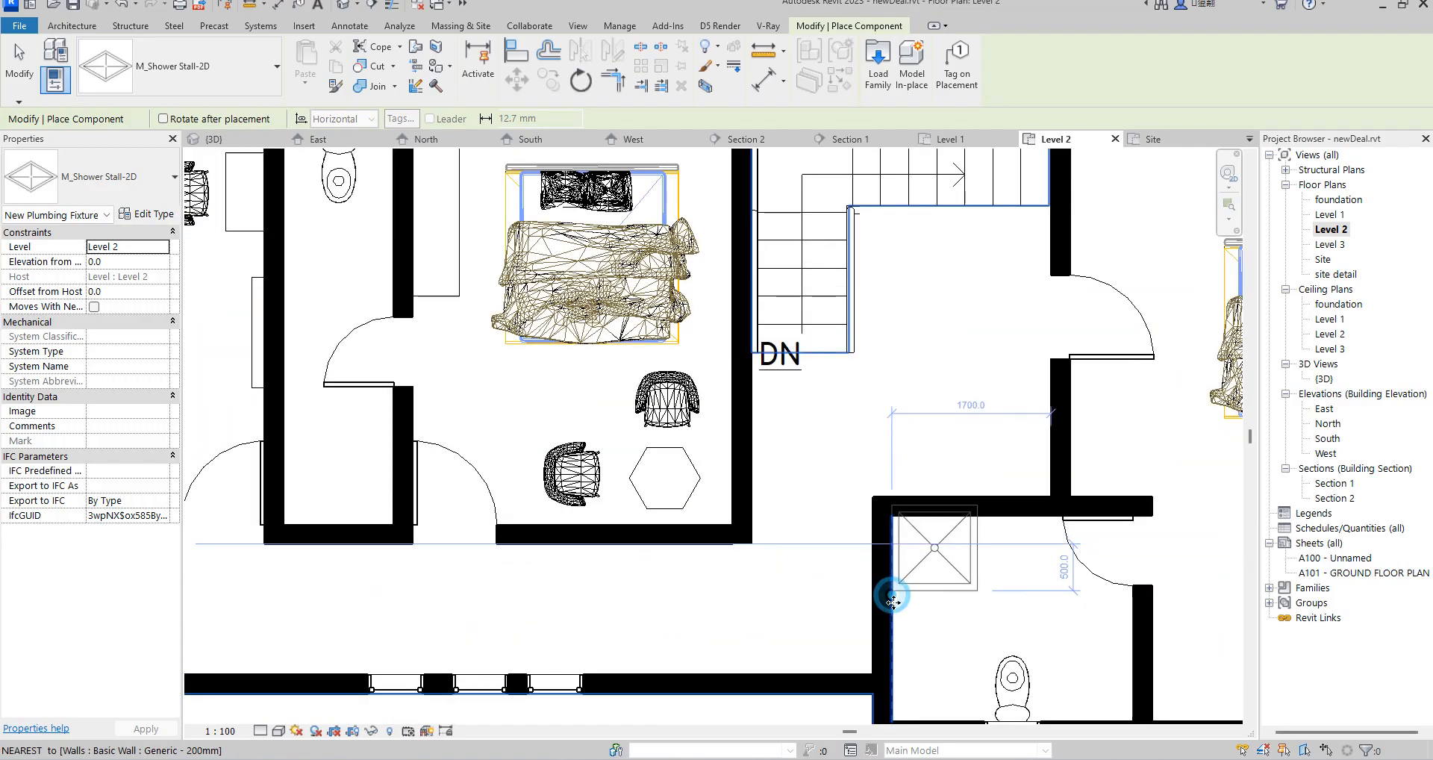
left_click(893, 599)
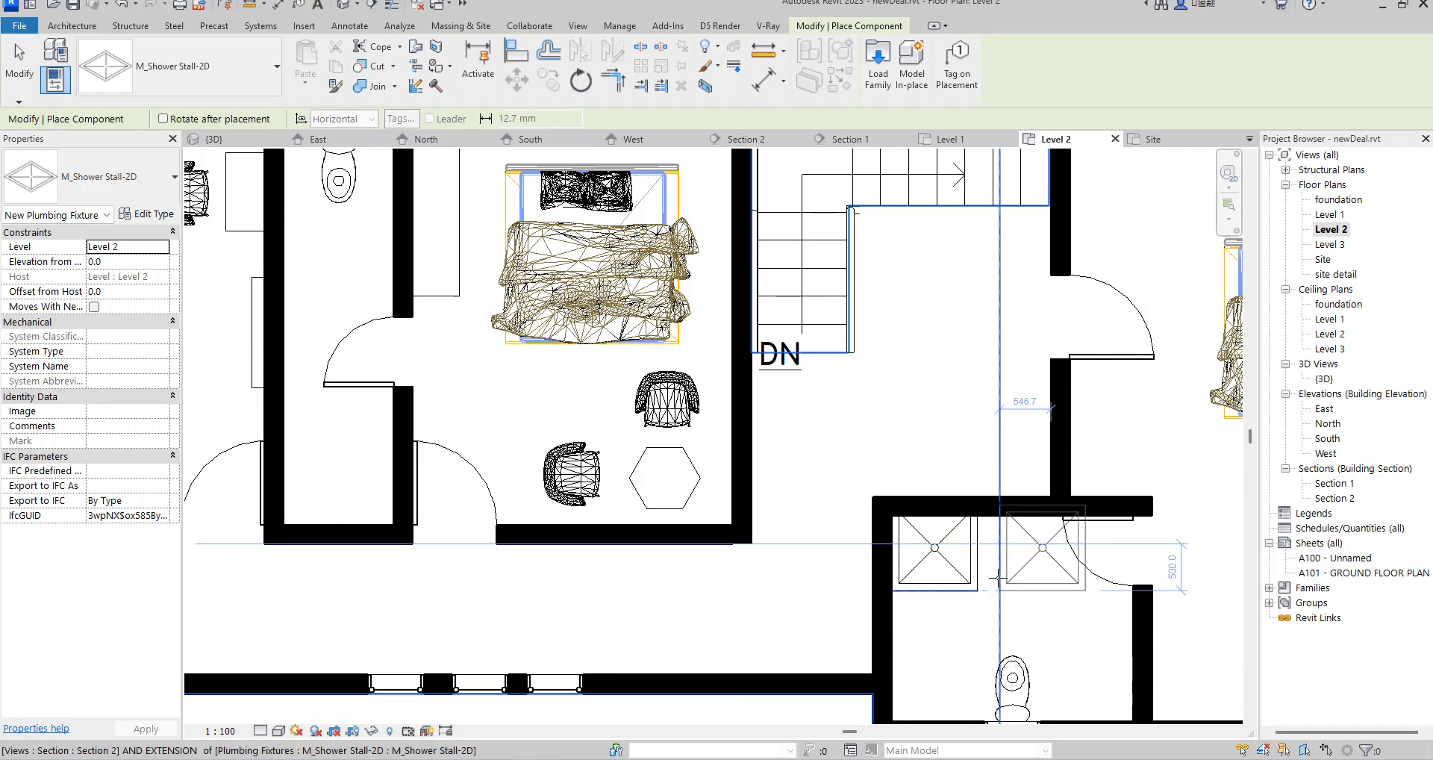
key("Escape")
key("Escape")
left_click(967, 590)
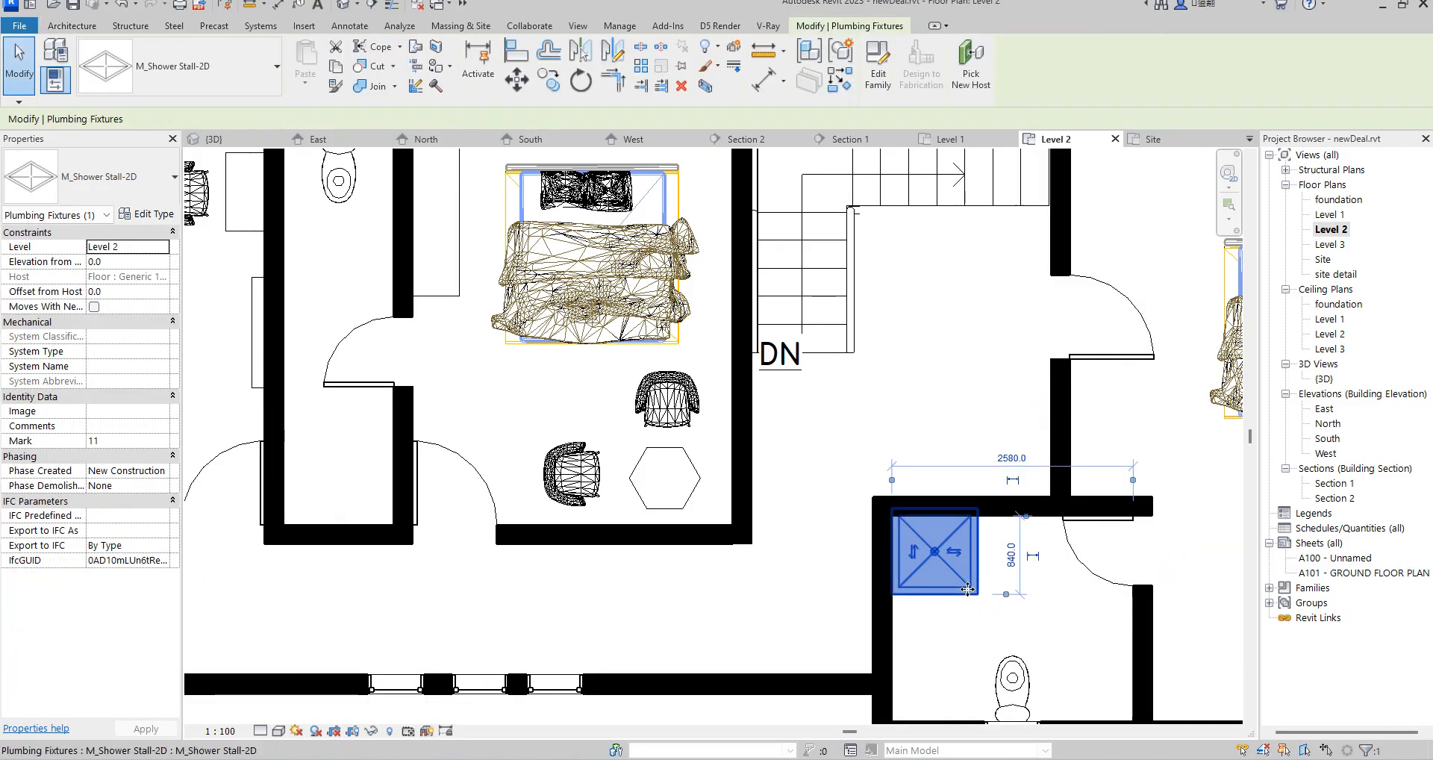
left_click_drag(967, 589, 967, 597)
left_click(931, 369)
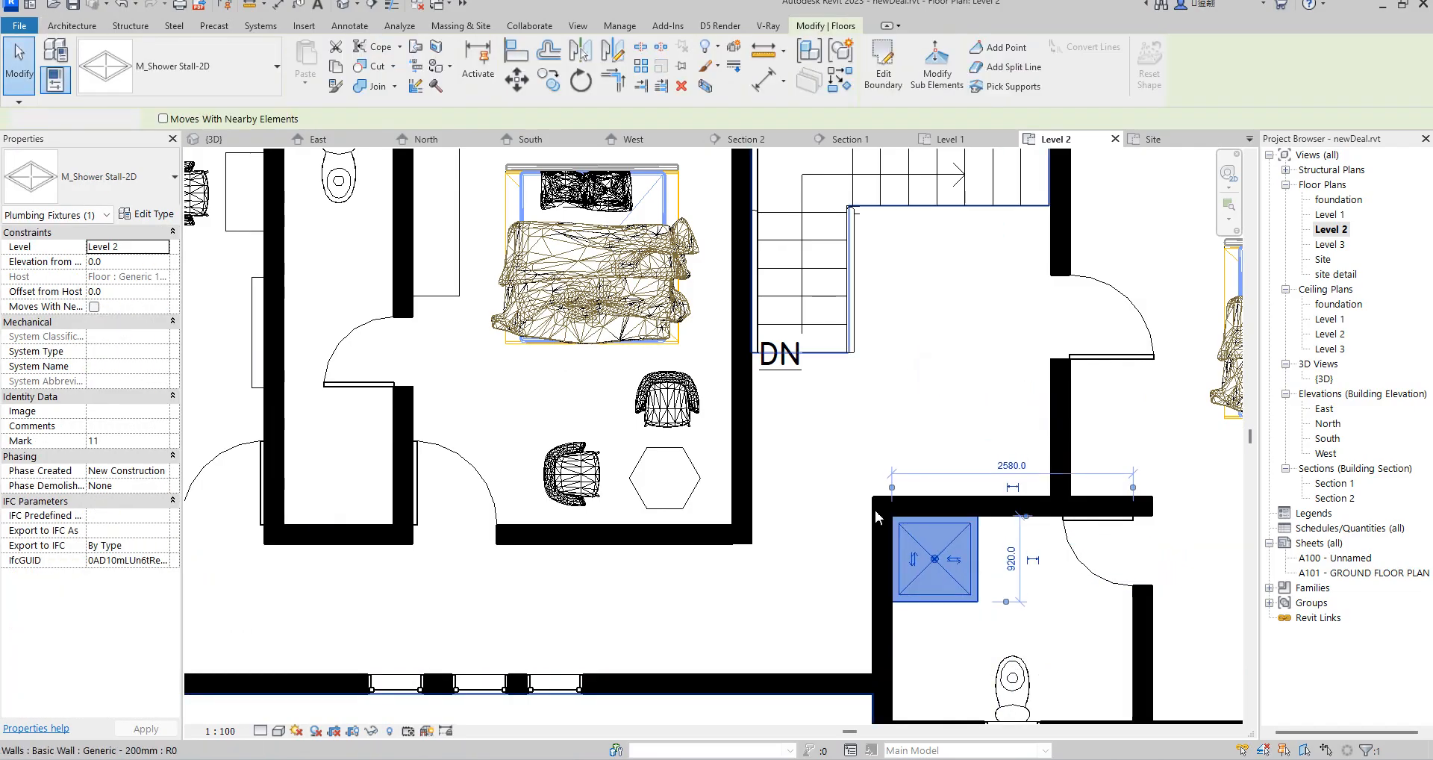
Create a similar M_Shower Stall-2D at the lower end of the narrow bathroom between the two bedrooms
scroll(874, 506, "down", 2)
left_click(768, 696)
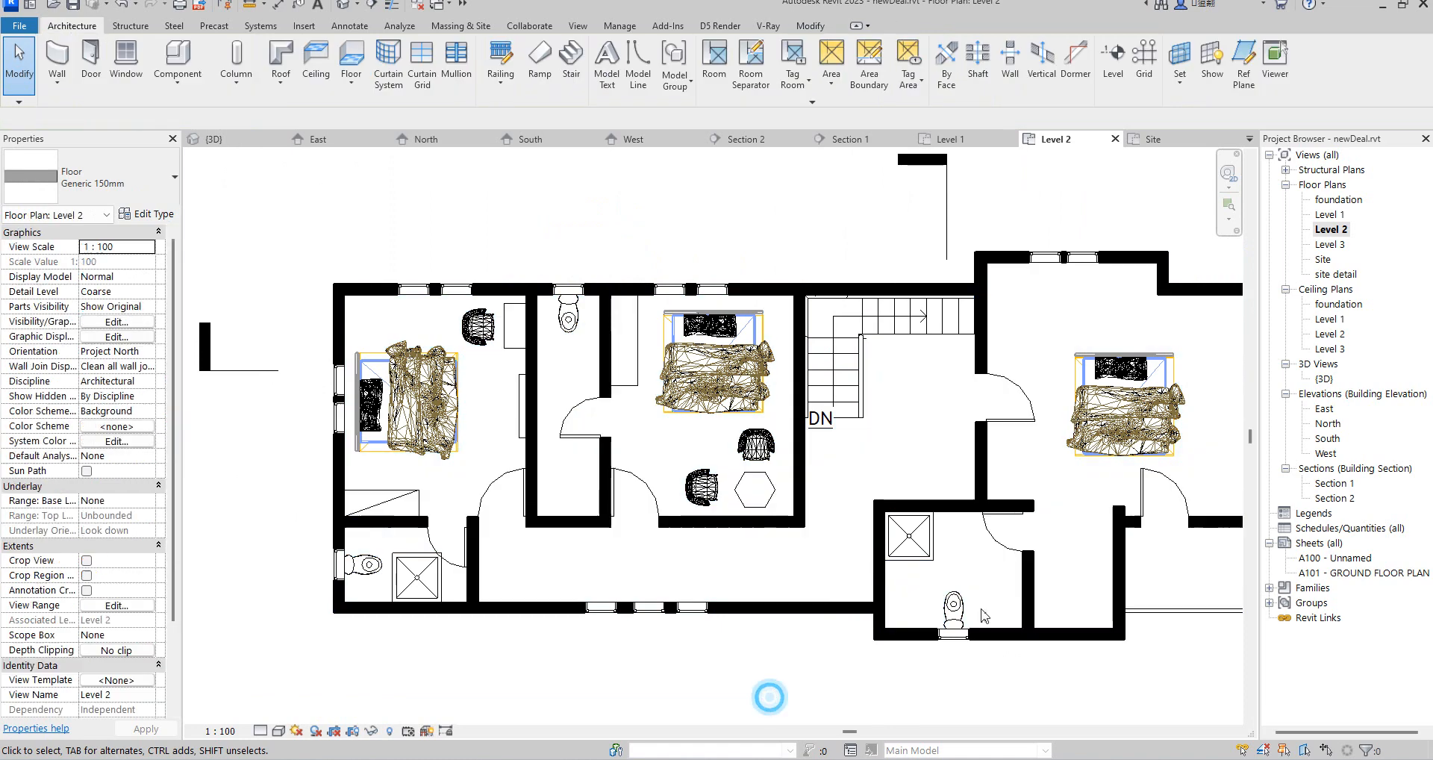
left_click(912, 564)
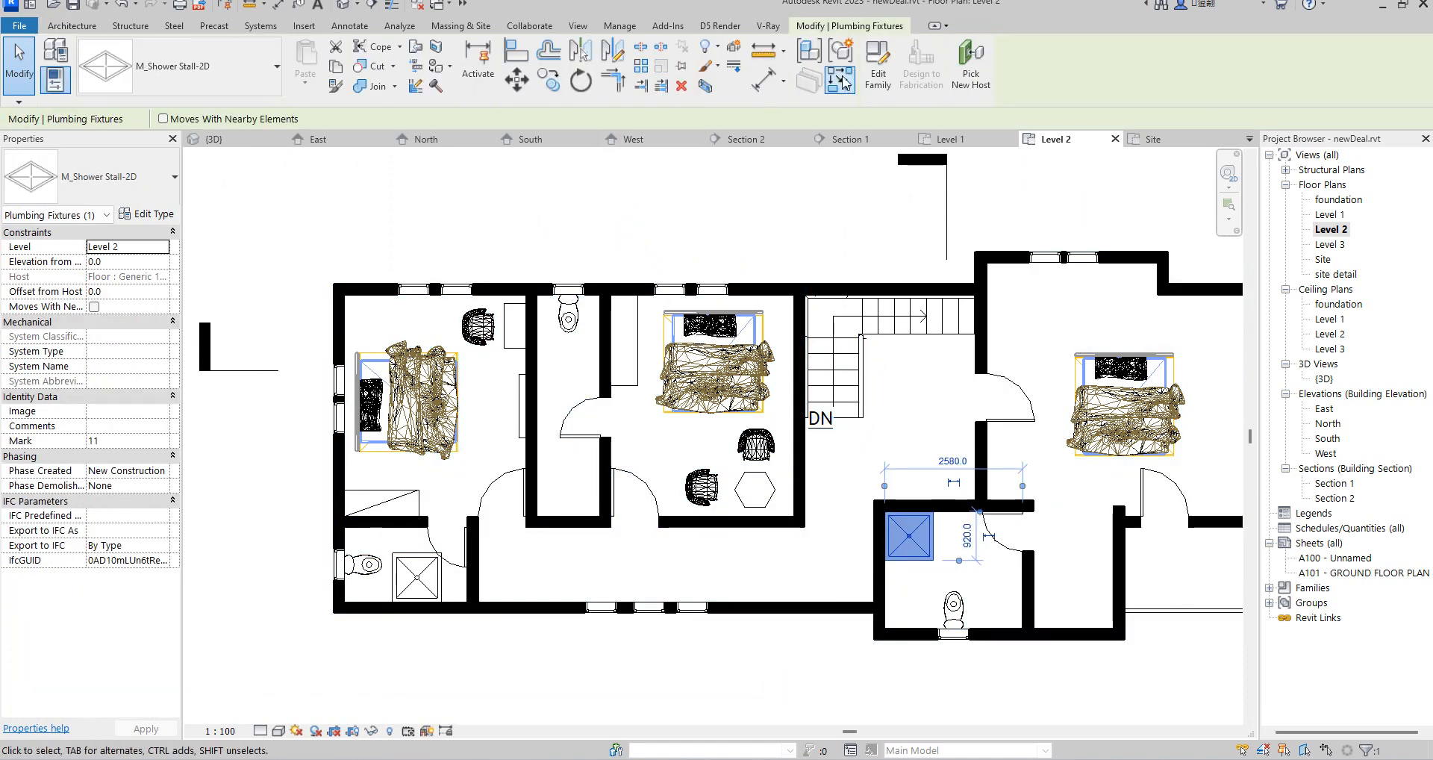
key("c")
key("s")
left_click(561, 491)
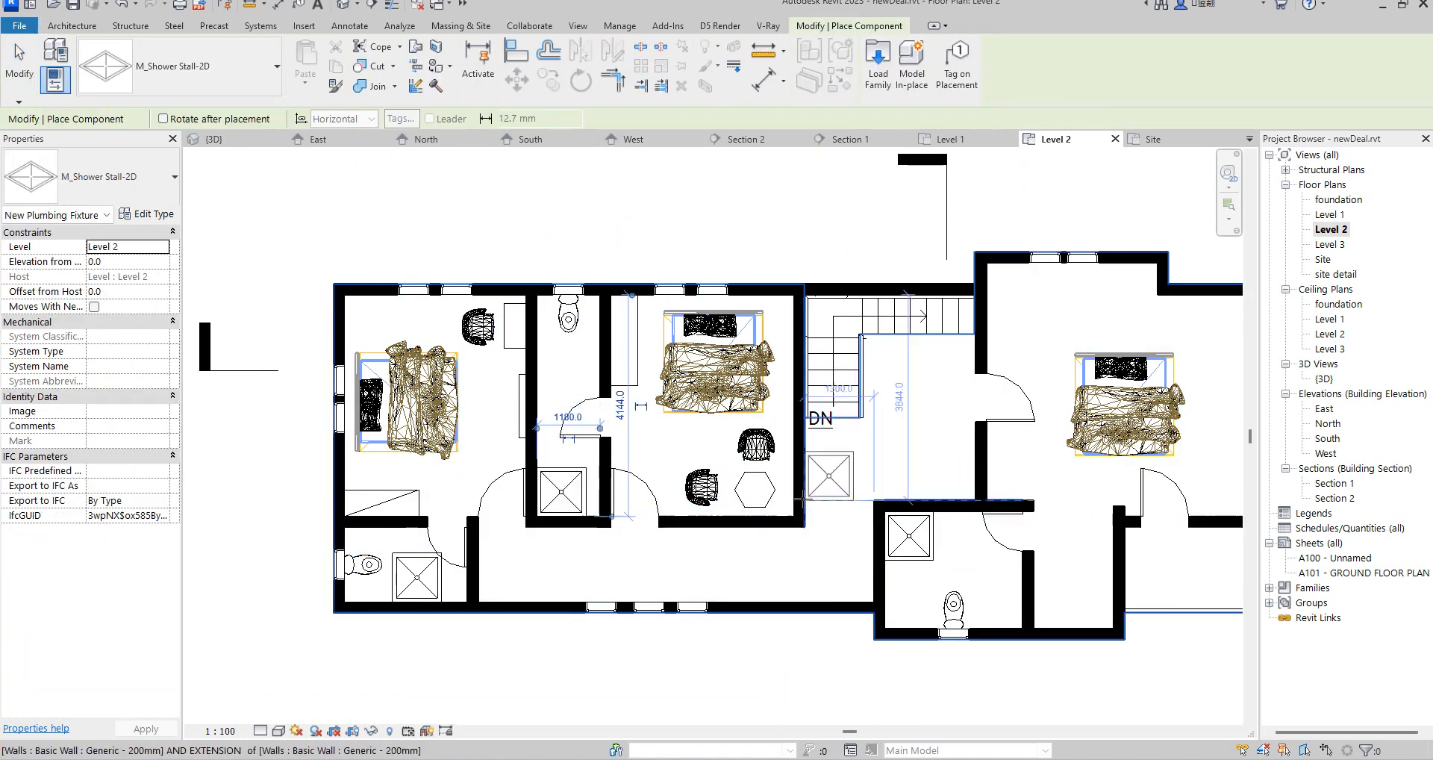
Place a Basin - Small on the upper wall of the lower-left bathroom, between the WC and the door
left_click(242, 78)
left_click_drag(290, 361, 293, 133)
left_click(149, 155)
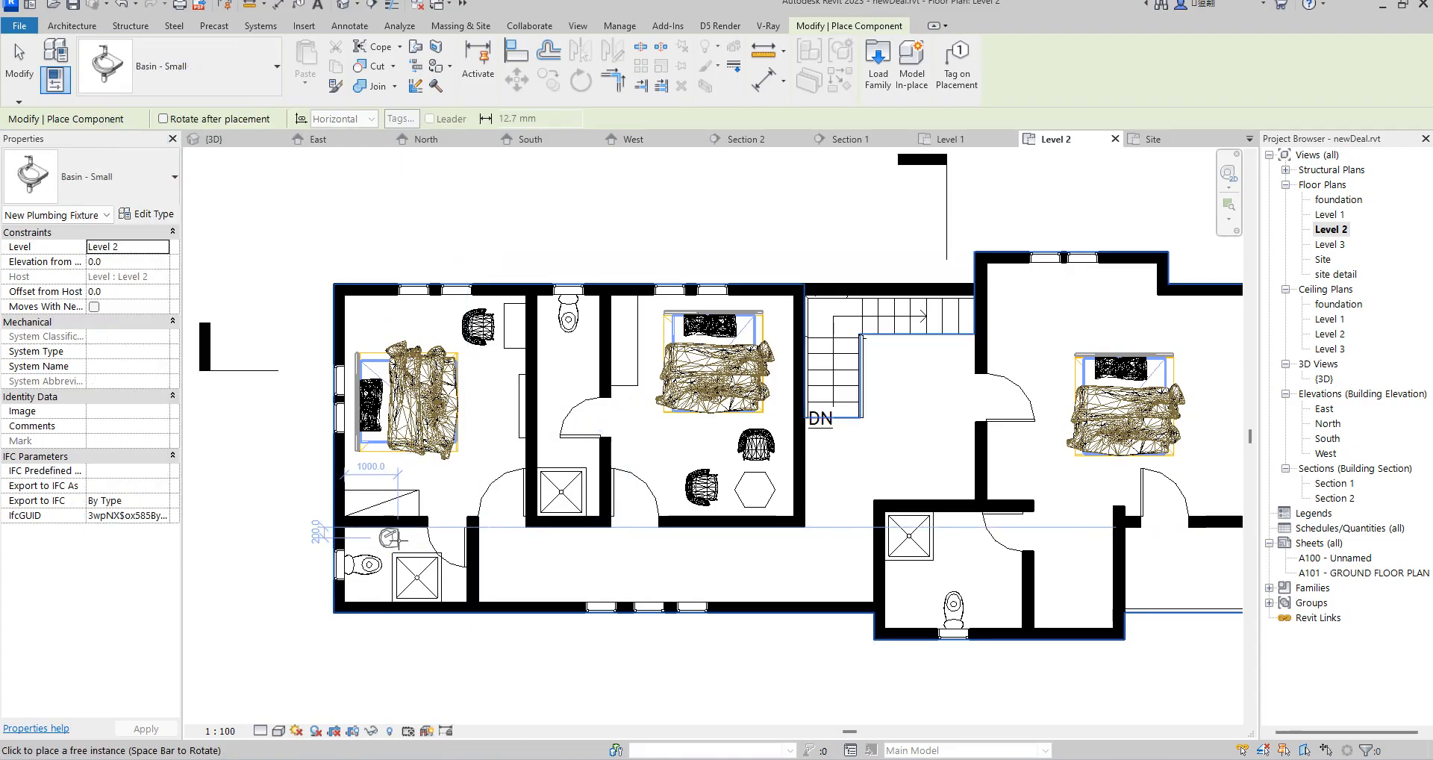
scroll(392, 531, "up", 3)
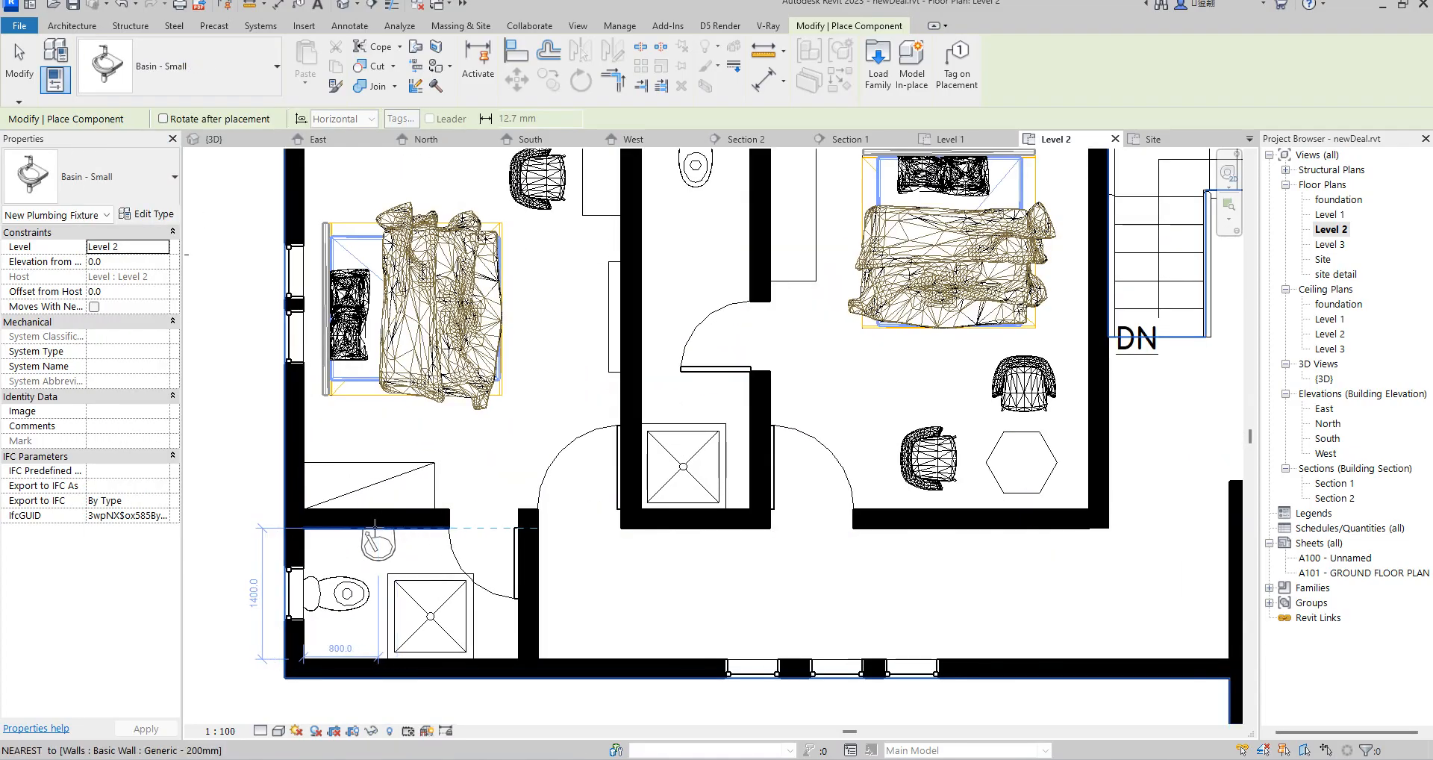
left_click(551, 571)
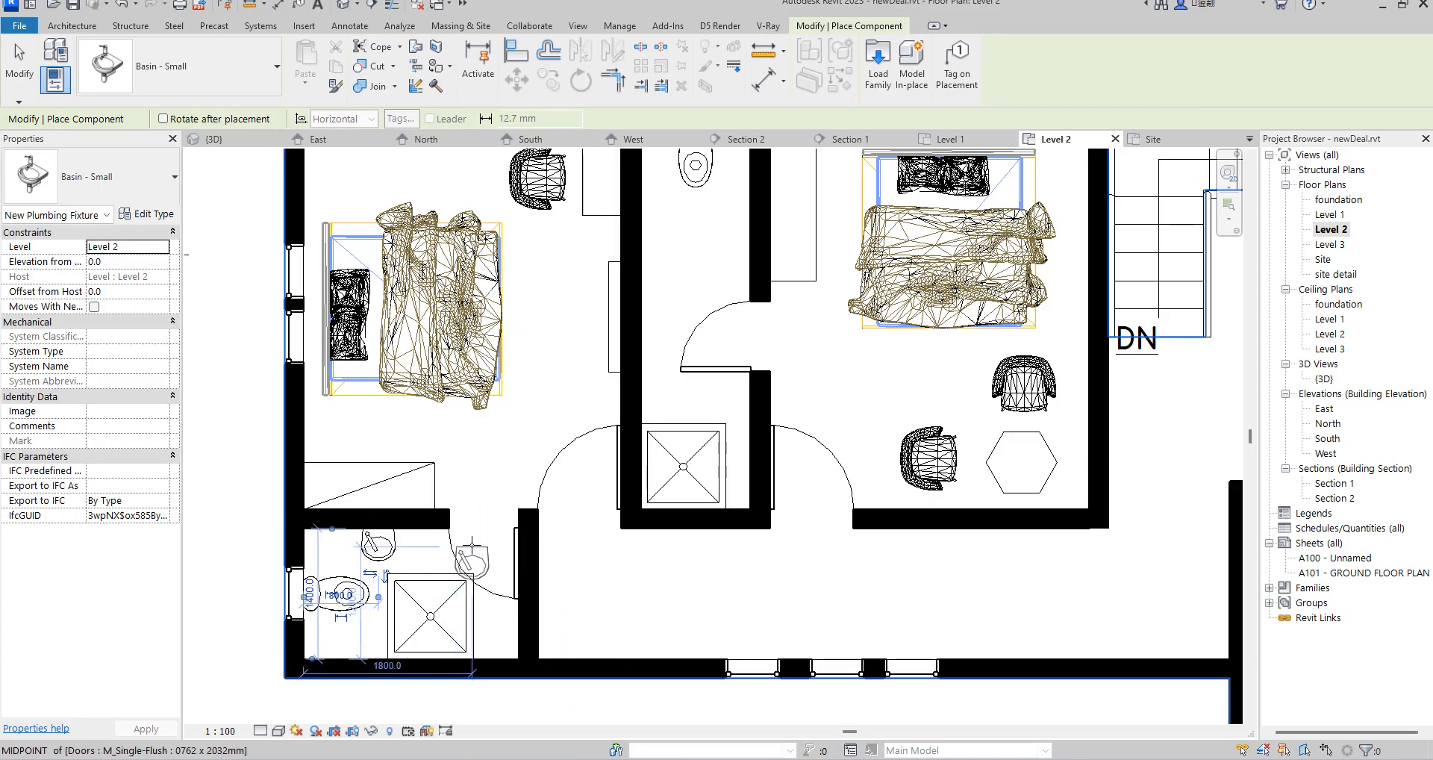
Place rotated Basin - Small fixtures on the right walls of the bathroom below the stairs and the narrow bathroom between the bedrooms
scroll(552, 570, "down", 3)
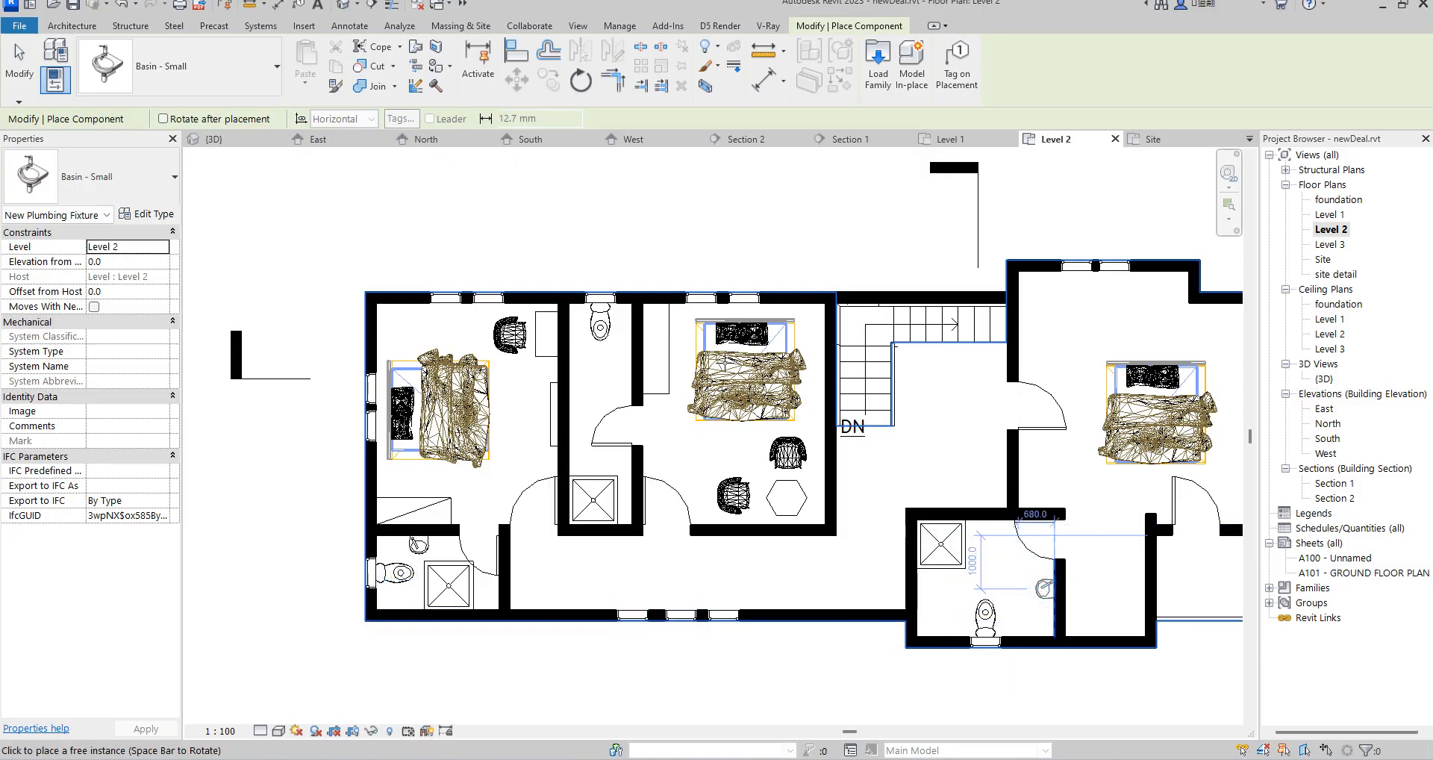
key("space")
key("space")
key("space")
key("space")
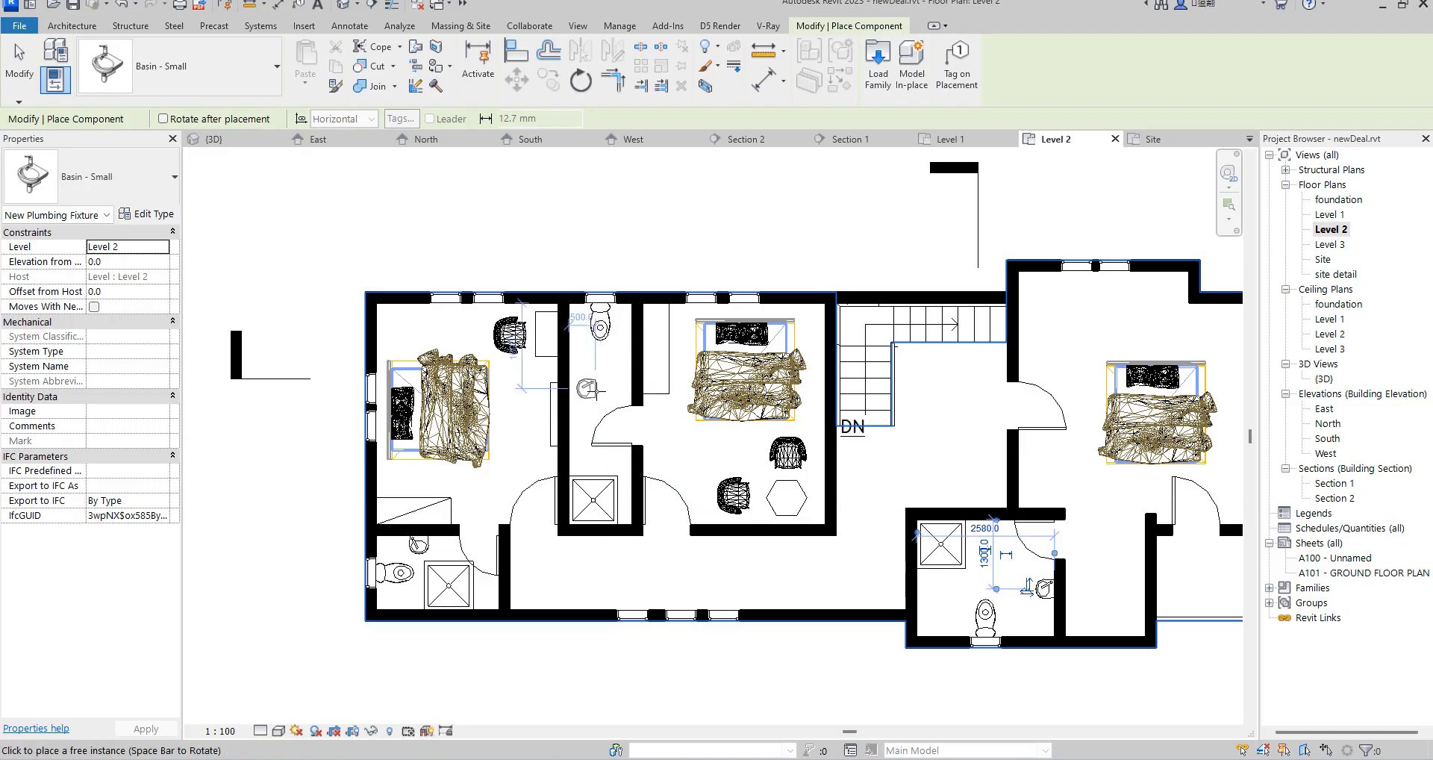
left_click(622, 378)
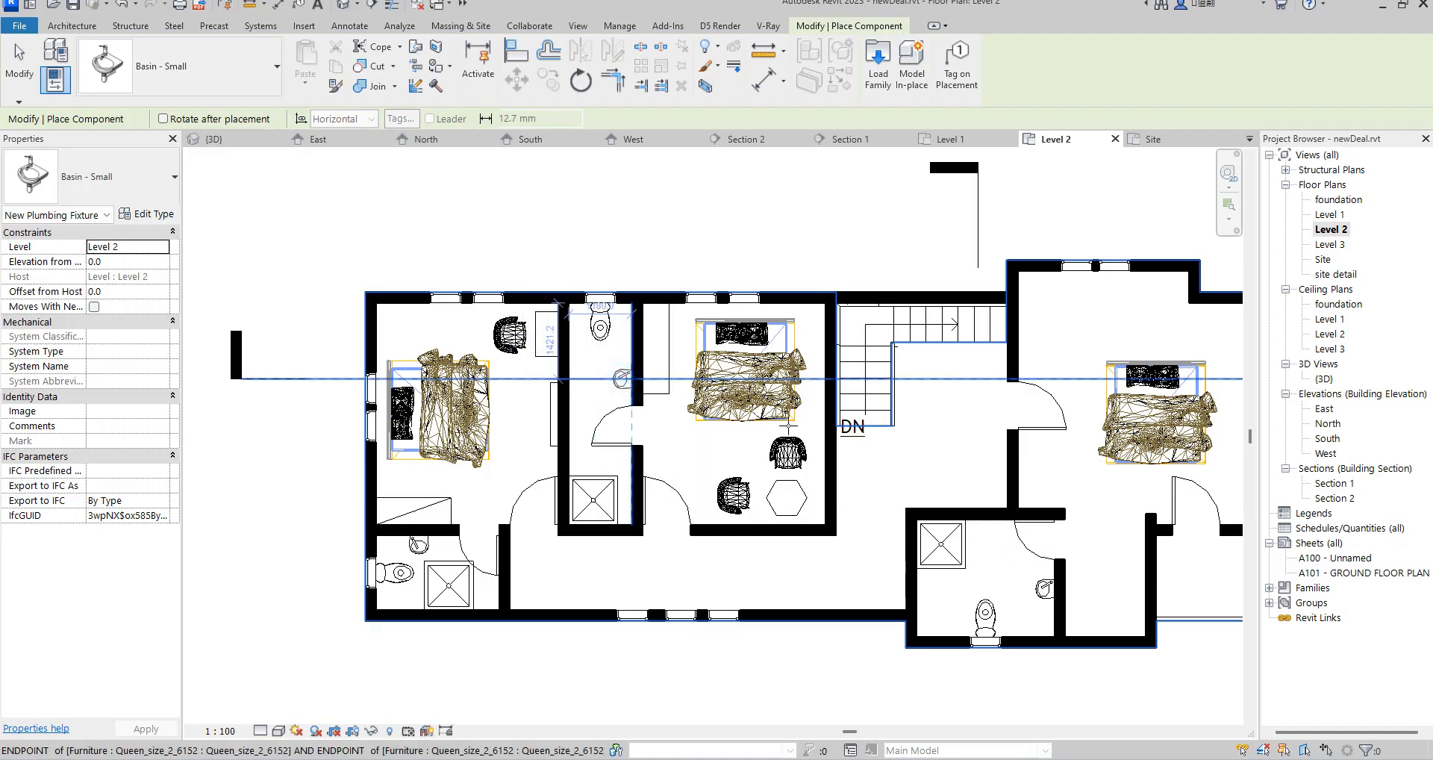
key("Escape")
key("Escape")
Move the right bedroom's Queen_size_2_6152 bed up and left so it sits below the two upper windows
scroll(816, 373, "down", 5)
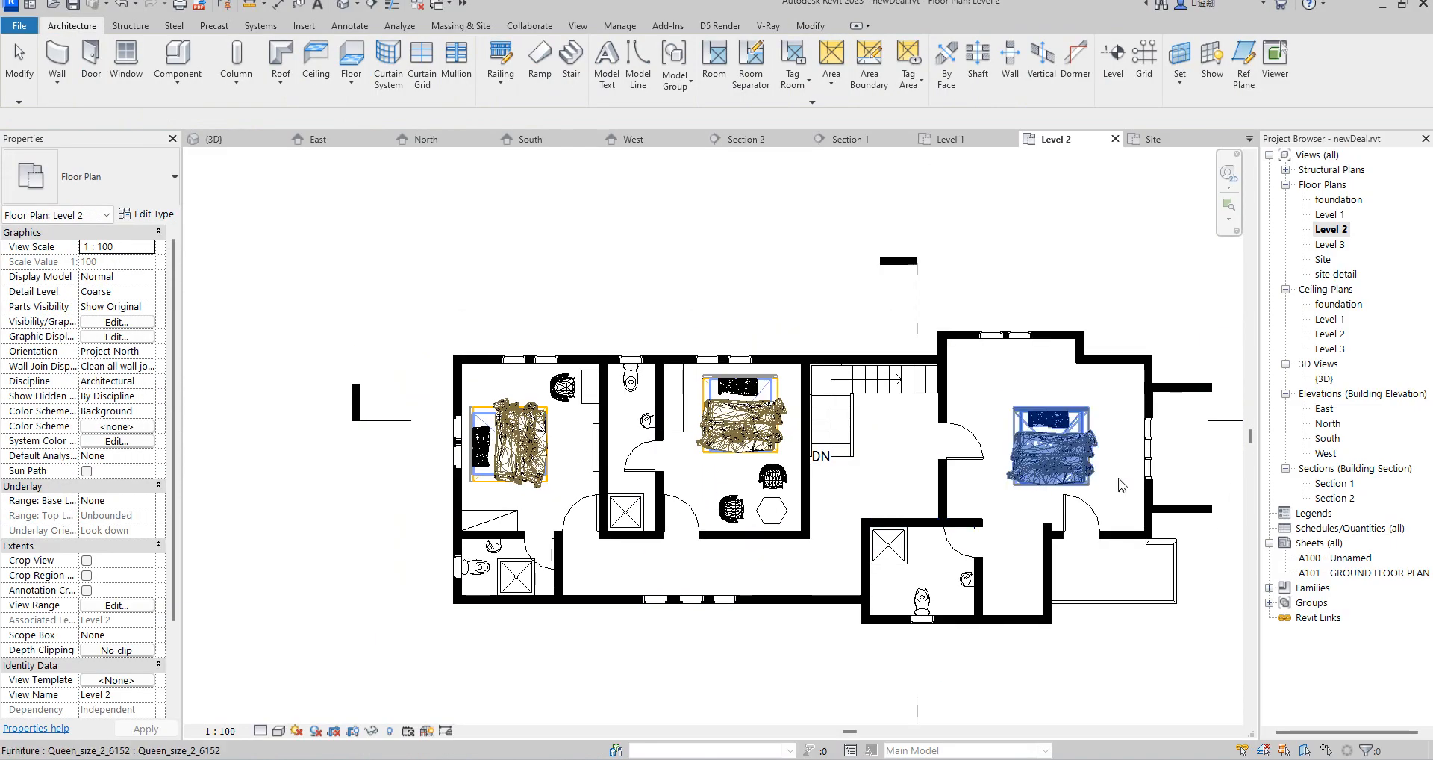
scroll(949, 388, "up", 4)
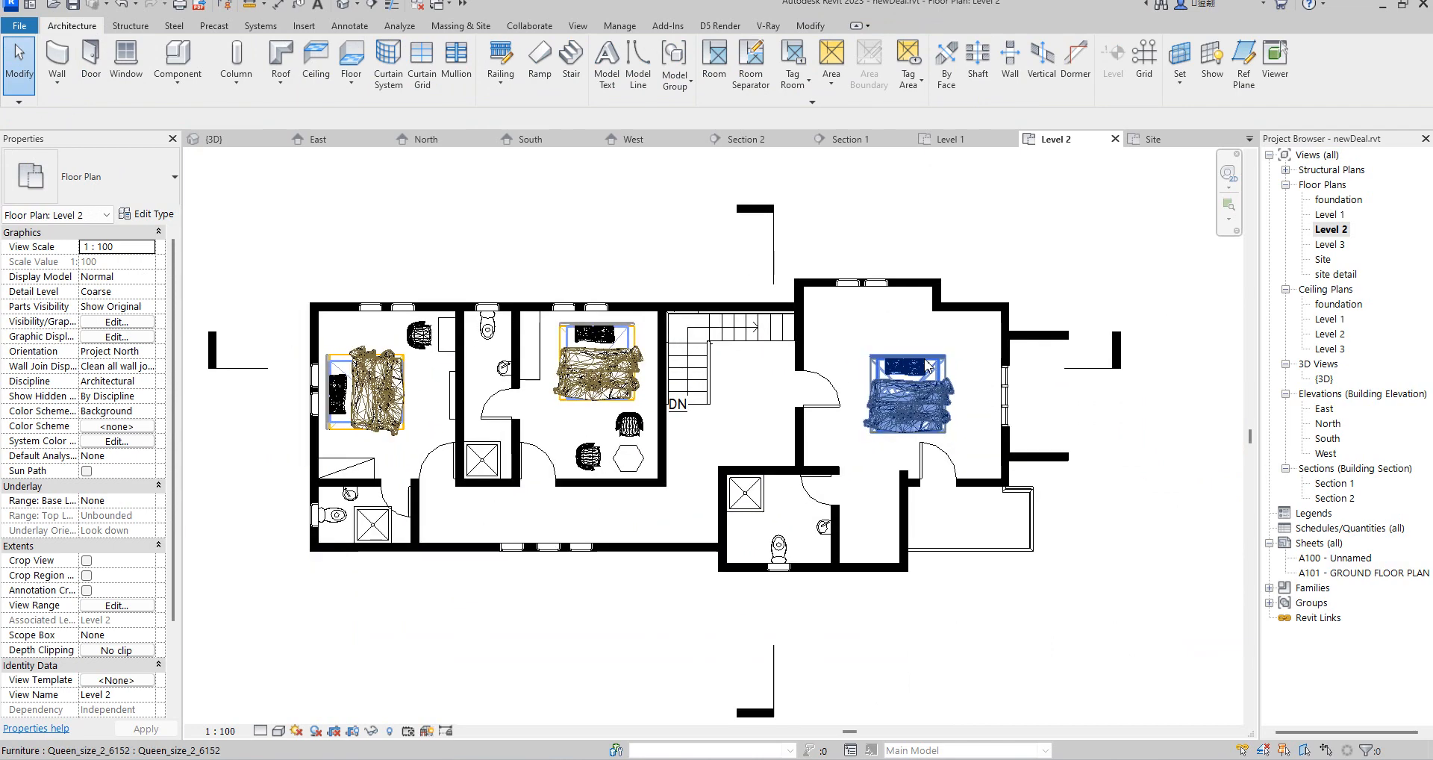
left_click(925, 364)
scroll(924, 362, "up", 3)
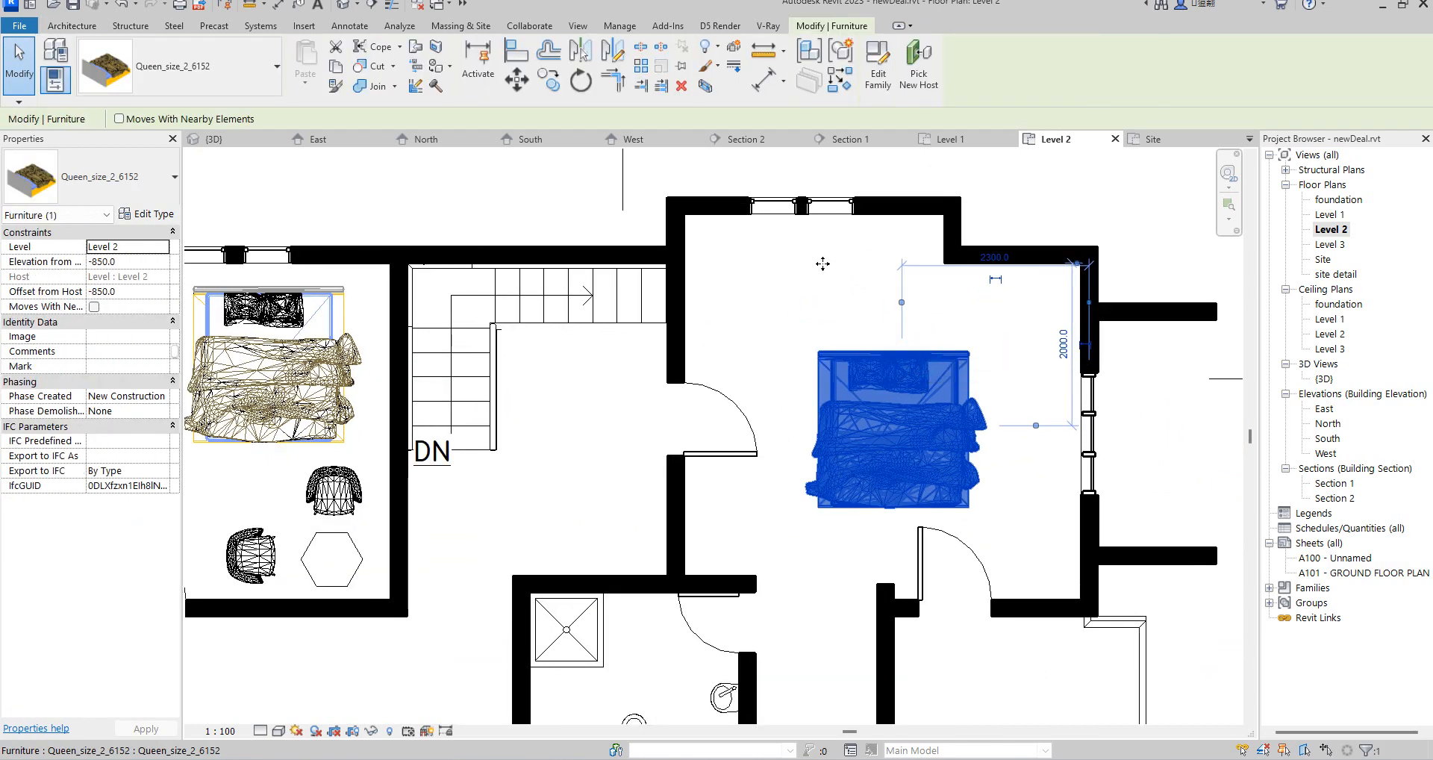
left_click_drag(823, 264, 864, 254)
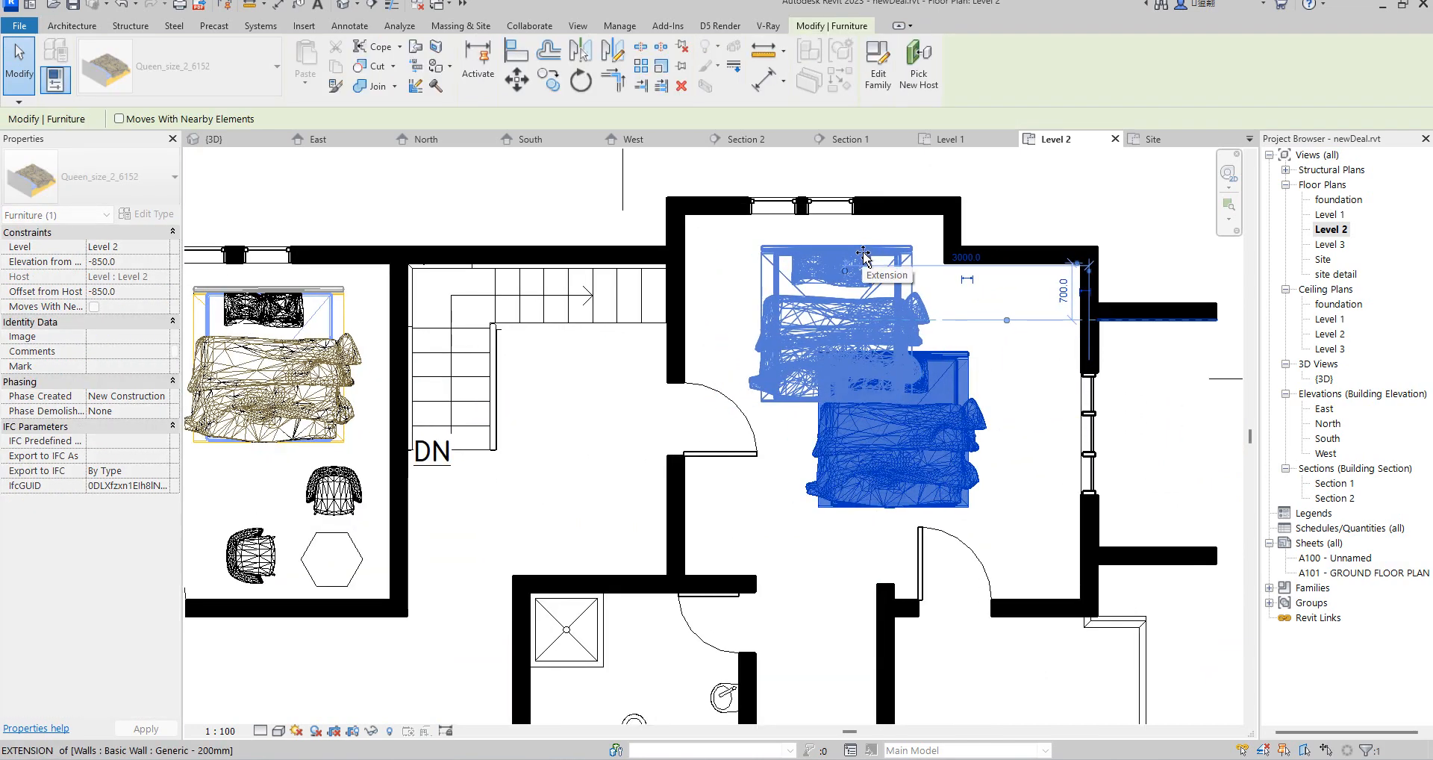
left_click(1026, 398)
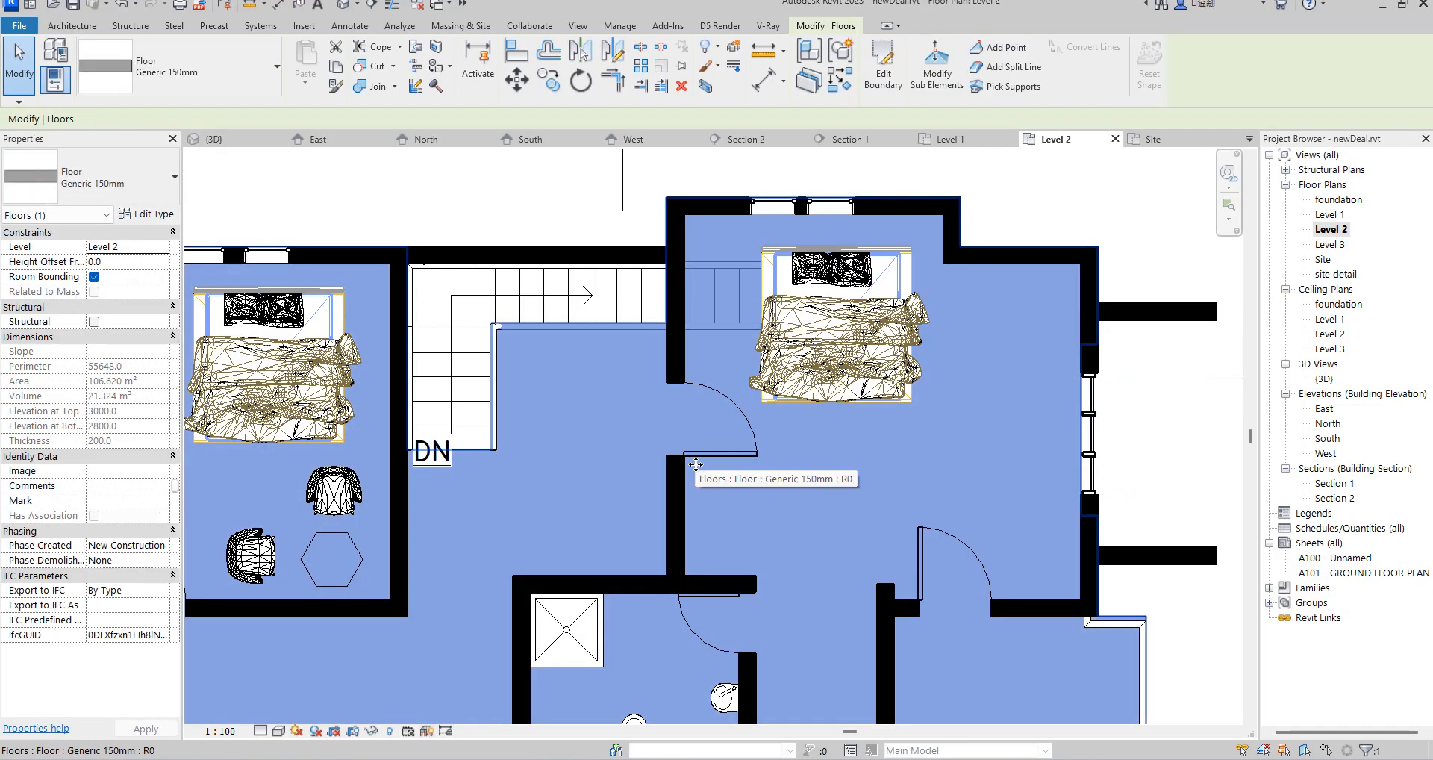
Move the M_Single-Flush 0915 x 2032mm entrance door of the right bedroom down along its left wall, towards the bathroom
left_click(568, 196)
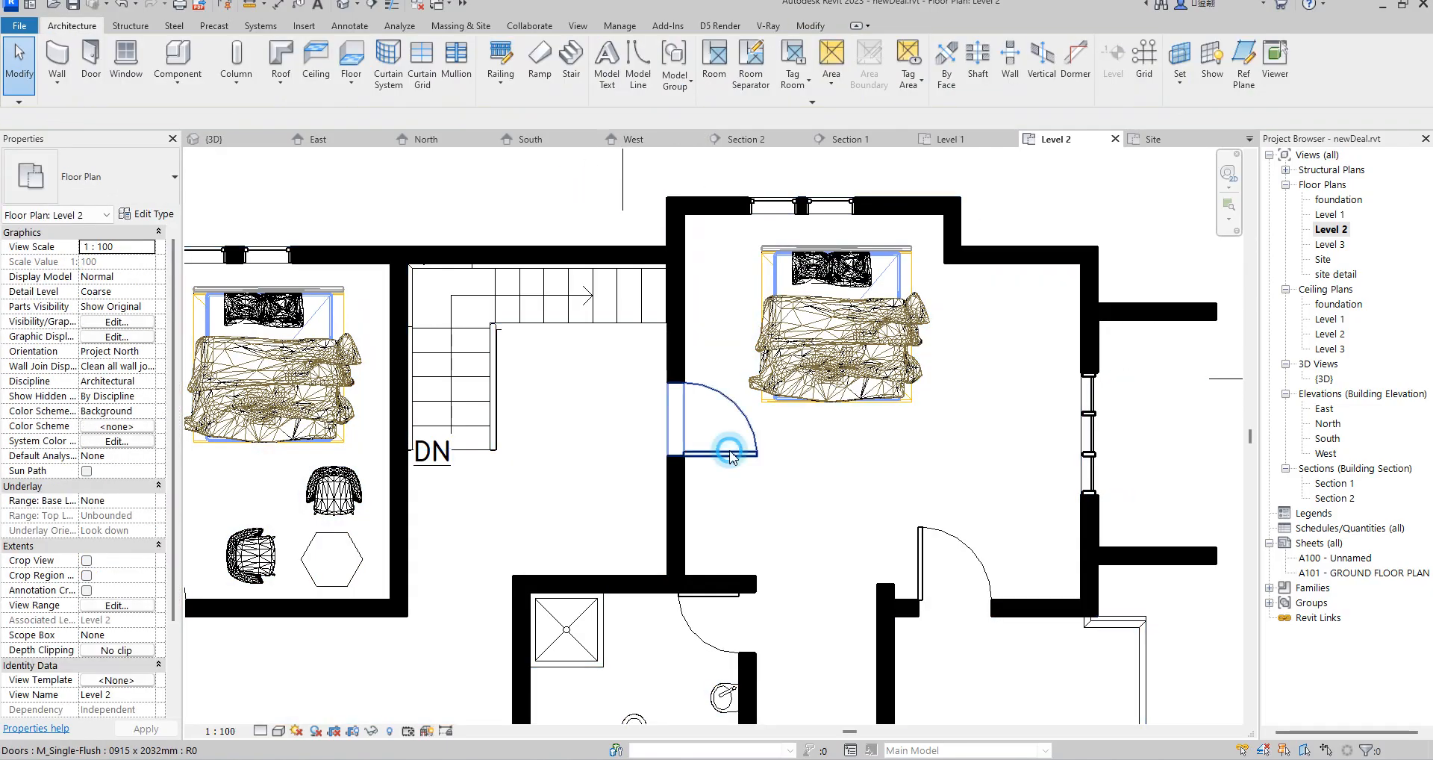
left_click(714, 456)
left_click_drag(710, 508, 711, 533)
left_click(951, 447)
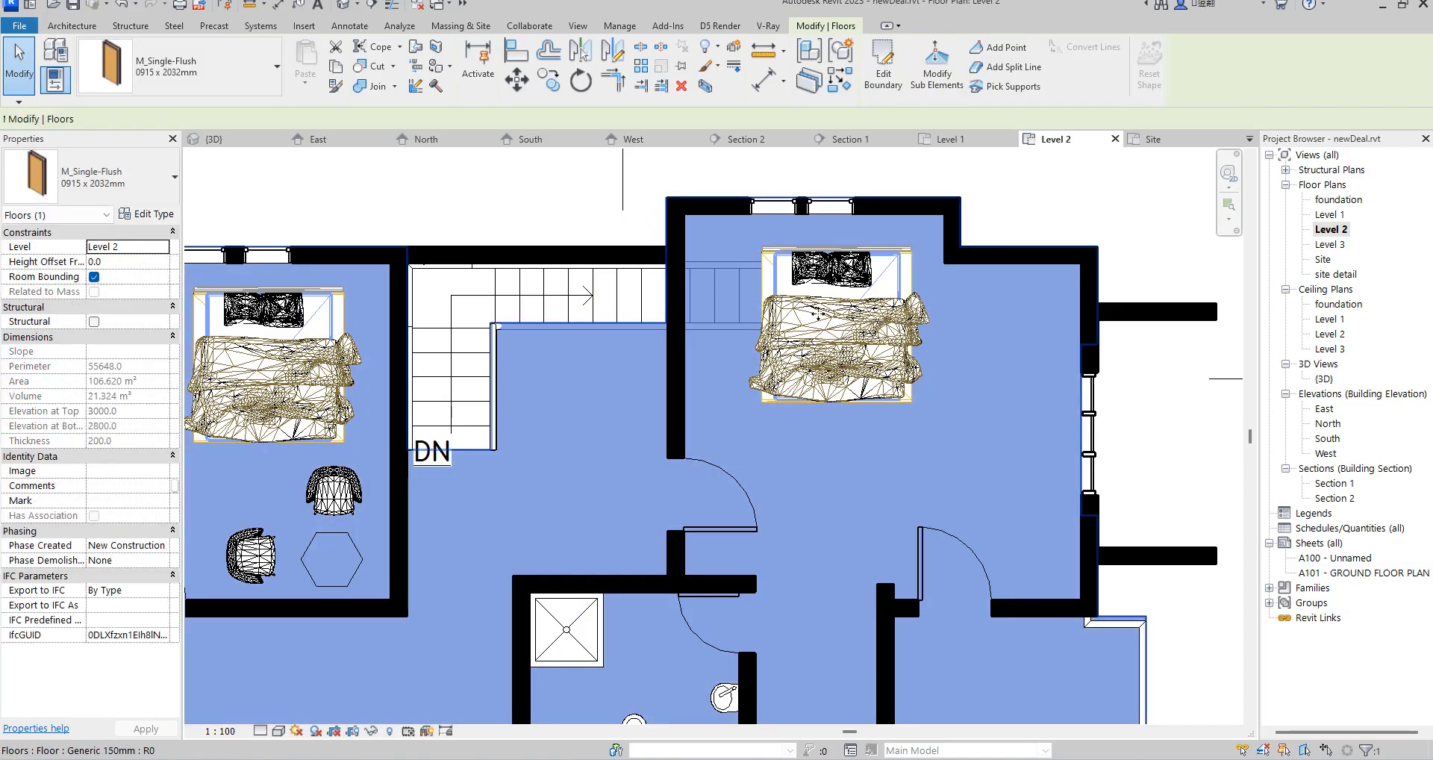
key("Escape")
scroll(797, 485, "down", 5)
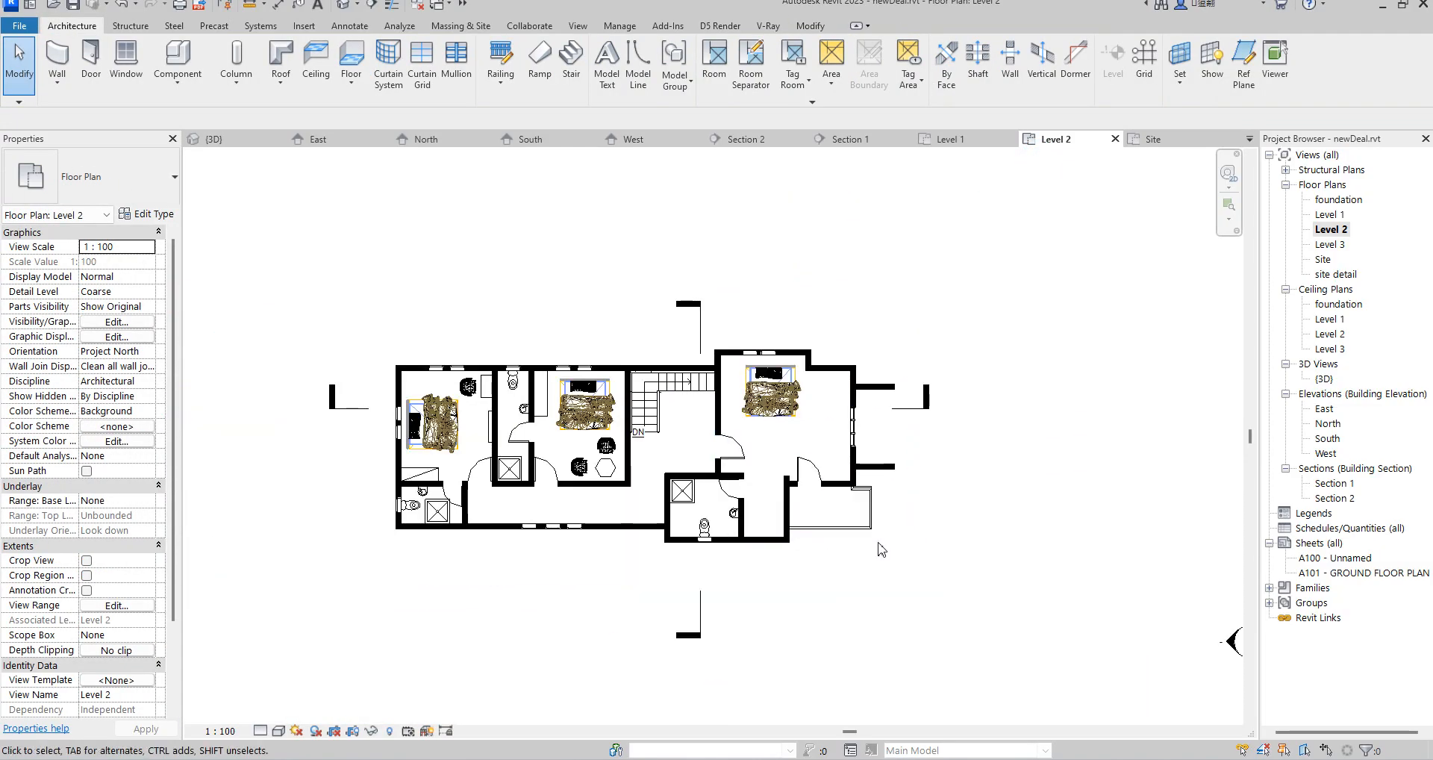
scroll(810, 466, "up", 6)
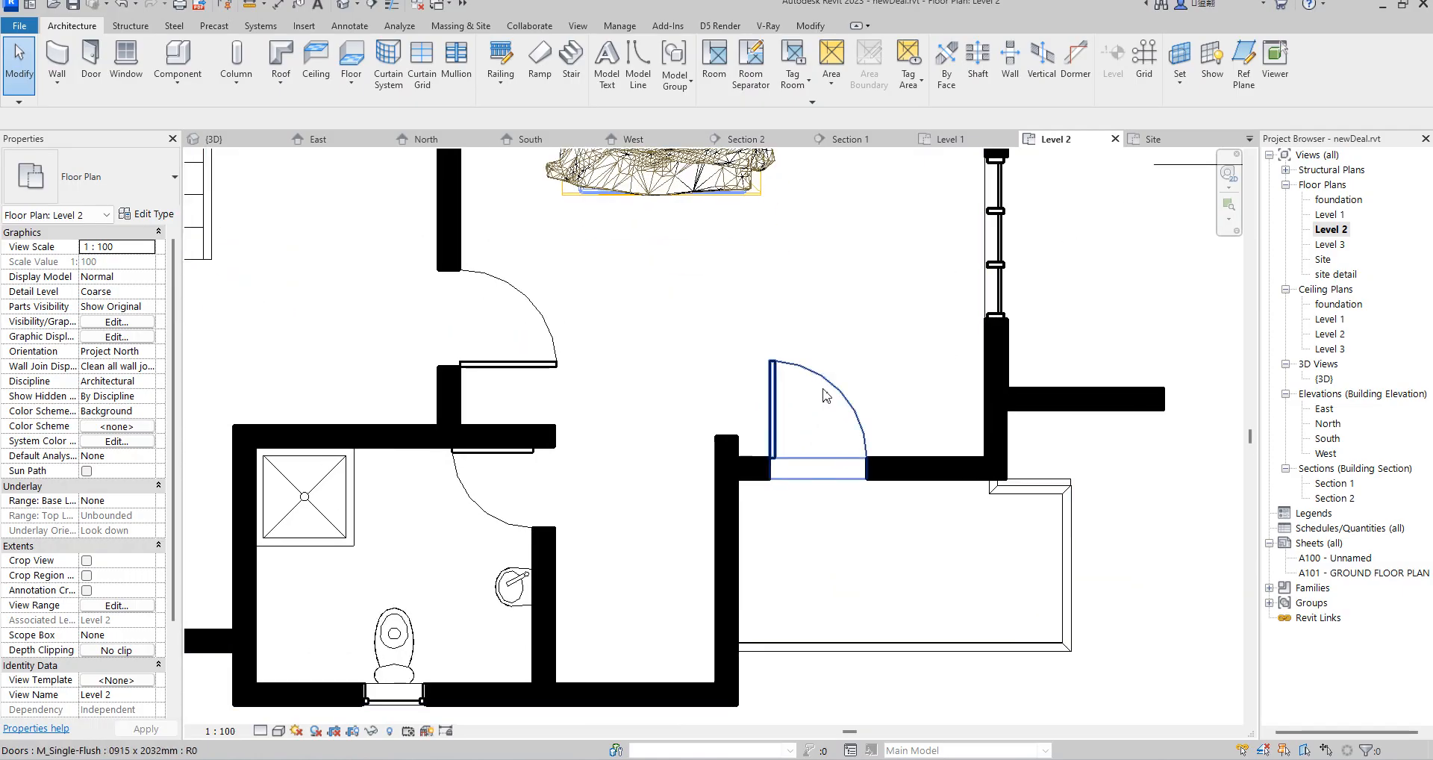
Flip the right bedroom's balcony door to swing onto the balcony and align its left edge with the adjoining wall face
left_click(823, 389)
left_click(837, 410)
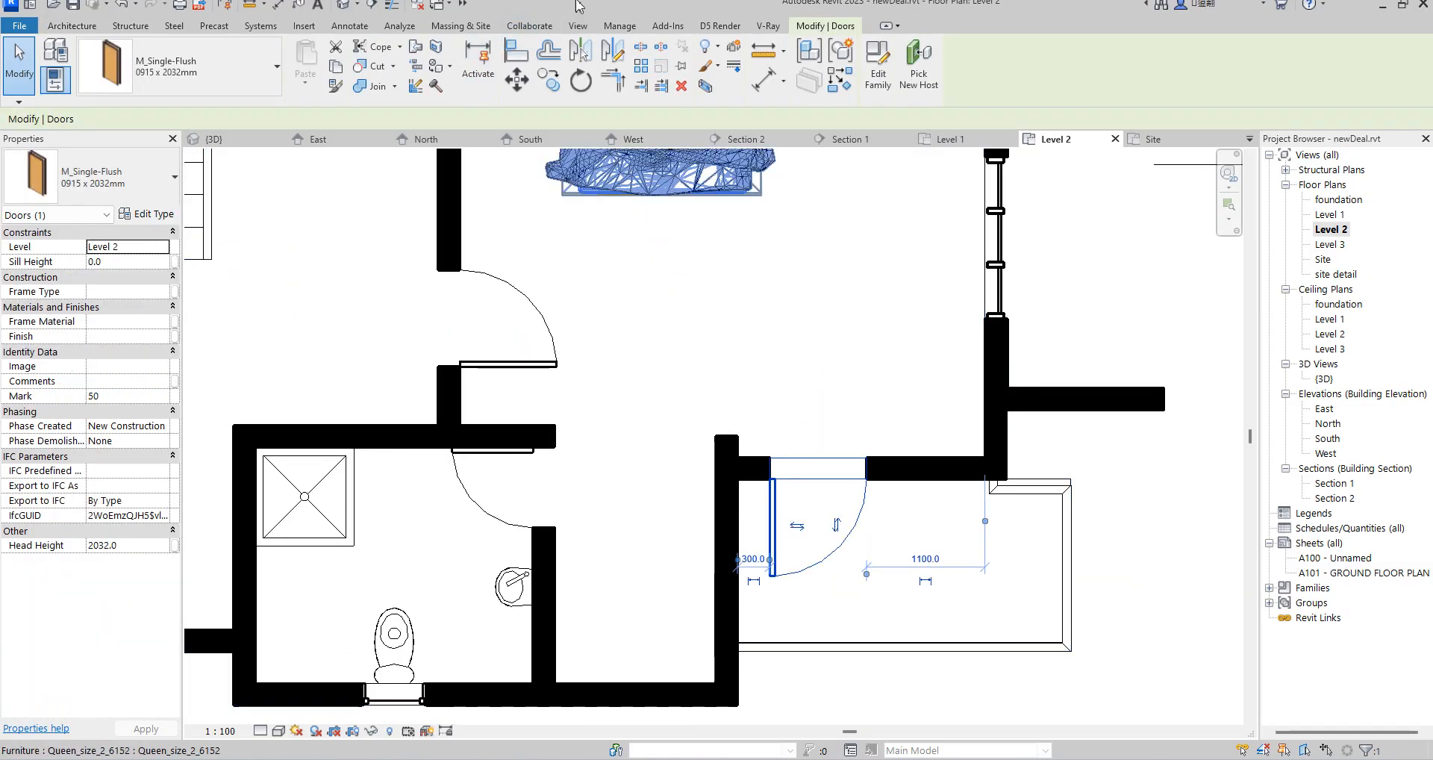
left_click(513, 54)
left_click(738, 522)
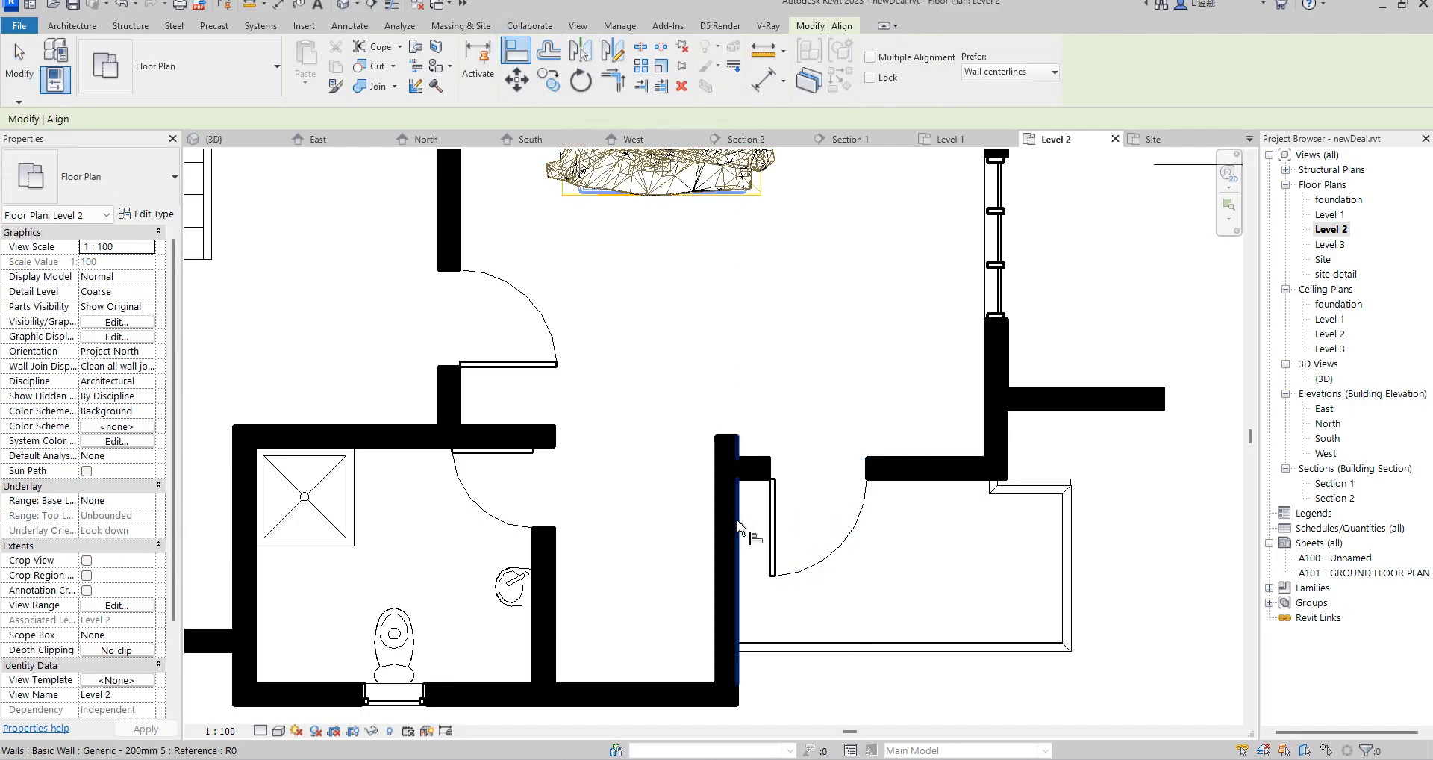
left_click(771, 528)
scroll(858, 329, "down", 3)
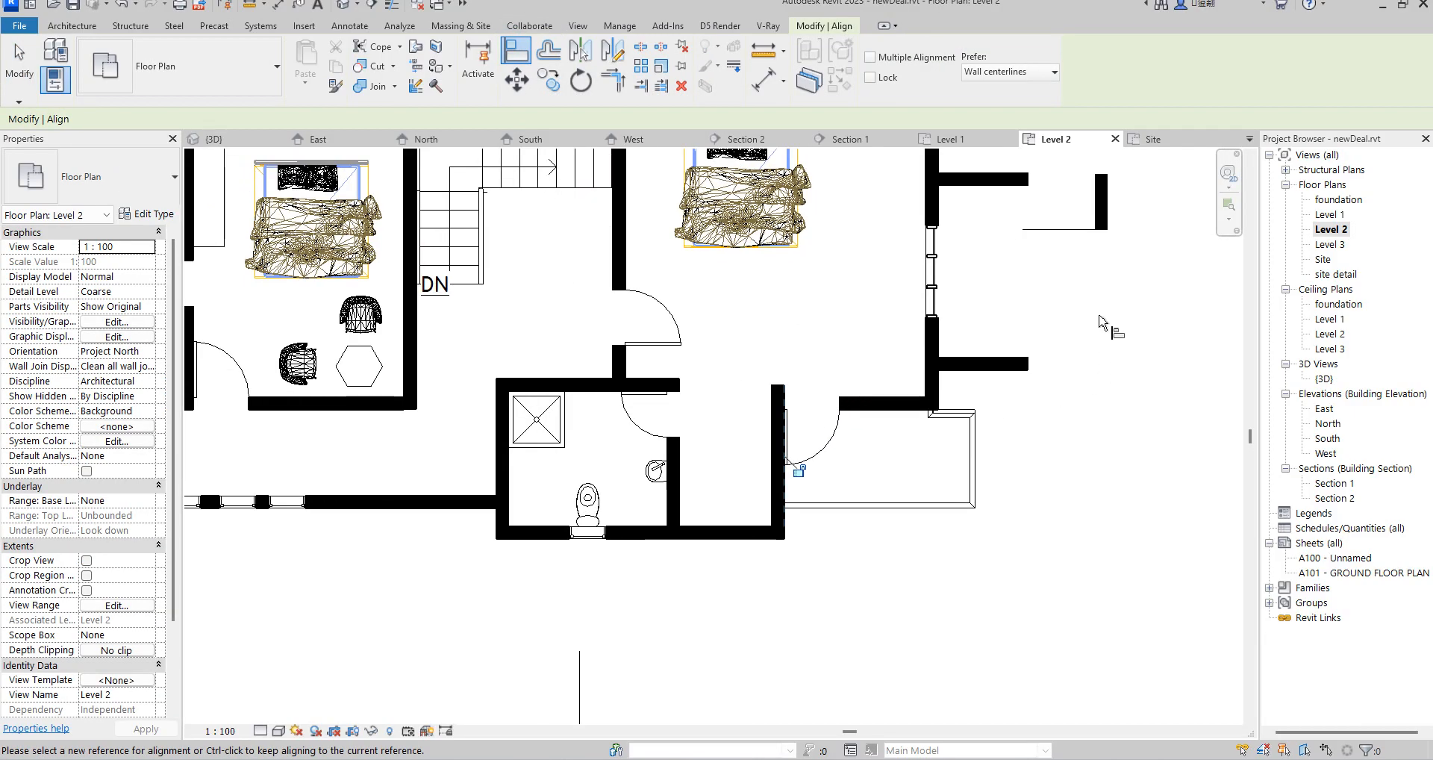
right_click(1103, 318)
left_click(1131, 327)
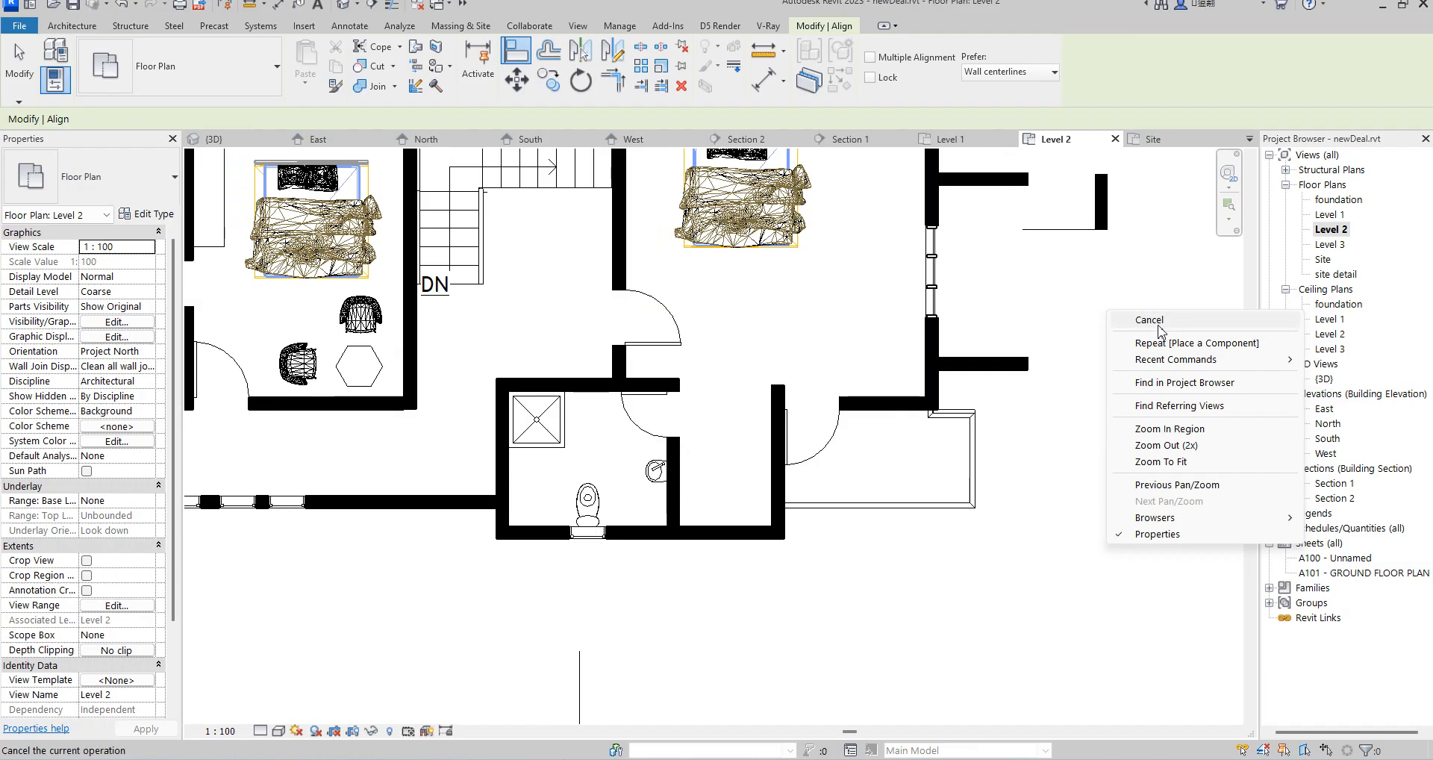
left_click(1152, 321)
Start a Vertical filled region on the balcony, sketching its boundary up the right railing's inner edge and along the bedroom wall to the door
scroll(955, 492, "down", 4)
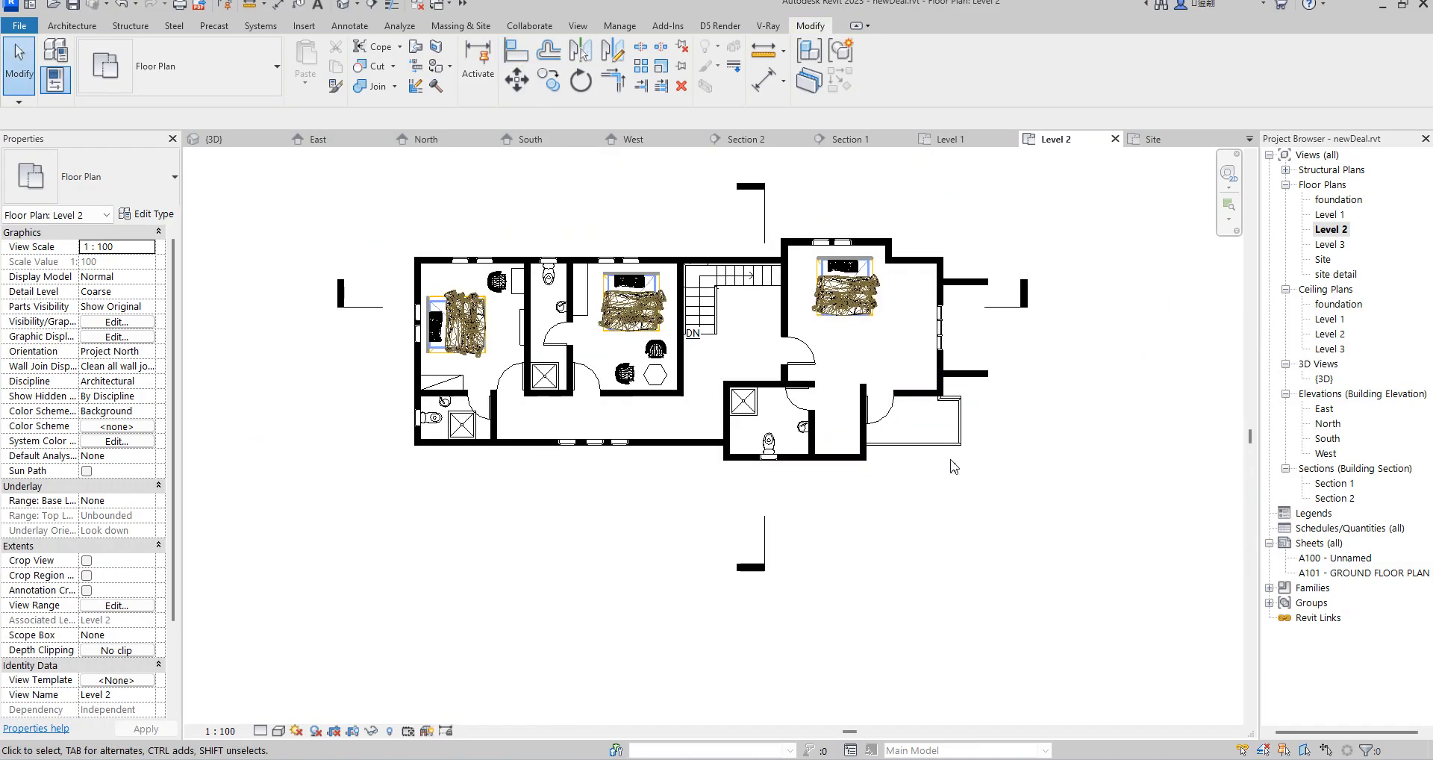
scroll(989, 401, "up", 5)
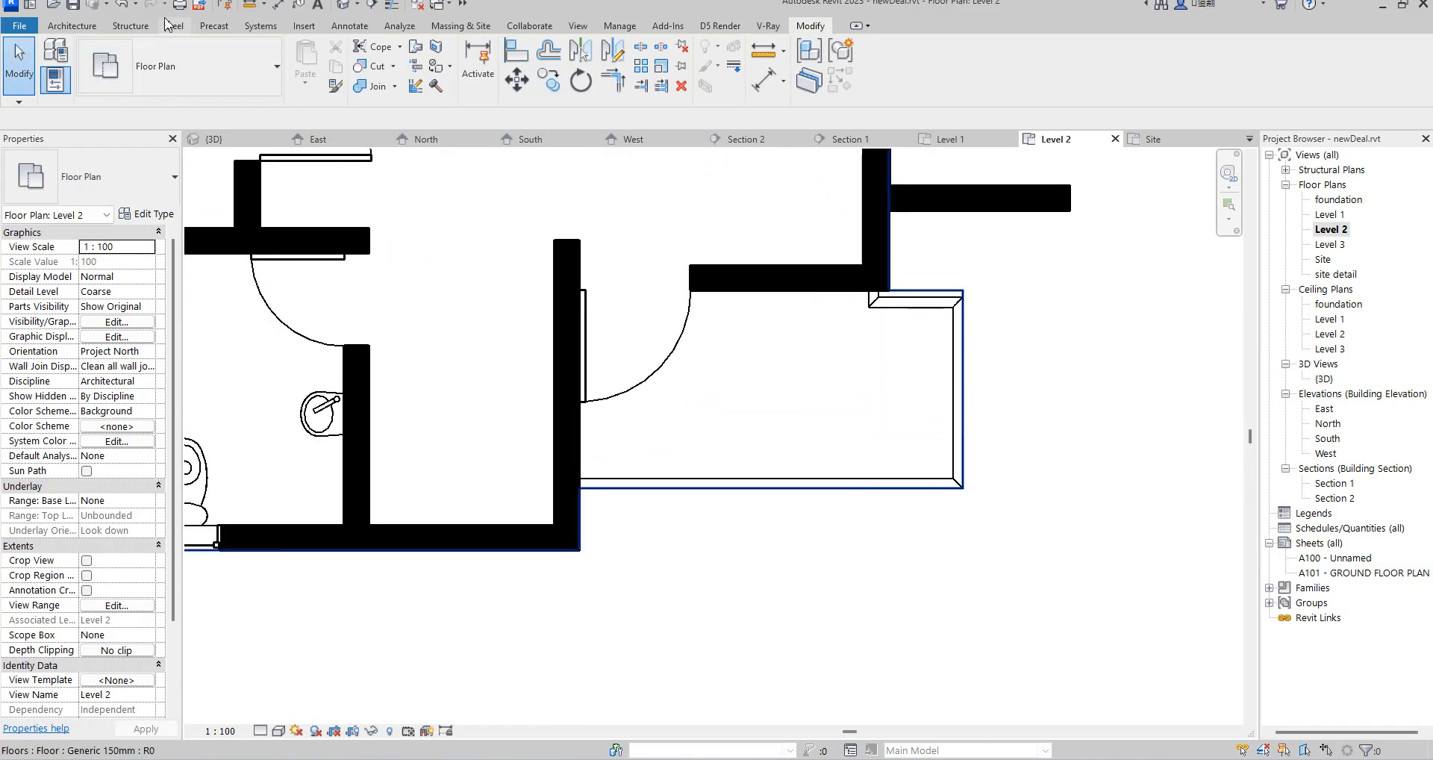
left_click(64, 26)
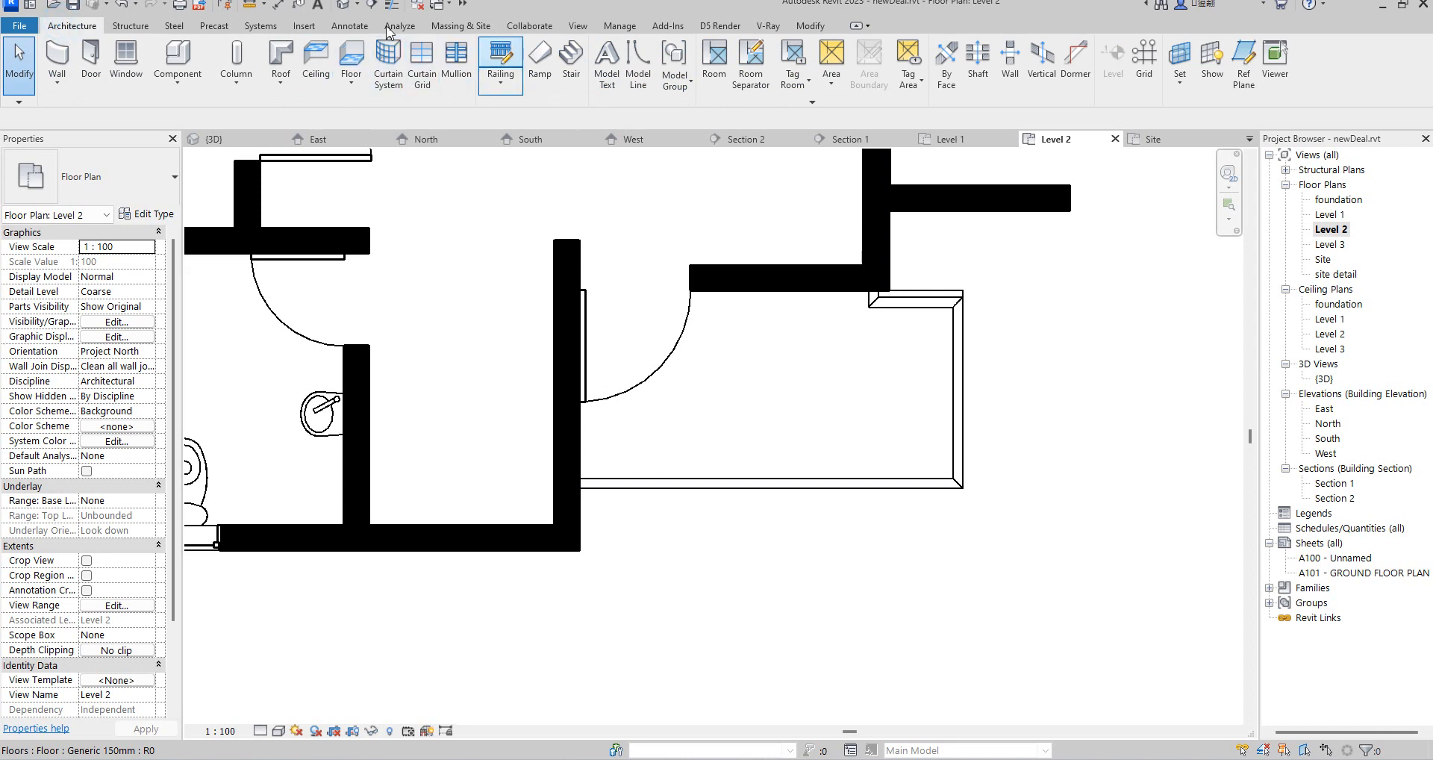
left_click(349, 26)
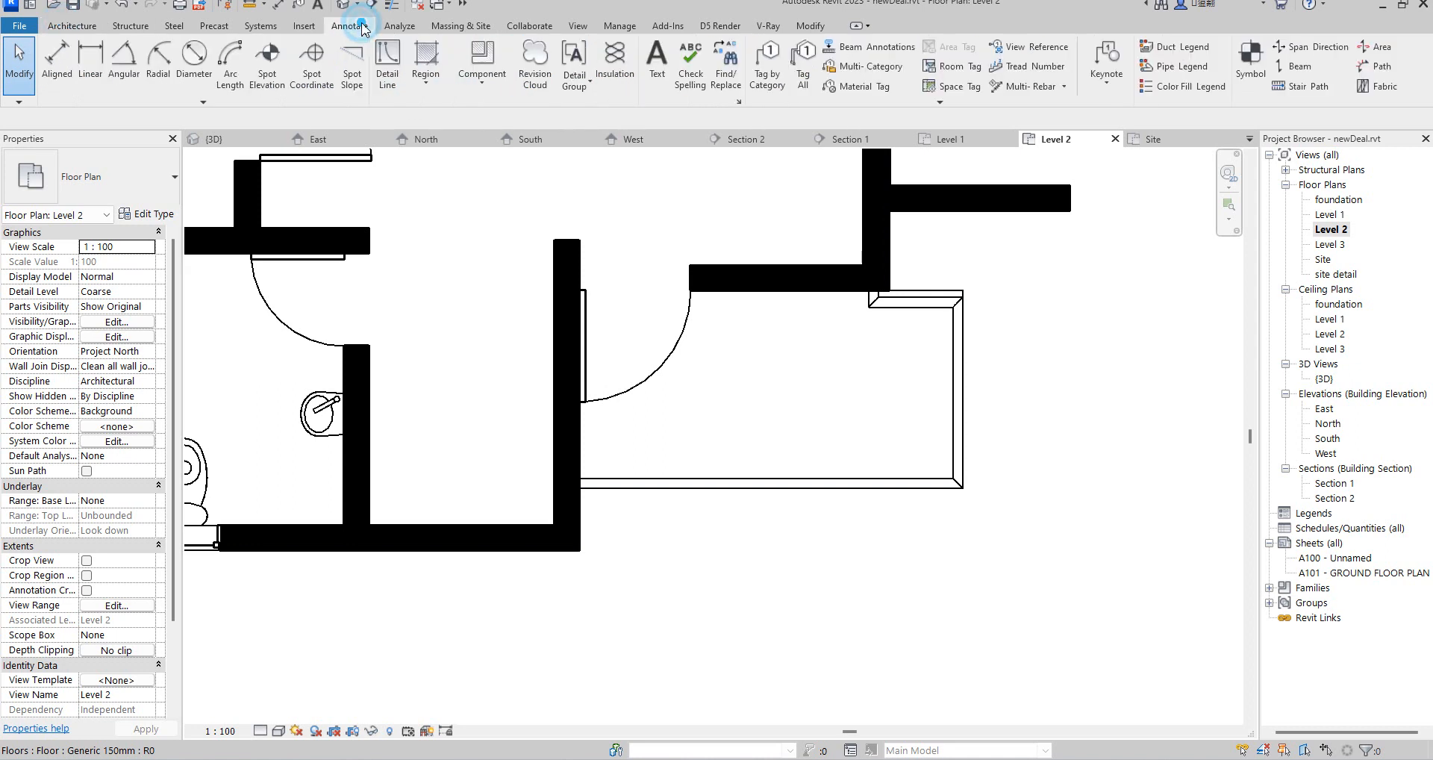
left_click(427, 81)
left_click(459, 113)
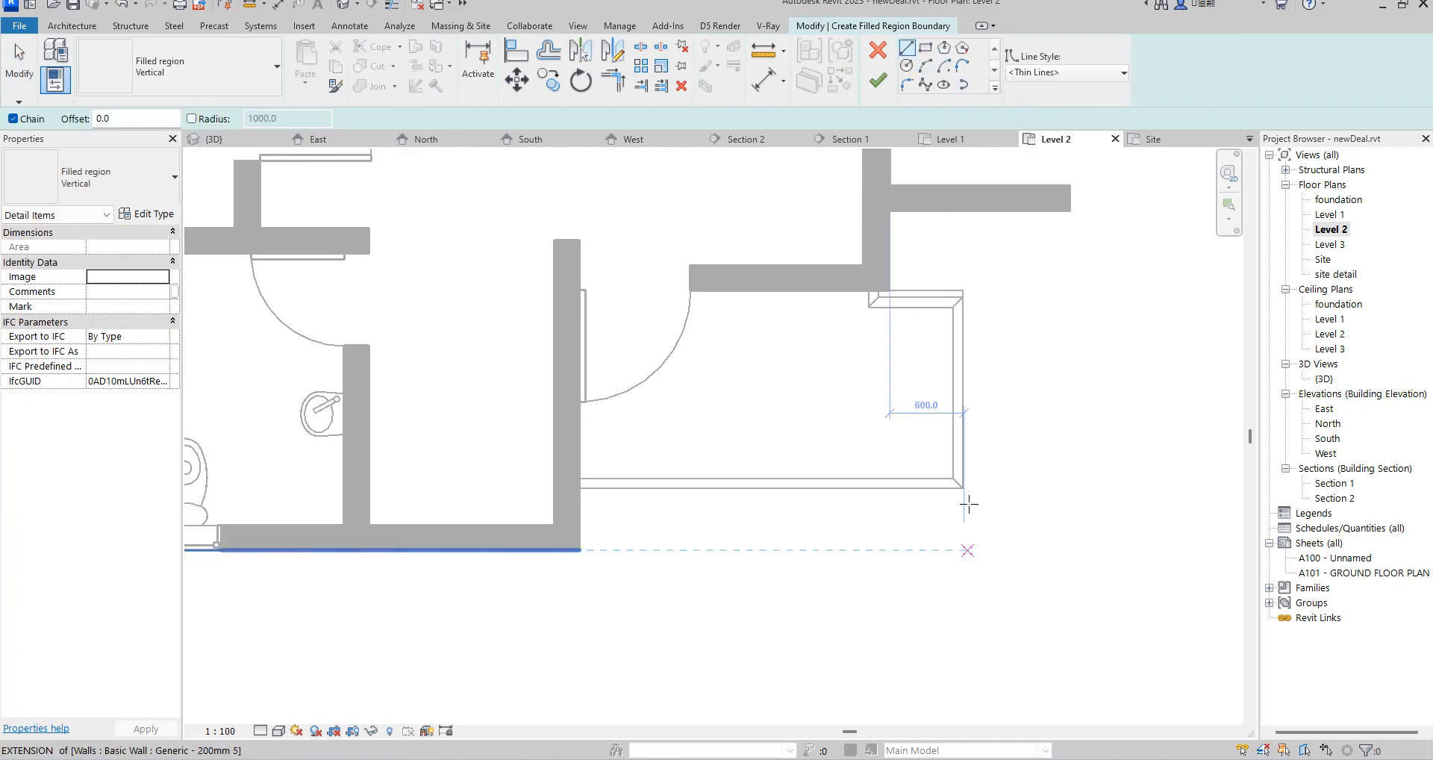
left_click(953, 304)
key("Escape")
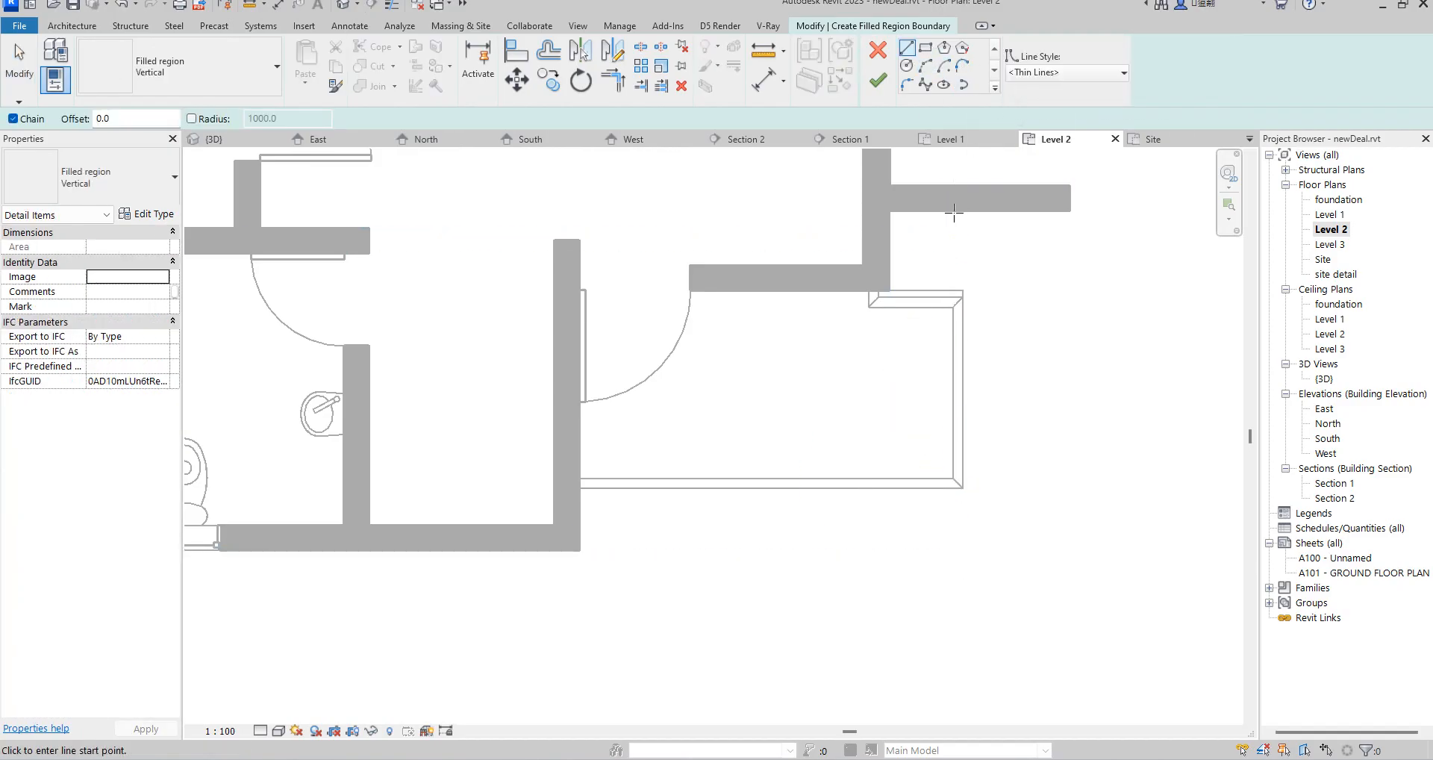
left_click(952, 478)
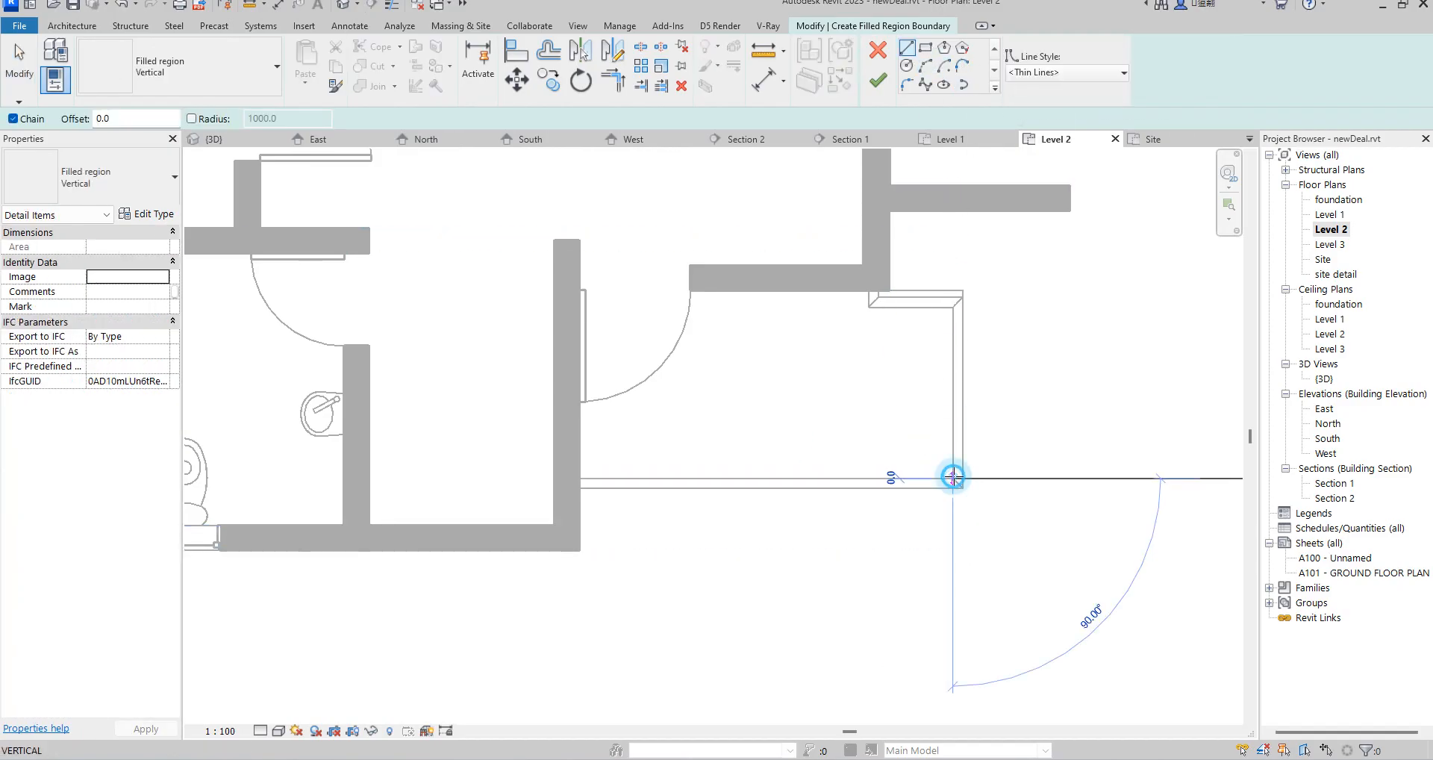
scroll(953, 306, "up", 3)
left_click(954, 306)
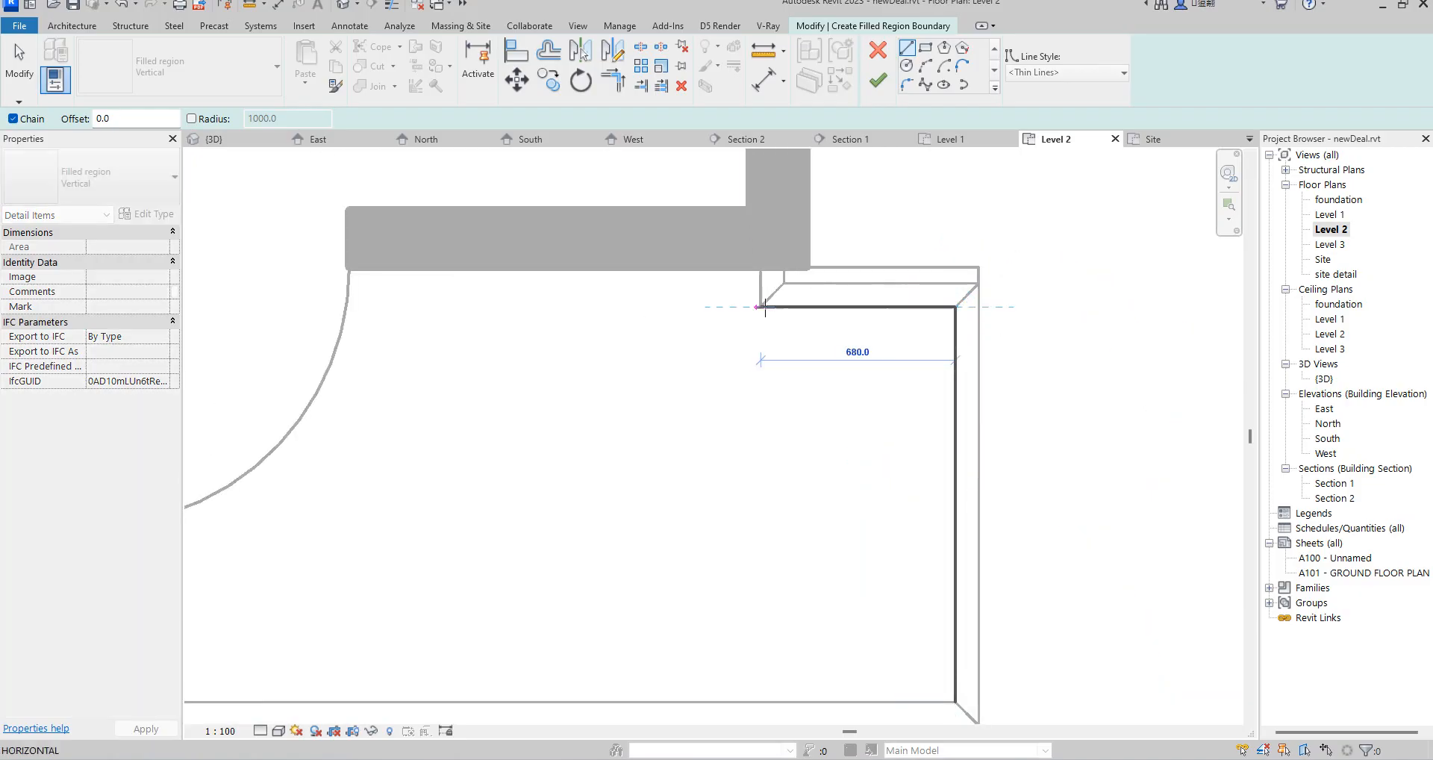
left_click(761, 306)
left_click(760, 267)
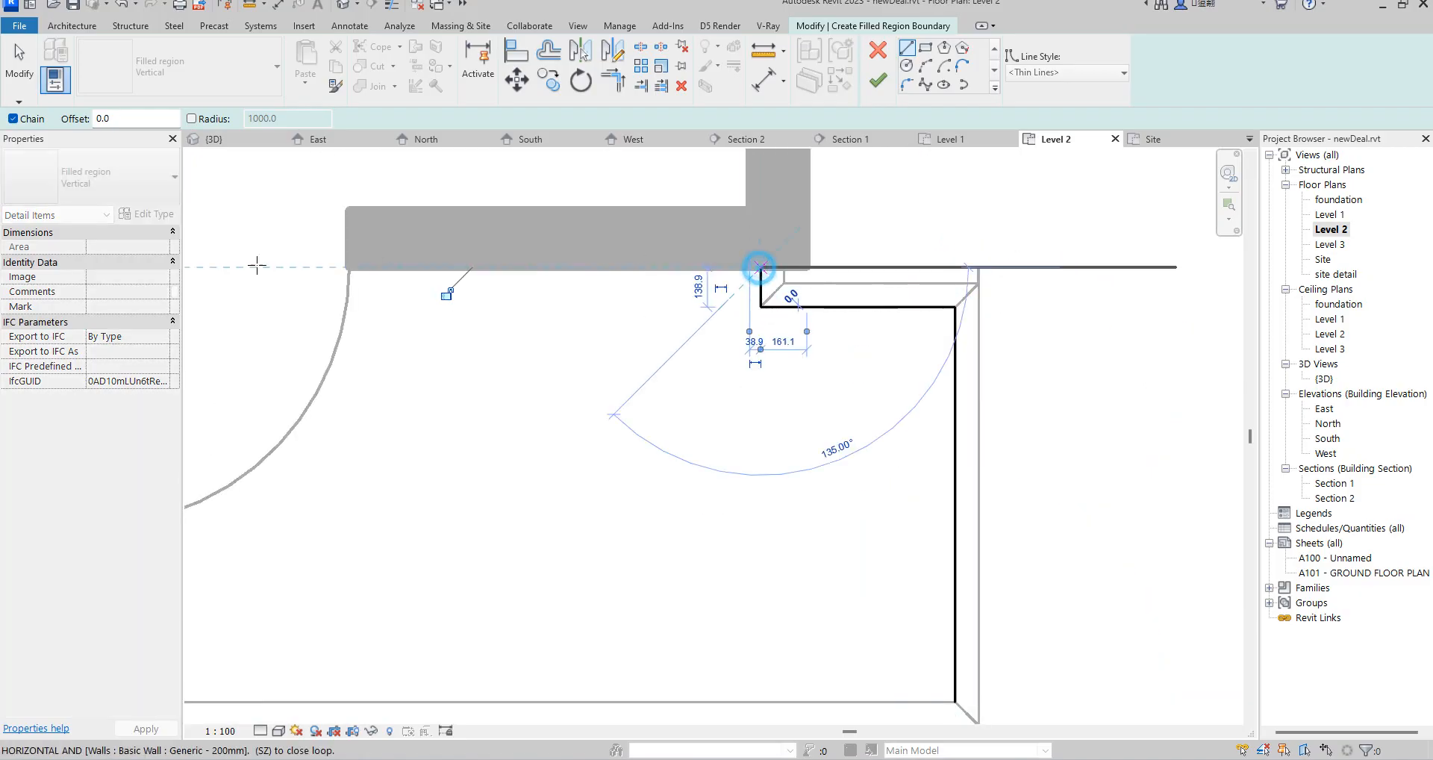
left_click(349, 267)
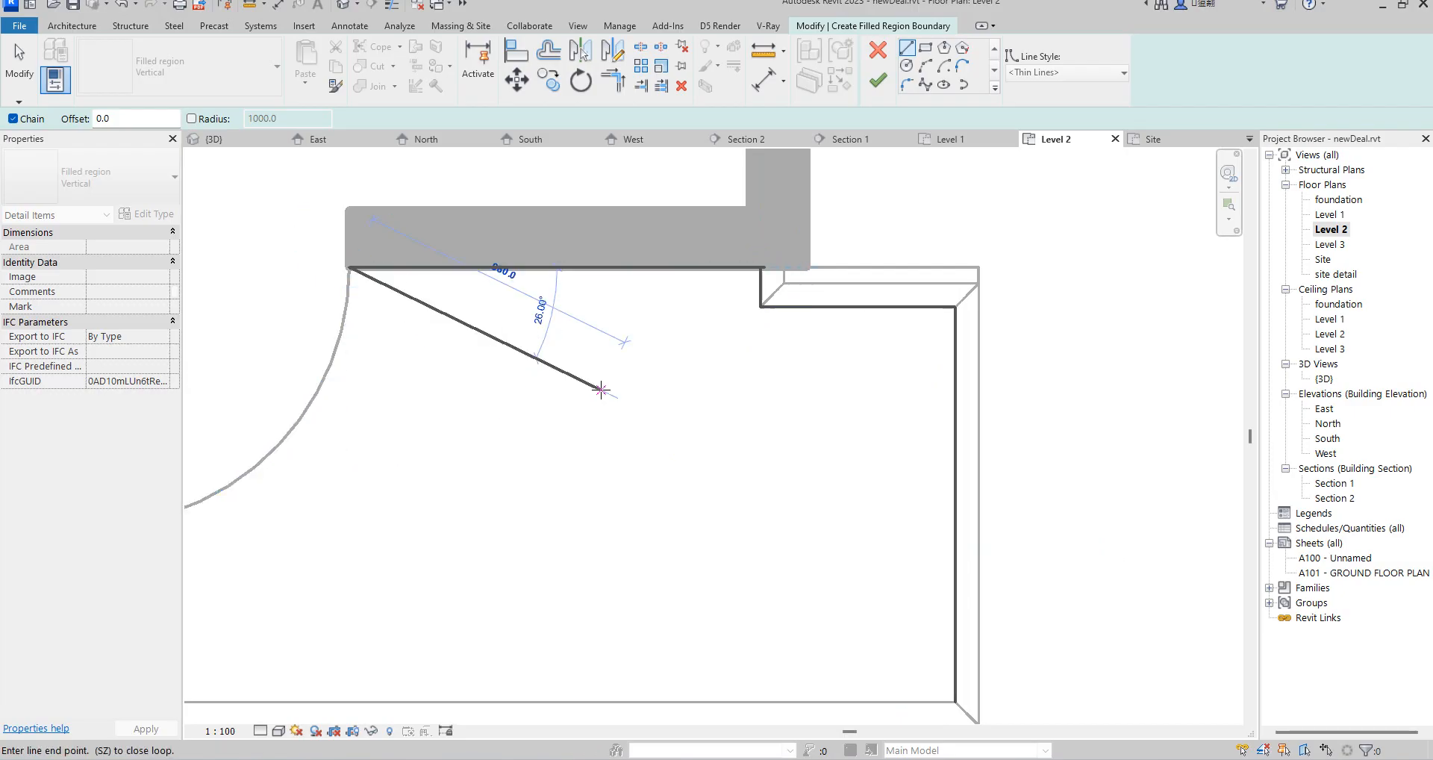
Close the balcony region along the door opening, side wall and lower railing, finish it and change its type to Diagonal Crosshatch 3
scroll(607, 383, "down", 2)
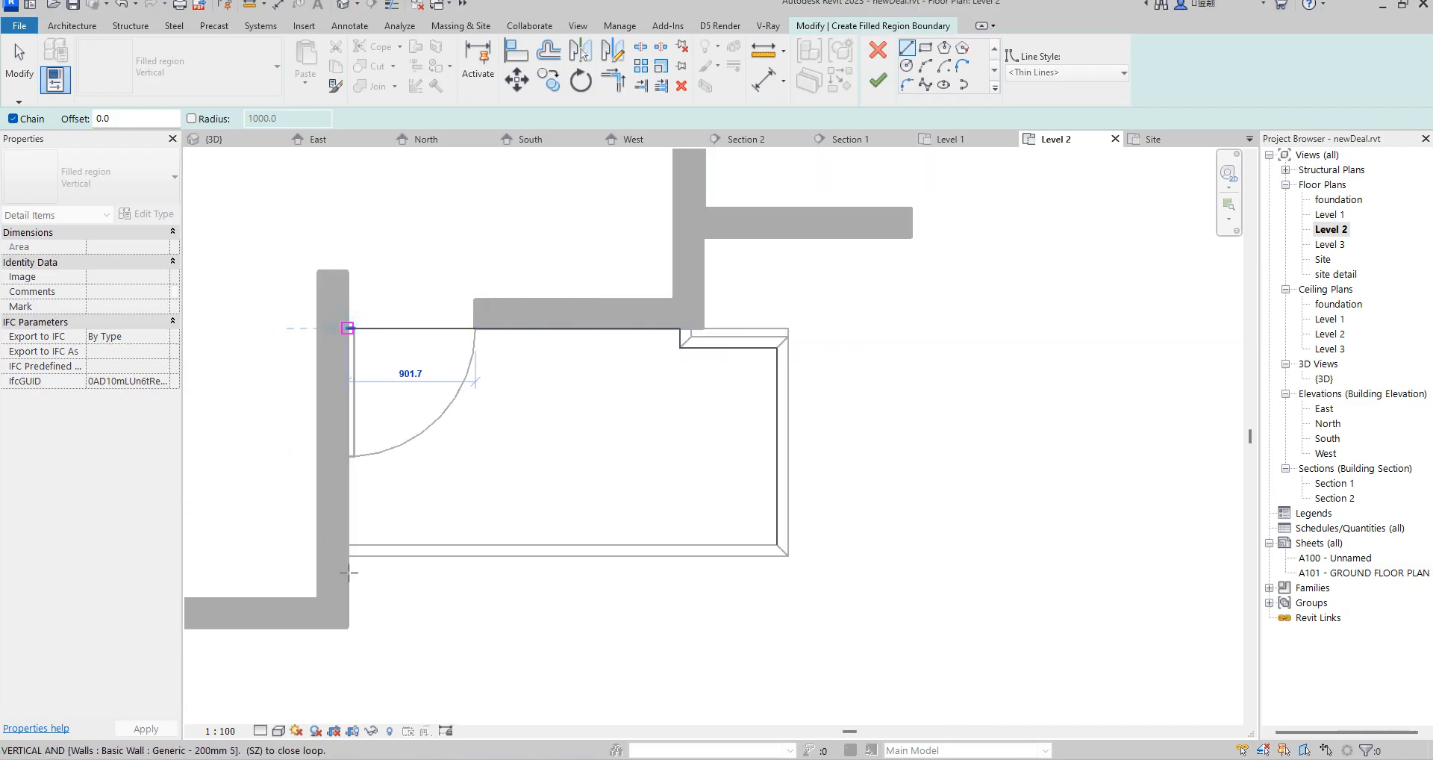
left_click(347, 327)
left_click(347, 545)
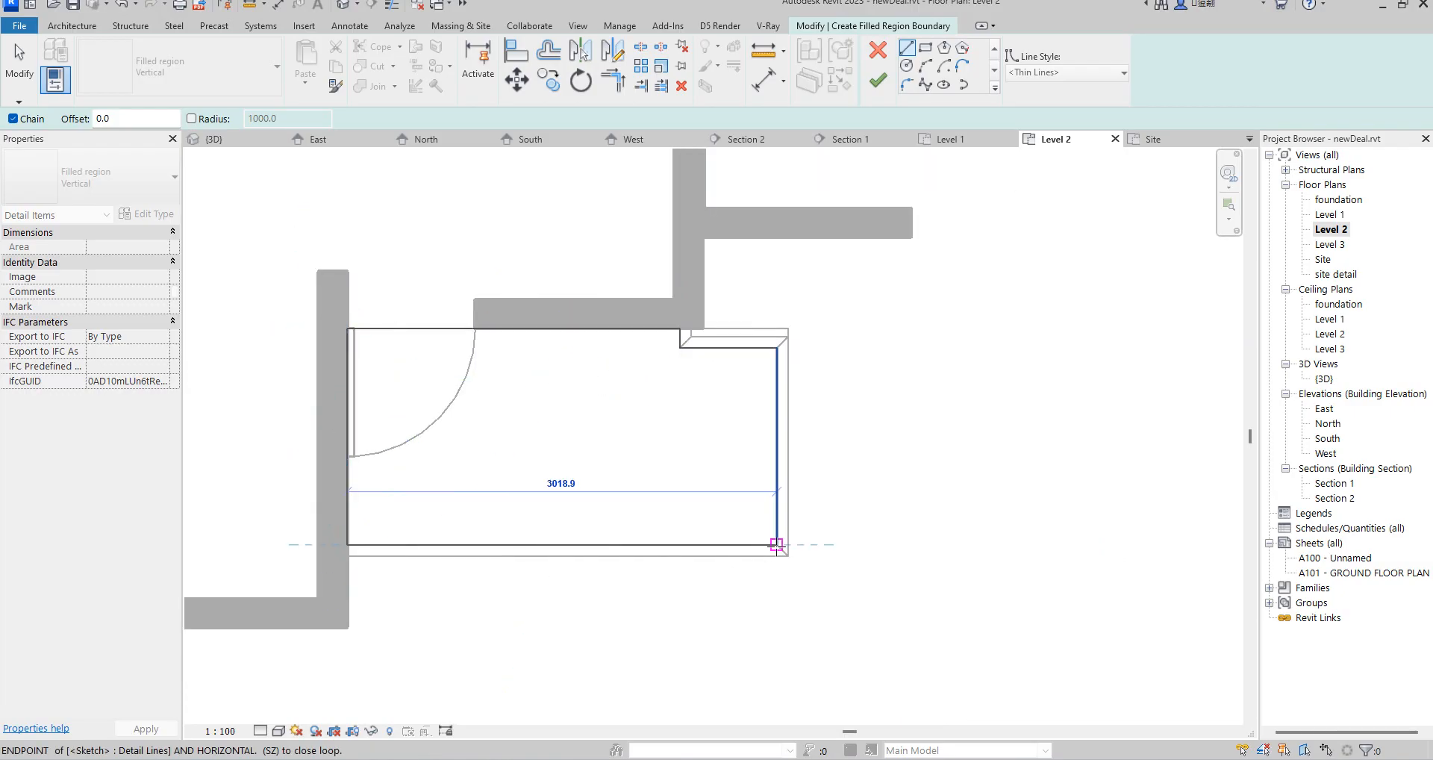
key("Escape")
left_click(877, 83)
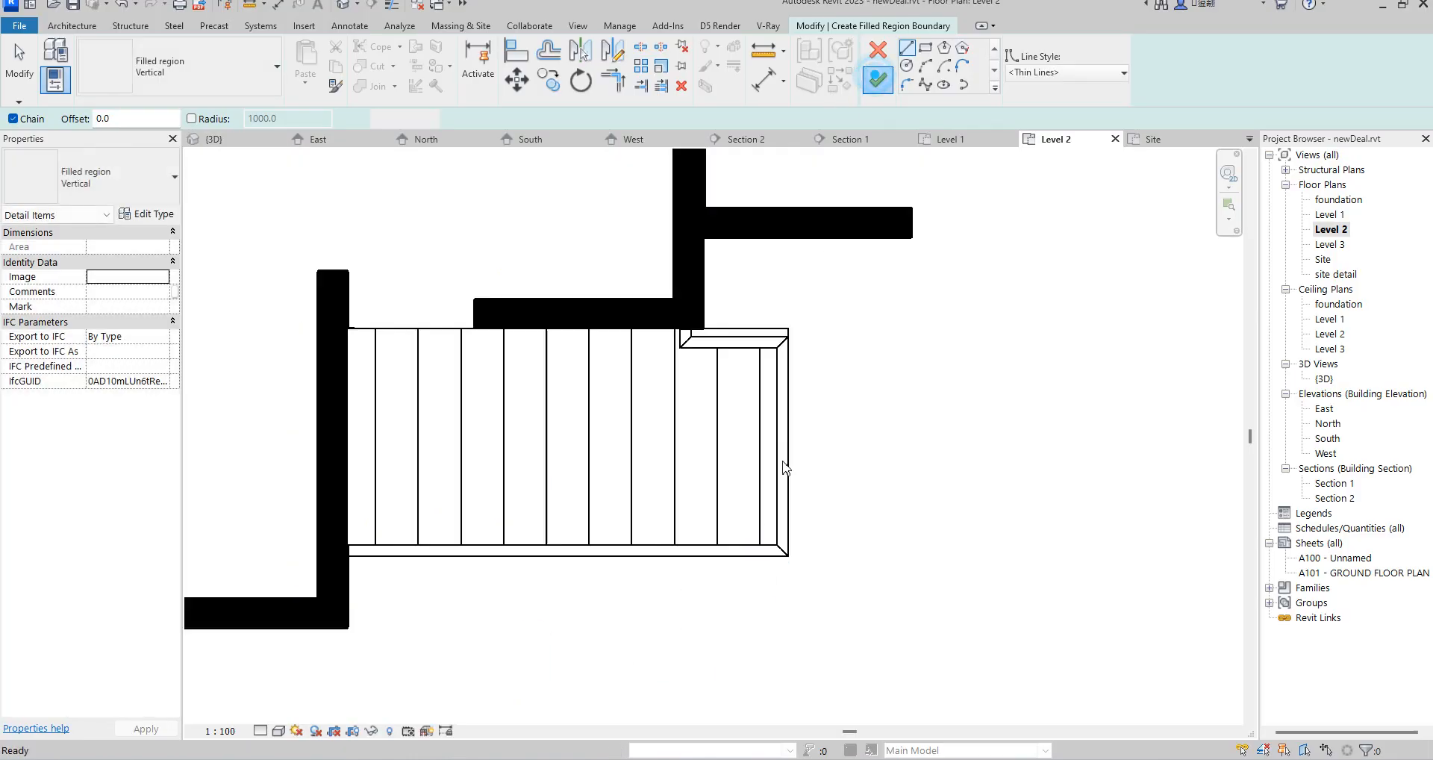
left_click(132, 173)
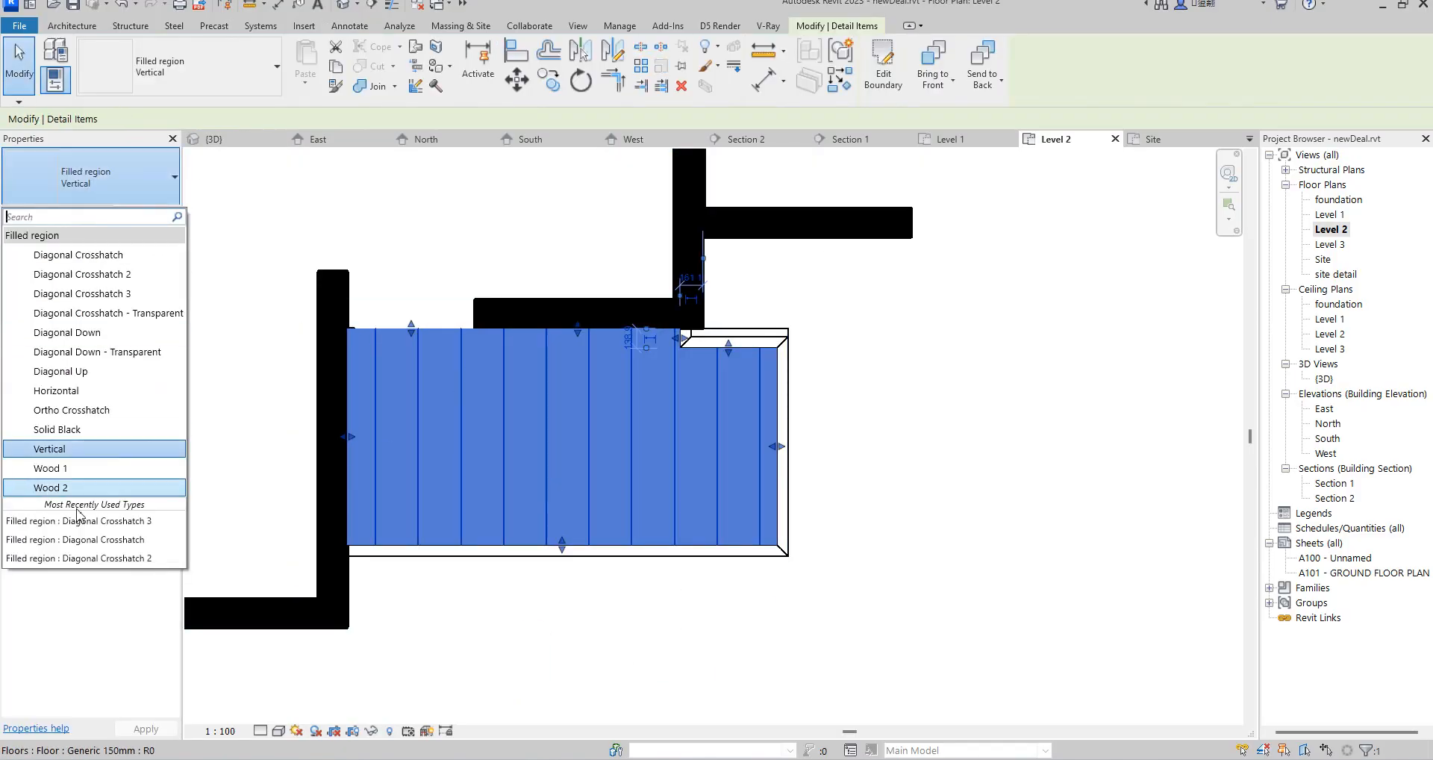
left_click(137, 515)
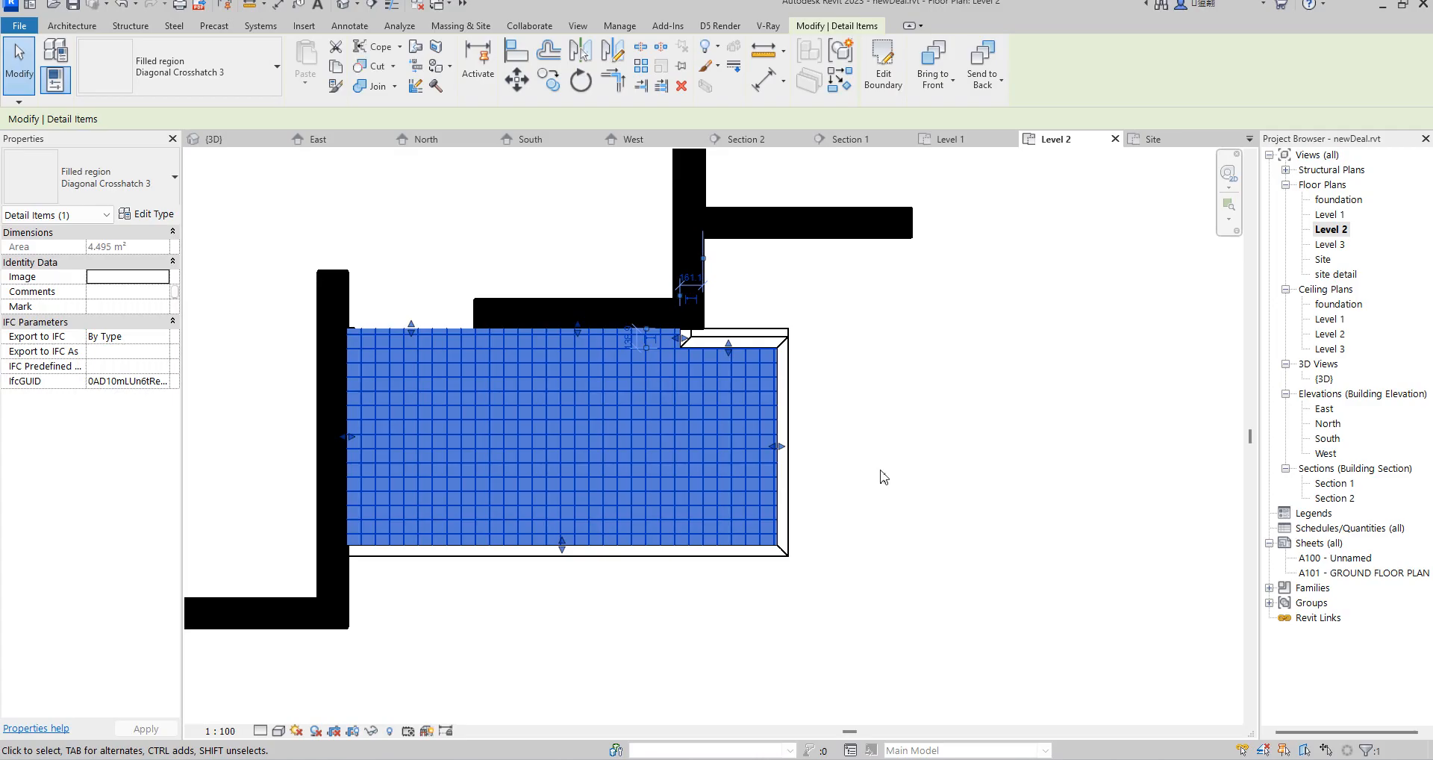
Override the balcony filled region's graphics in this view with 40 surface transparency and foreground pattern color RGB 223-223-223
right_click(490, 394)
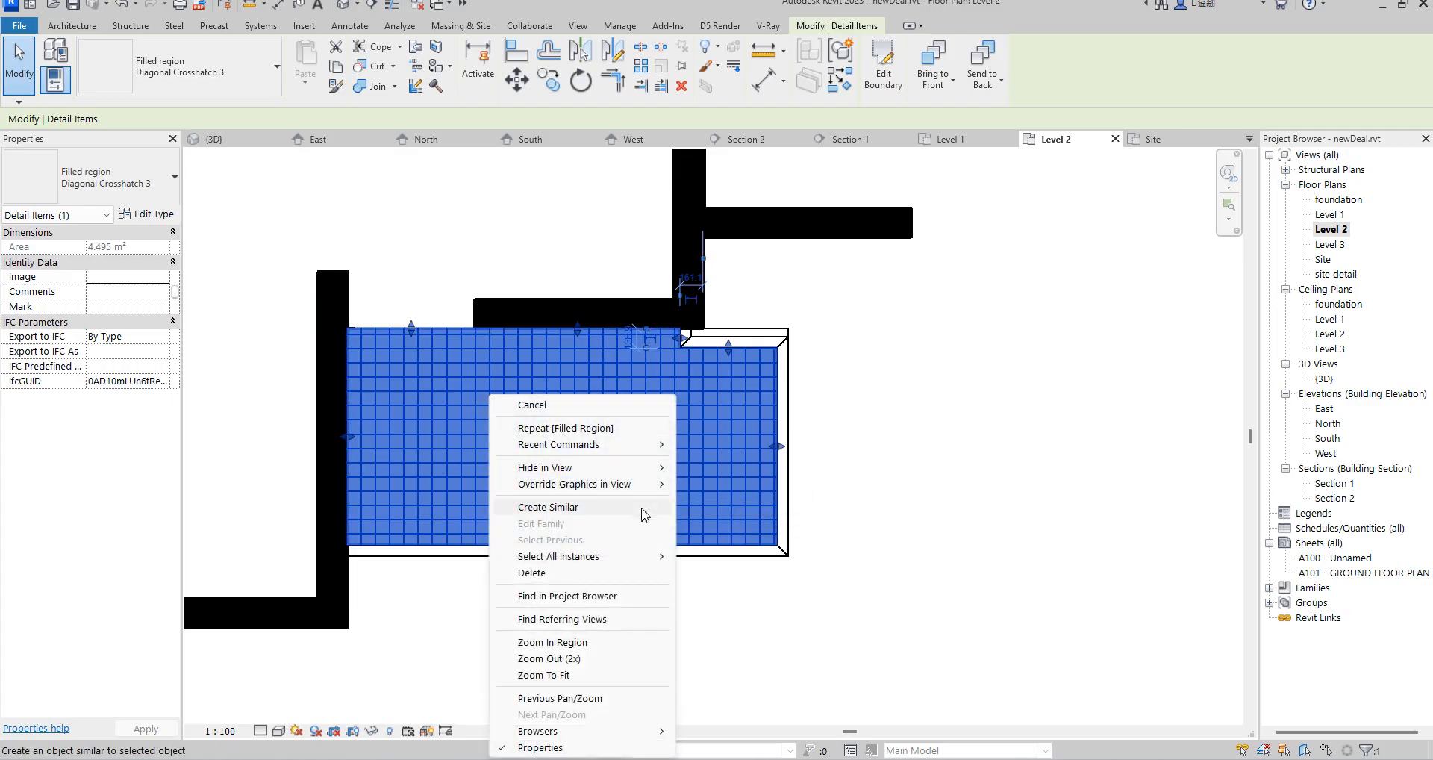
mouse_move(657, 470)
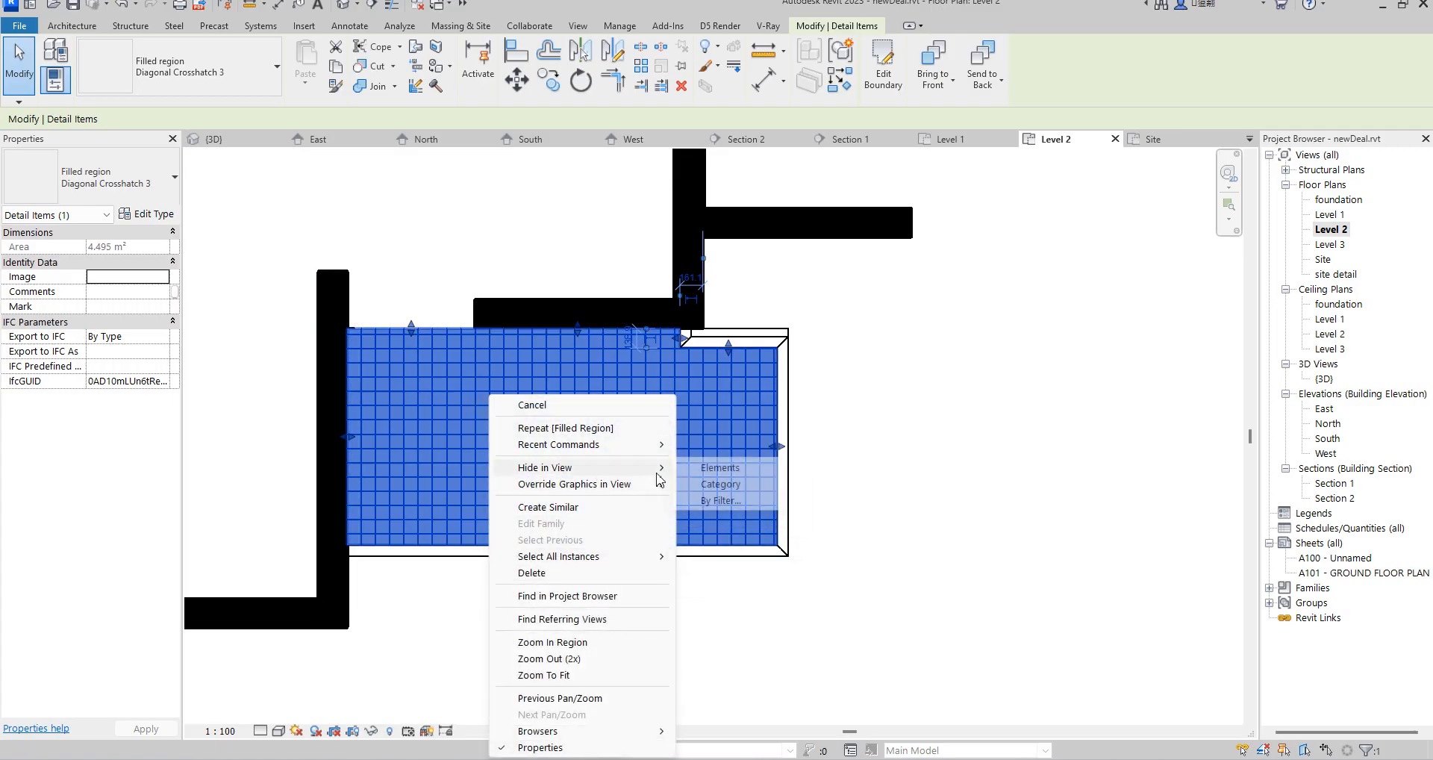
left_click(762, 484)
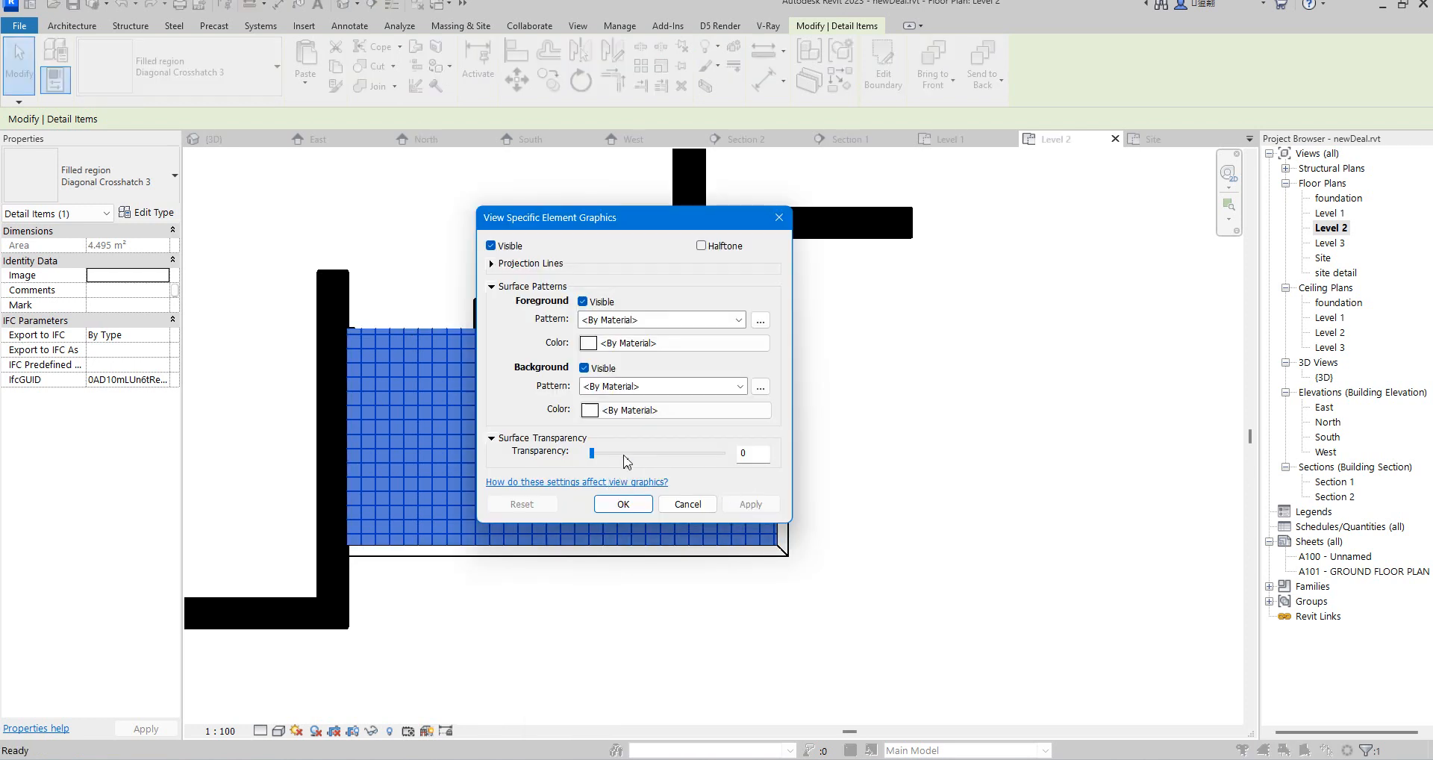
left_click(623, 453)
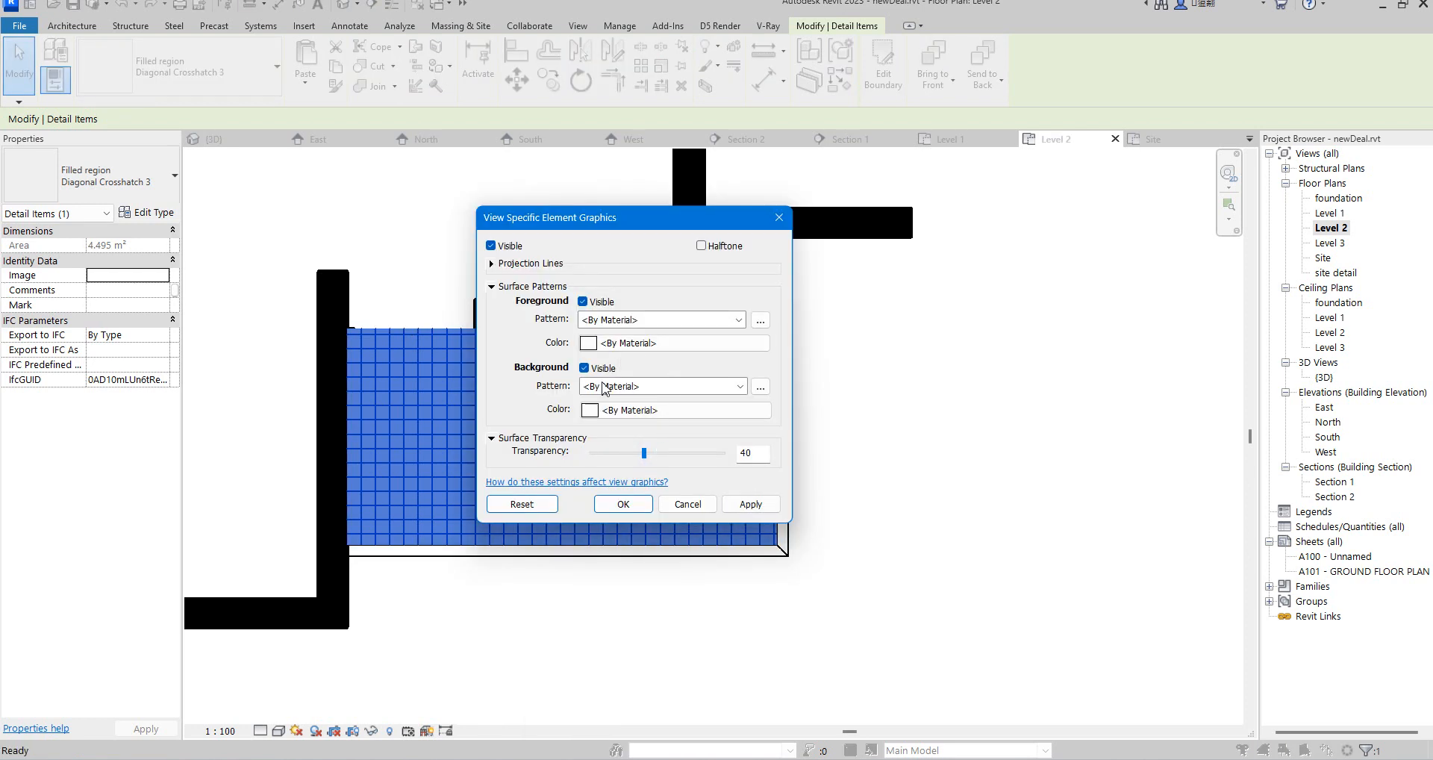
left_click(589, 343)
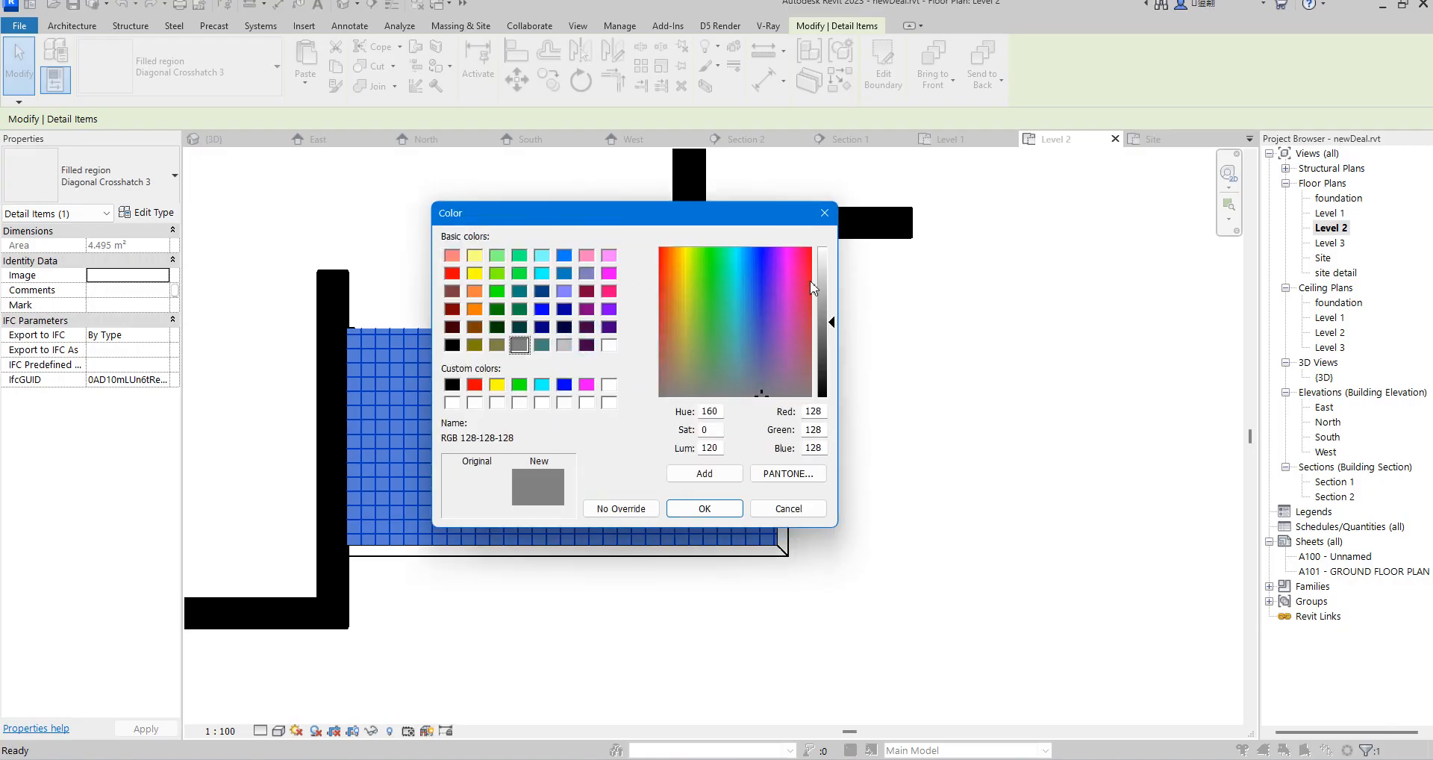
left_click(821, 266)
left_click(724, 510)
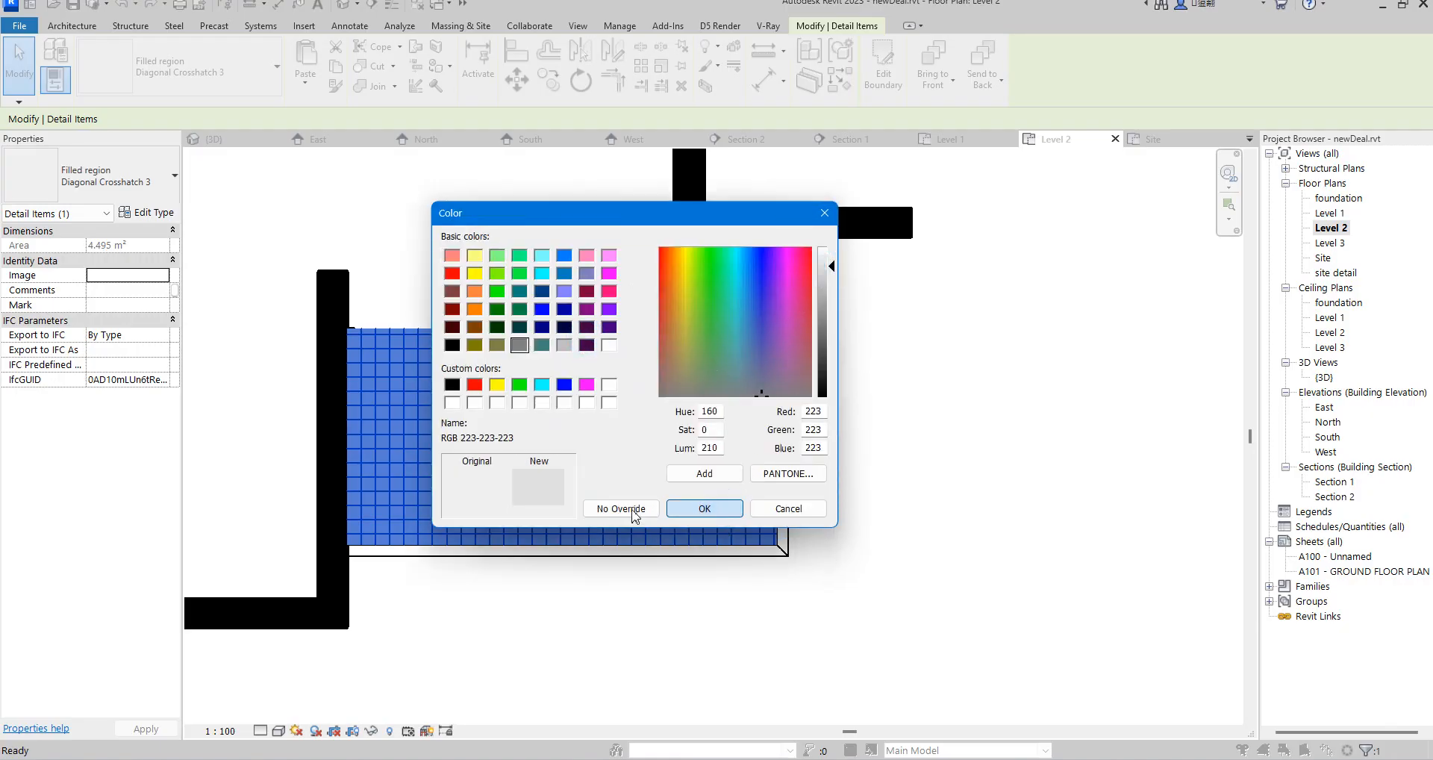
left_click(616, 507)
left_click(871, 520)
Flip the facing of the M_Single-Flush balcony door so it swings into the right bedroom
scroll(871, 520, "down", 3)
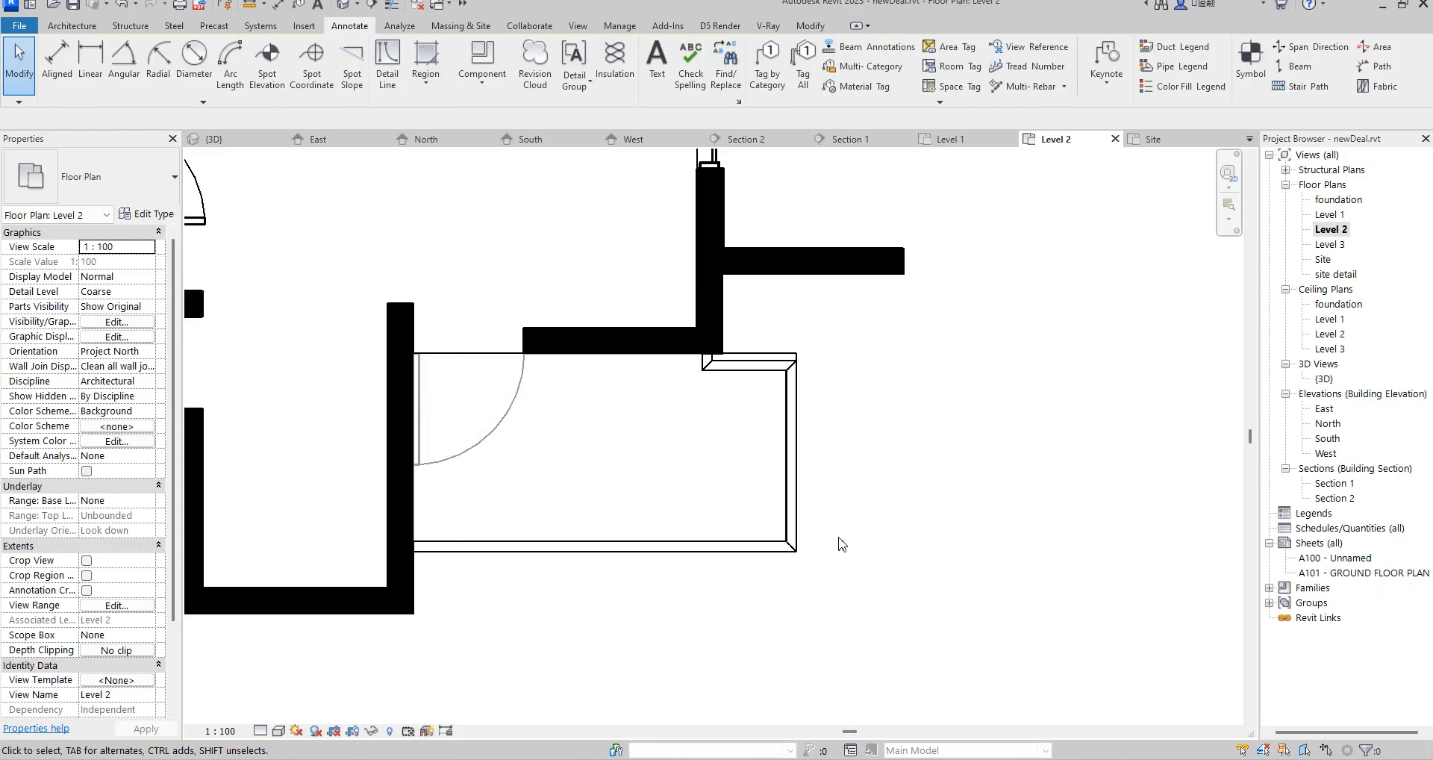
left_click(671, 444)
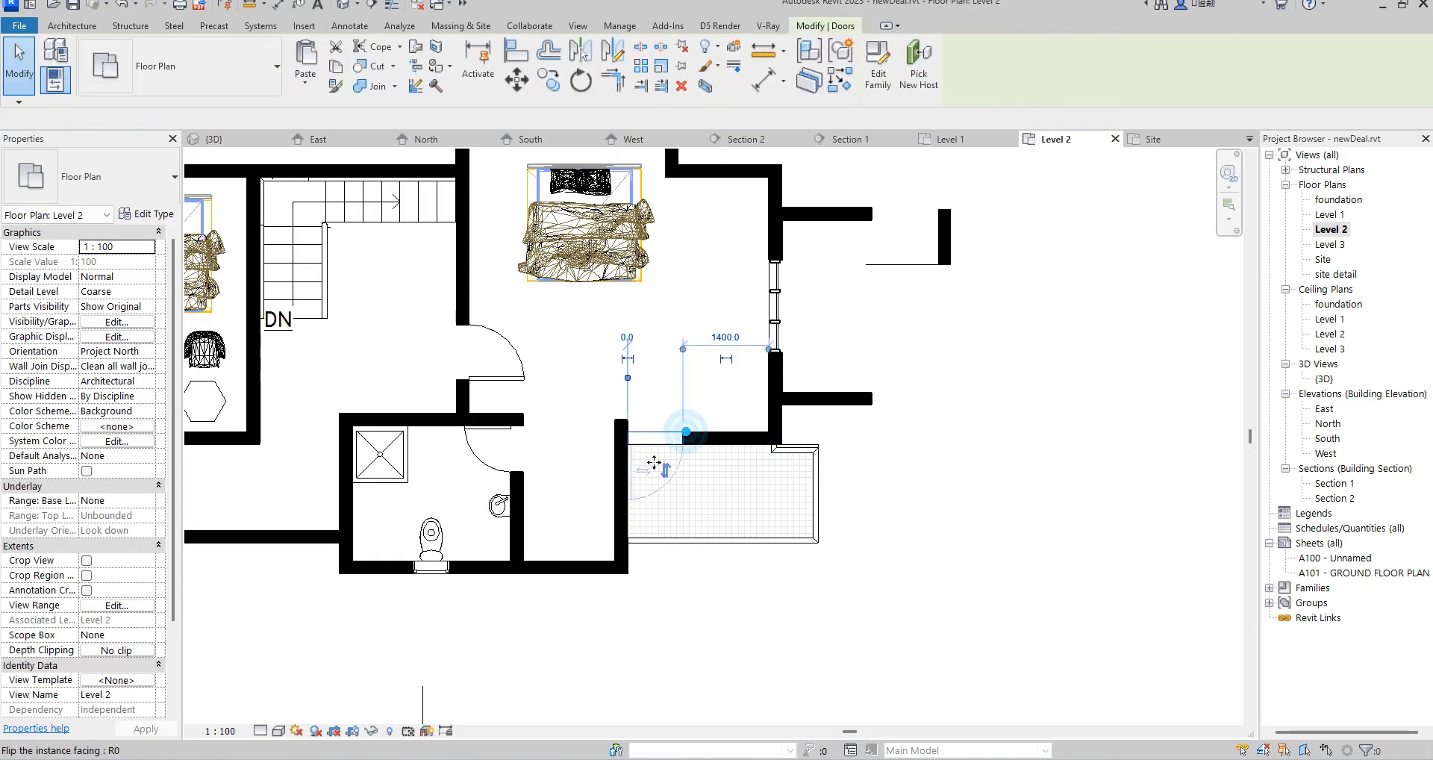
left_click(672, 468)
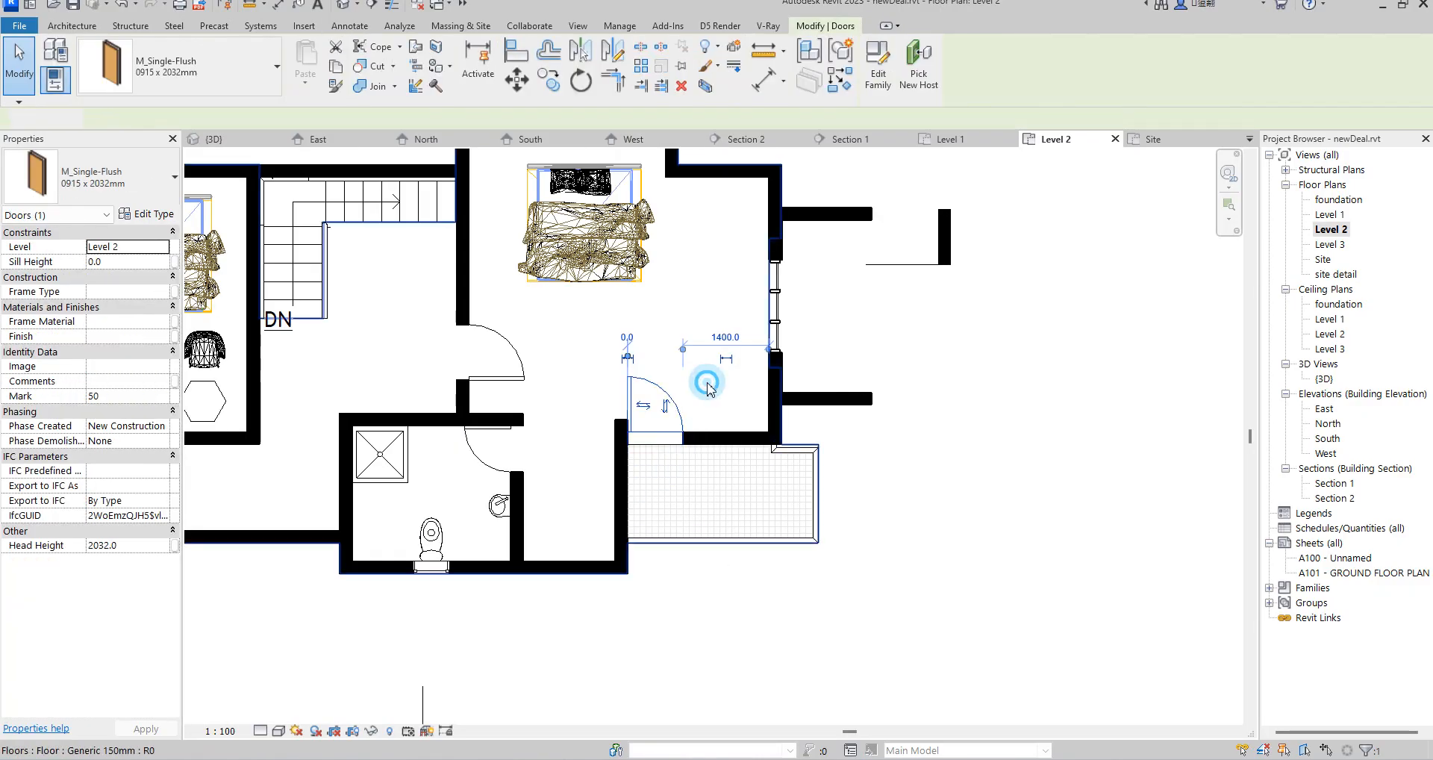
left_click(707, 383)
left_click(1022, 395)
Copy the middle bedroom's two Cosmos Armchair 008 chairs and hexagonal table into the right bedroom, near the right wall's window
scroll(805, 519, "down", 5)
scroll(568, 427, "up", 1)
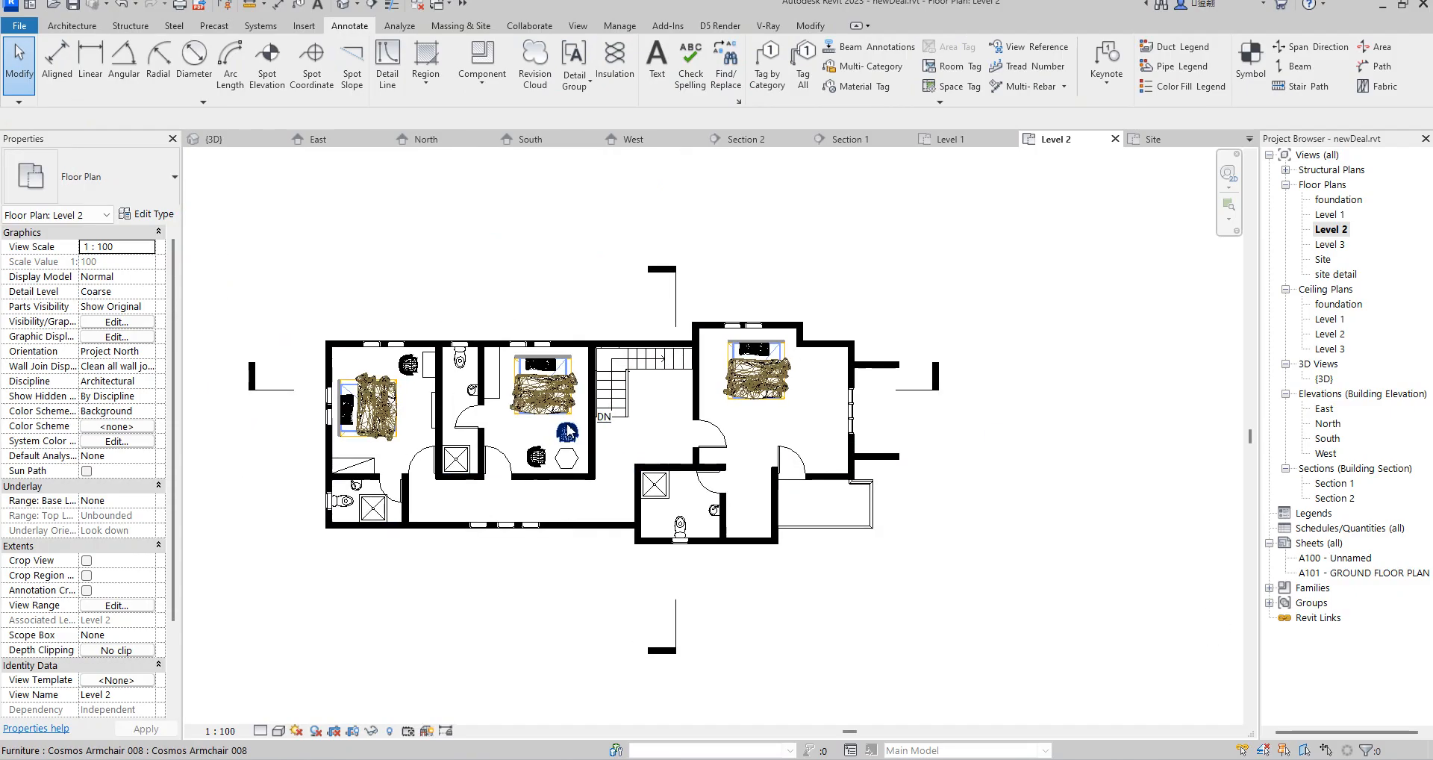
scroll(568, 433, "up", 5)
left_click(492, 466)
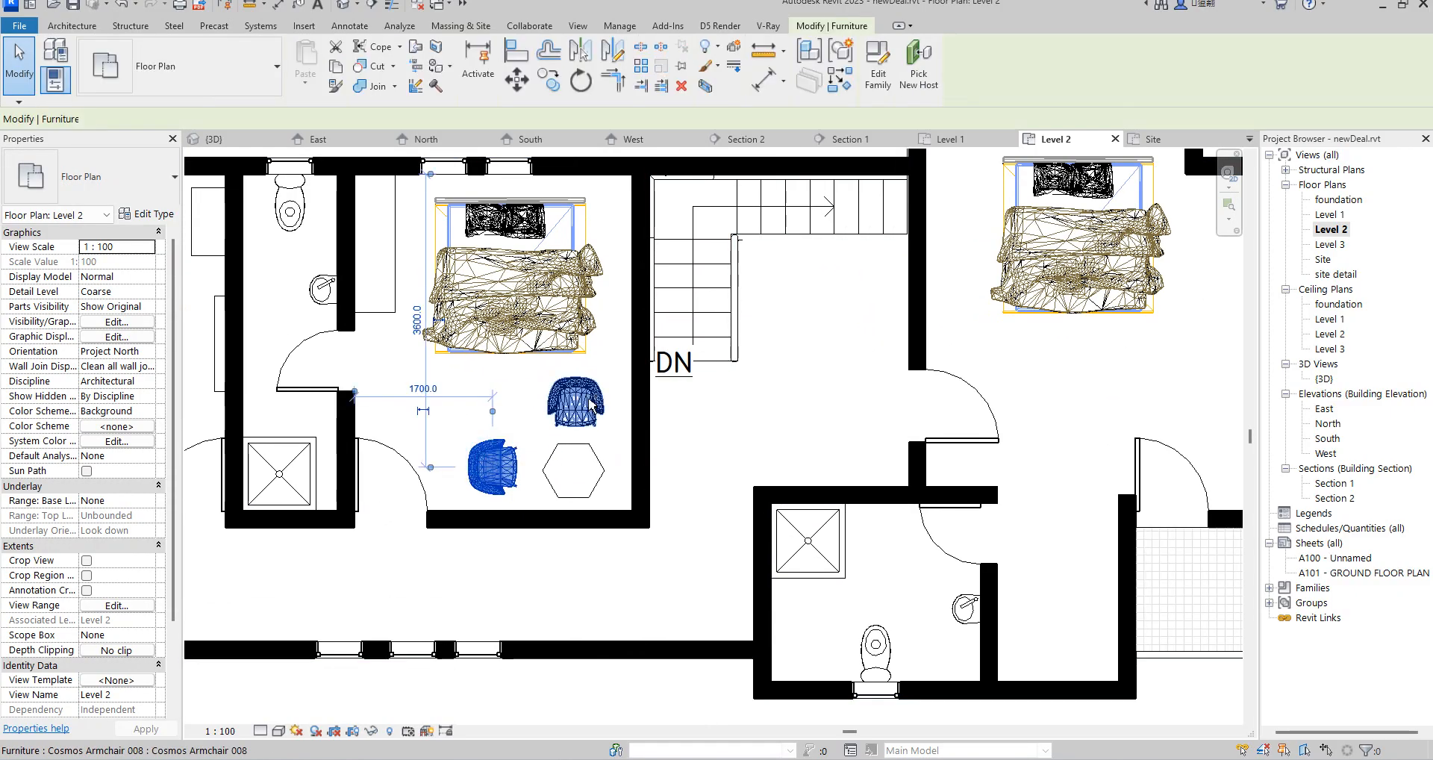
left_click(592, 403, "ctrl")
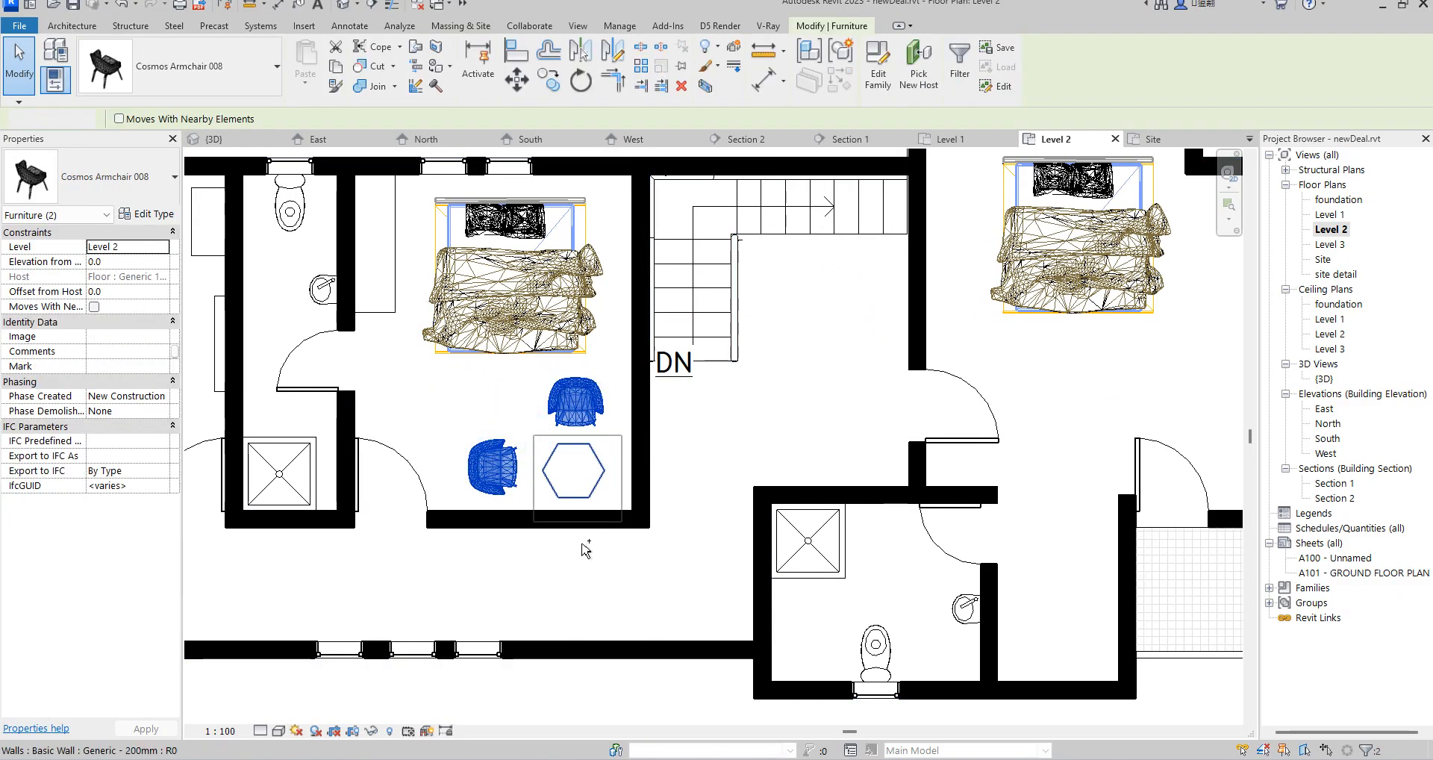
left_click_drag(534, 435, 622, 521, "ctrl")
left_click(551, 82)
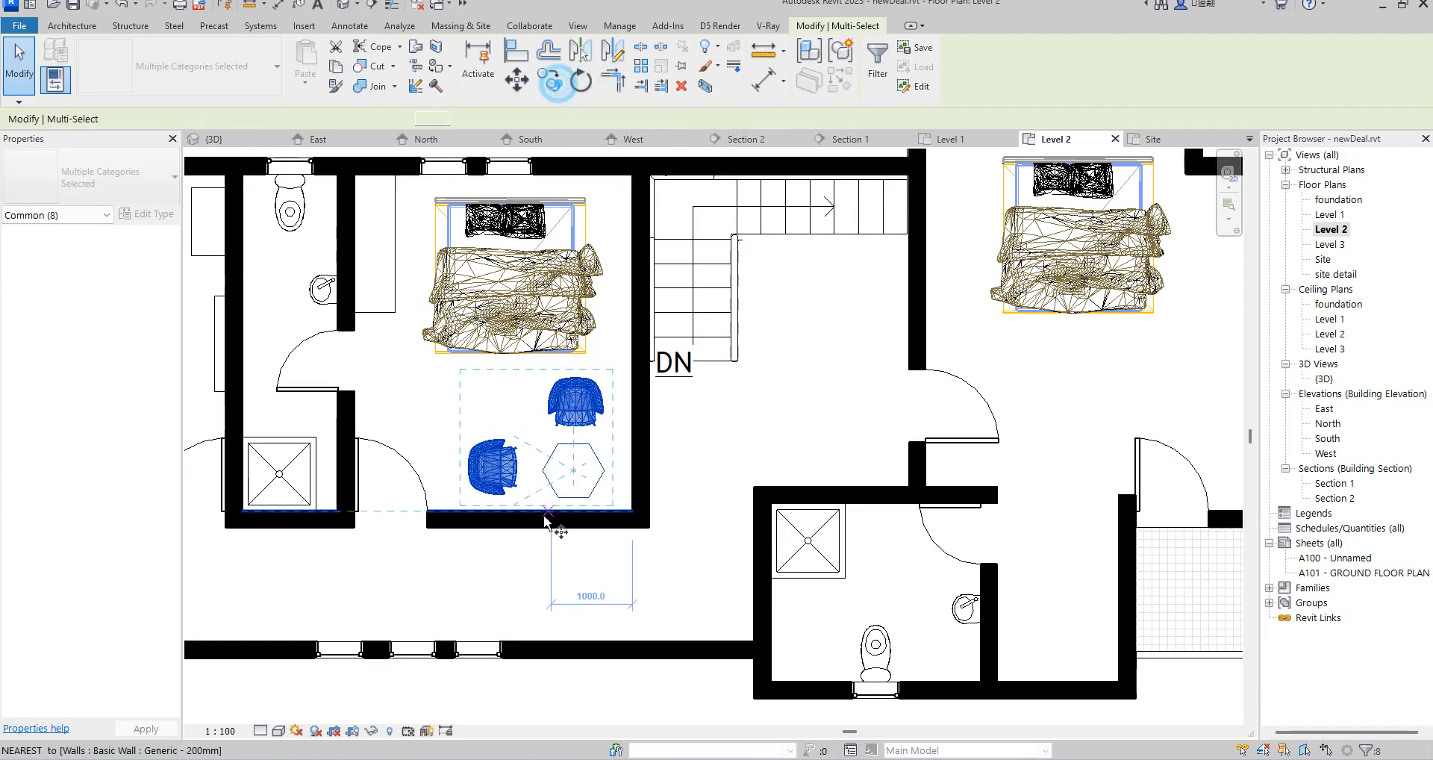
left_click(588, 470)
scroll(567, 462, "down", 2)
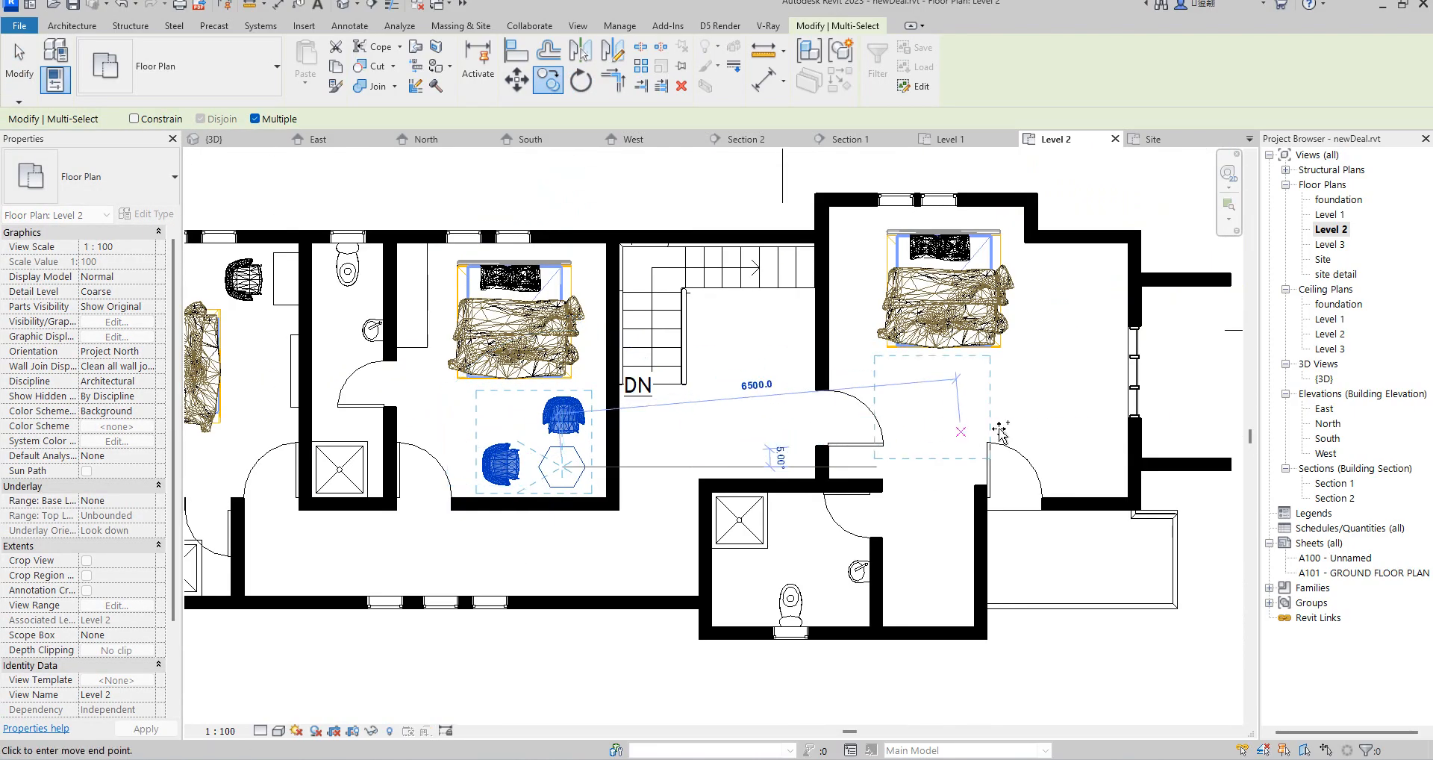
scroll(1074, 433, "up", 2)
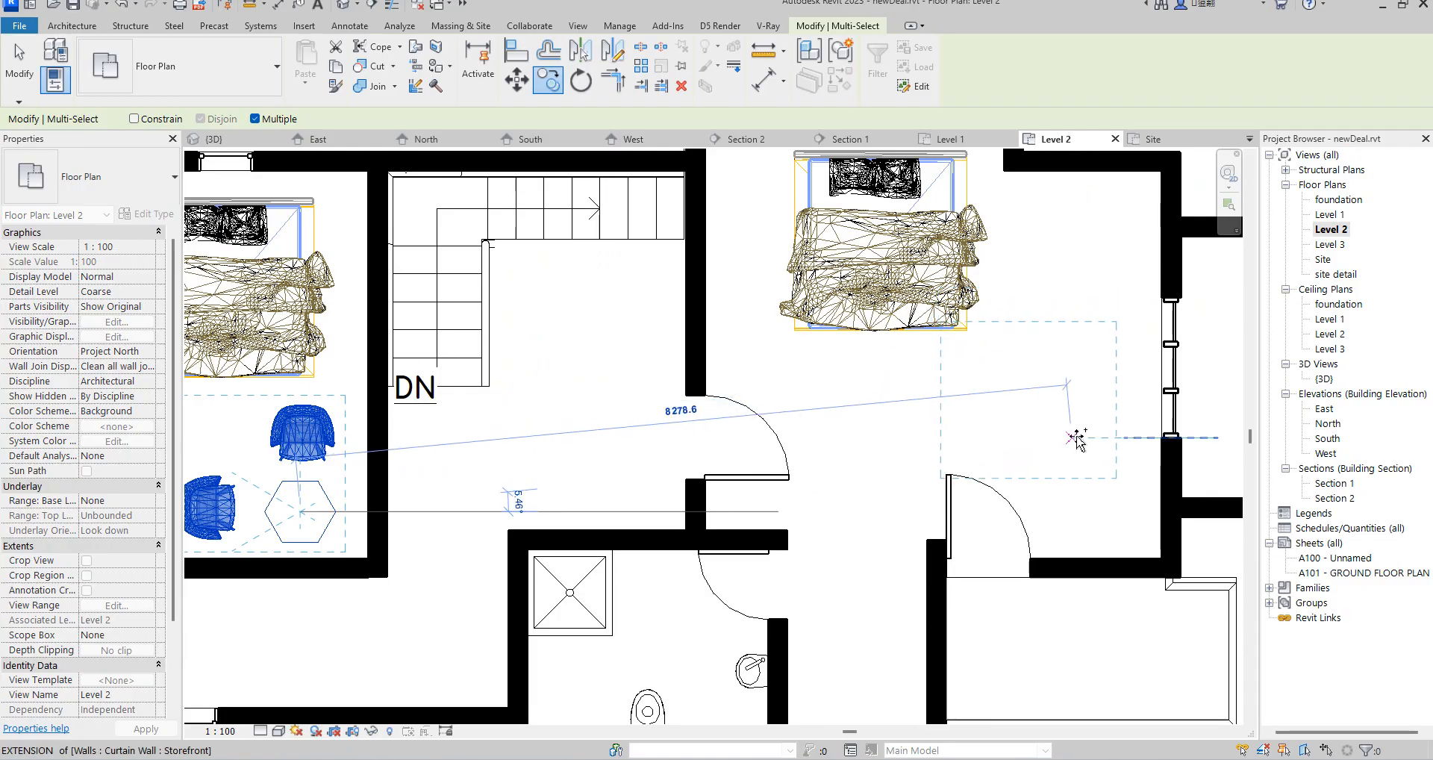
left_click(1078, 436)
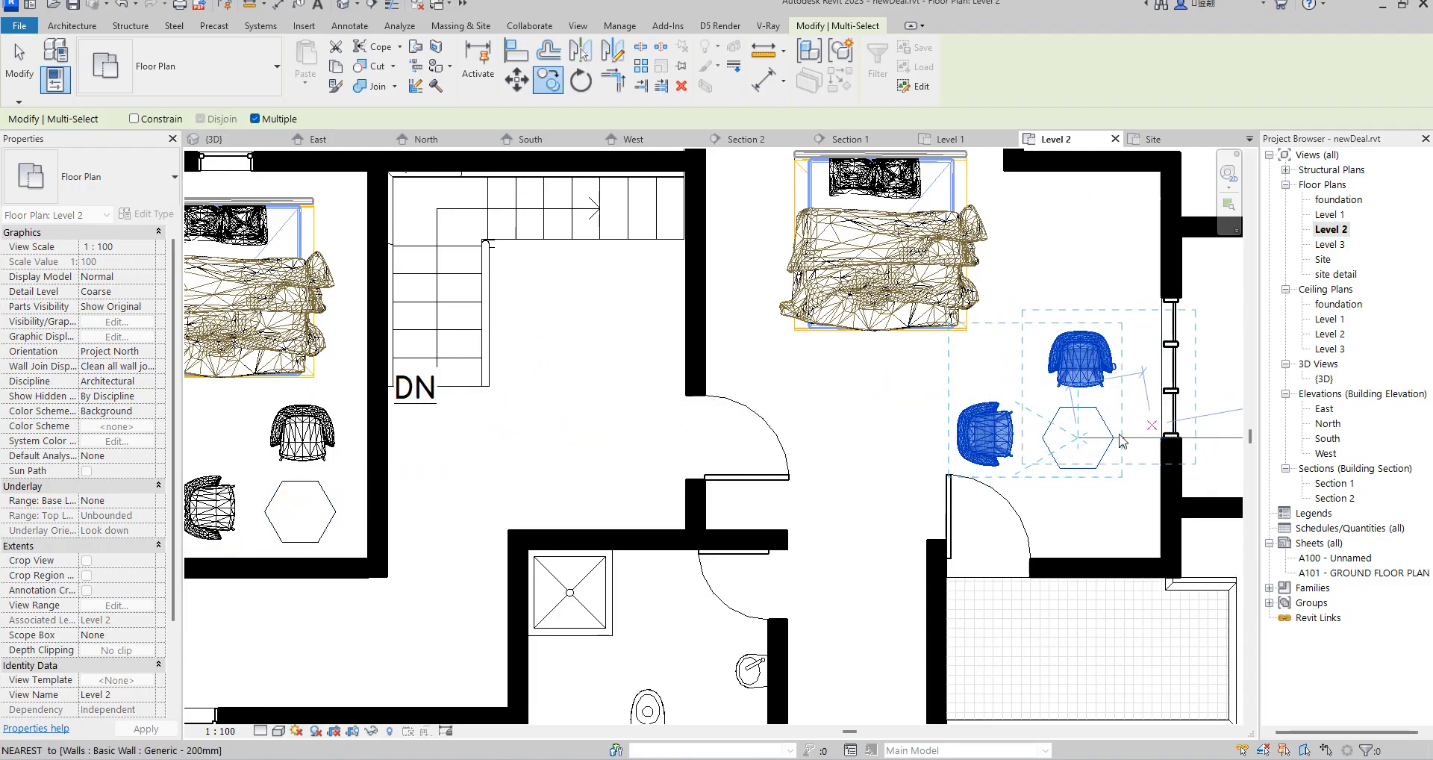
End the multiple copy of the armchairs and hexagonal table in the right bedroom
scroll(1120, 440, "down", 4)
key("Escape")
key("Escape")
Draw an L-shaped closet outline in thin detail lines beside the right bathroom: 1100 across, 1600 up and 400 to the wall
scroll(1016, 405, "up", 3)
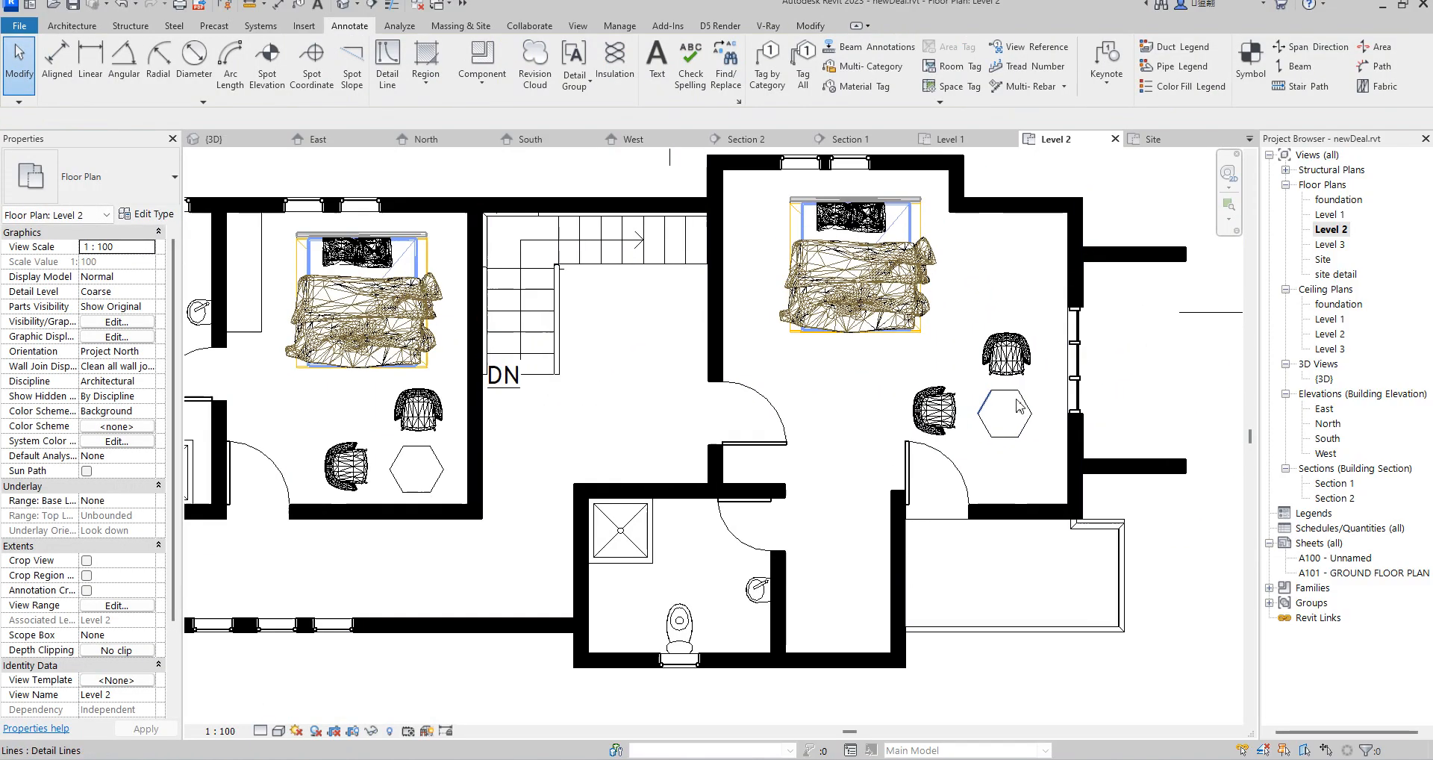
scroll(887, 440, "down", 3)
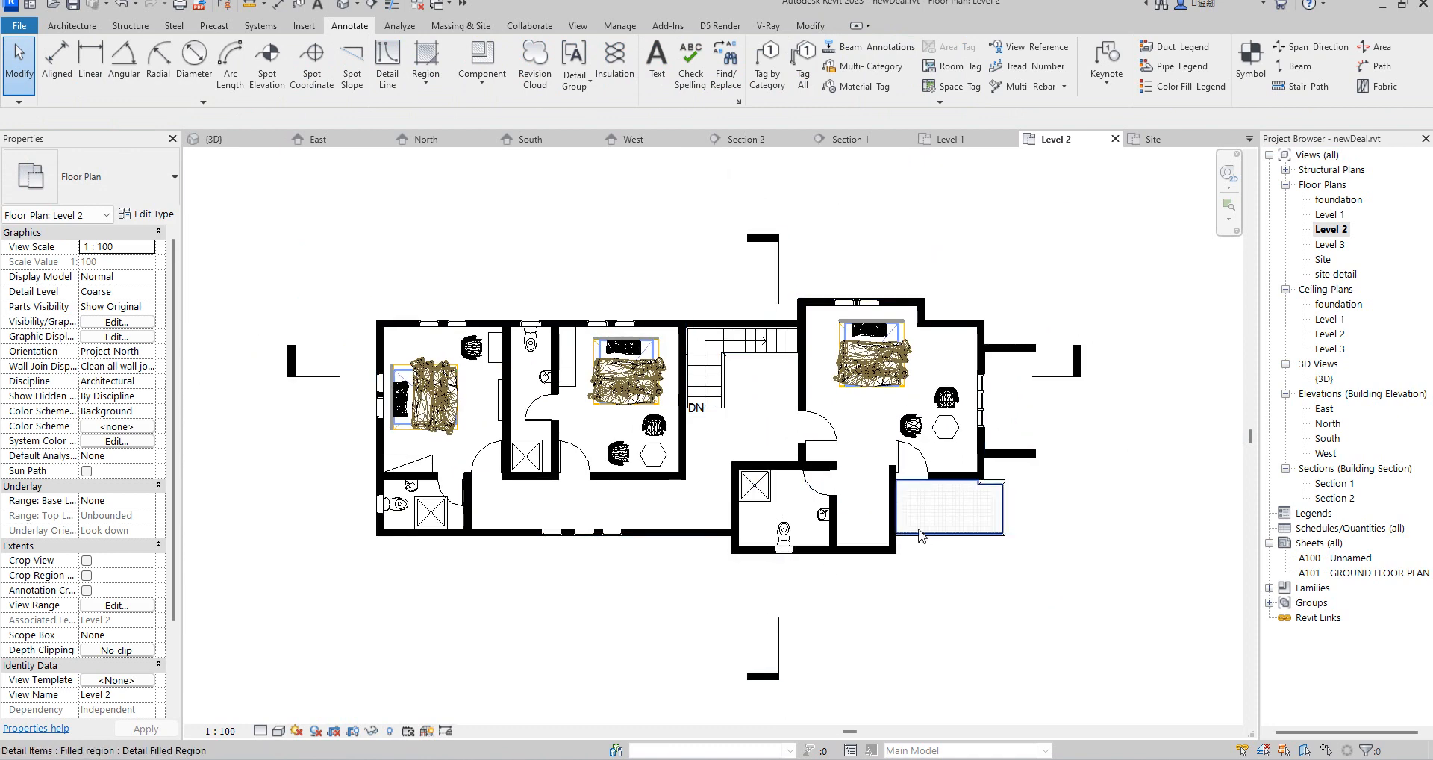
scroll(920, 536, "up", 1)
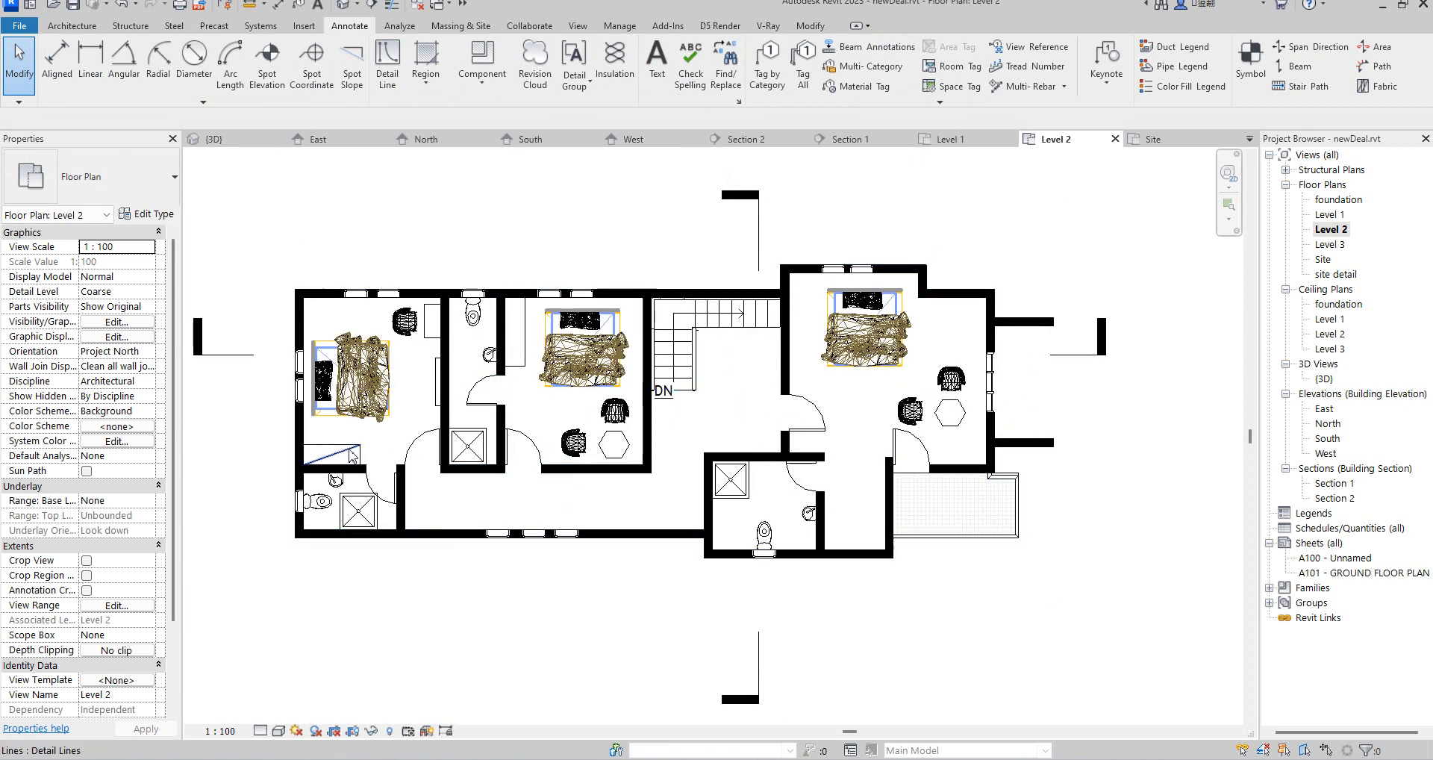
left_click(344, 454)
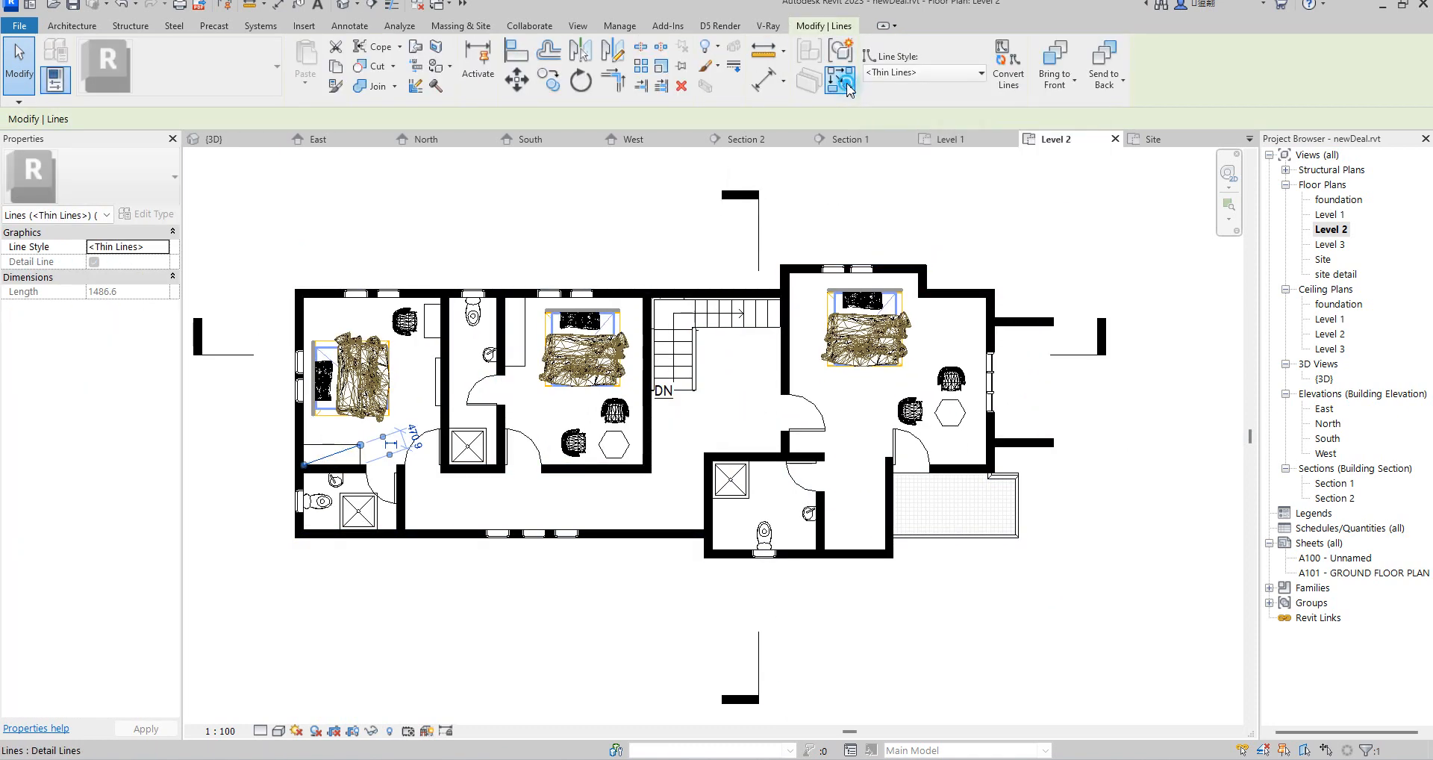
key("d")
key("l")
scroll(861, 477, "up", 4)
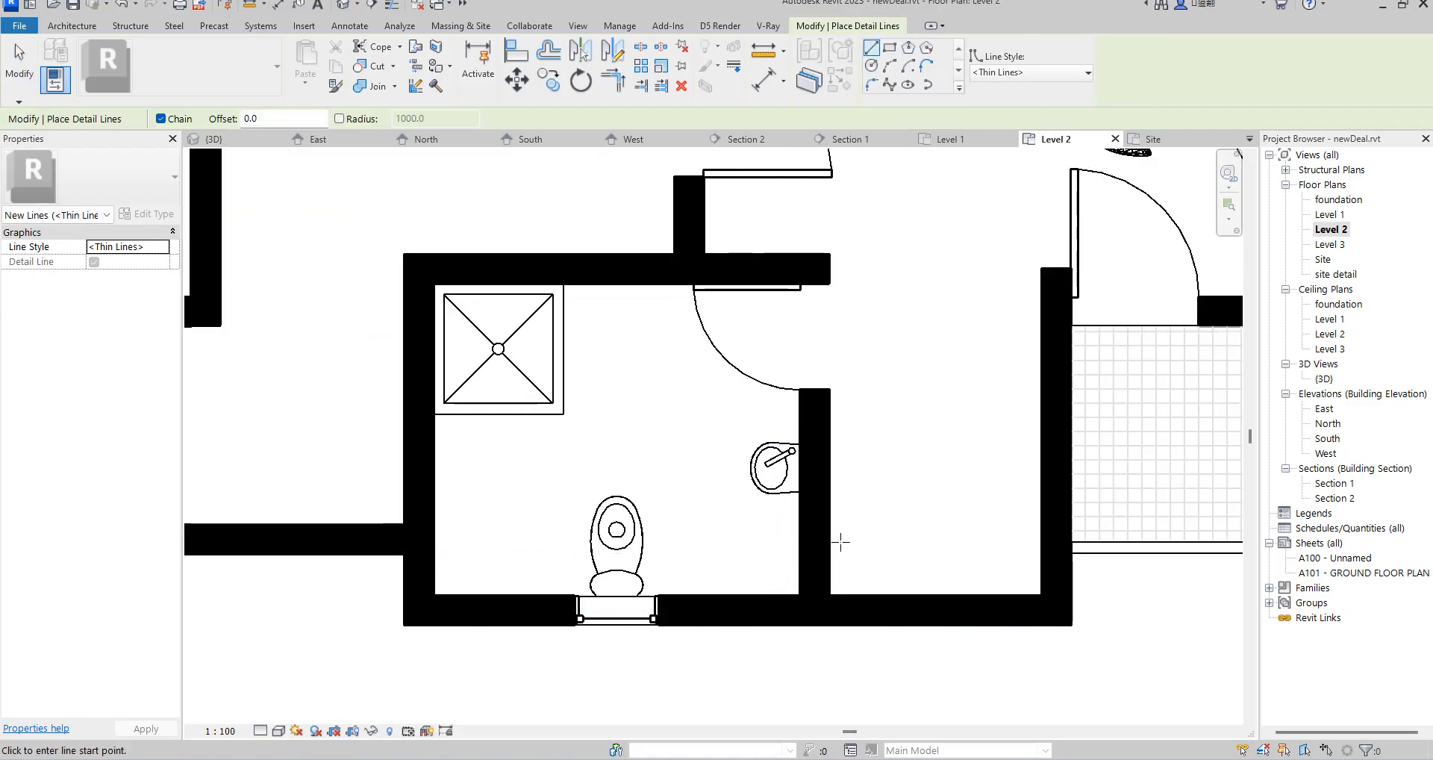
left_click(828, 537)
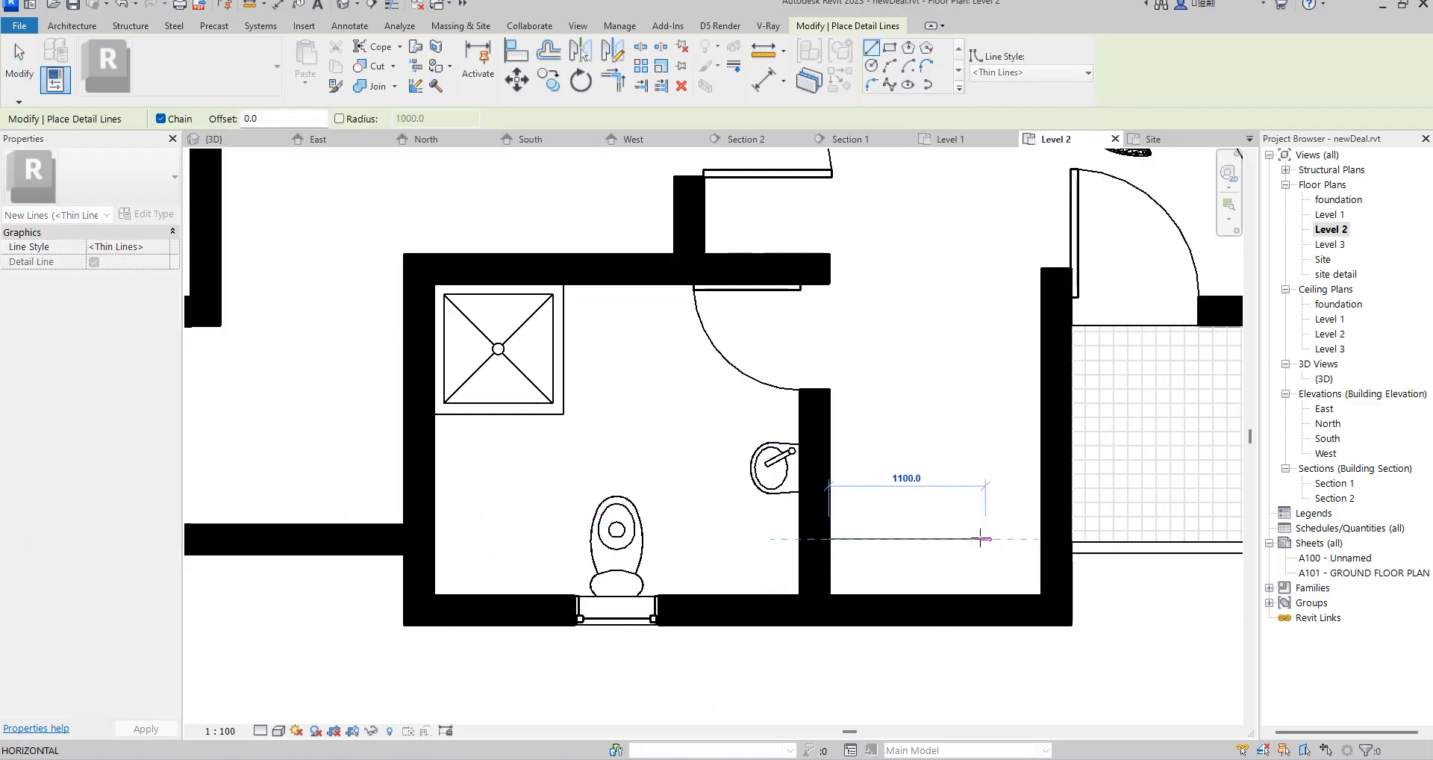
left_click(985, 538)
left_click(986, 310)
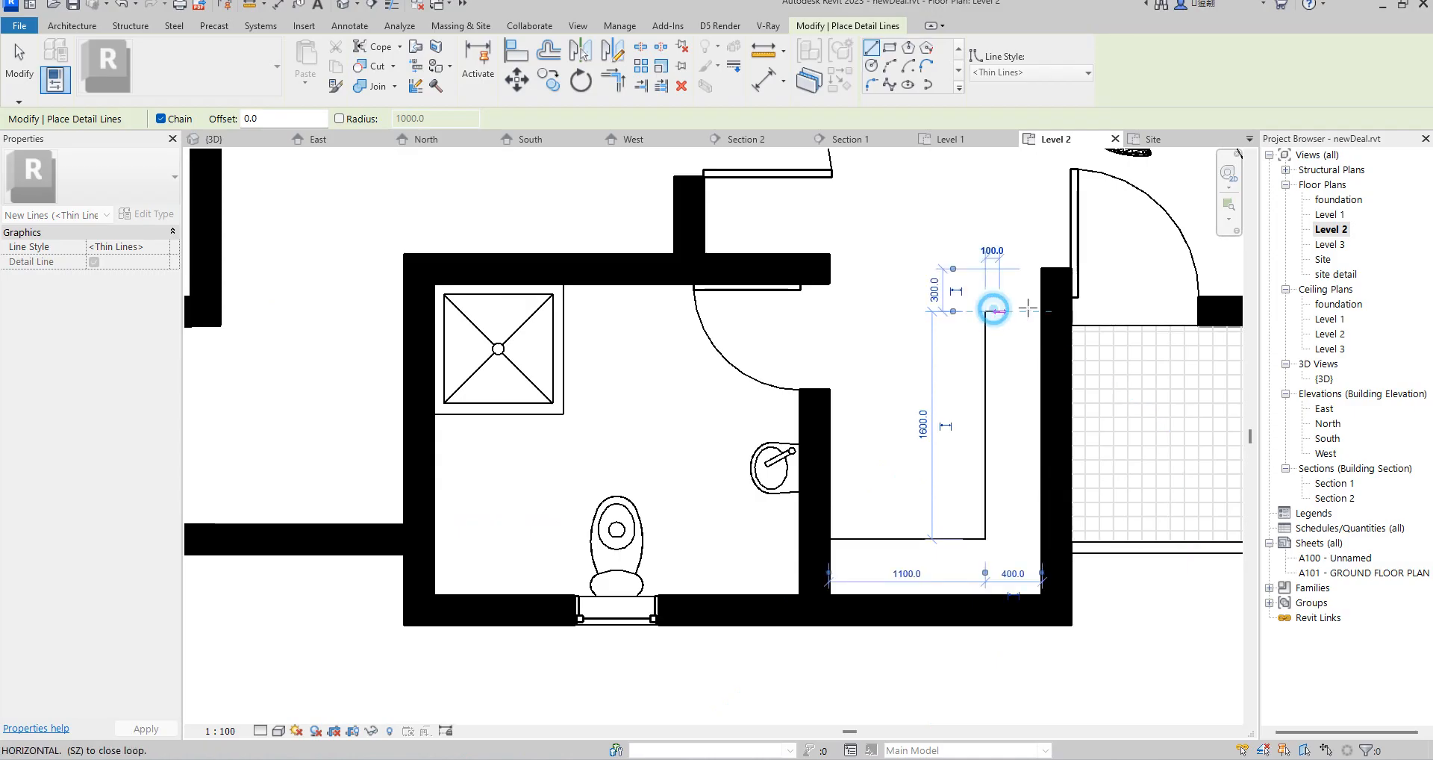
left_click(1040, 310)
key("Escape")
key("Escape")
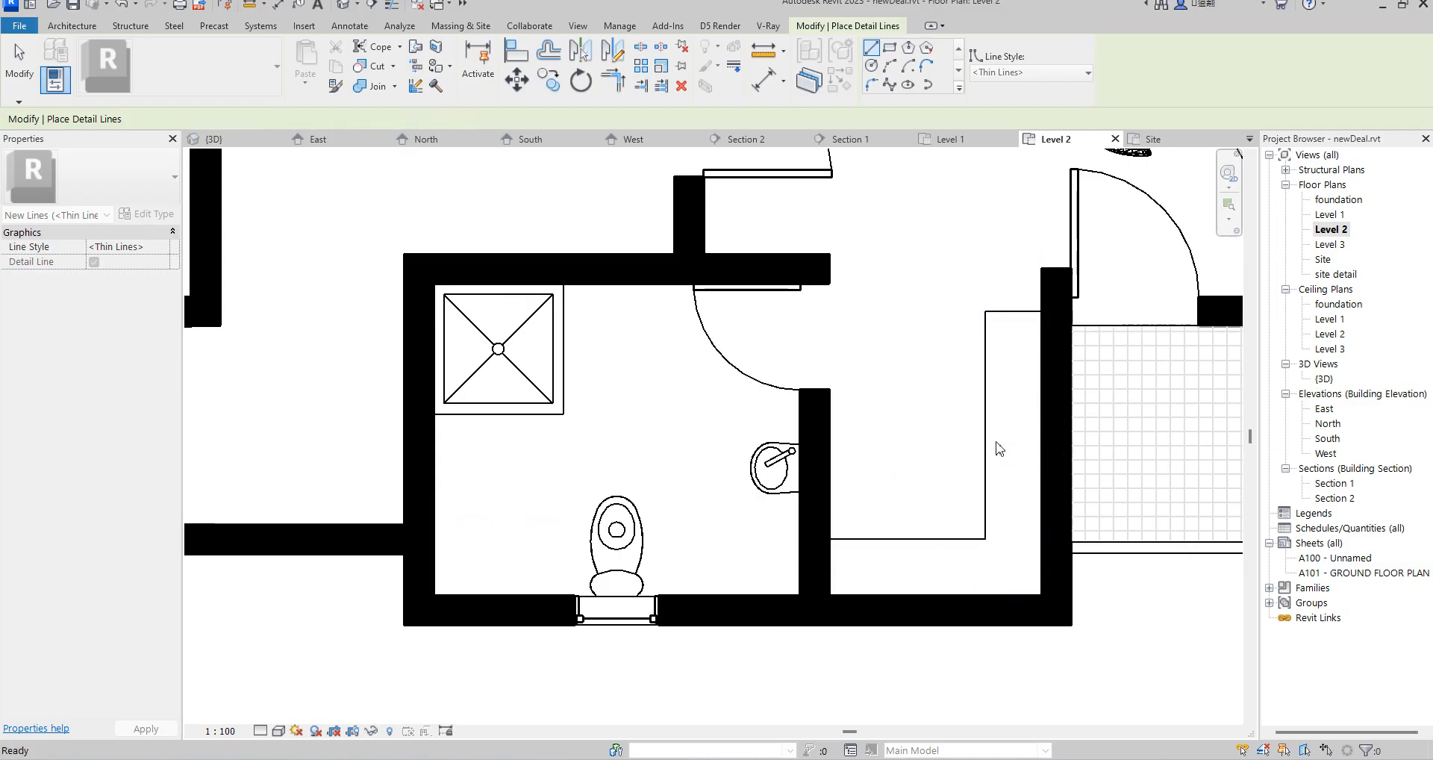
Place a 2.5mm Arial text note reading MASTER ROOM below the bed in the right bedroom
scroll(993, 440, "down", 4)
scroll(896, 634, "down", 2)
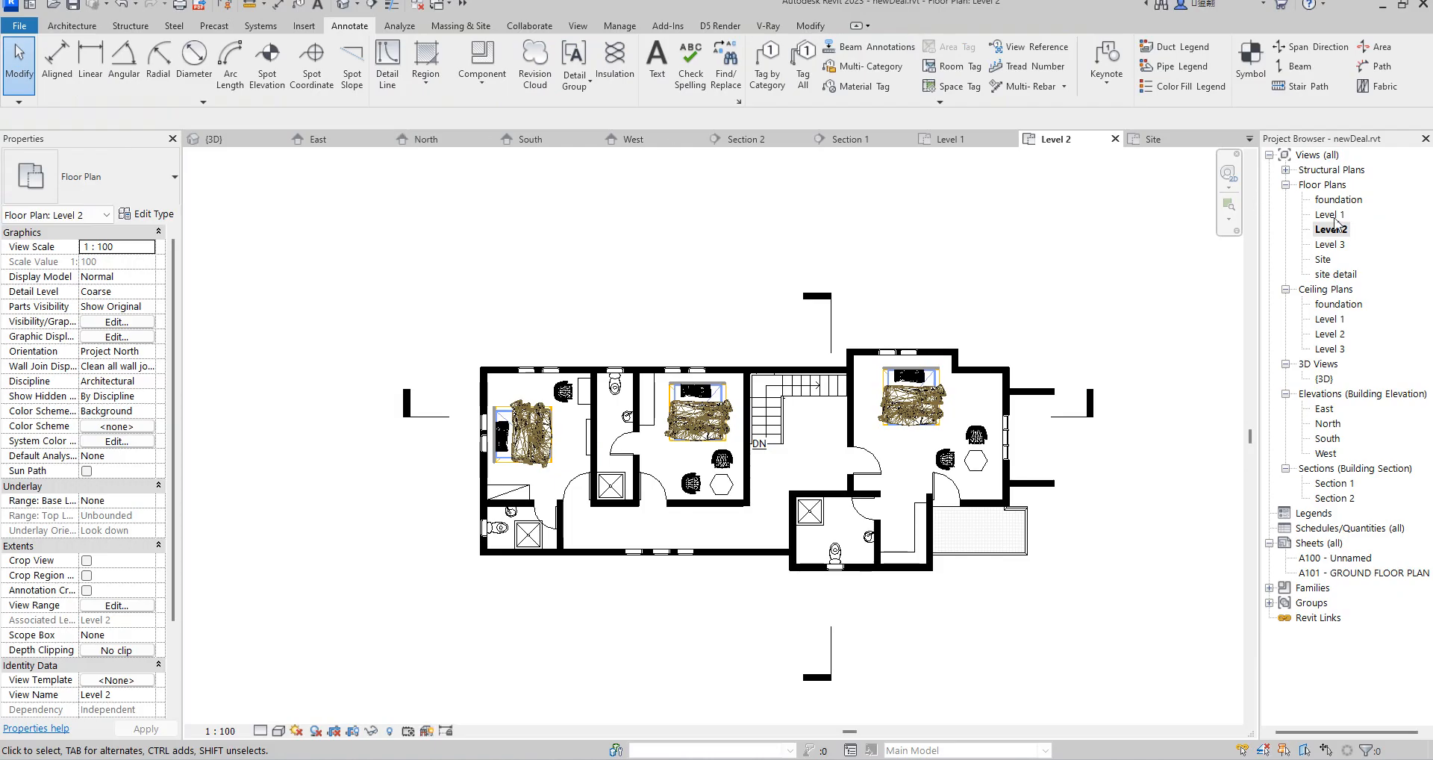
left_click(318, 9)
scroll(694, 526, "up", 4)
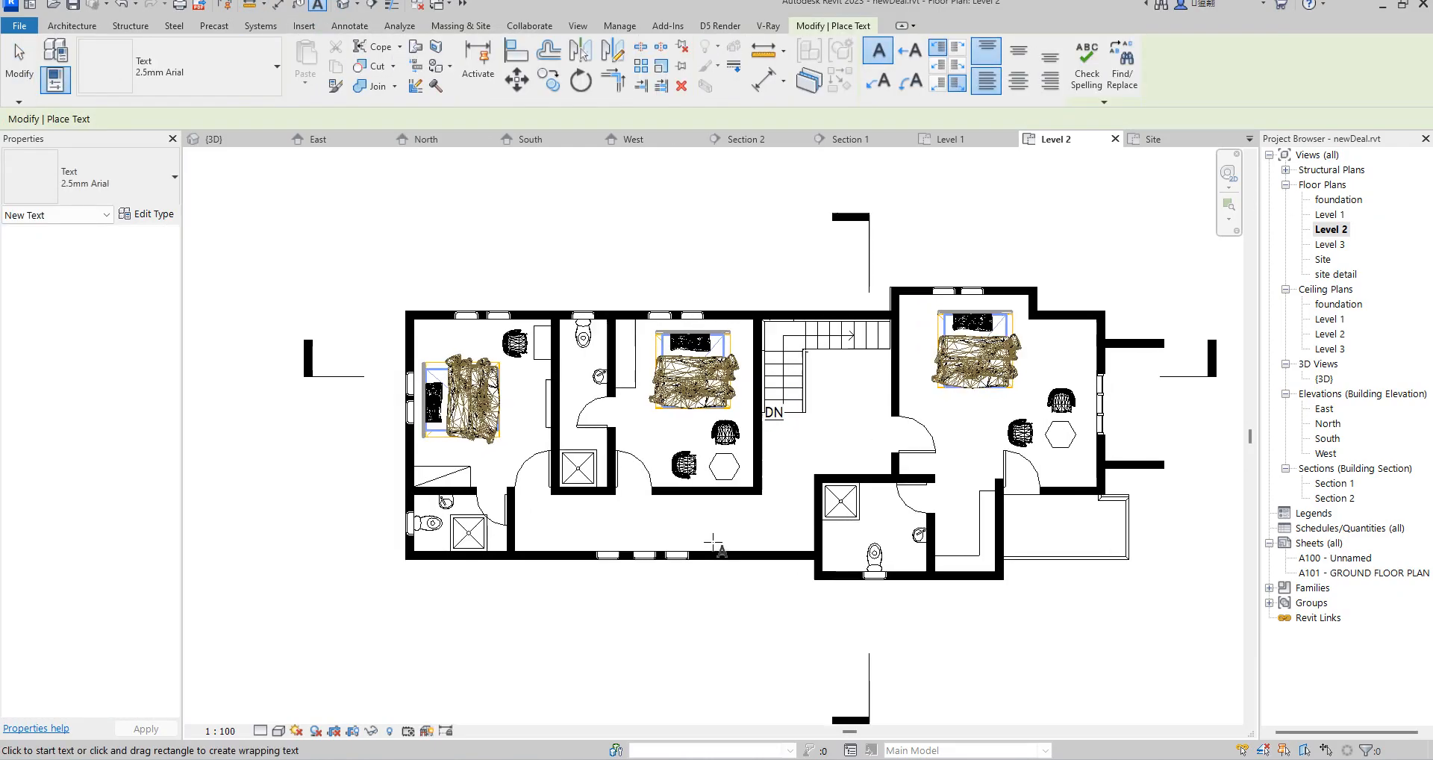
scroll(565, 495, "down", 3)
scroll(780, 328, "up", 6)
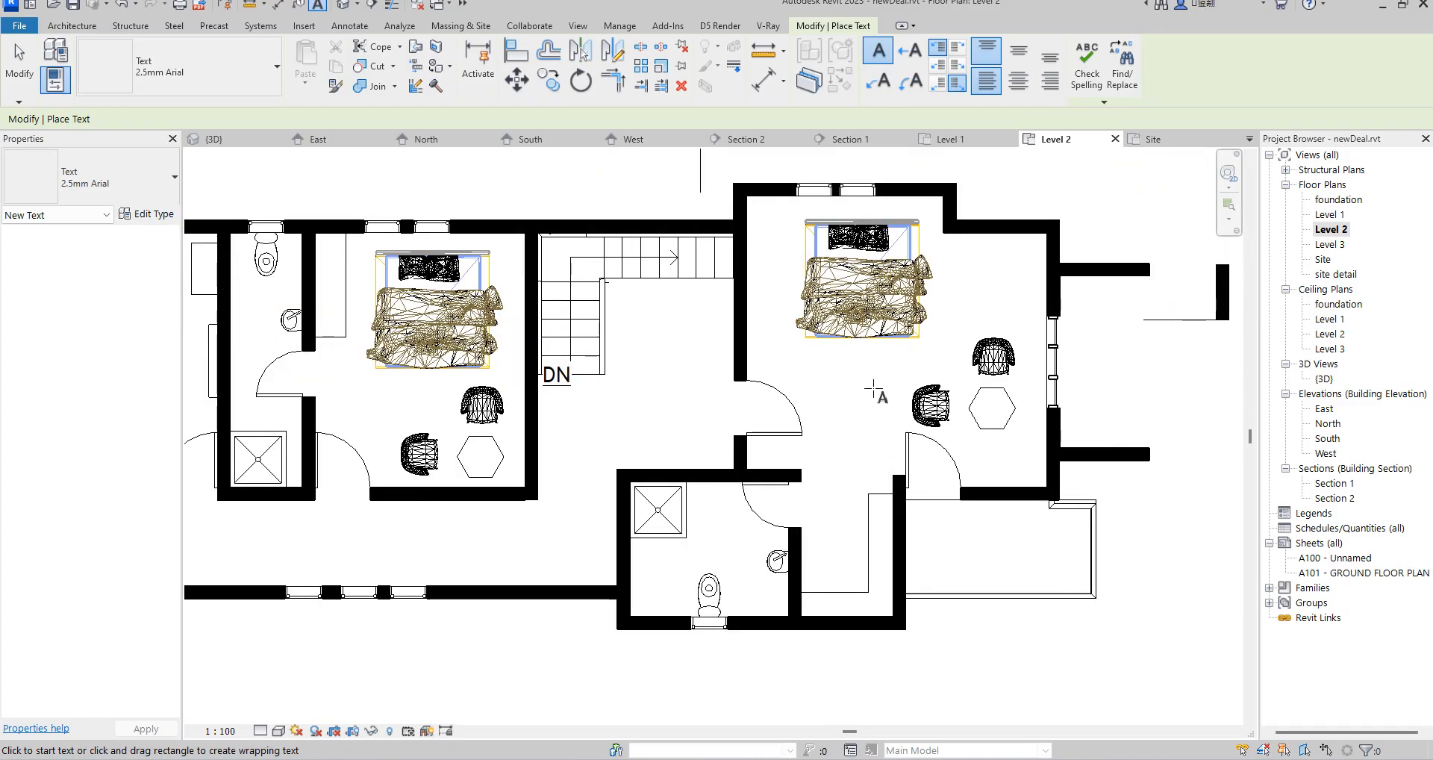
left_click(779, 328)
type("MASTER  BD")
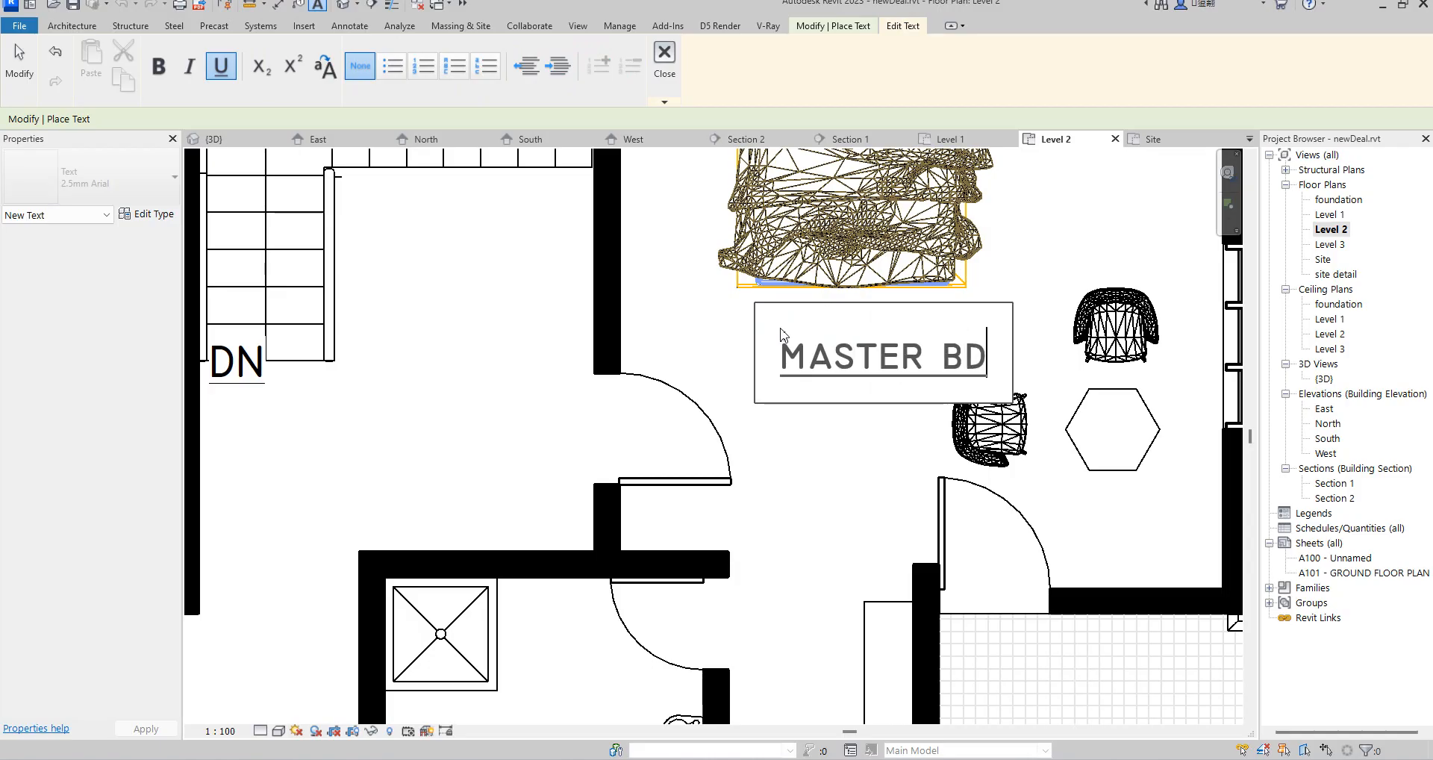
key("BackSpace")
key("BackSpace")
type("R")
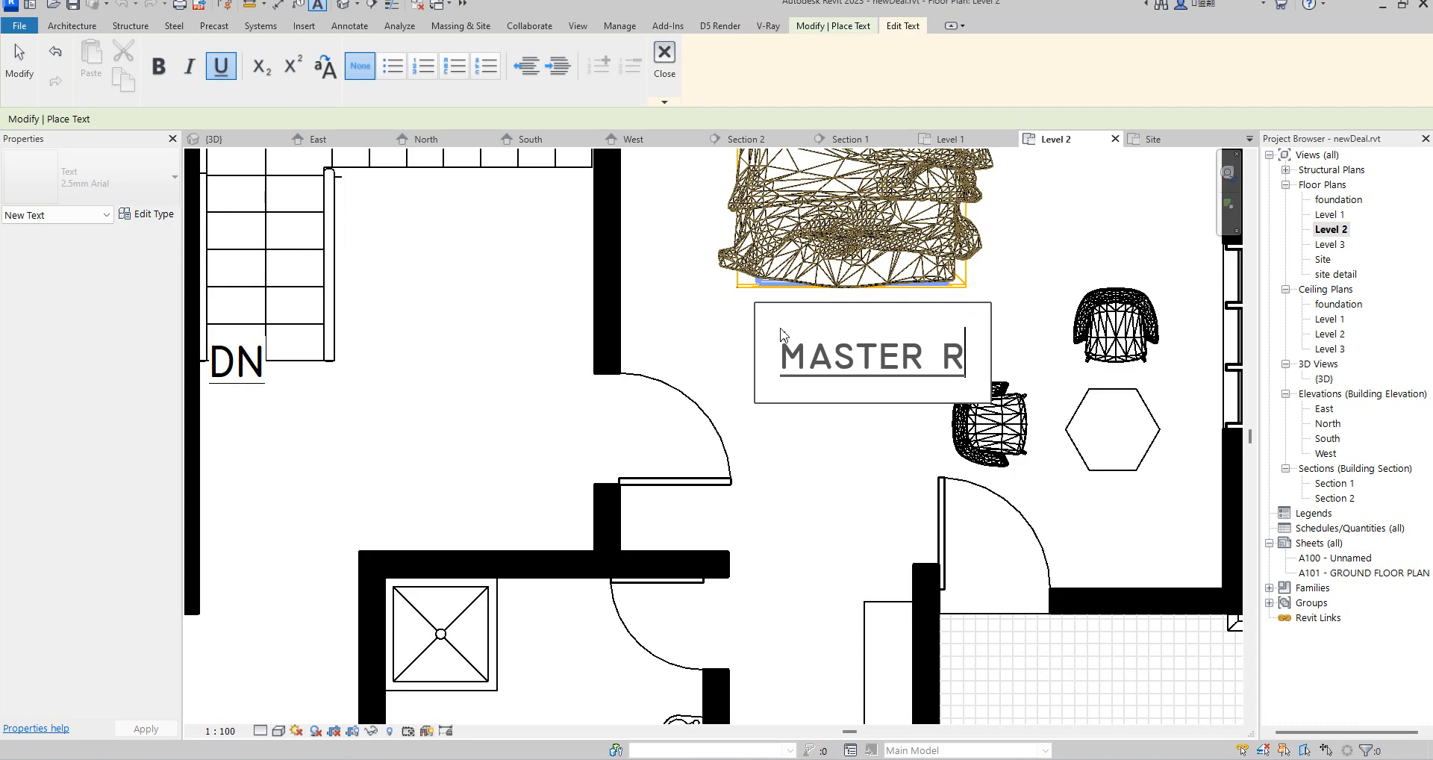
type("OOM")
left_click(1059, 218)
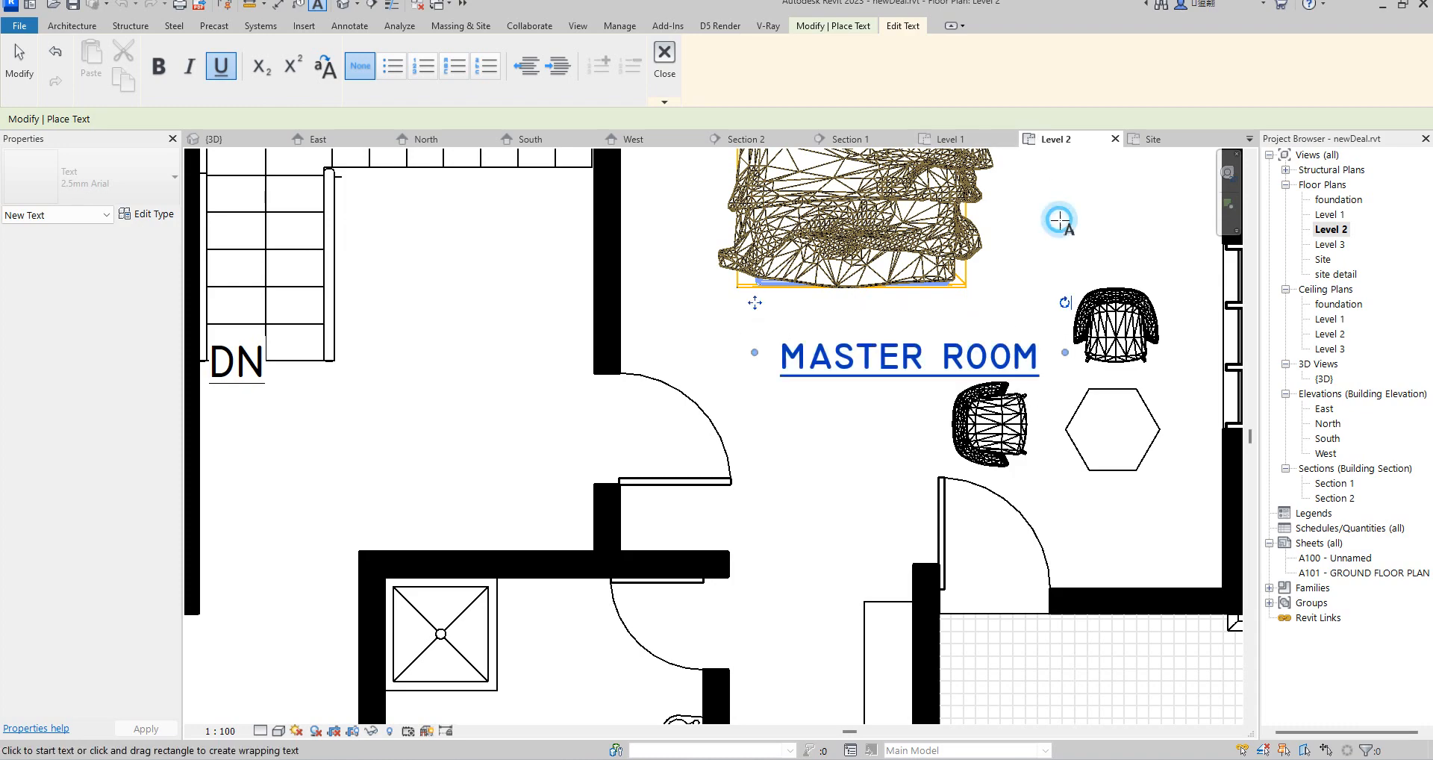
Place a text note reading BEDROOM below the bed in the middle bedroom
scroll(760, 487, "down", 9)
scroll(520, 558, "up", 3)
scroll(520, 557, "up", 5)
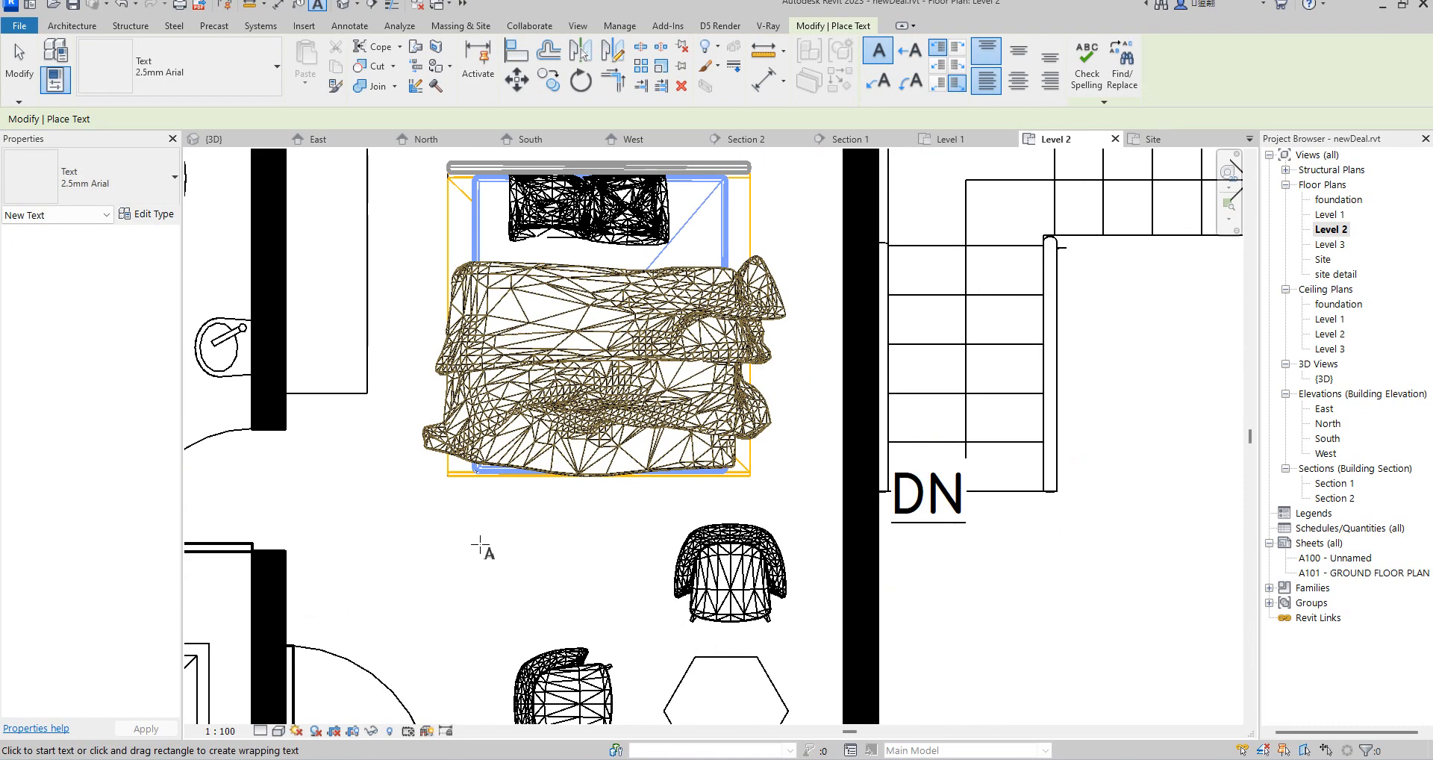
left_click(441, 522)
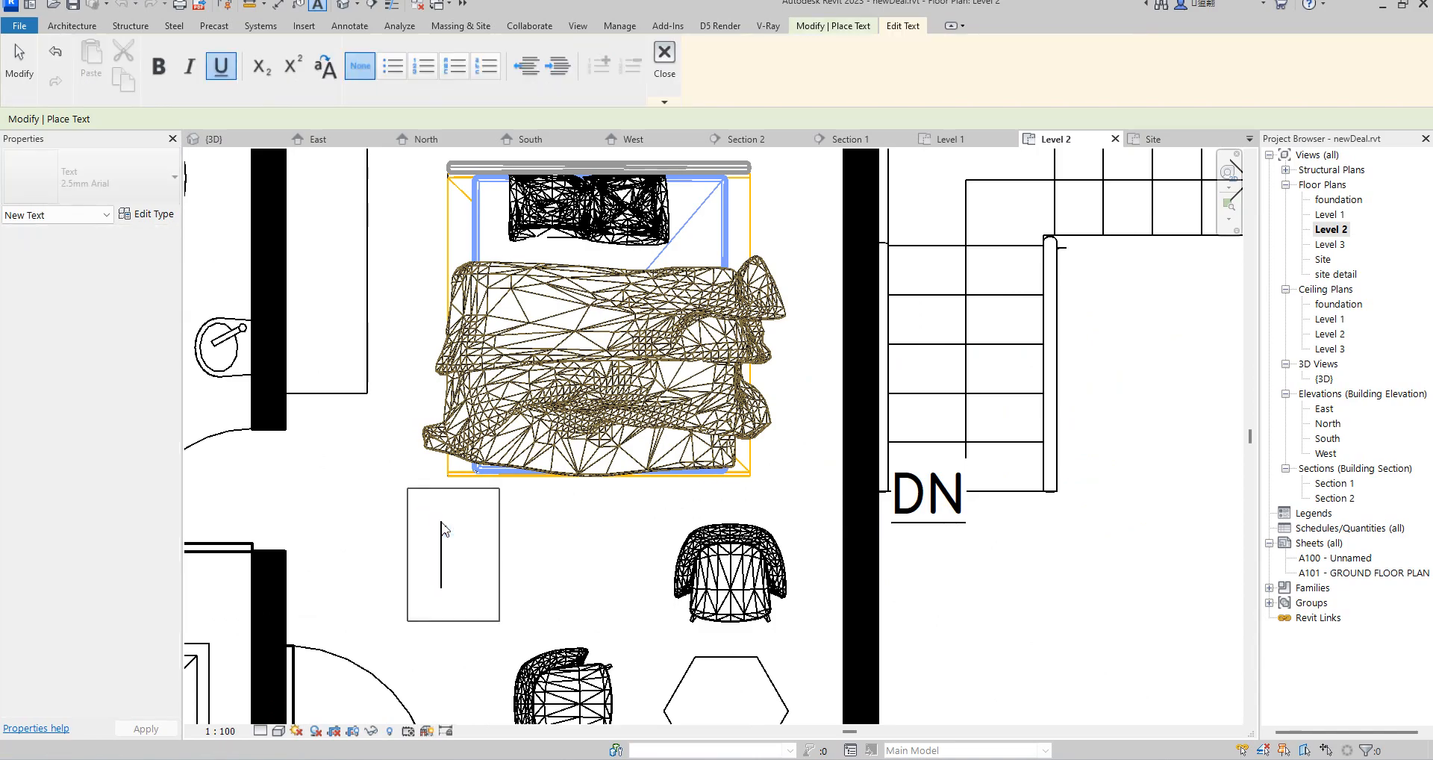
type("BEDROOM")
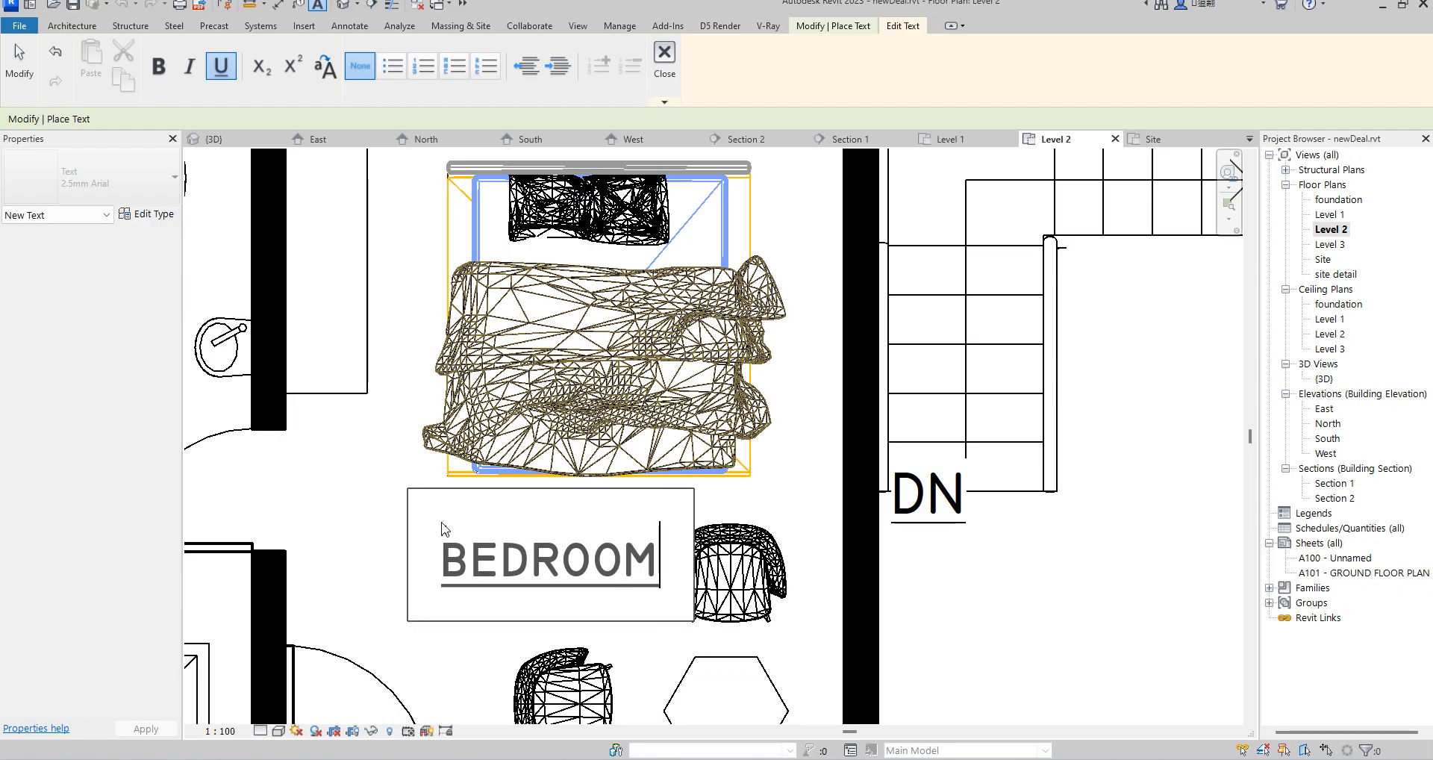
left_click(493, 653)
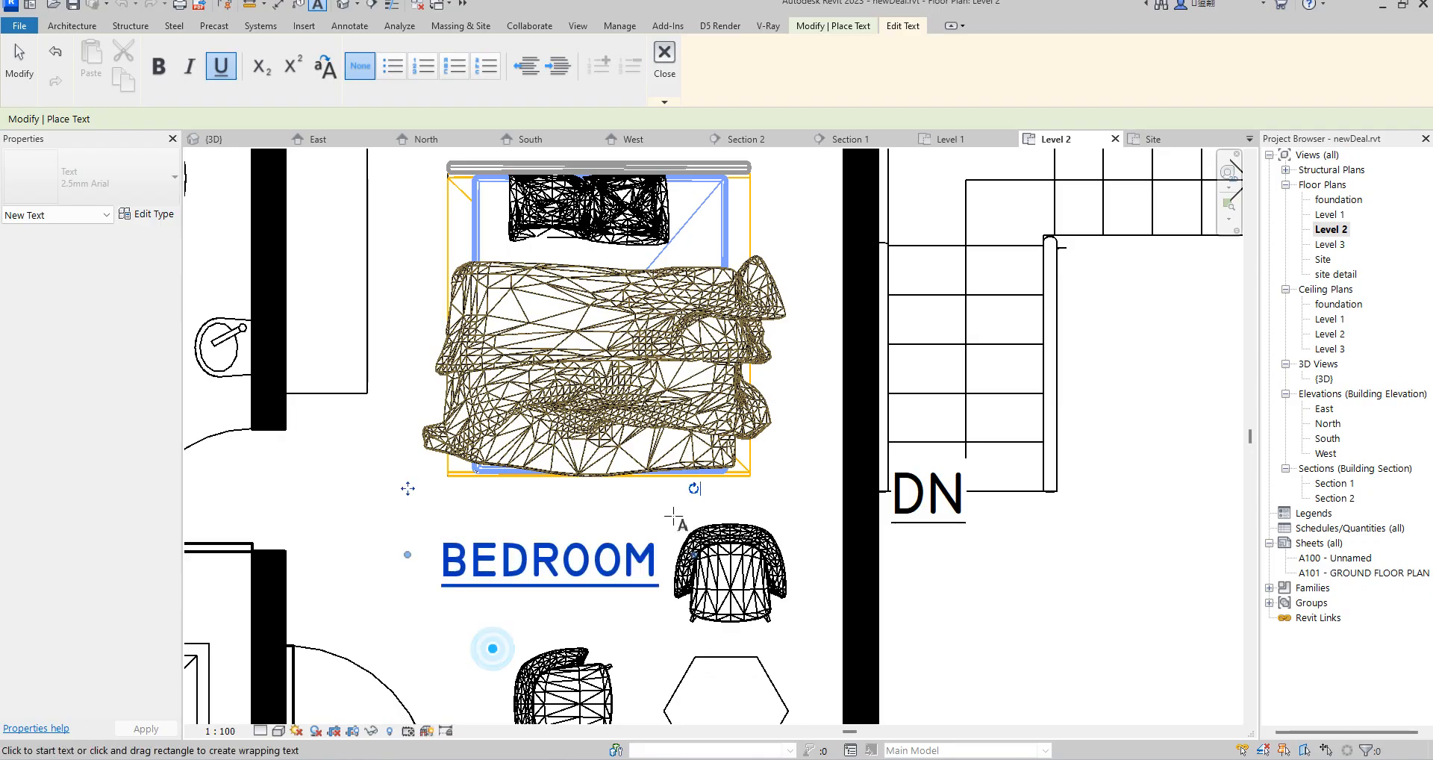
Place a text note reading BEDROOM over the bed in the left bedroom
scroll(512, 523, "down", 3)
scroll(379, 485, "down", 2)
scroll(379, 485, "up", 5)
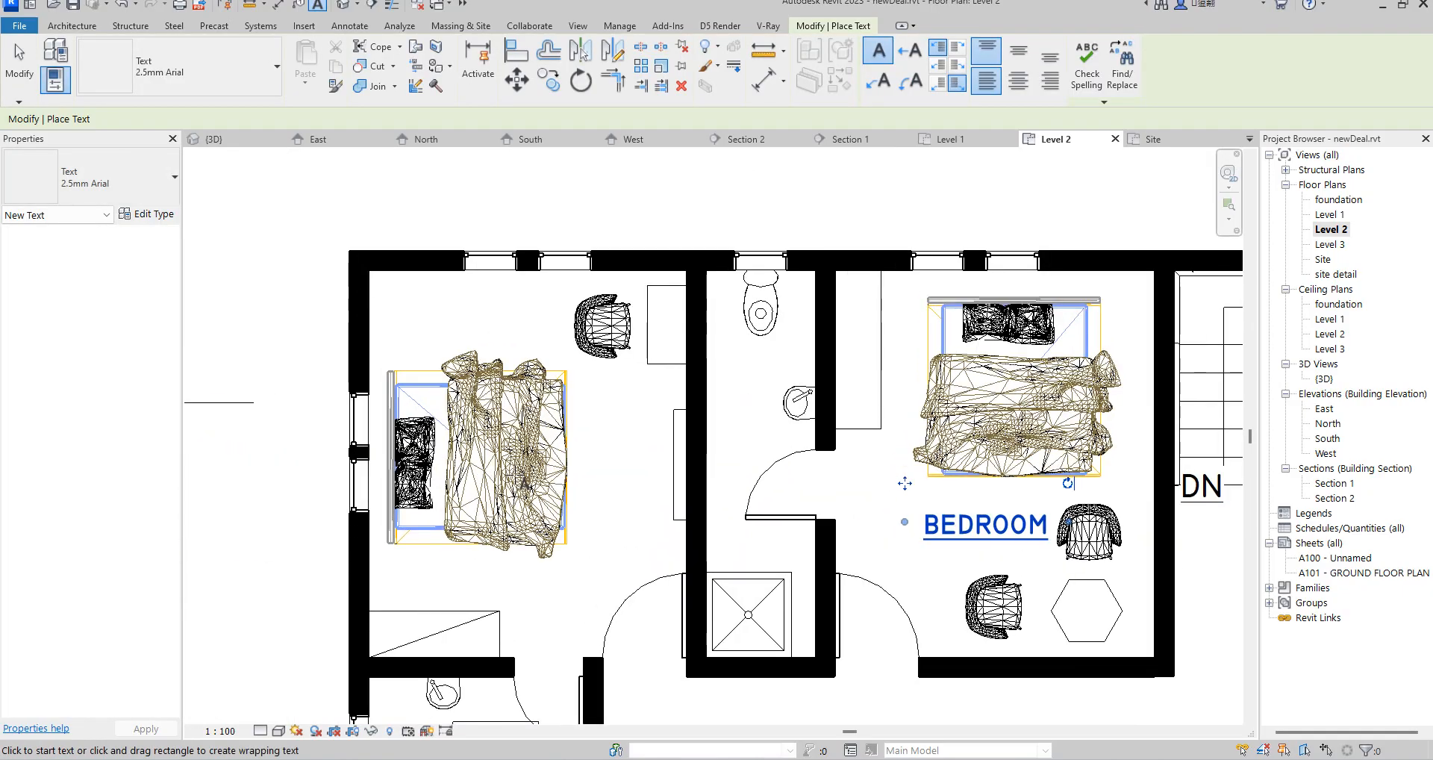
left_click(451, 439)
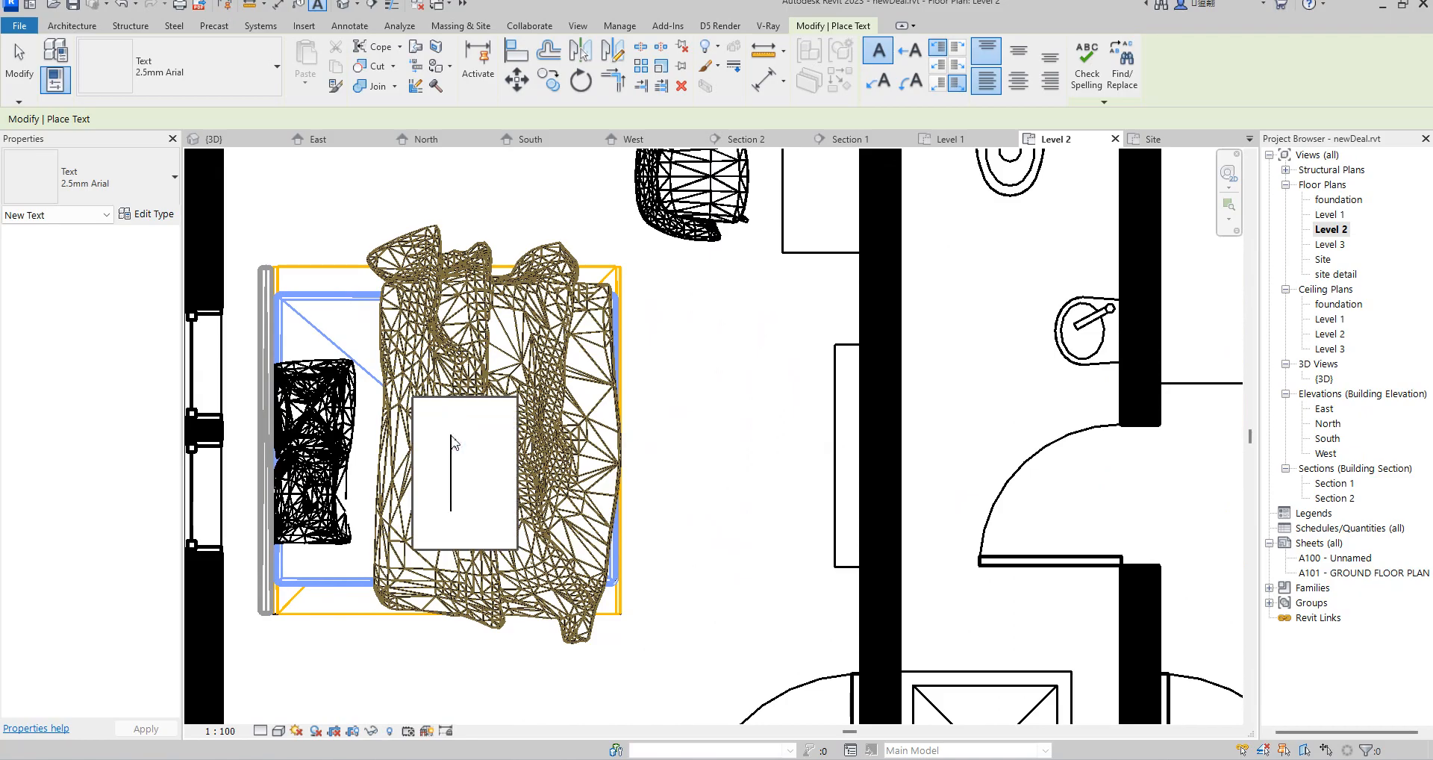
type("MA")
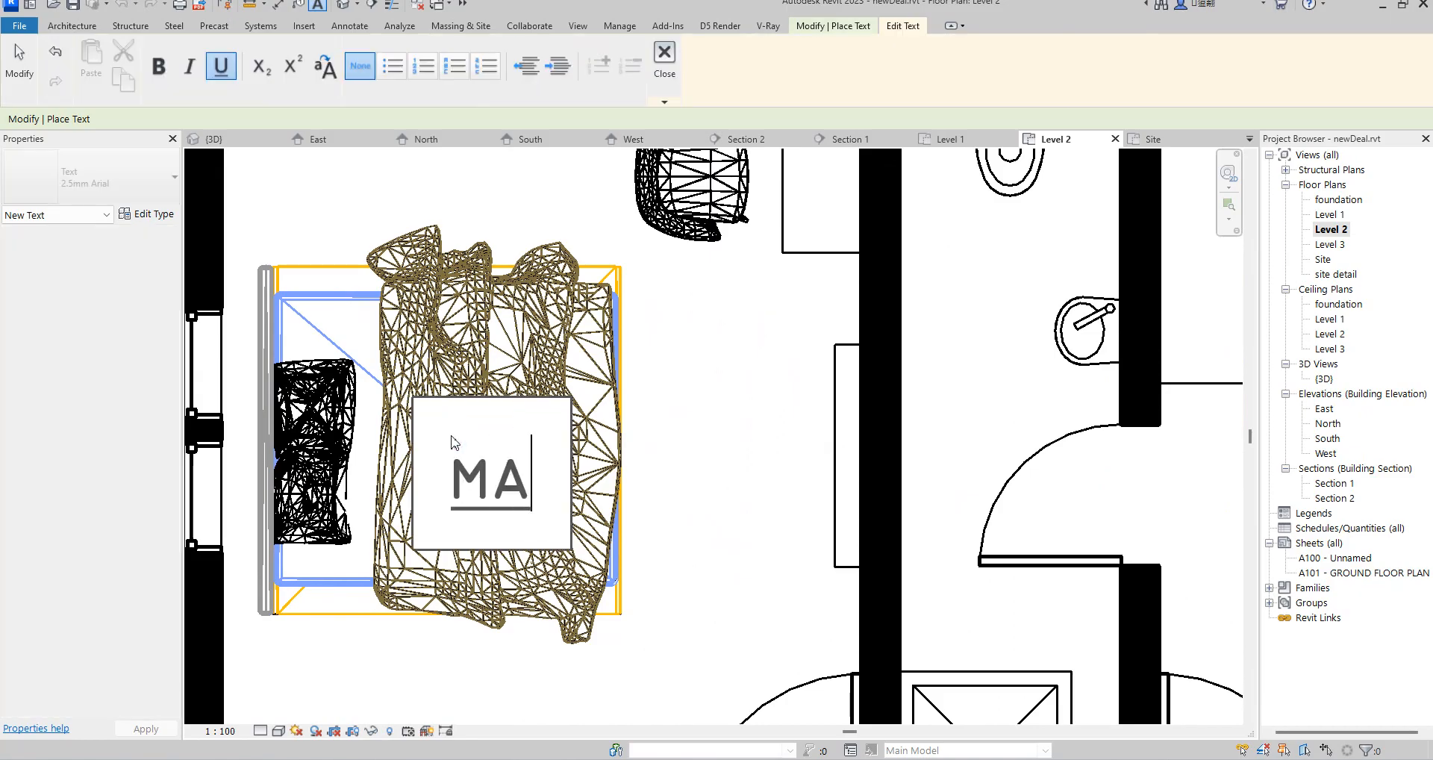
key("BackSpace")
key("BackSpace")
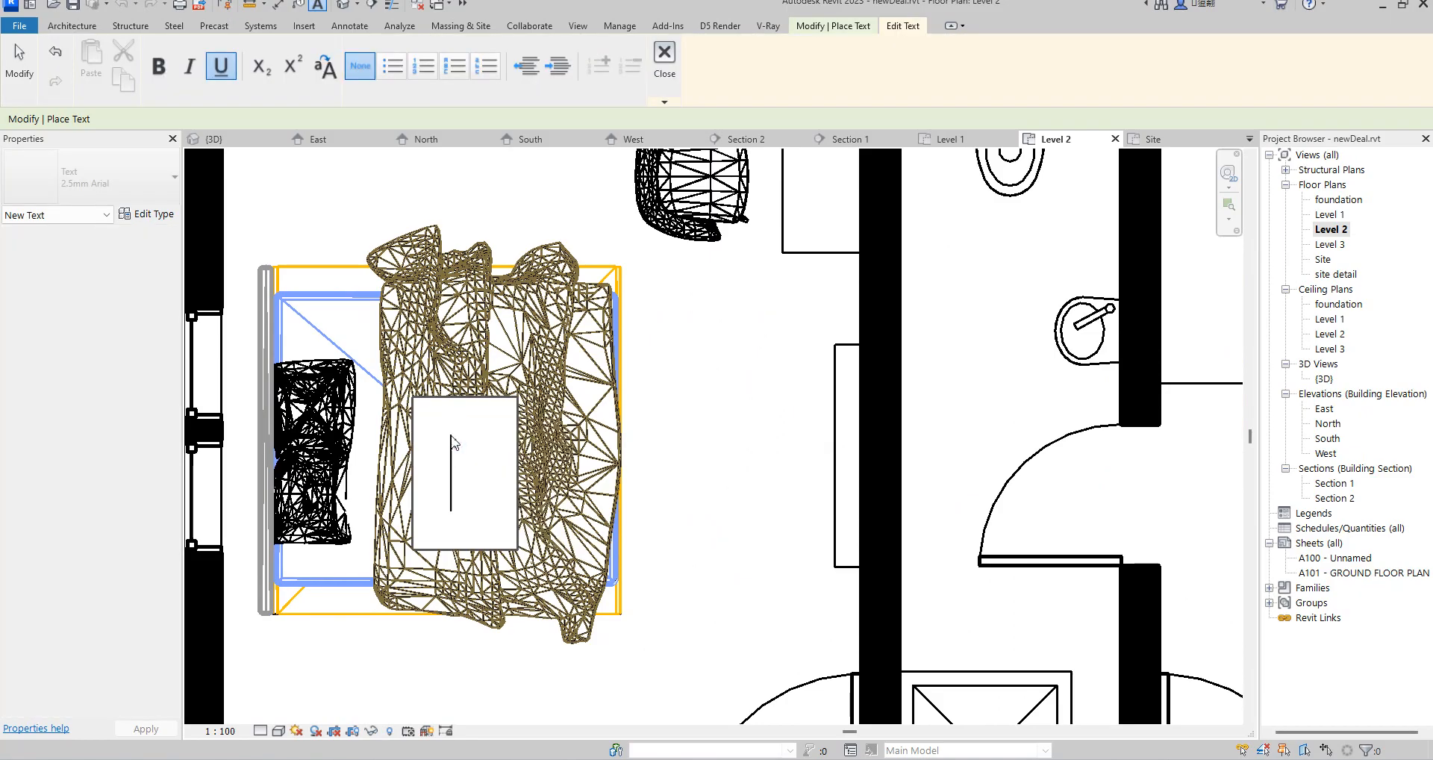
type("BEDROOM")
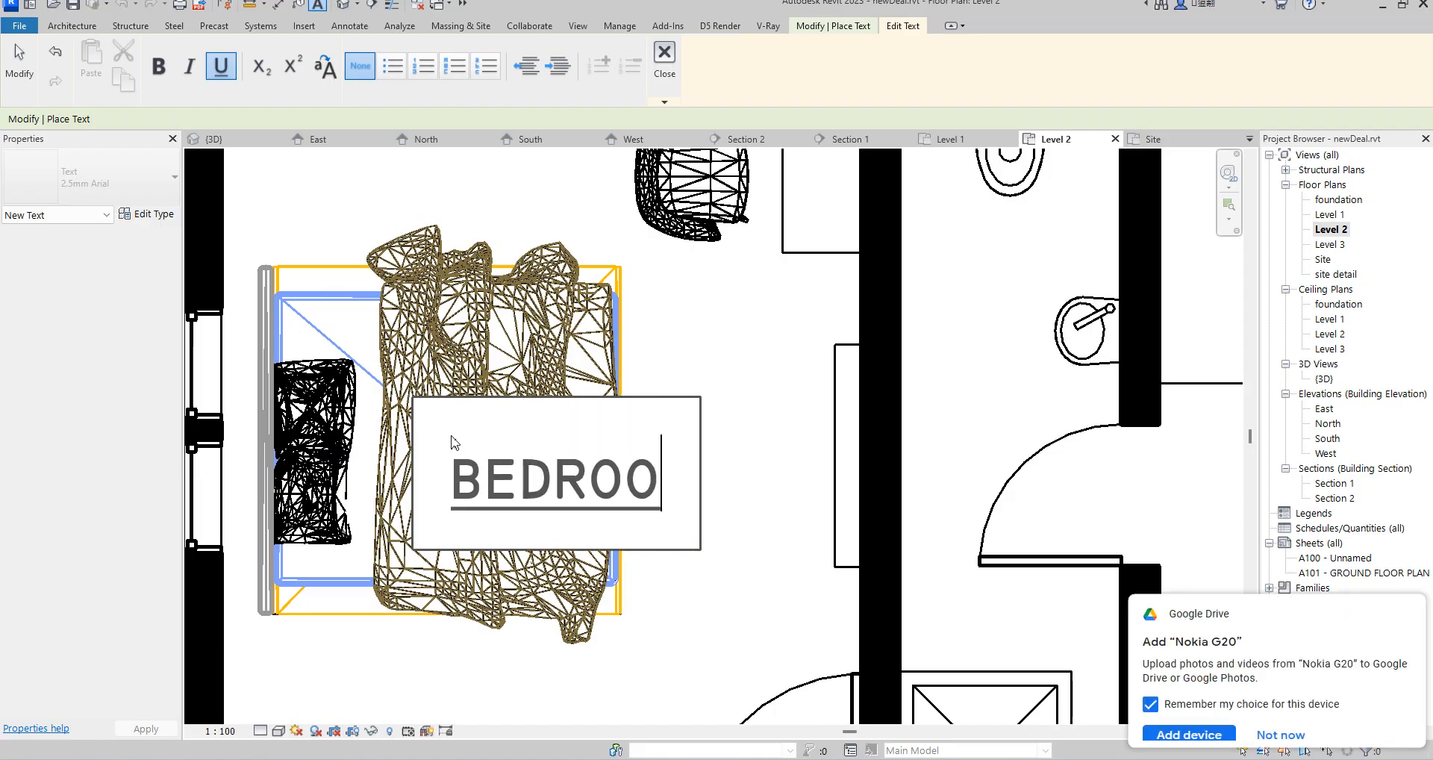
left_click(773, 353)
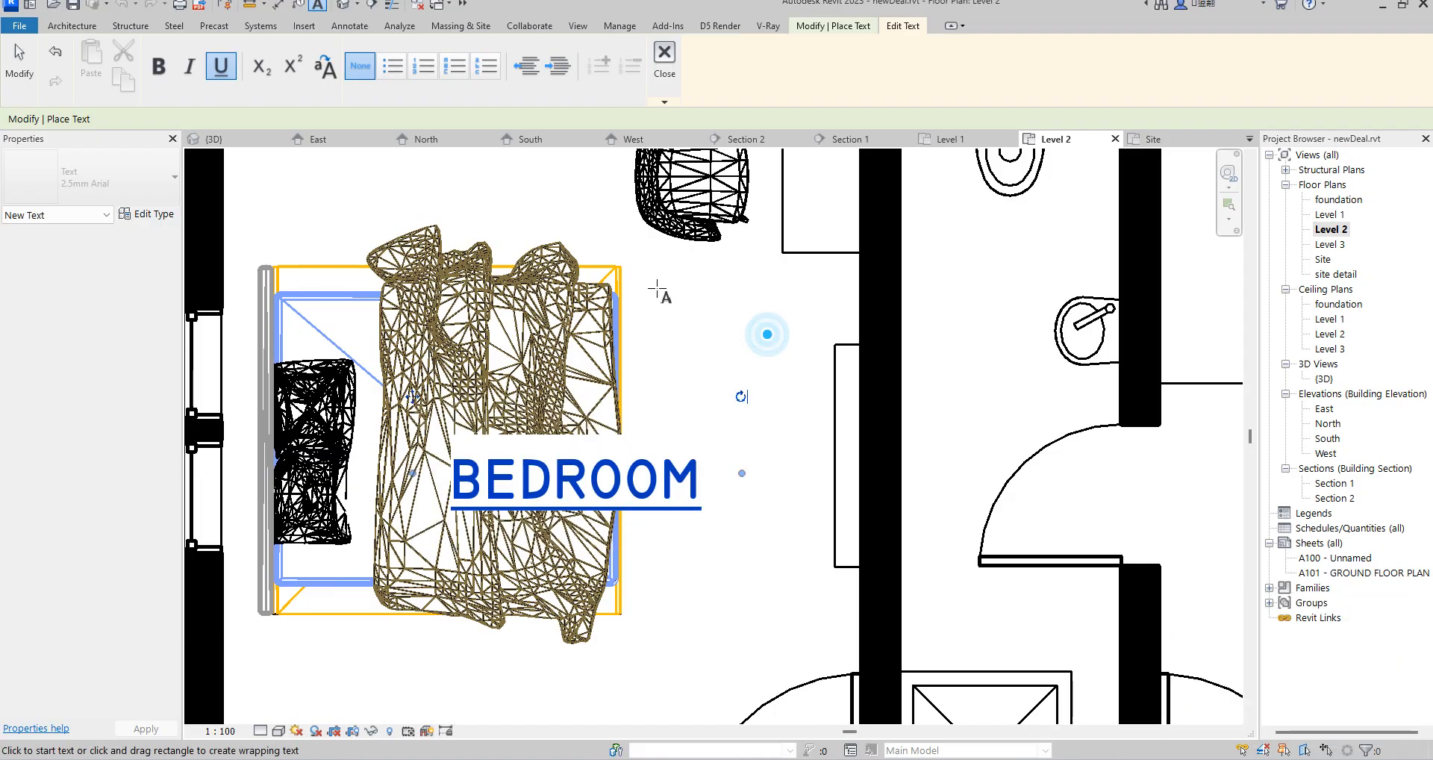
Label the corridor below the bedrooms with a text note reading LOBBY and finish placing text
scroll(746, 447, "down", 6)
scroll(720, 446, "up", 4)
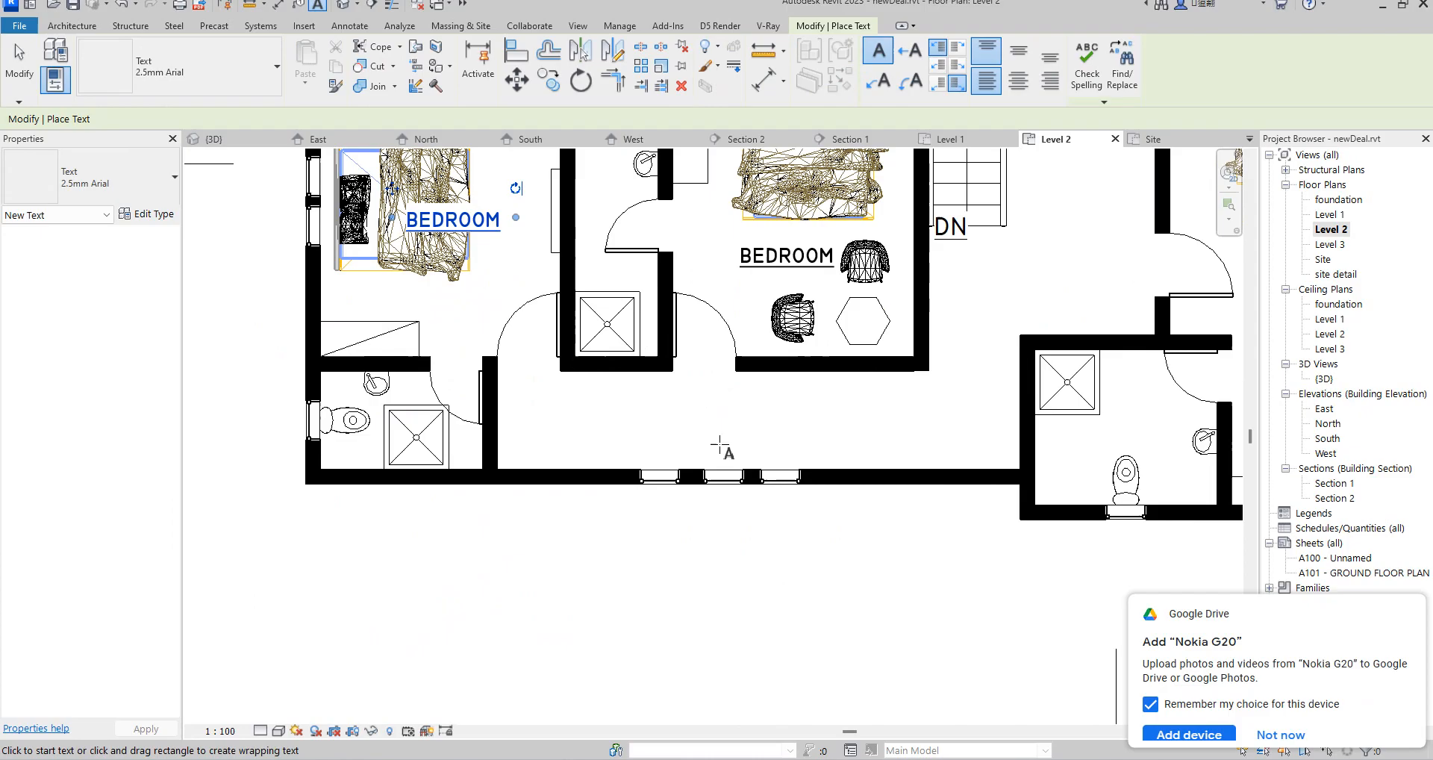
left_click(684, 416)
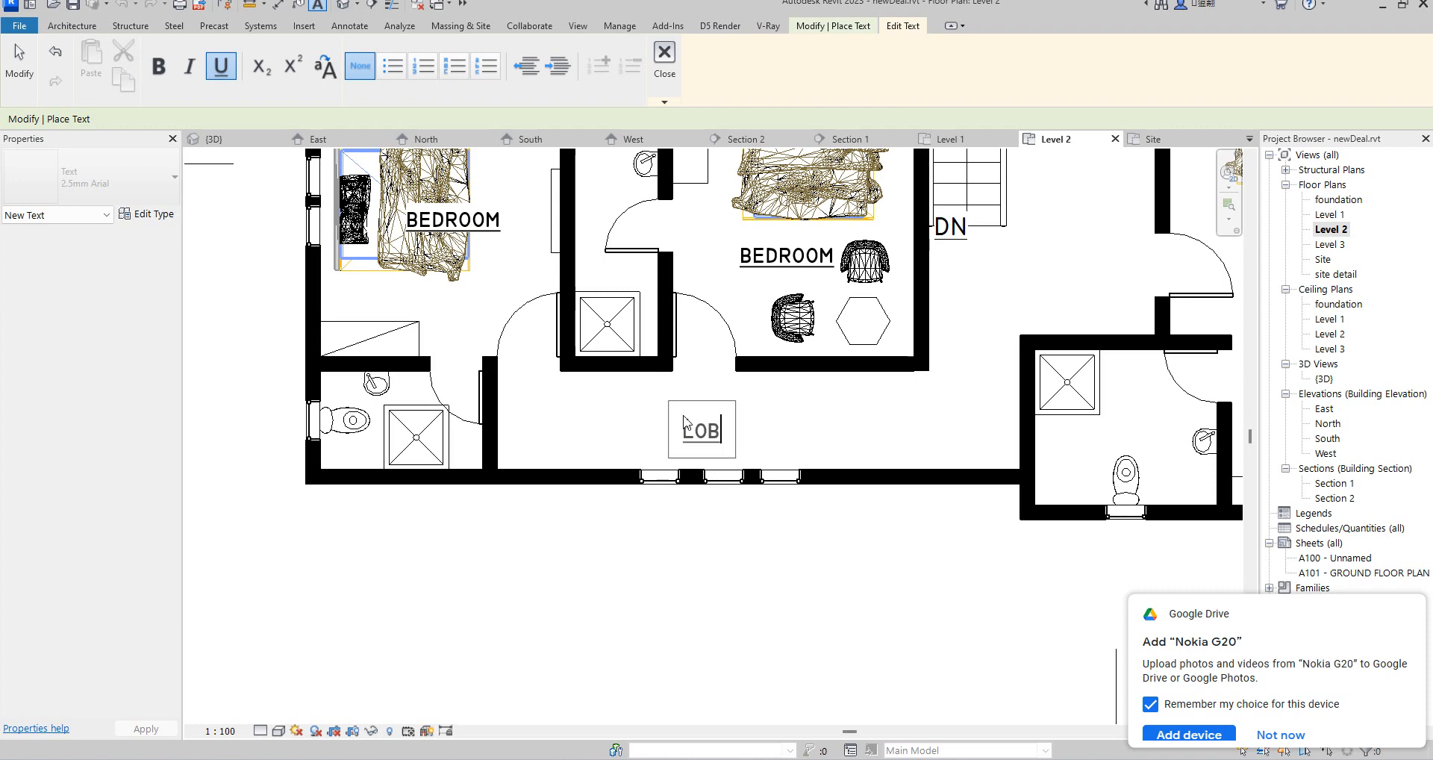
left_click(838, 665)
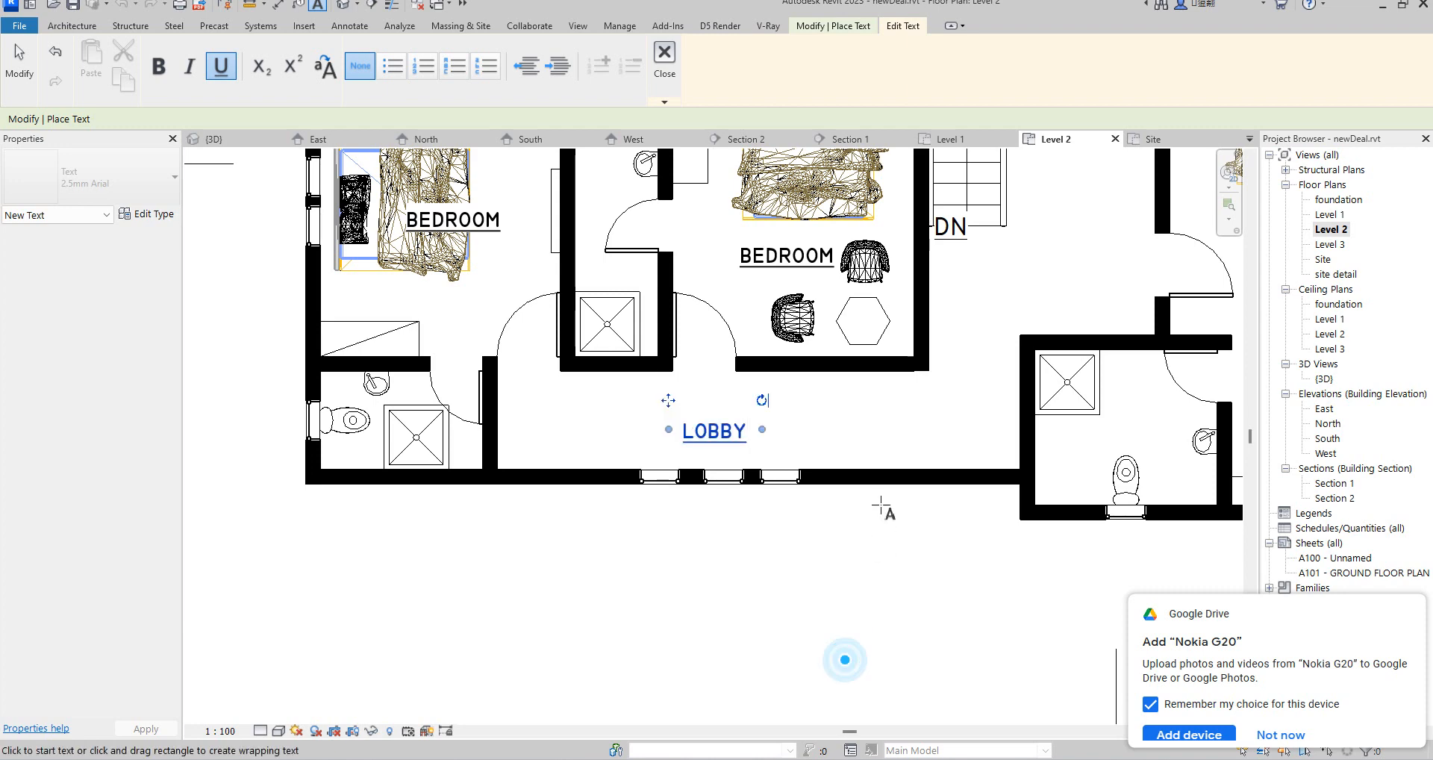
scroll(806, 619, "down", 2)
scroll(712, 582, "down", 2)
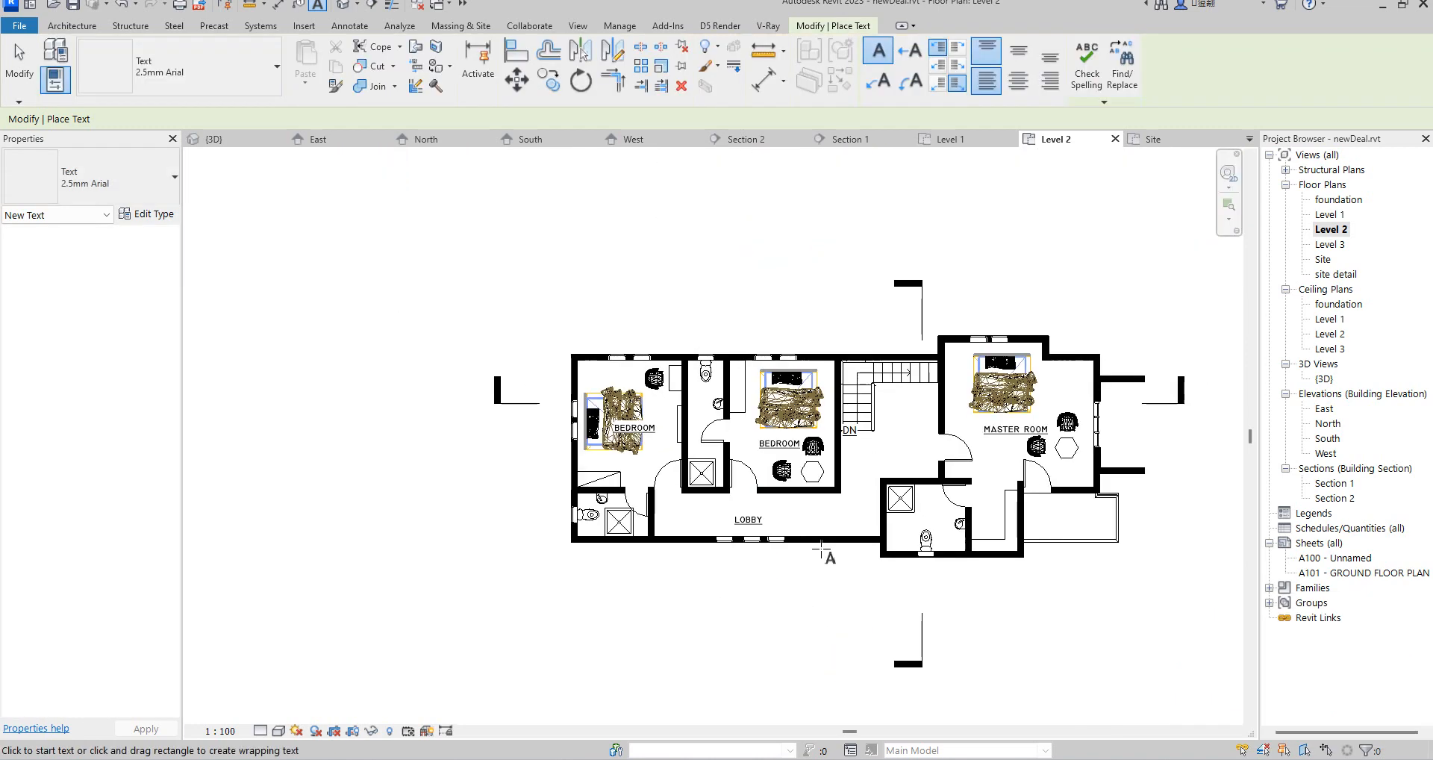
scroll(813, 541, "up", 1)
key("Escape")
Copy the MASTER ROOM text note onto the balcony's crosshatched floor
scroll(914, 396, "up", 1)
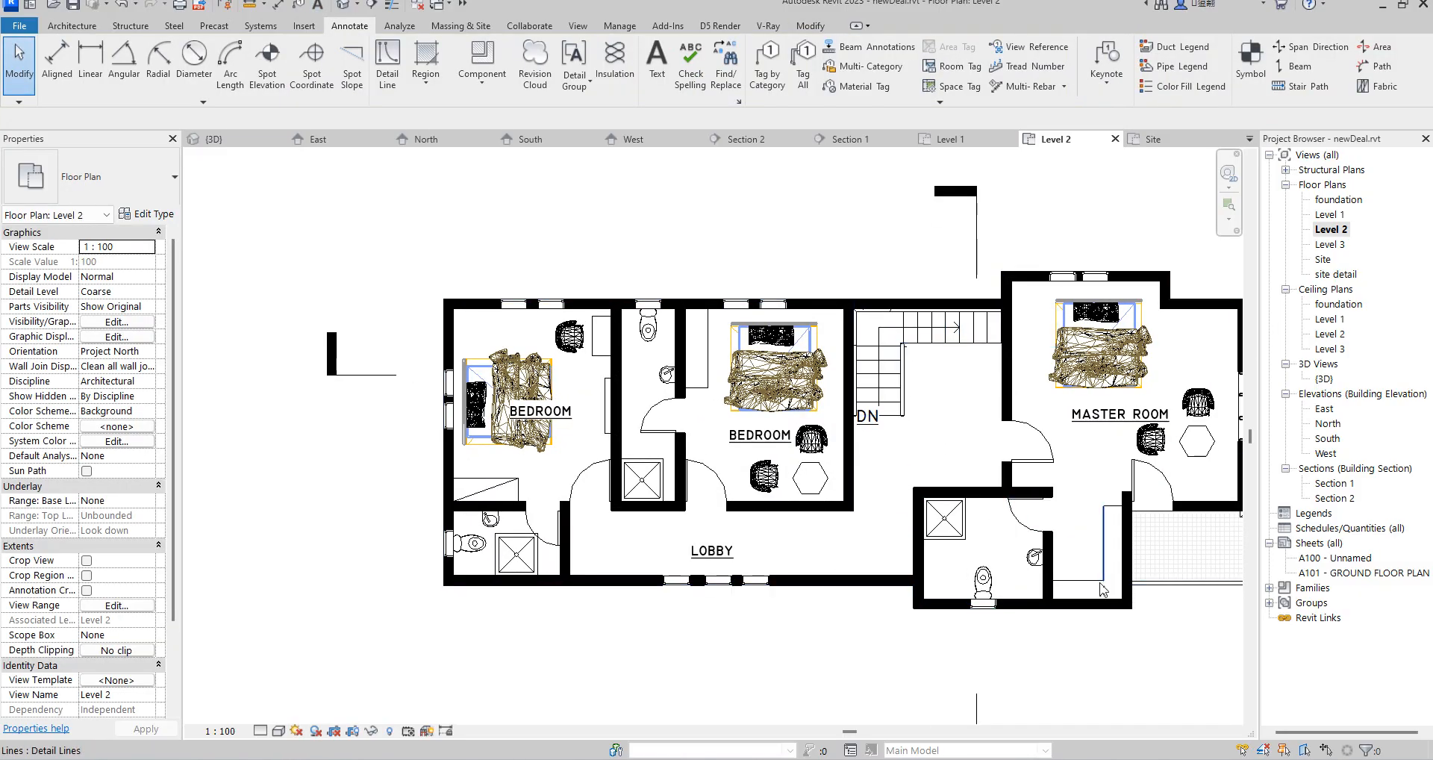
scroll(784, 590, "up", 3)
scroll(738, 550, "down", 4)
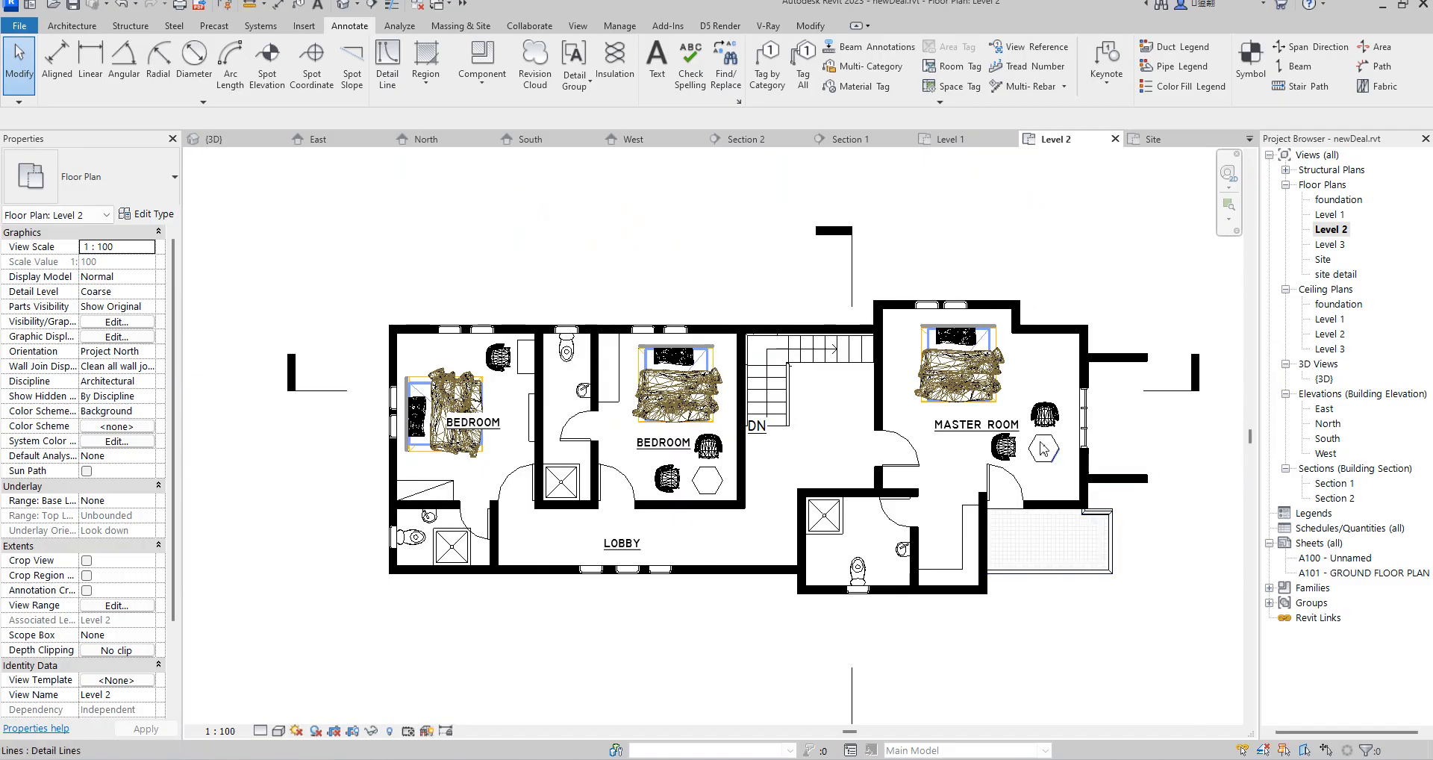
left_click(980, 426)
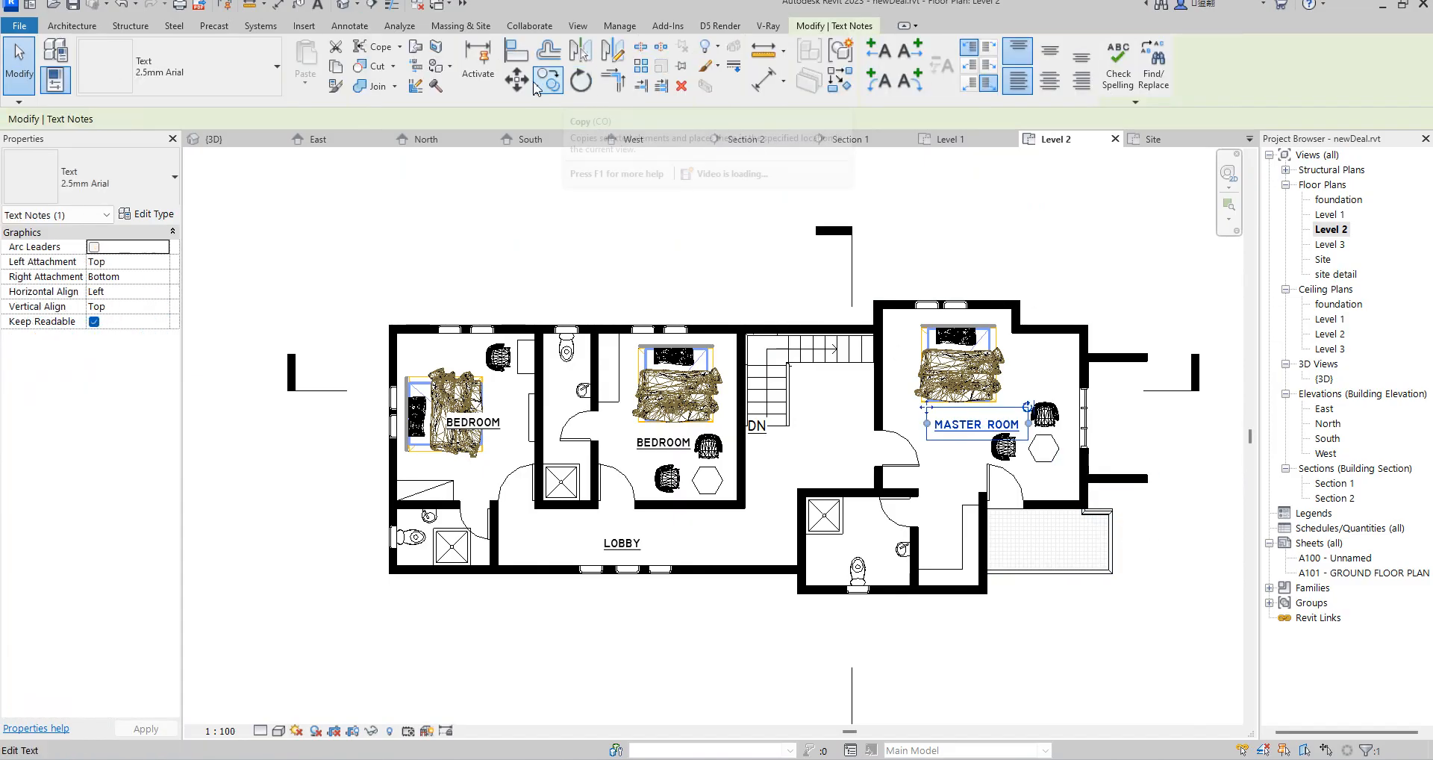
left_click(550, 82)
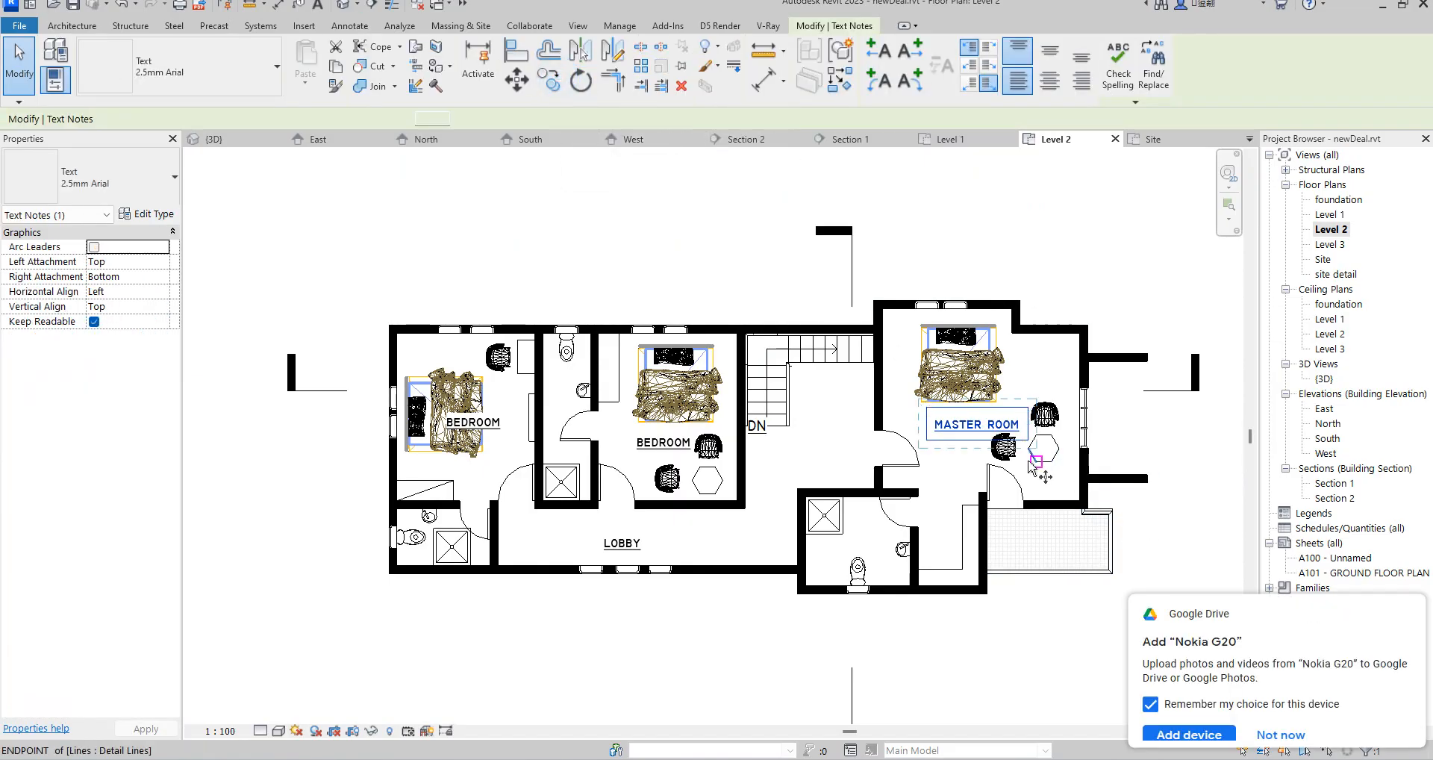
left_click(978, 418)
scroll(1014, 549, "up", 2)
left_click(1051, 534)
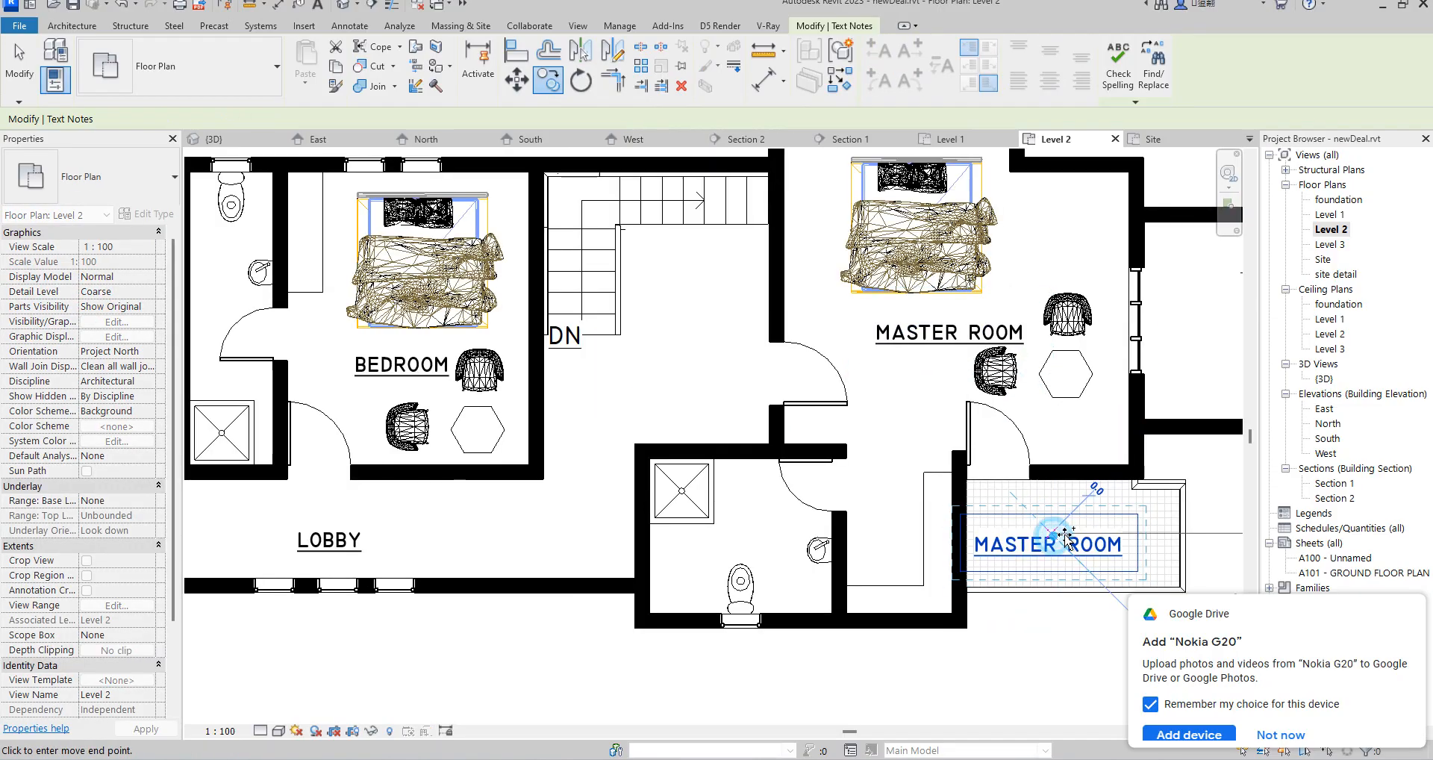
key("Escape")
double_click(1056, 553)
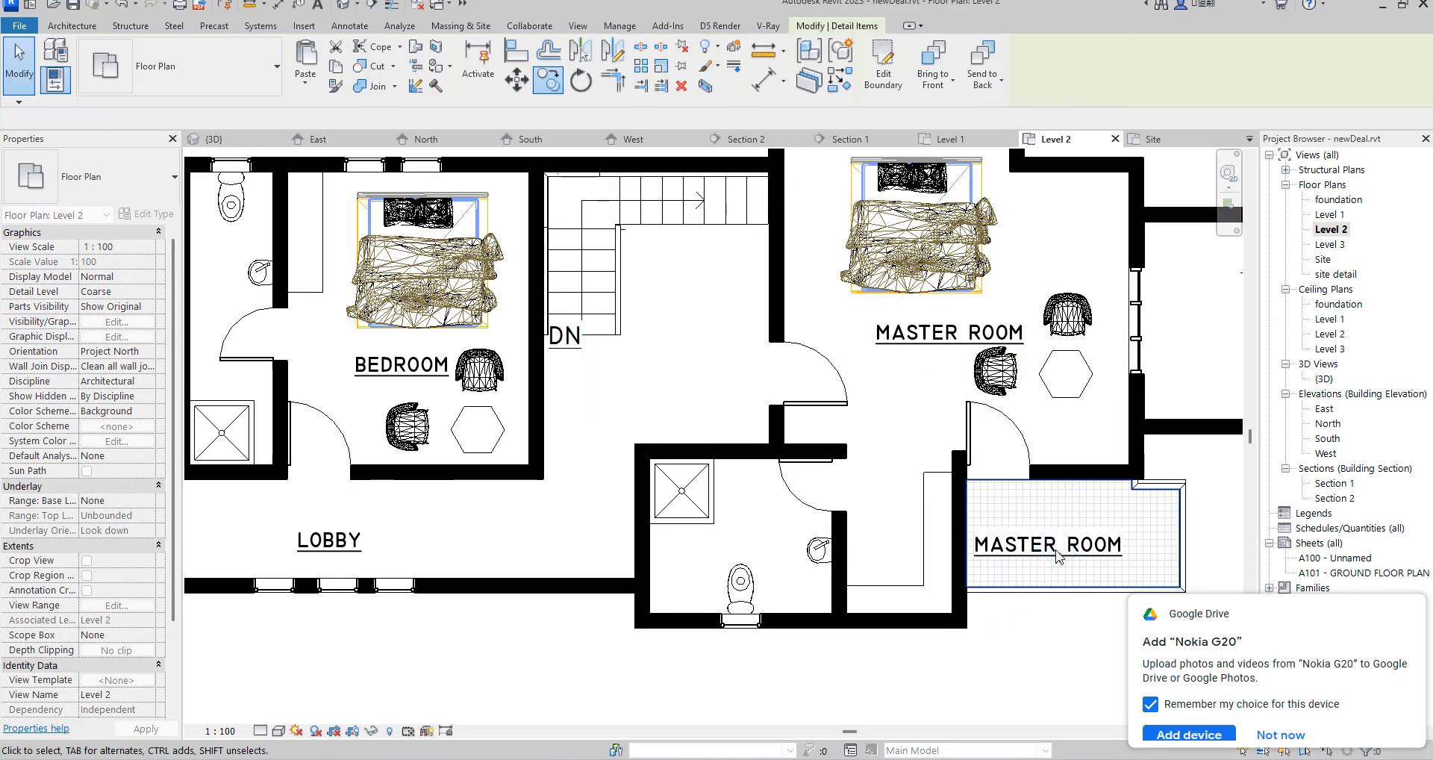
left_click(1395, 614)
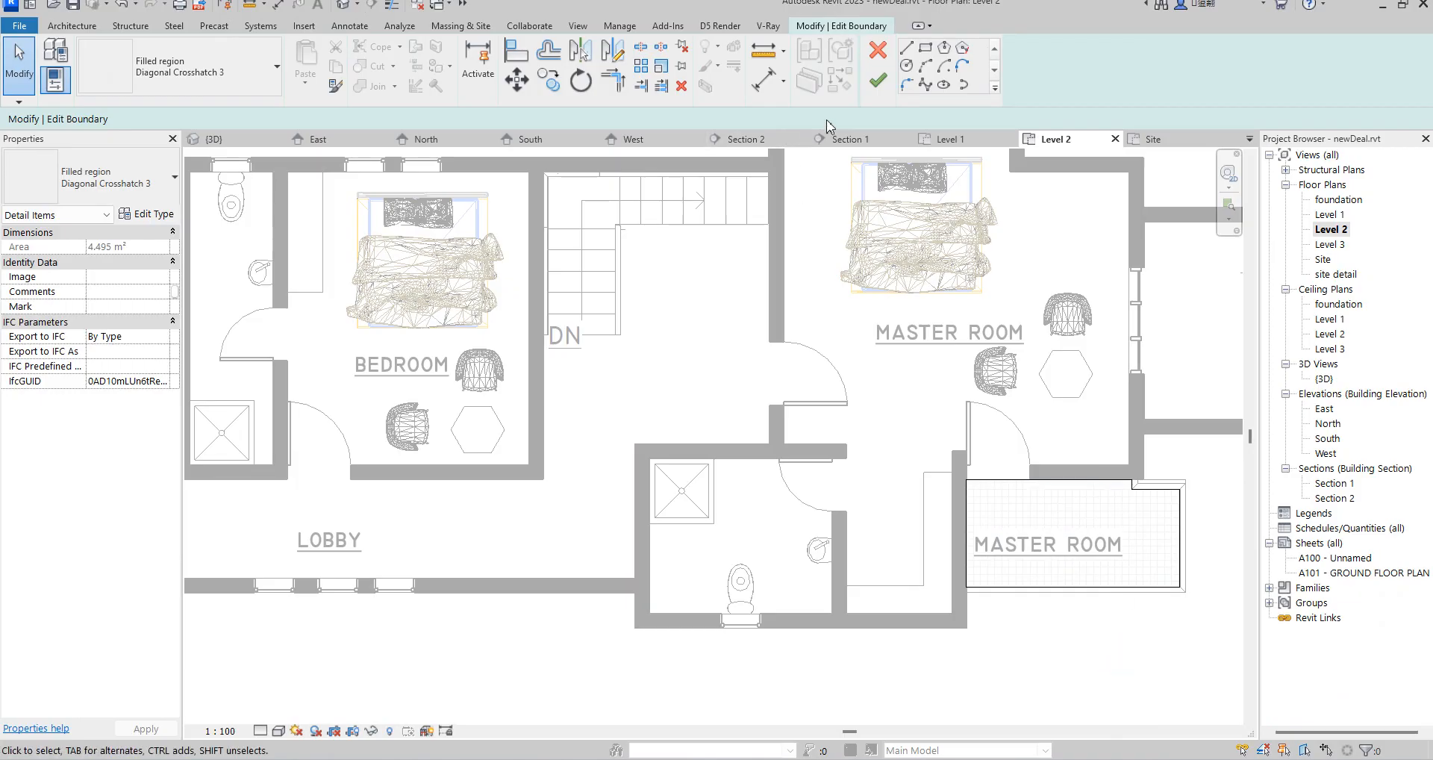
left_click(875, 78)
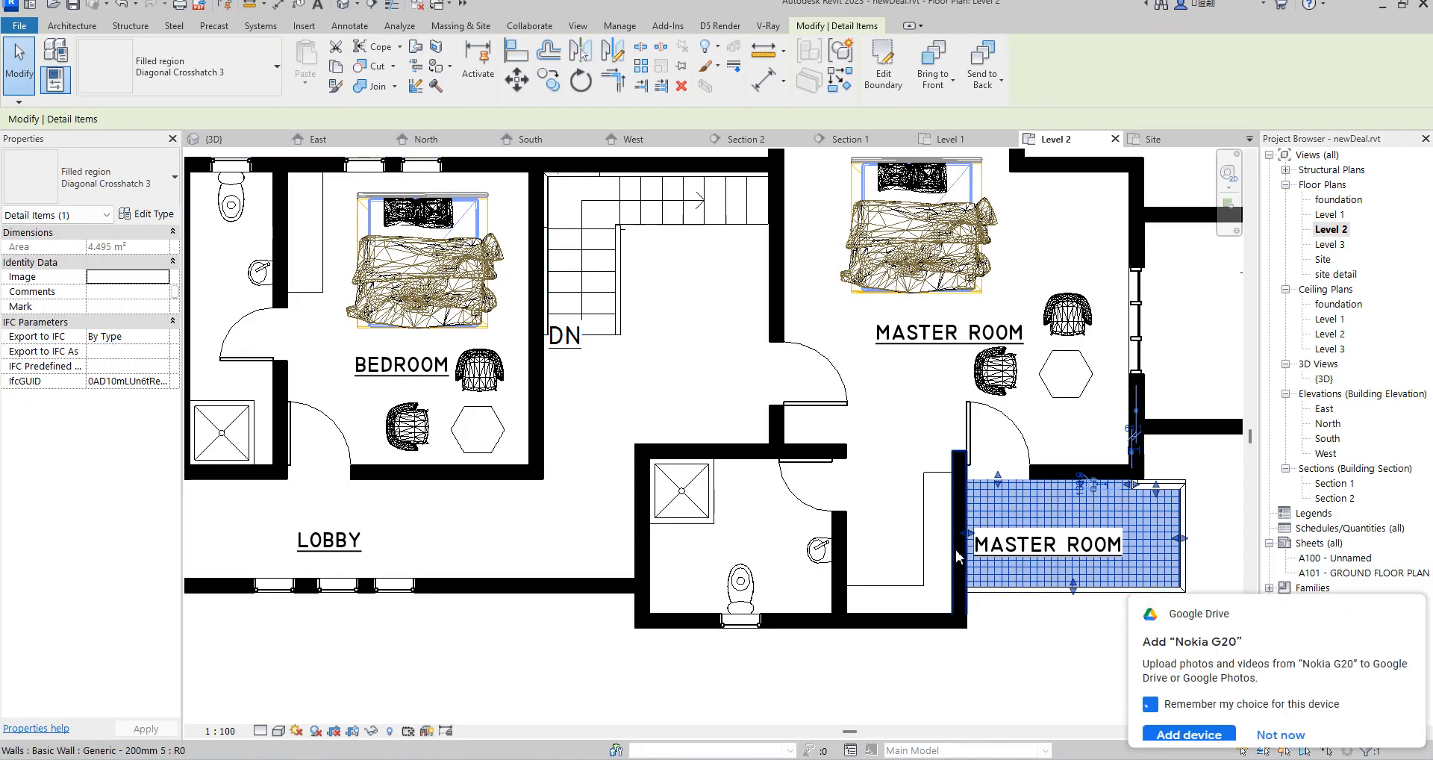
left_click(1078, 688)
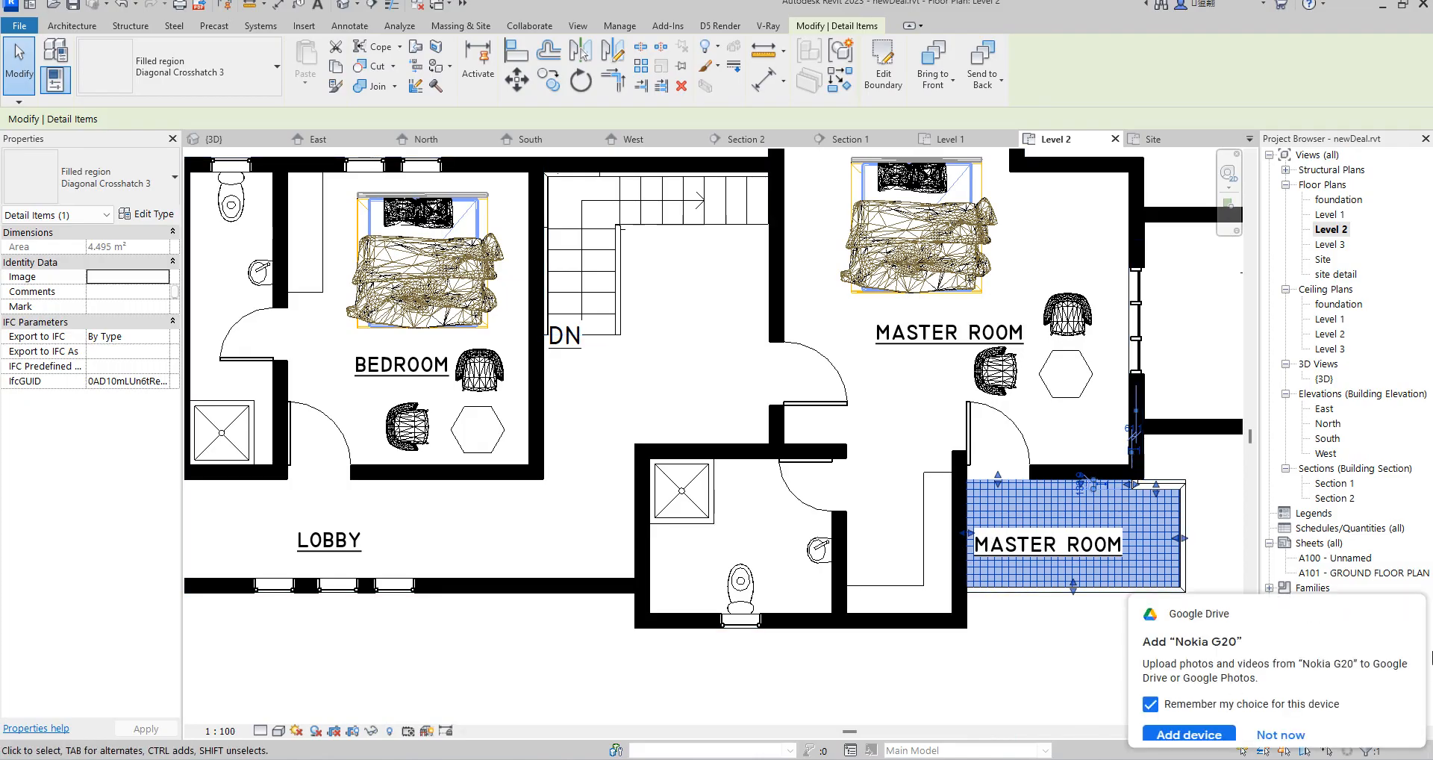
left_click(1395, 615)
left_click(1031, 655)
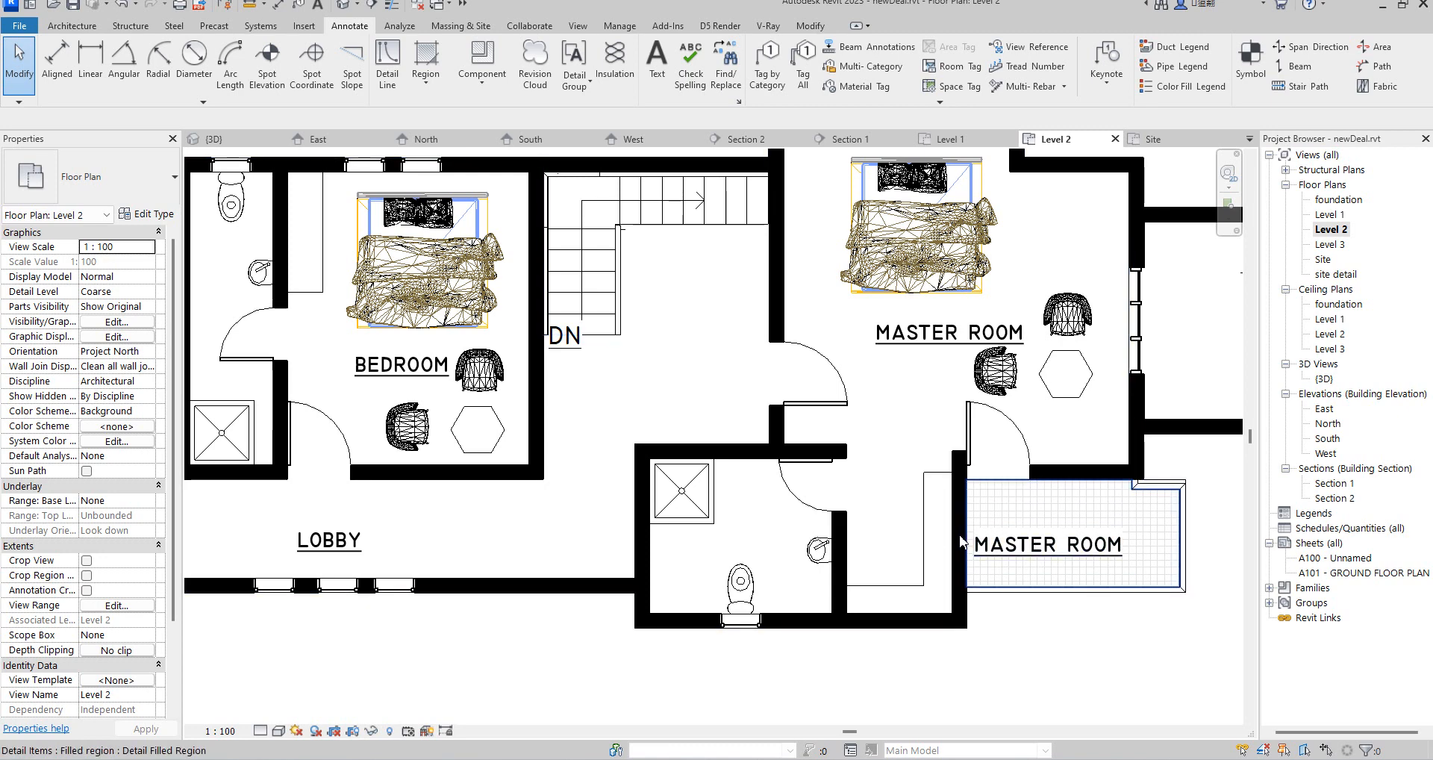
Move the copied MASTER ROOM note toward the balcony's centre and change its text to BALCONY
left_click(958, 542)
left_click_drag(962, 512, 1010, 508)
double_click(1093, 550)
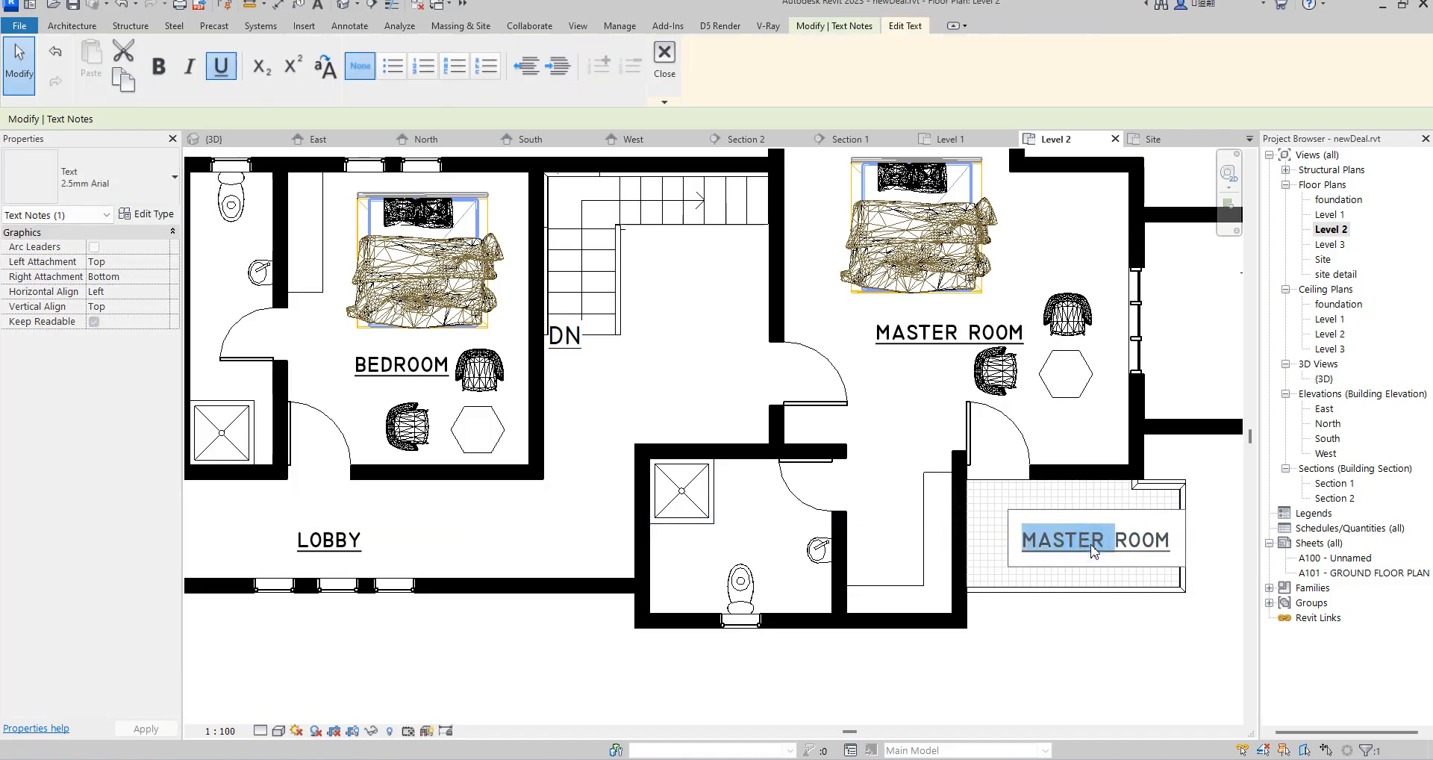
key("BackSpace")
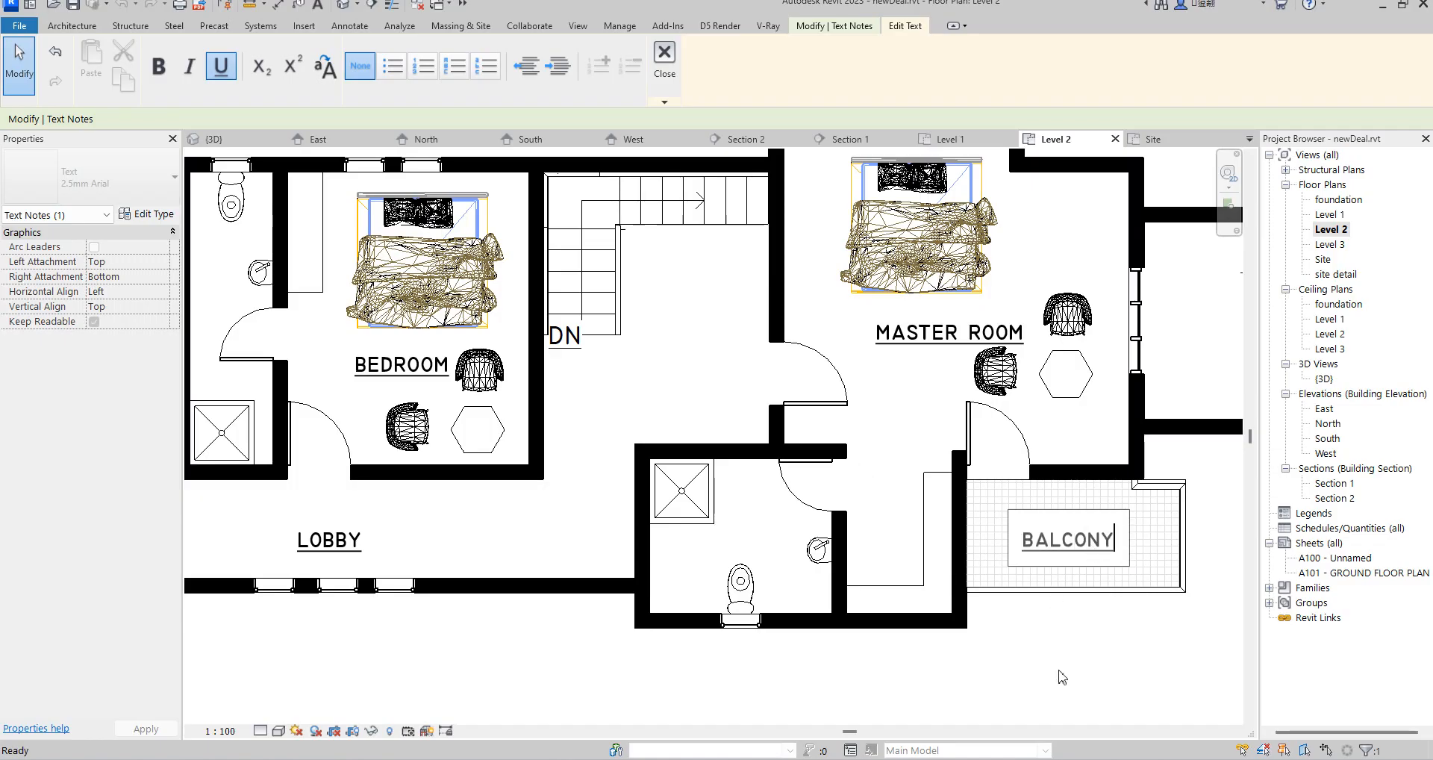
left_click(1058, 670)
left_click(1100, 653)
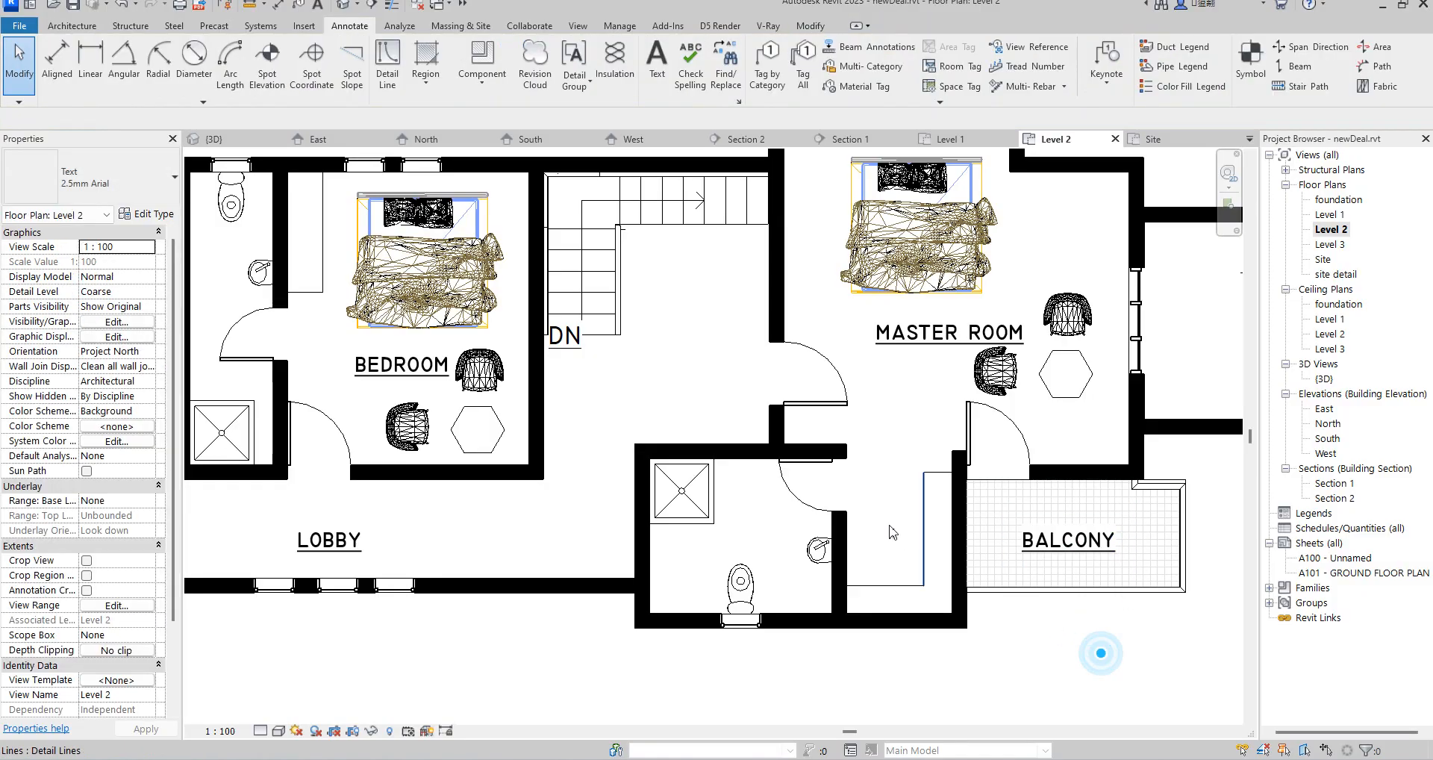
Save the project and cancel the in-place model family setup
scroll(892, 531, "down", 3)
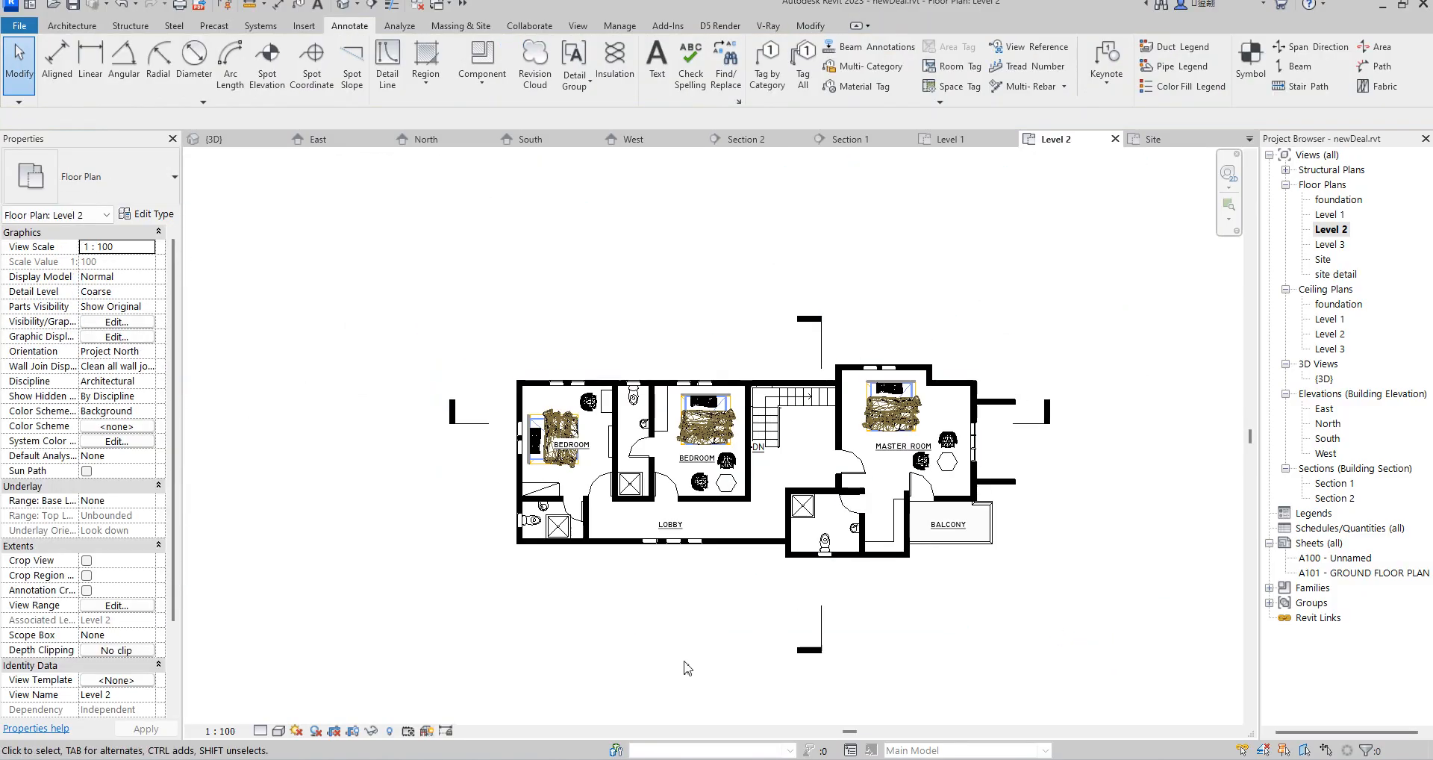
left_click(71, 26)
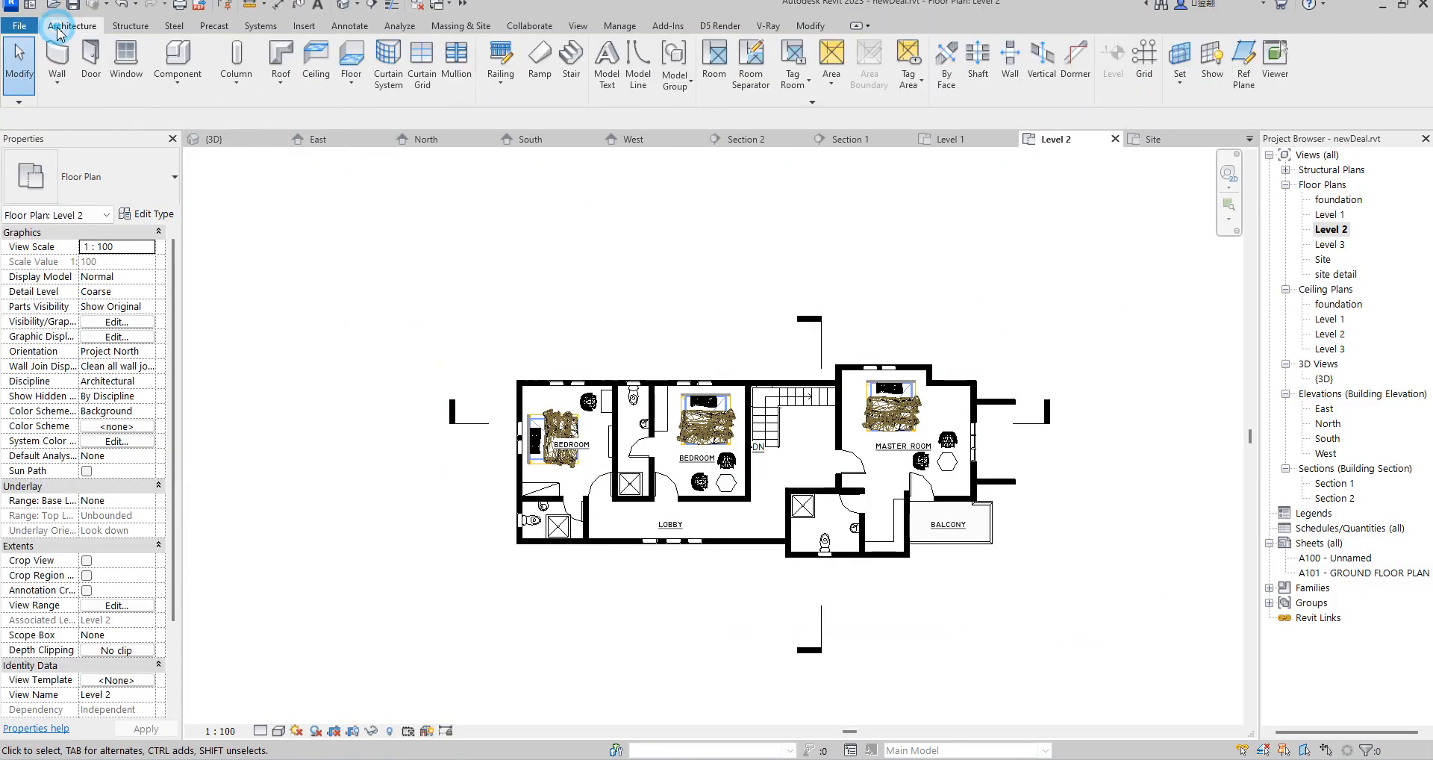
left_click(178, 77)
left_click(198, 151)
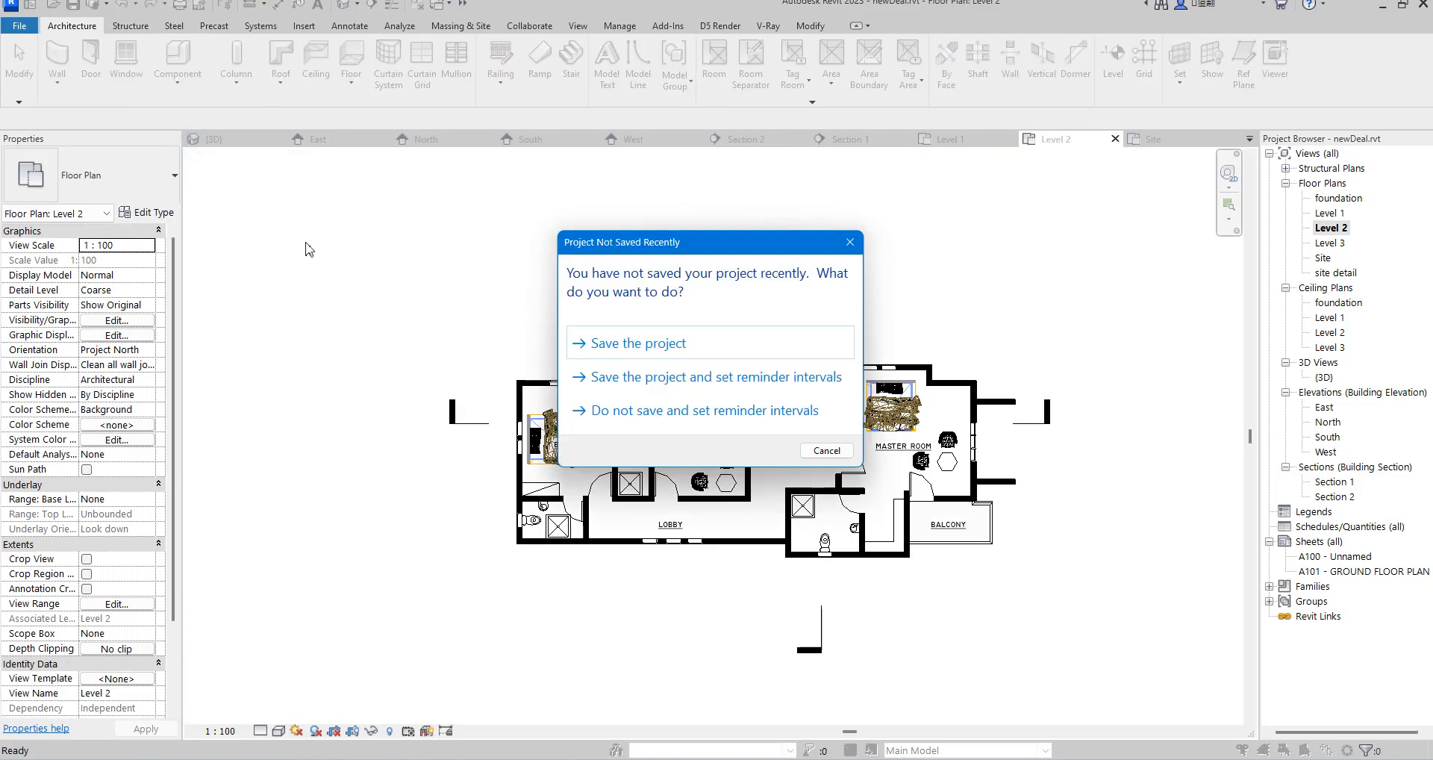
left_click(660, 345)
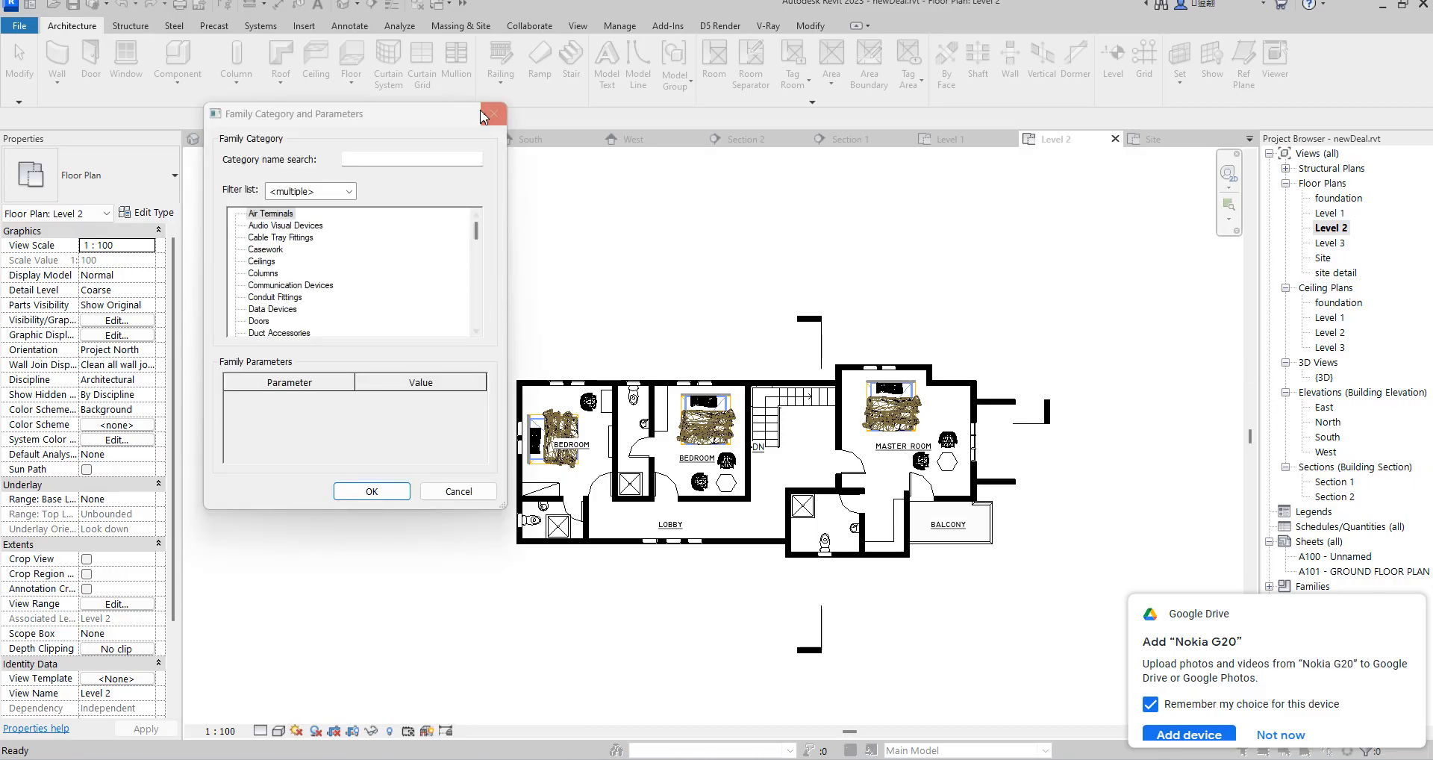
left_click(485, 116)
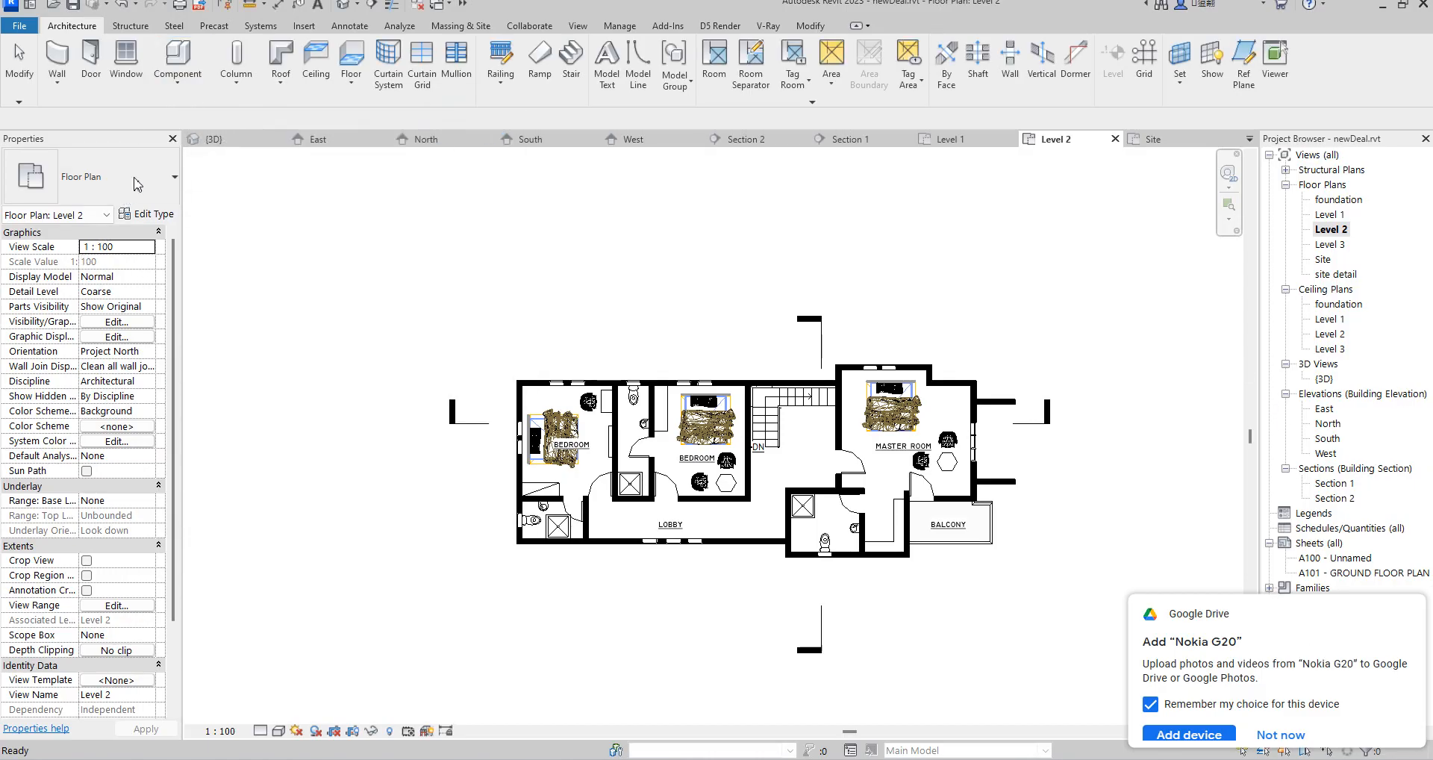
Place three Cosmos Potted Plant 15 components on the balcony, at both outer corners and the inner front corner, and finish placing
left_click(176, 55)
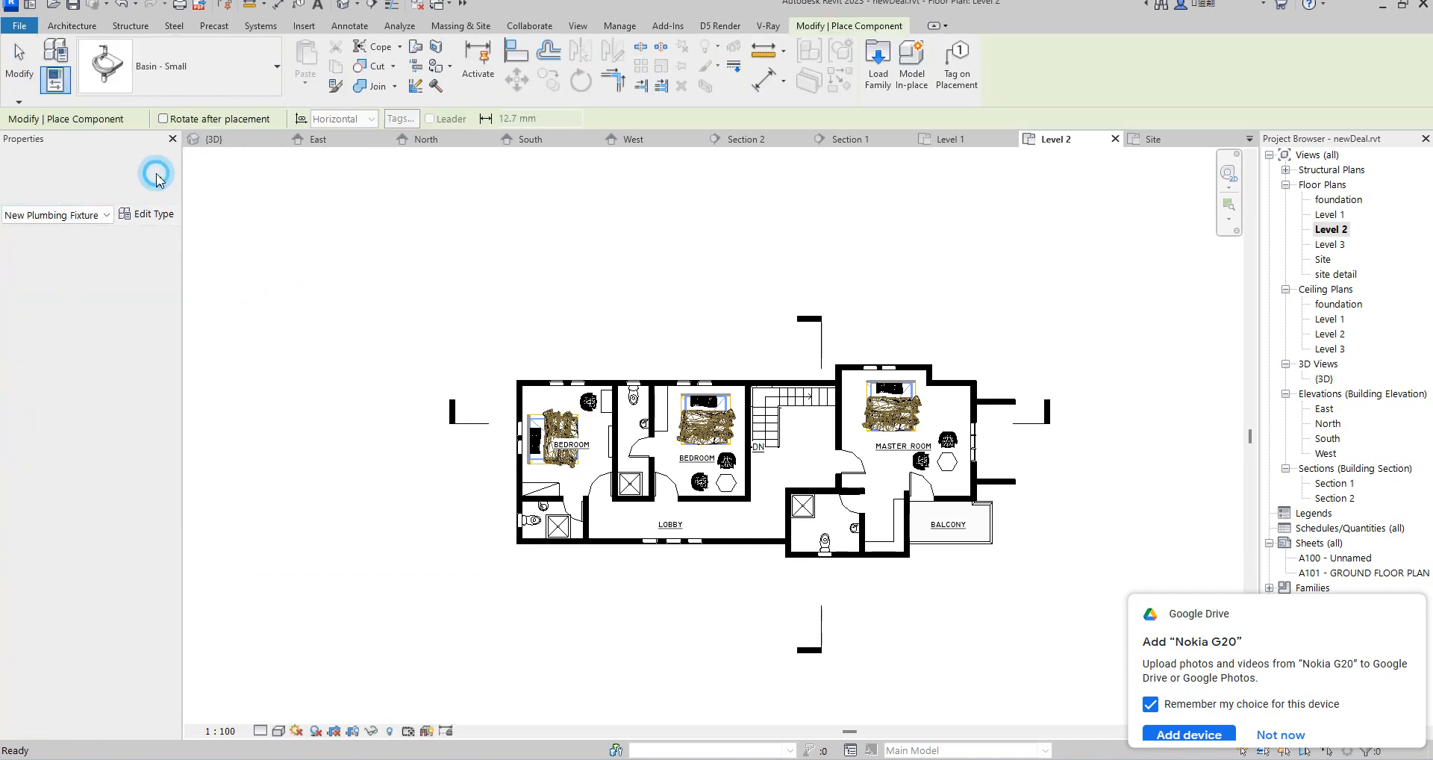
left_click(157, 176)
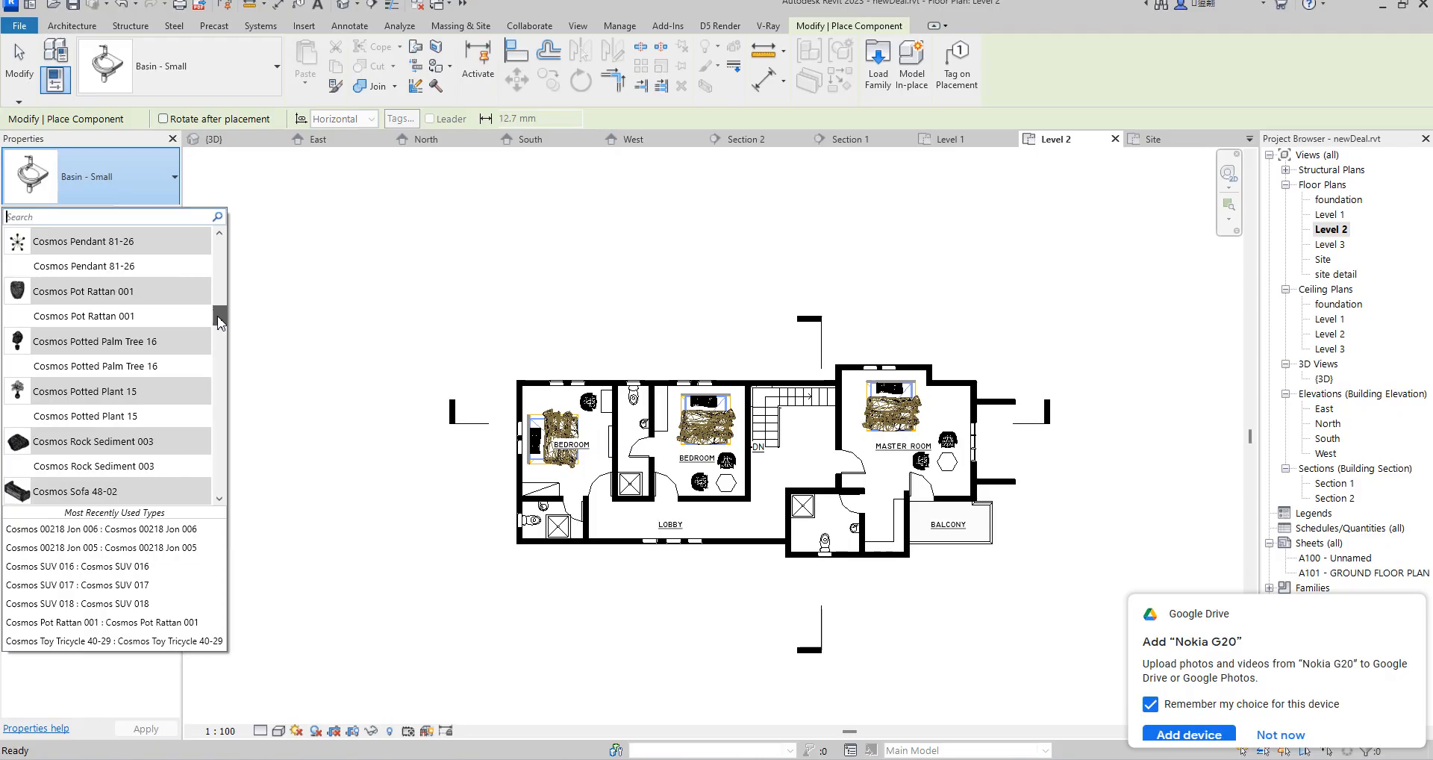
left_click_drag(220, 321, 249, 329)
left_click(112, 472)
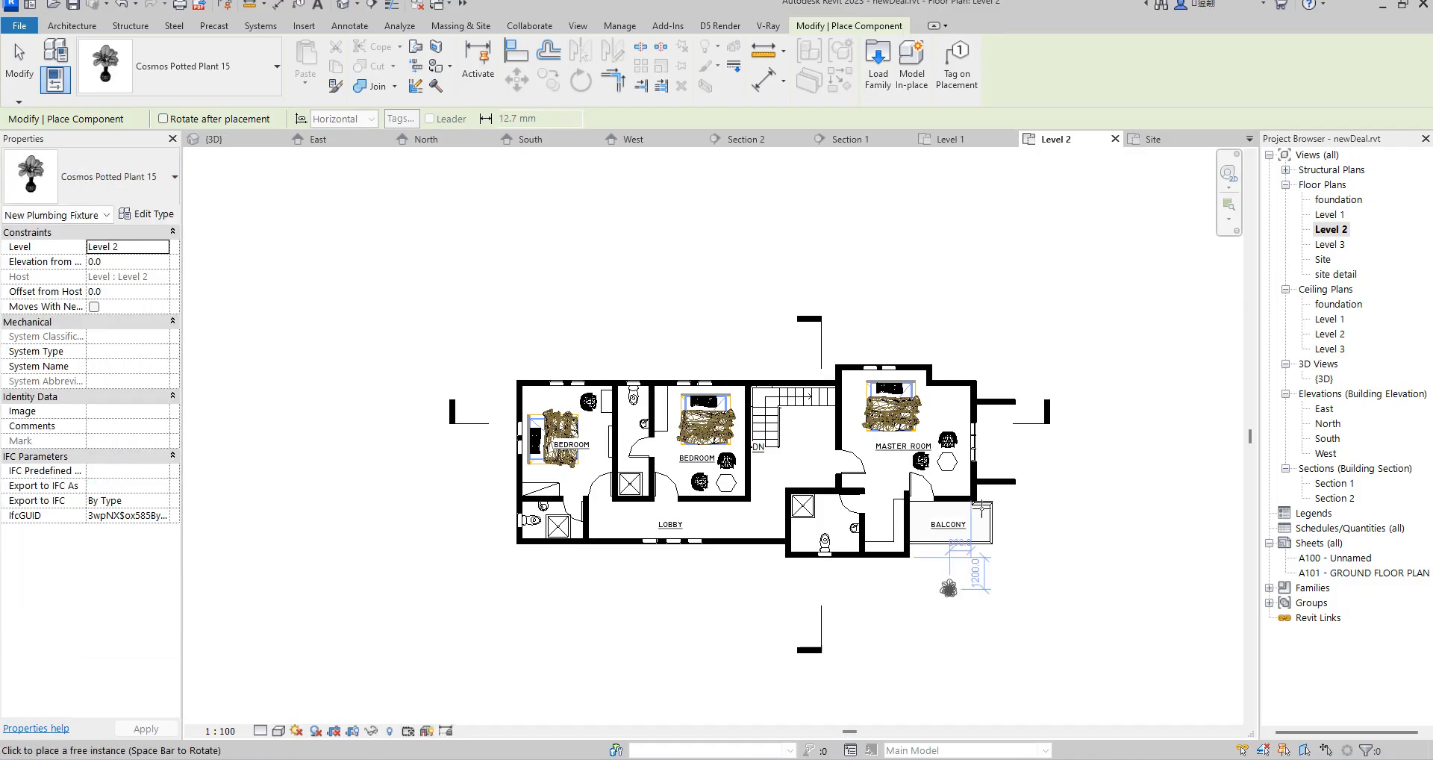
scroll(982, 514, "up", 6)
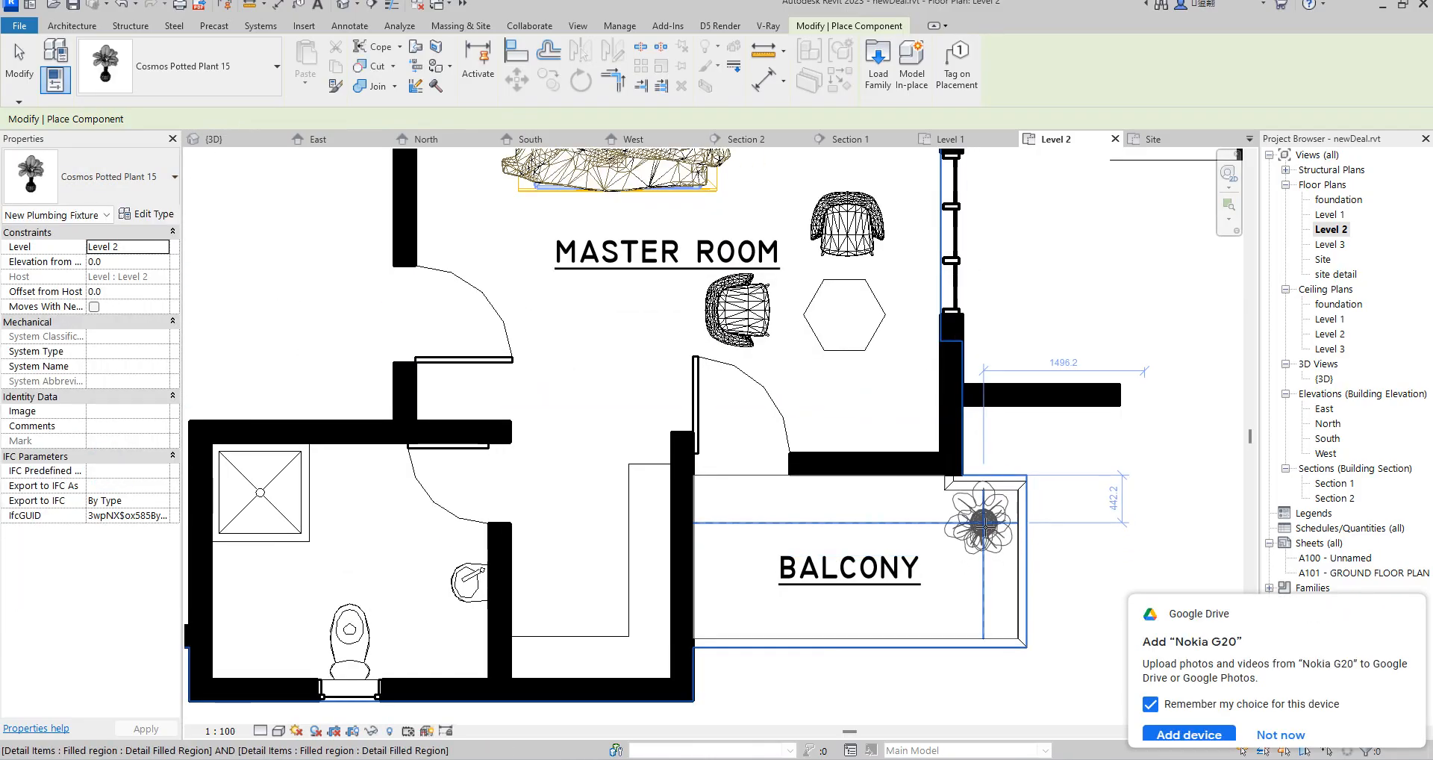
left_click(982, 524)
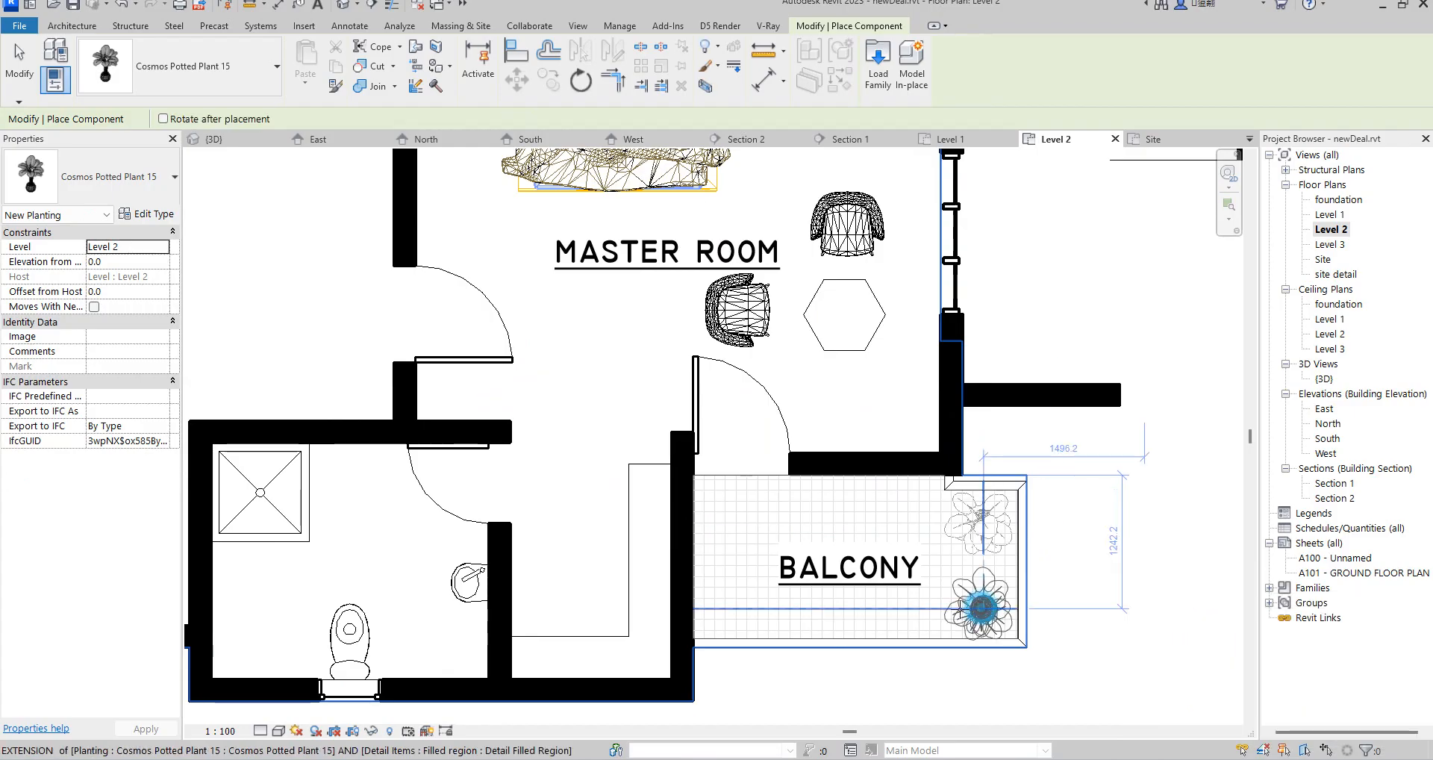
left_click(982, 607)
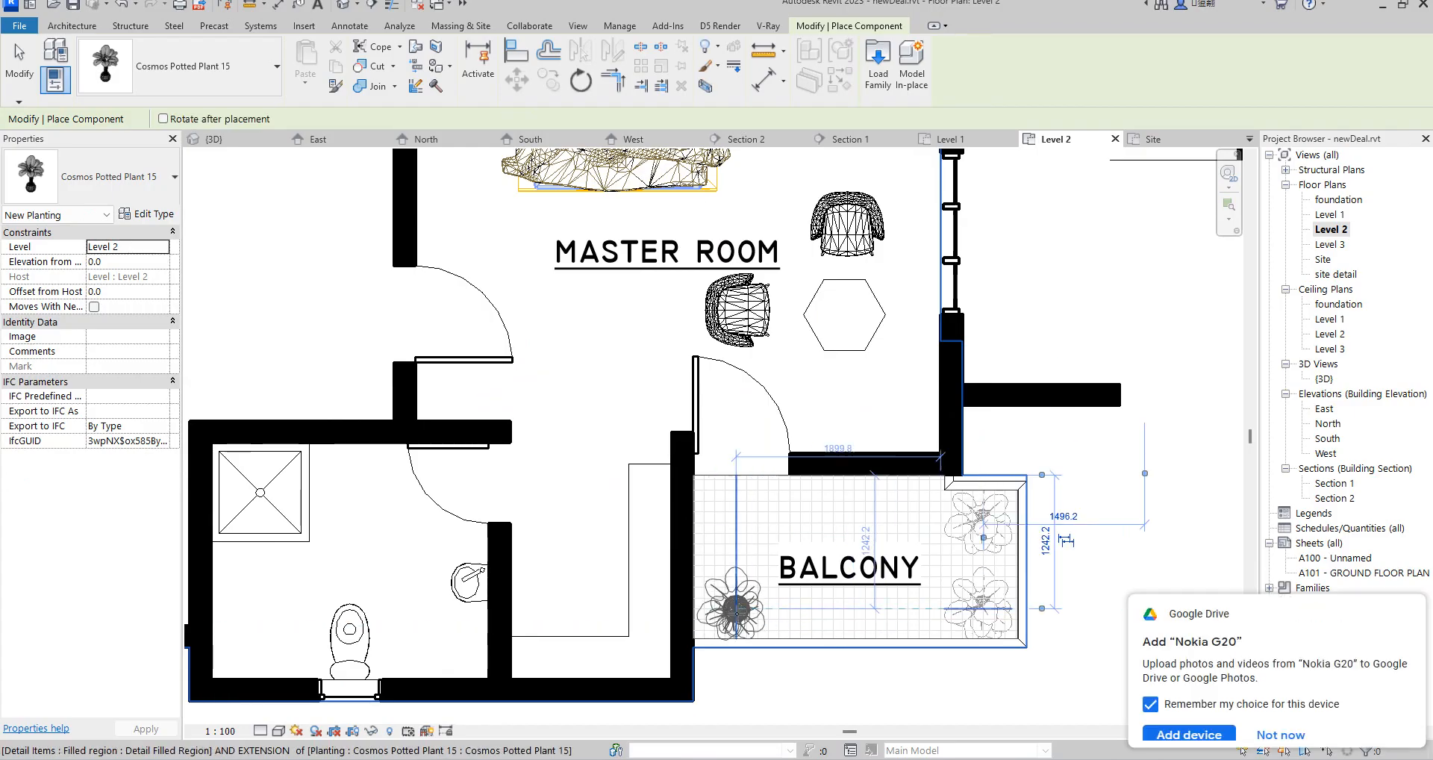
left_click(733, 608)
key("Escape")
key("Escape")
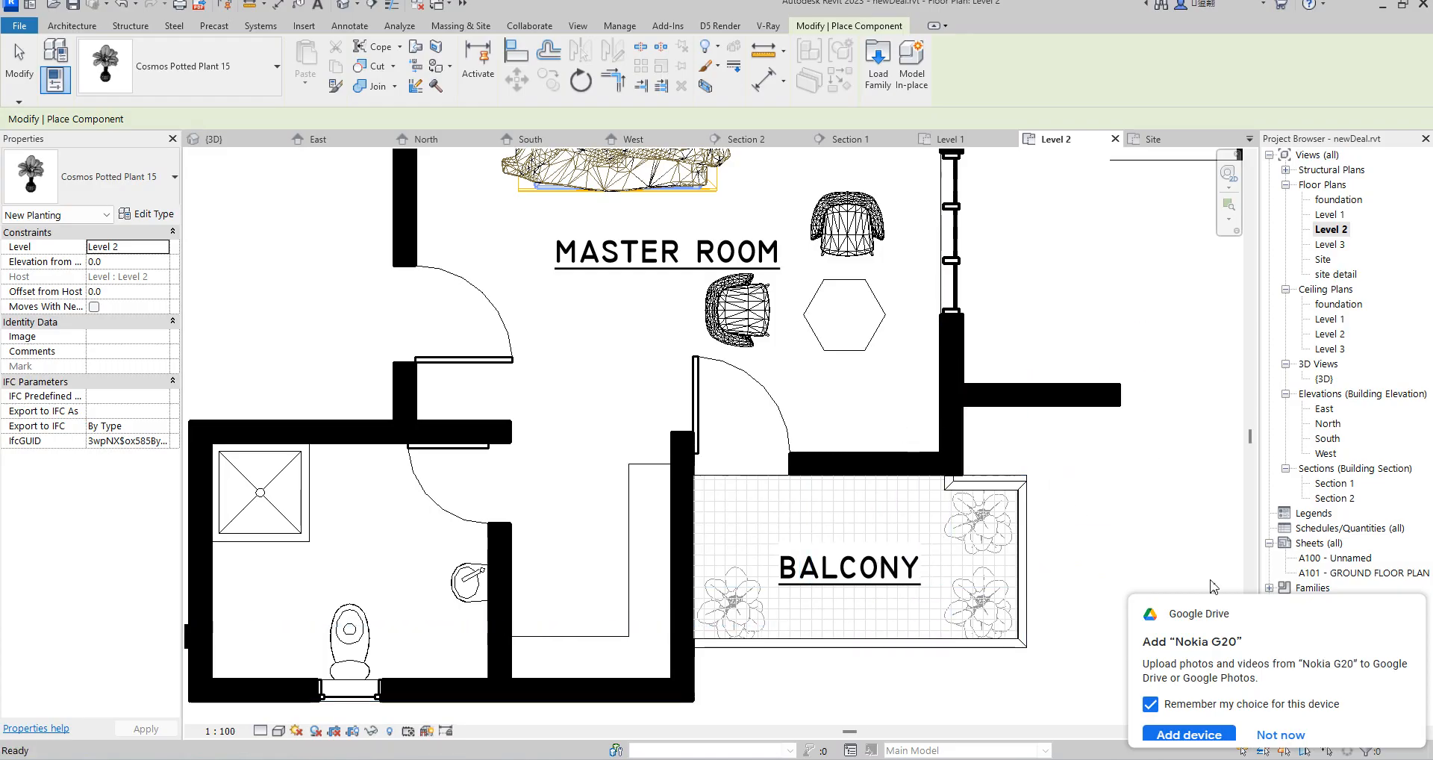
In the 3D view, copy two of the balcony's potted plants and paste them aligned to Level 1, onto the entrance porch
double_click(1325, 379)
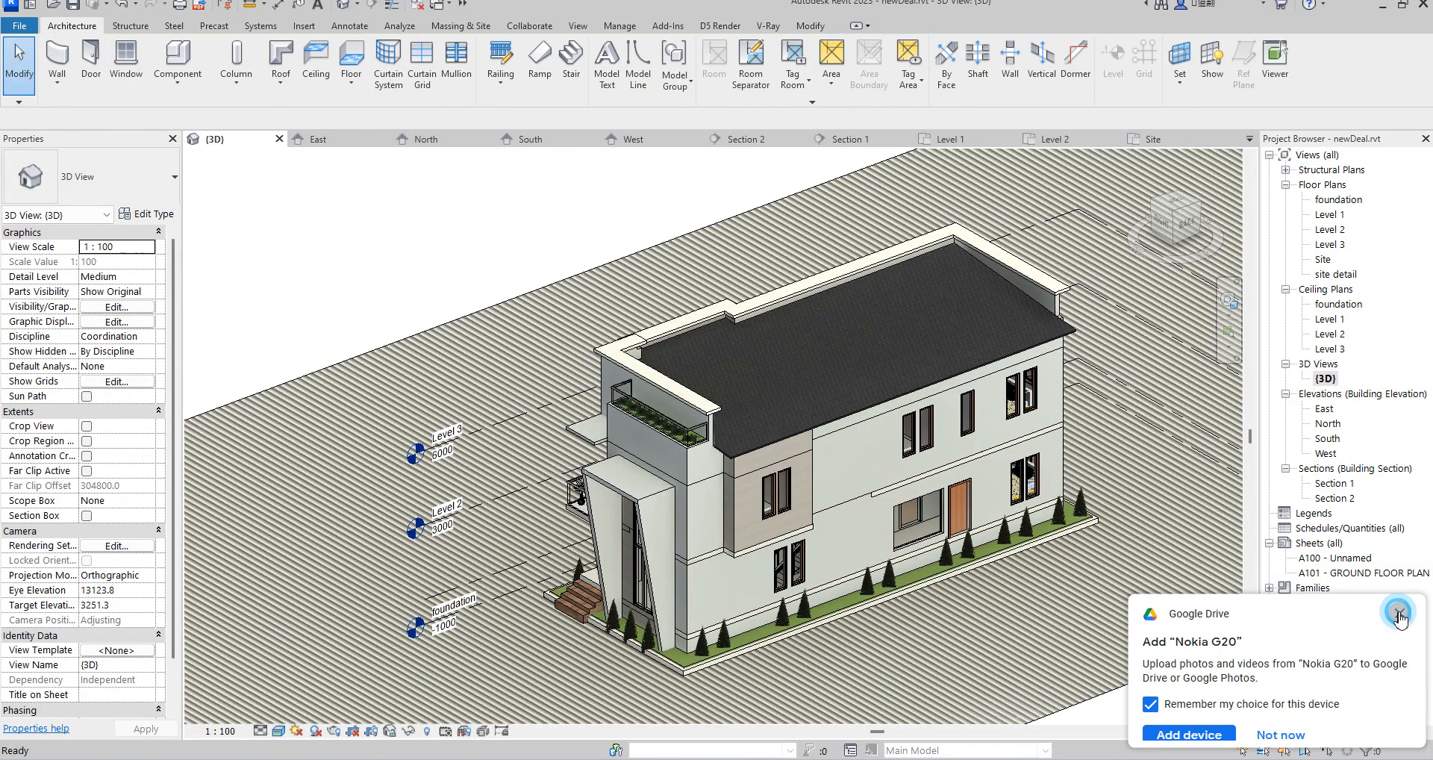
left_click(1399, 617)
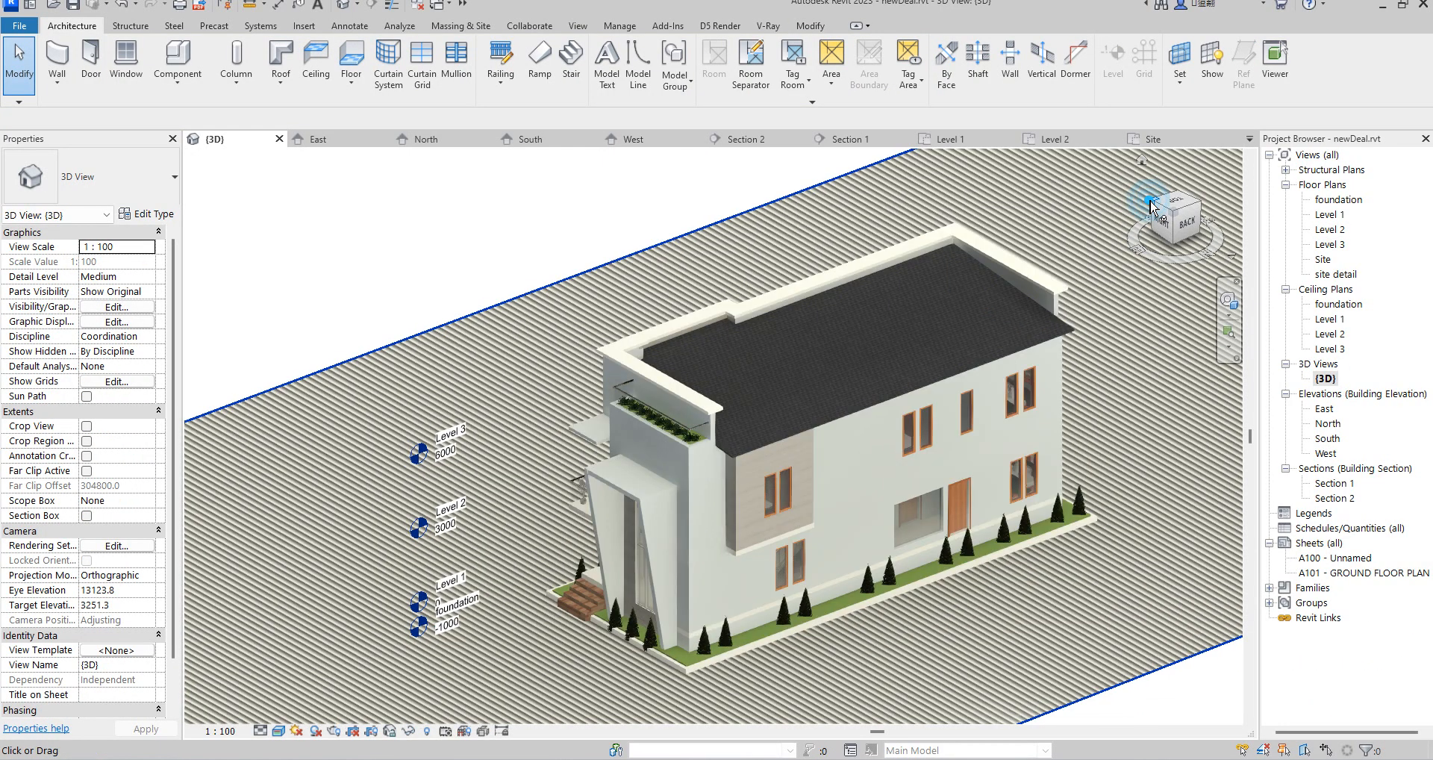
left_click(1152, 204)
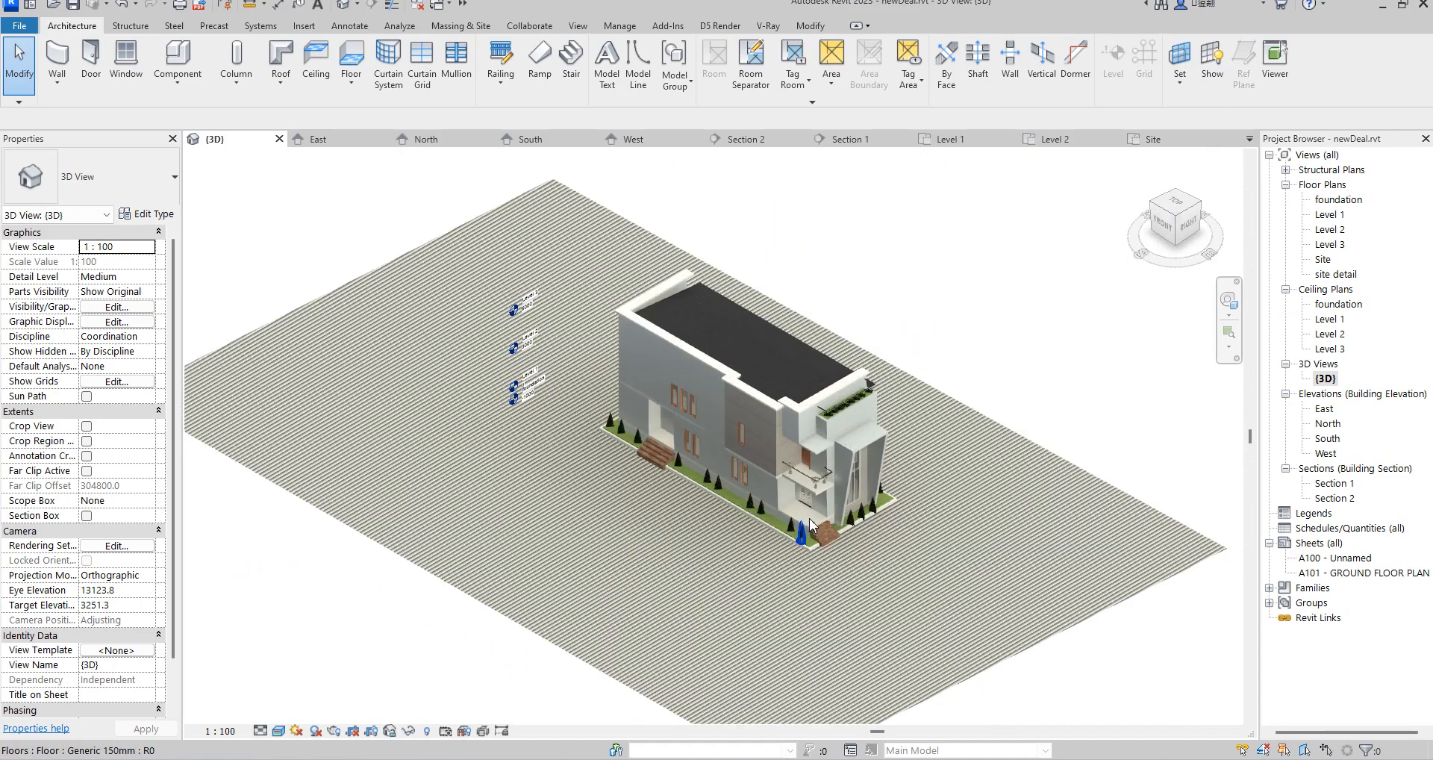
scroll(830, 472, "up", 5)
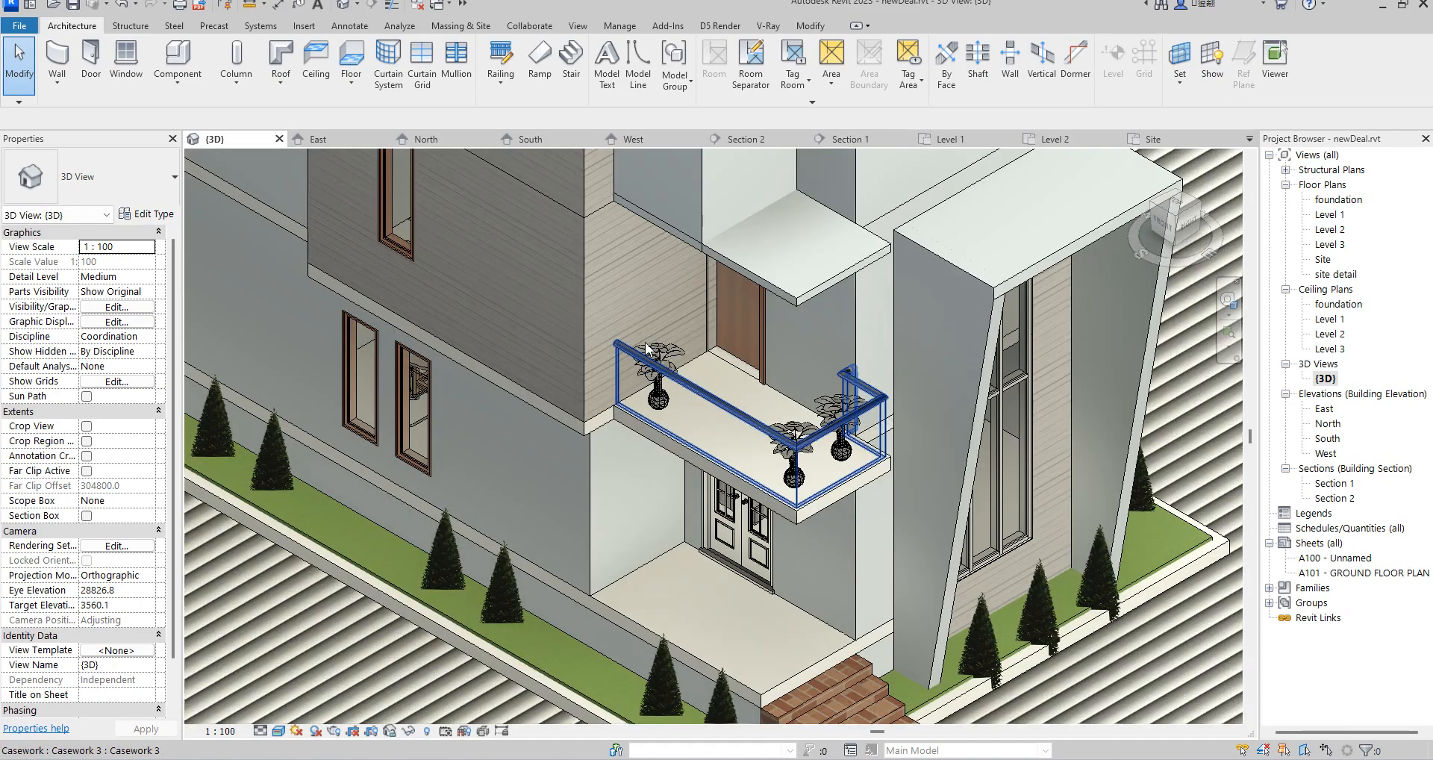
left_click(652, 348)
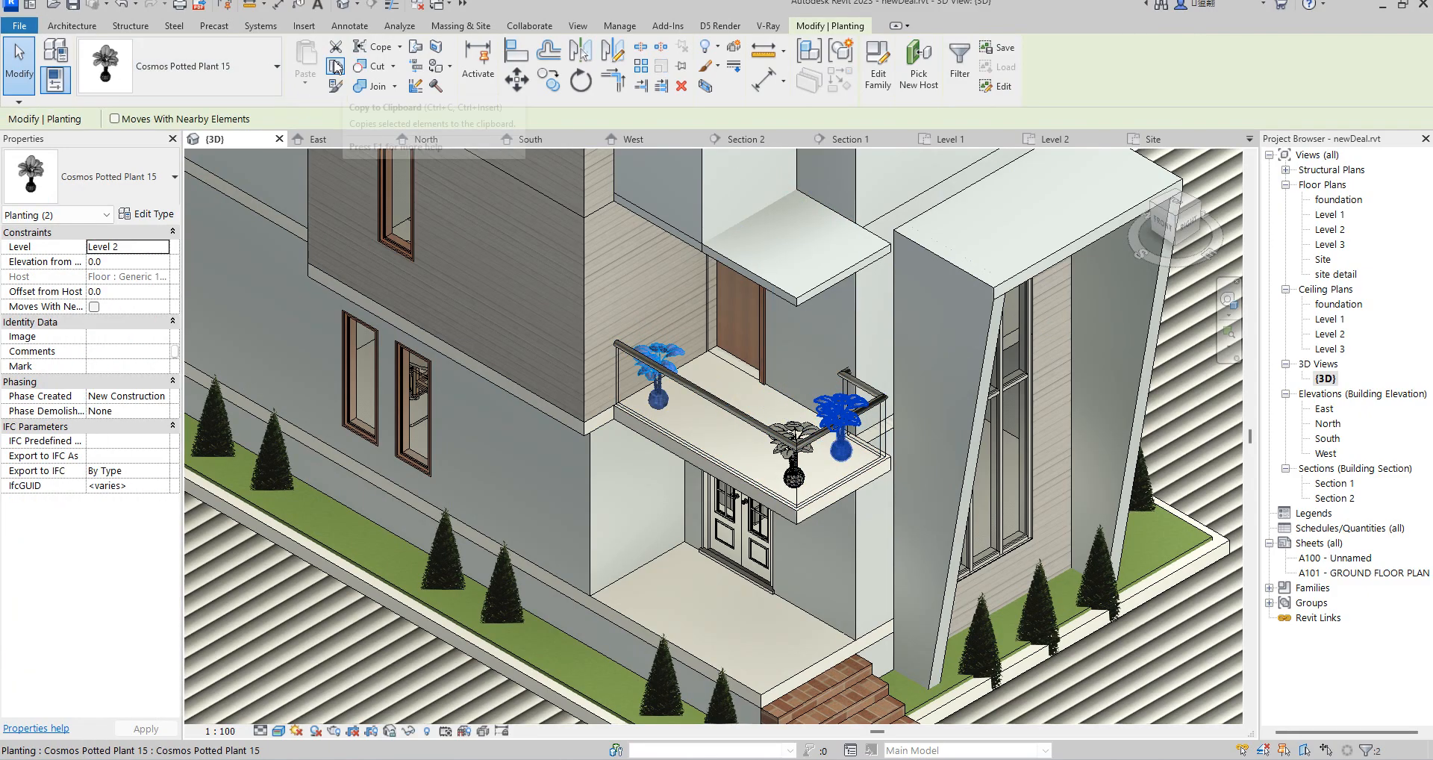
left_click(336, 68)
left_click(305, 92)
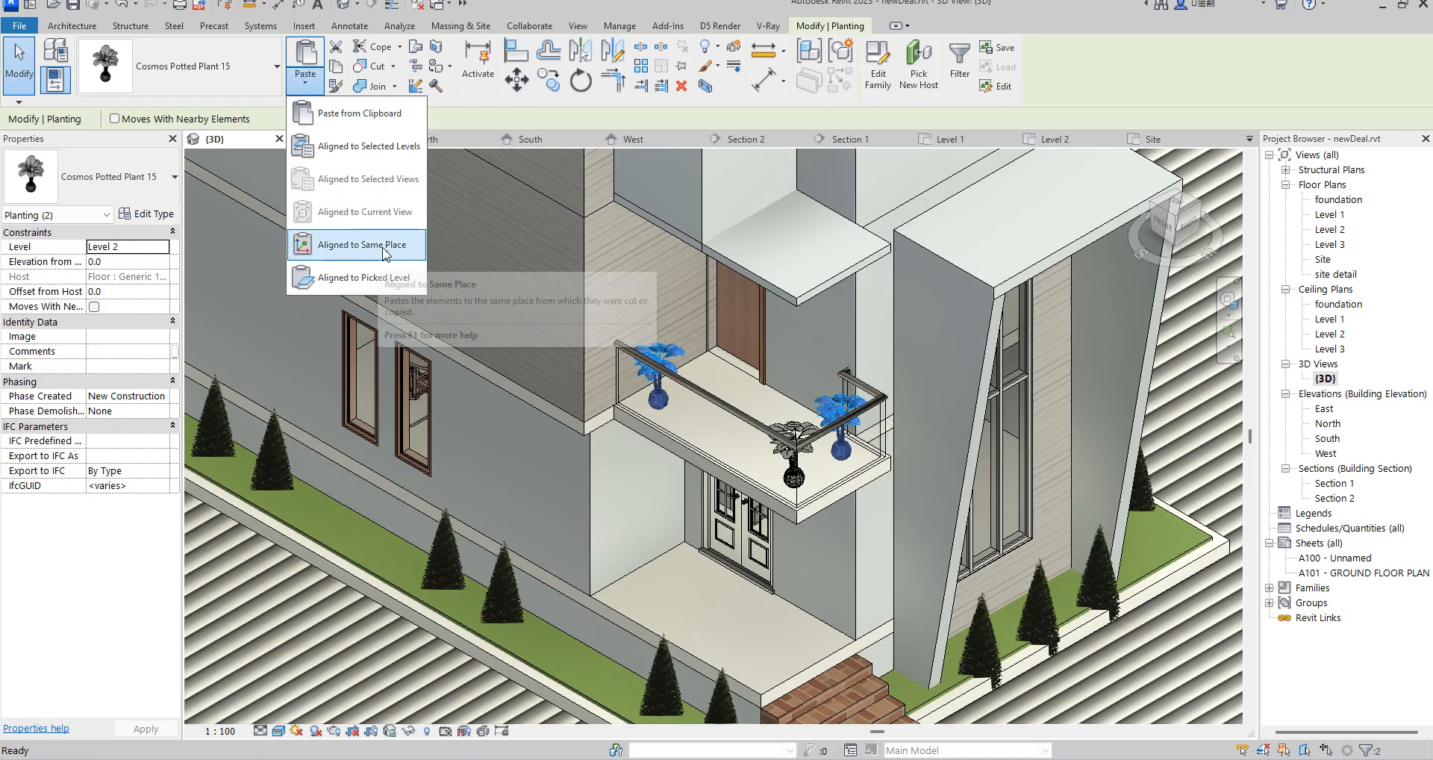
left_click(399, 159)
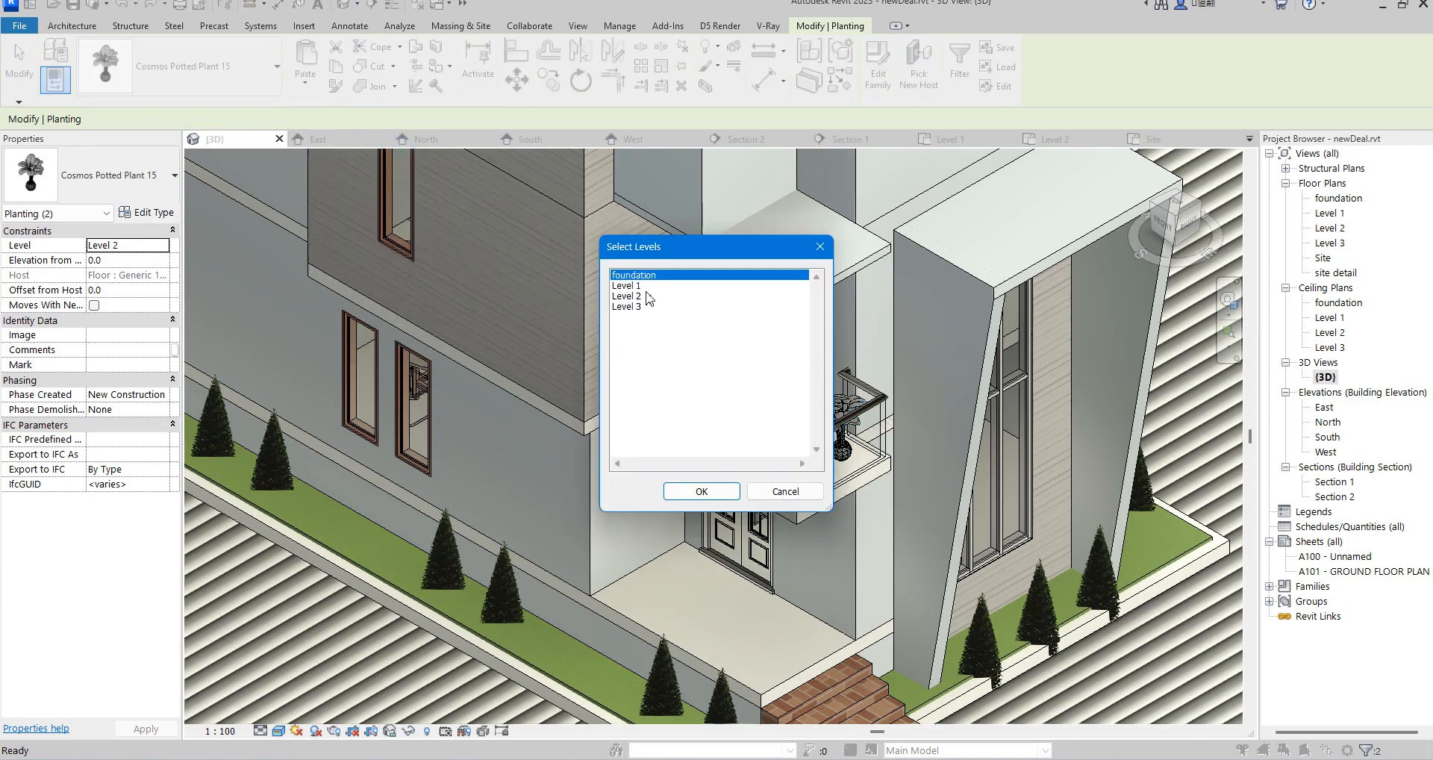
left_click(641, 286)
left_click(714, 493)
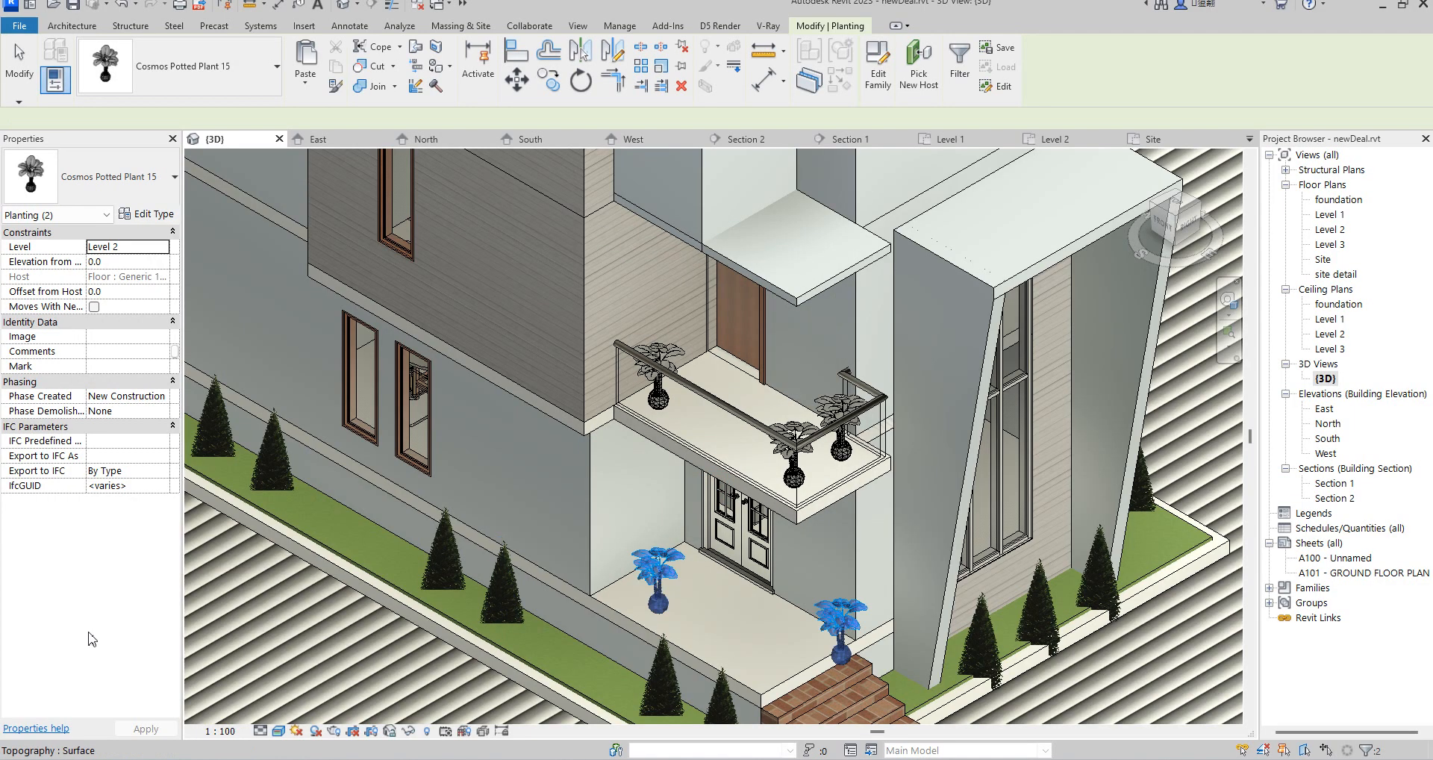
Check the ENTRANCE area of the Level 1 floor plan for the pasted plants, look at the site detail plan, and return to 3D
double_click(1329, 216)
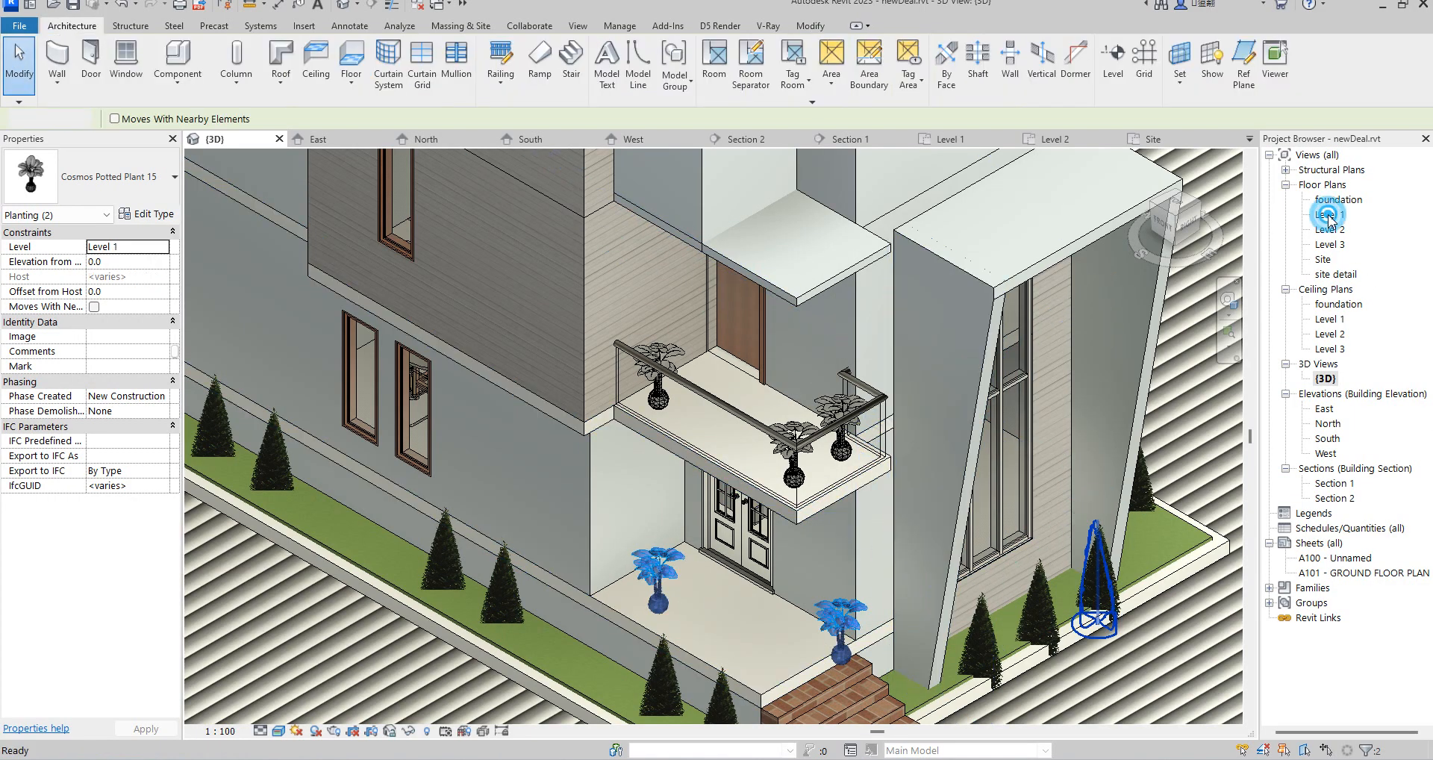
scroll(622, 279, "up", 2)
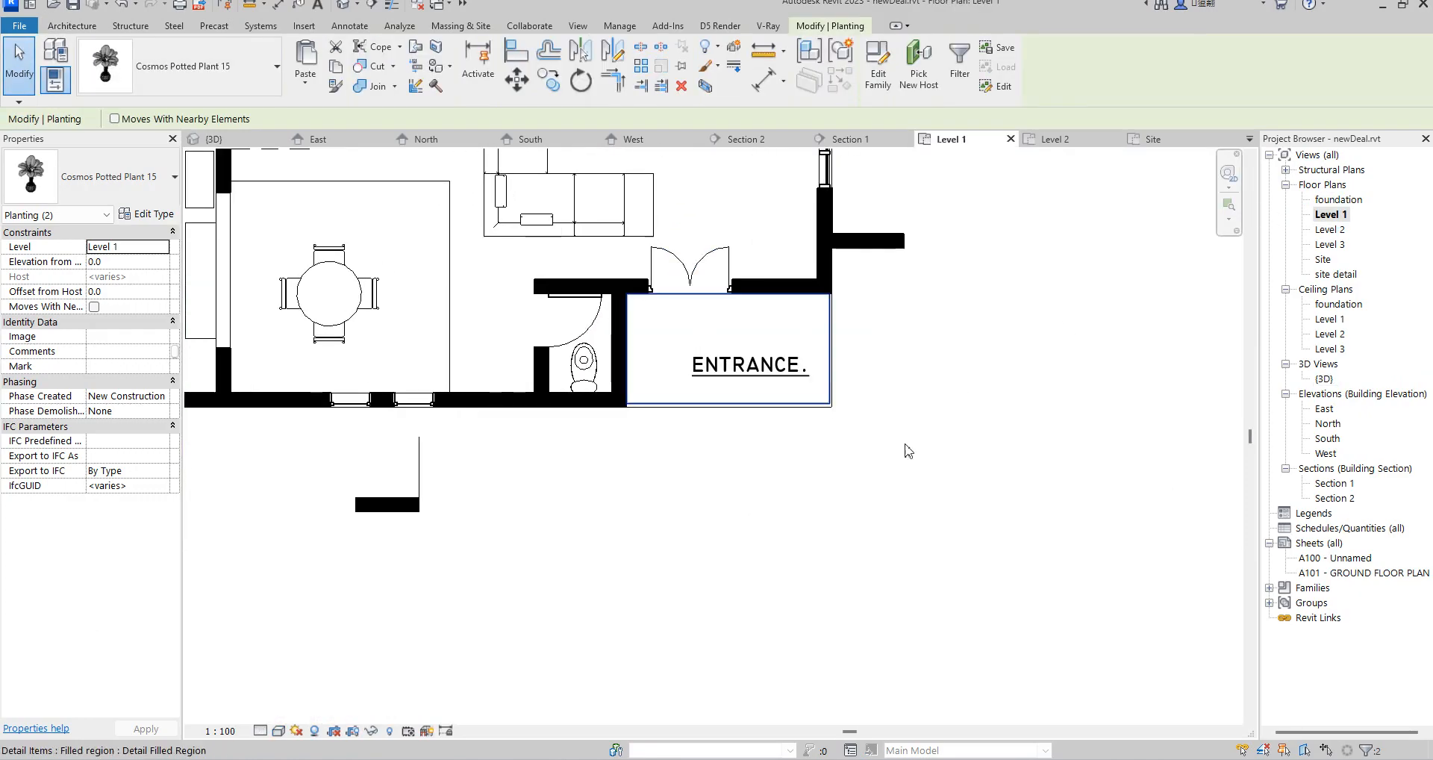
left_click(932, 354)
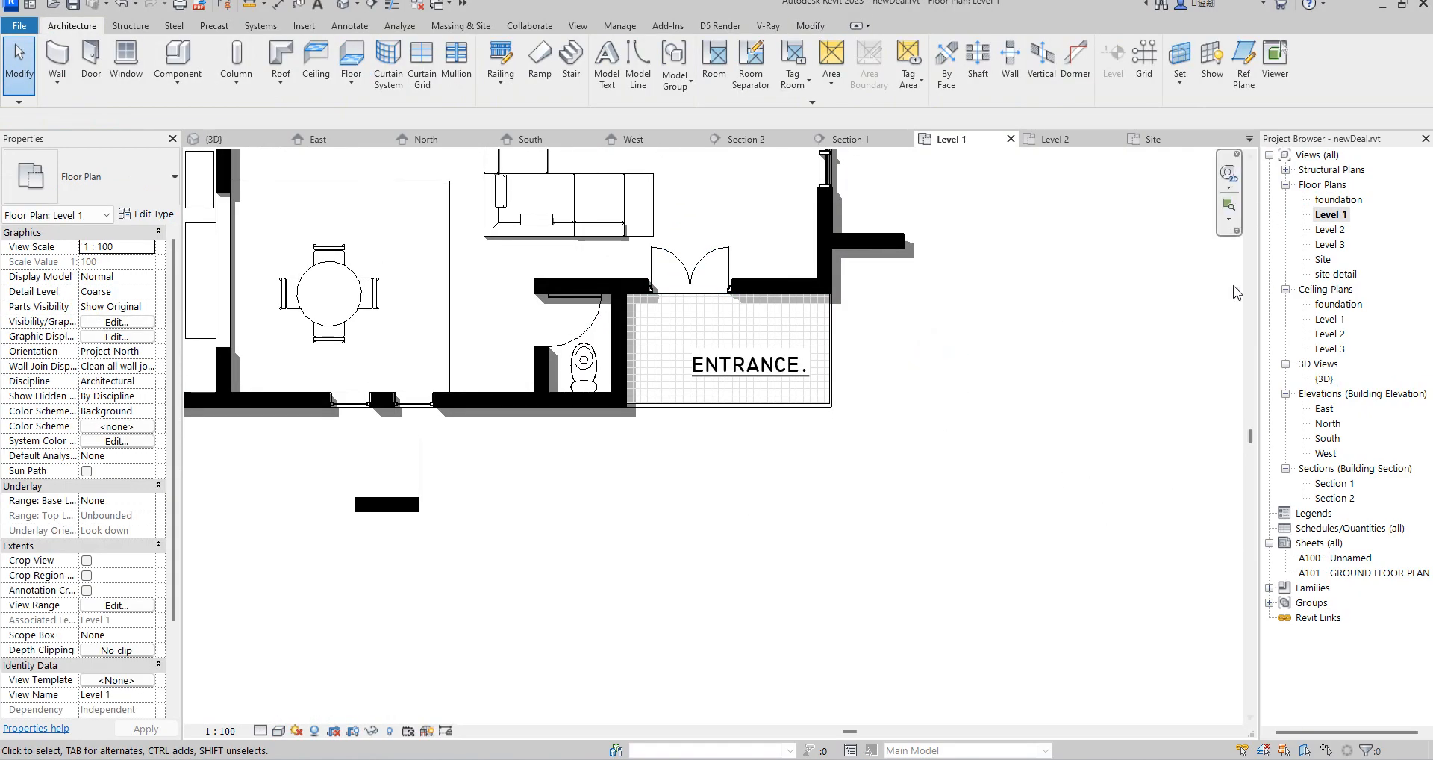
left_click(806, 302)
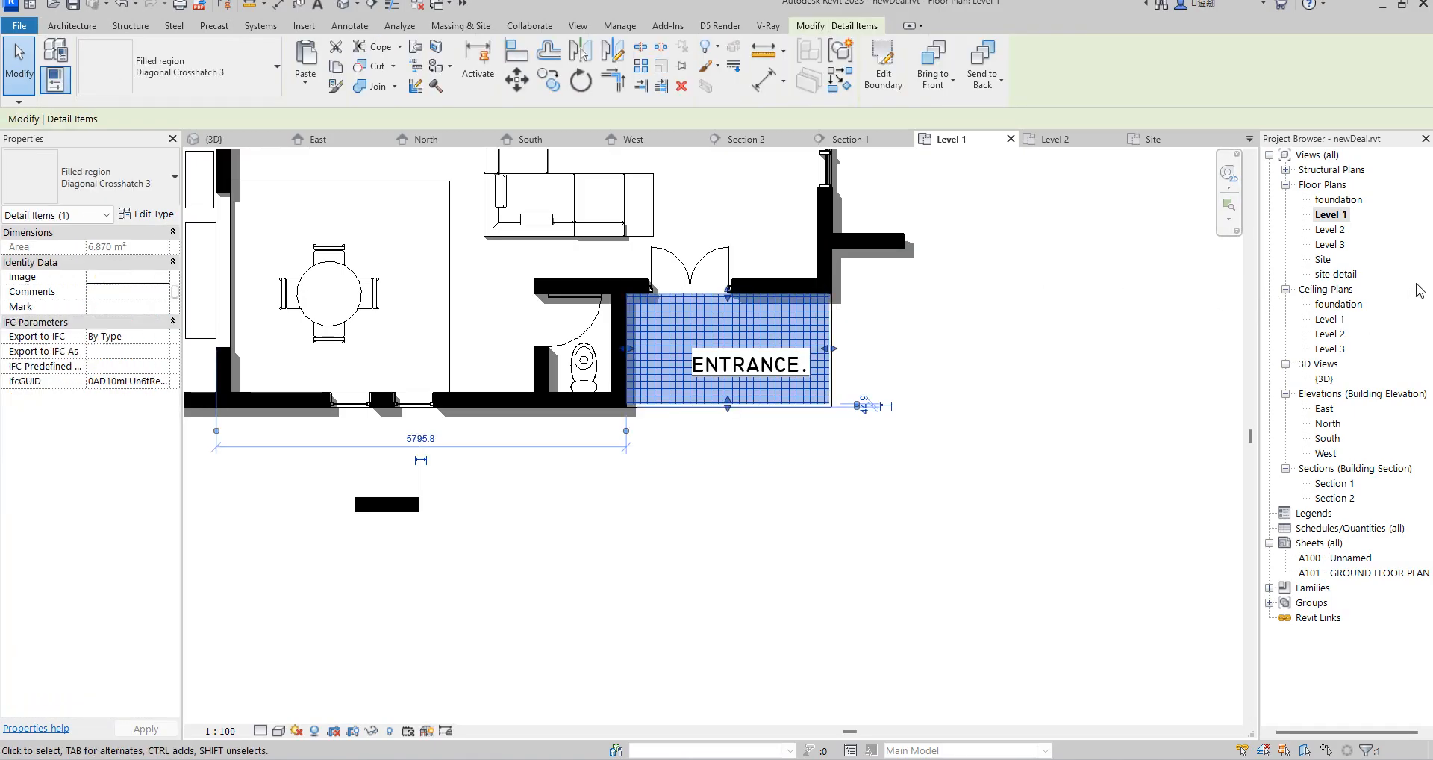
double_click(1337, 275)
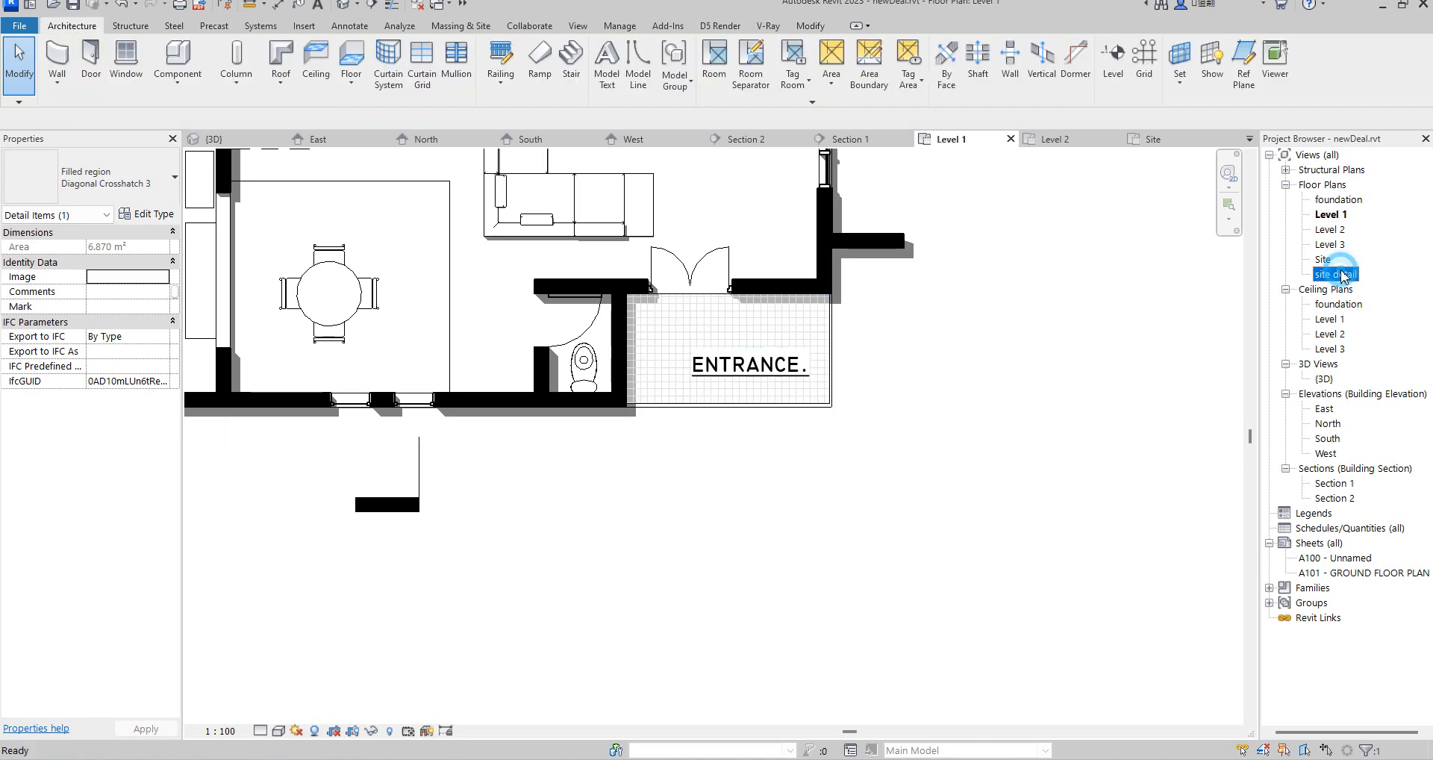
double_click(1332, 215)
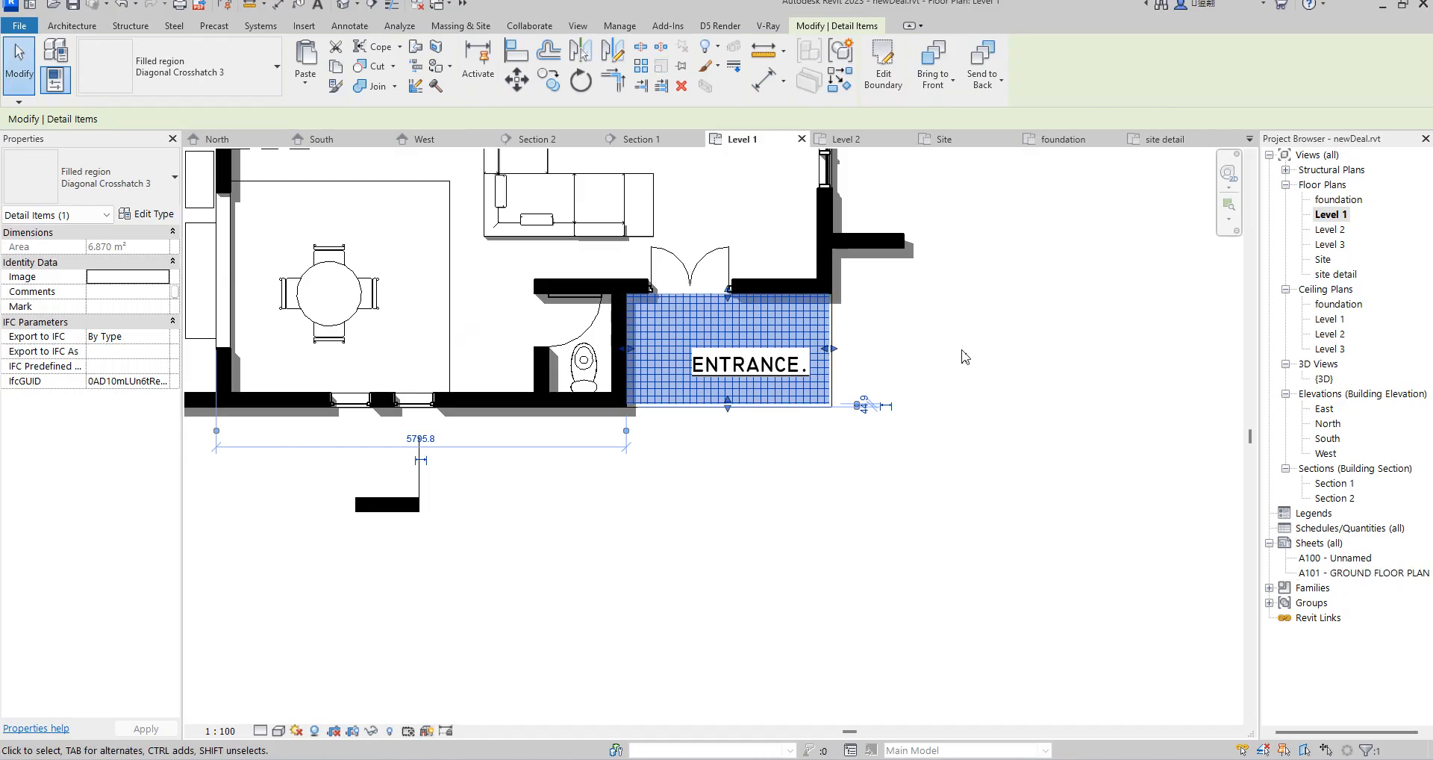
double_click(1324, 378)
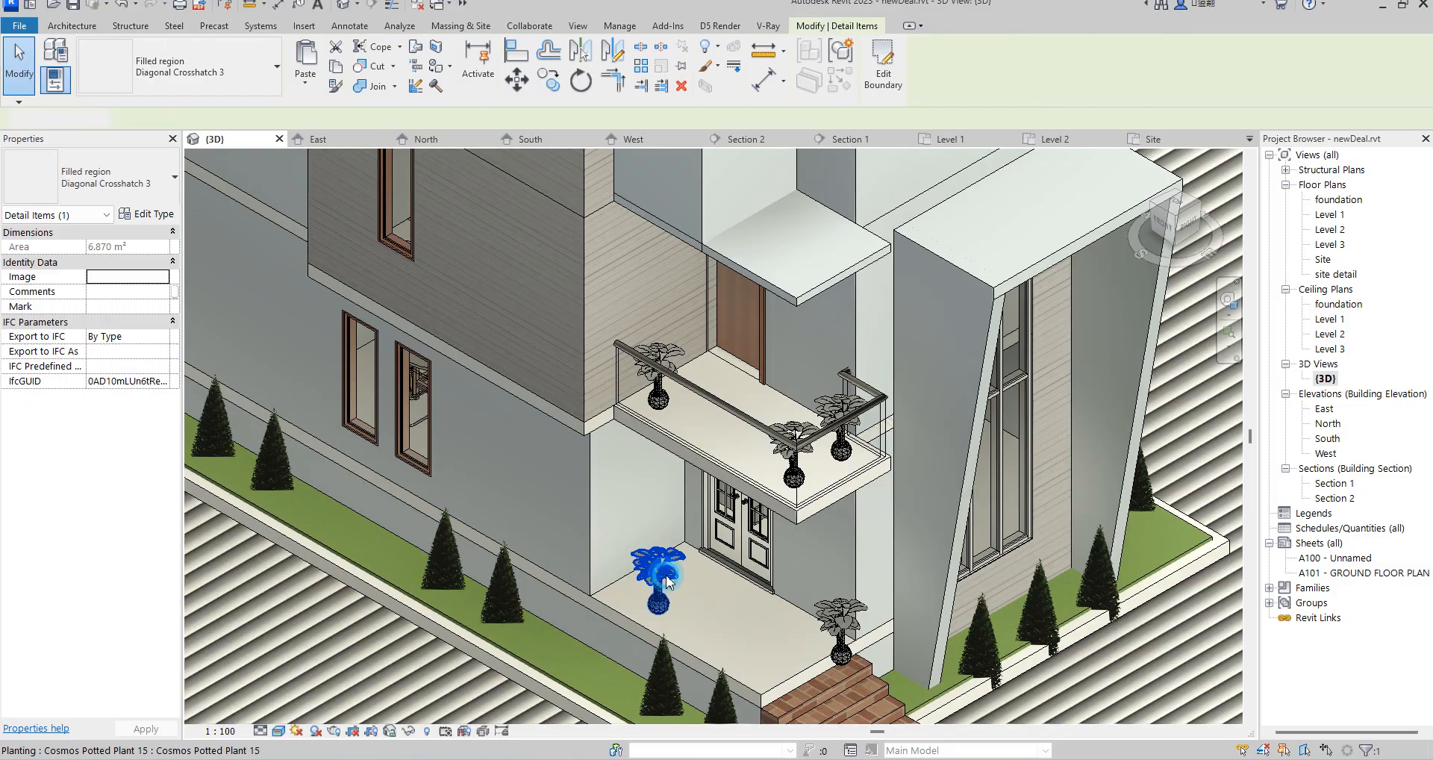
In the Level 1 floor plan, shift the outer side edge of the ENTRANCE filled region slightly inward from the slab edge
left_click(843, 617)
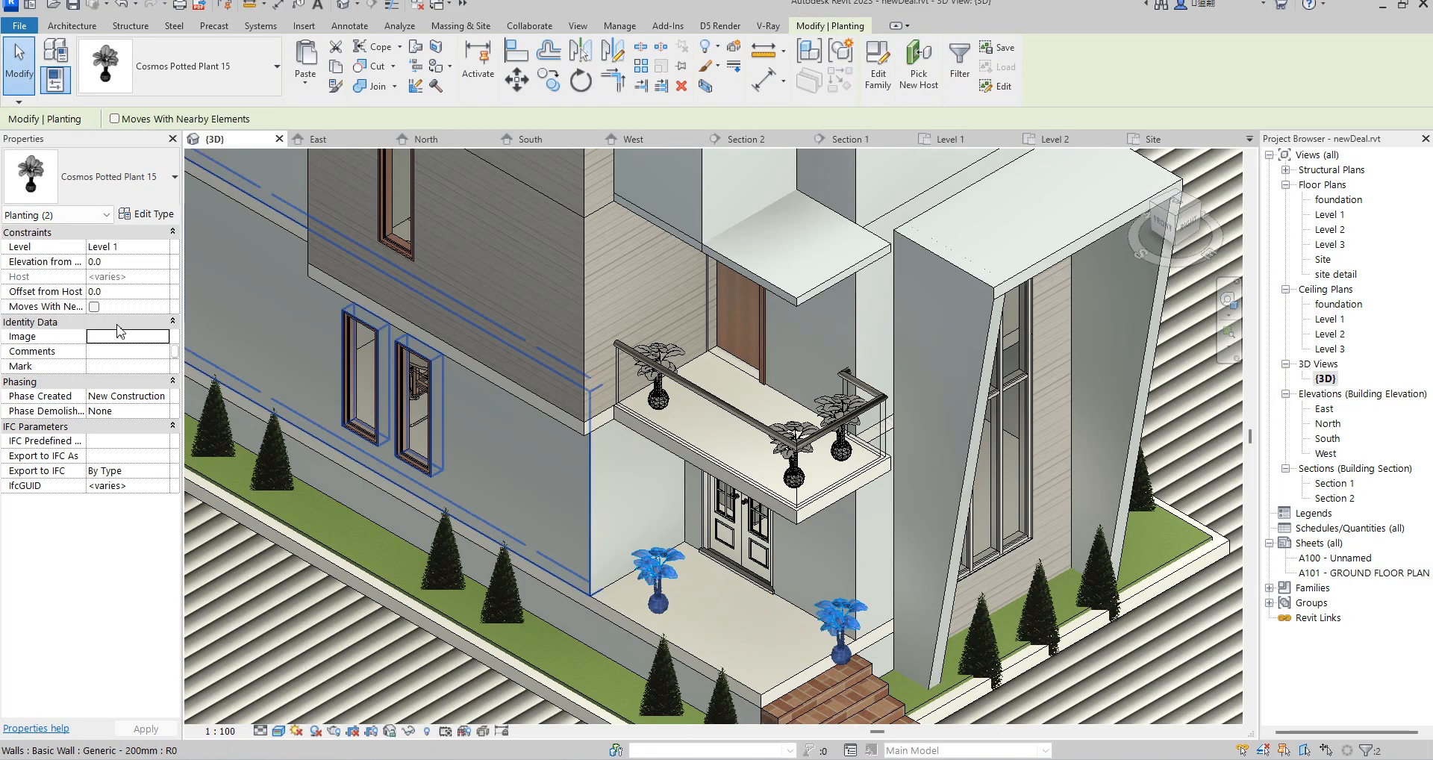
double_click(1329, 215)
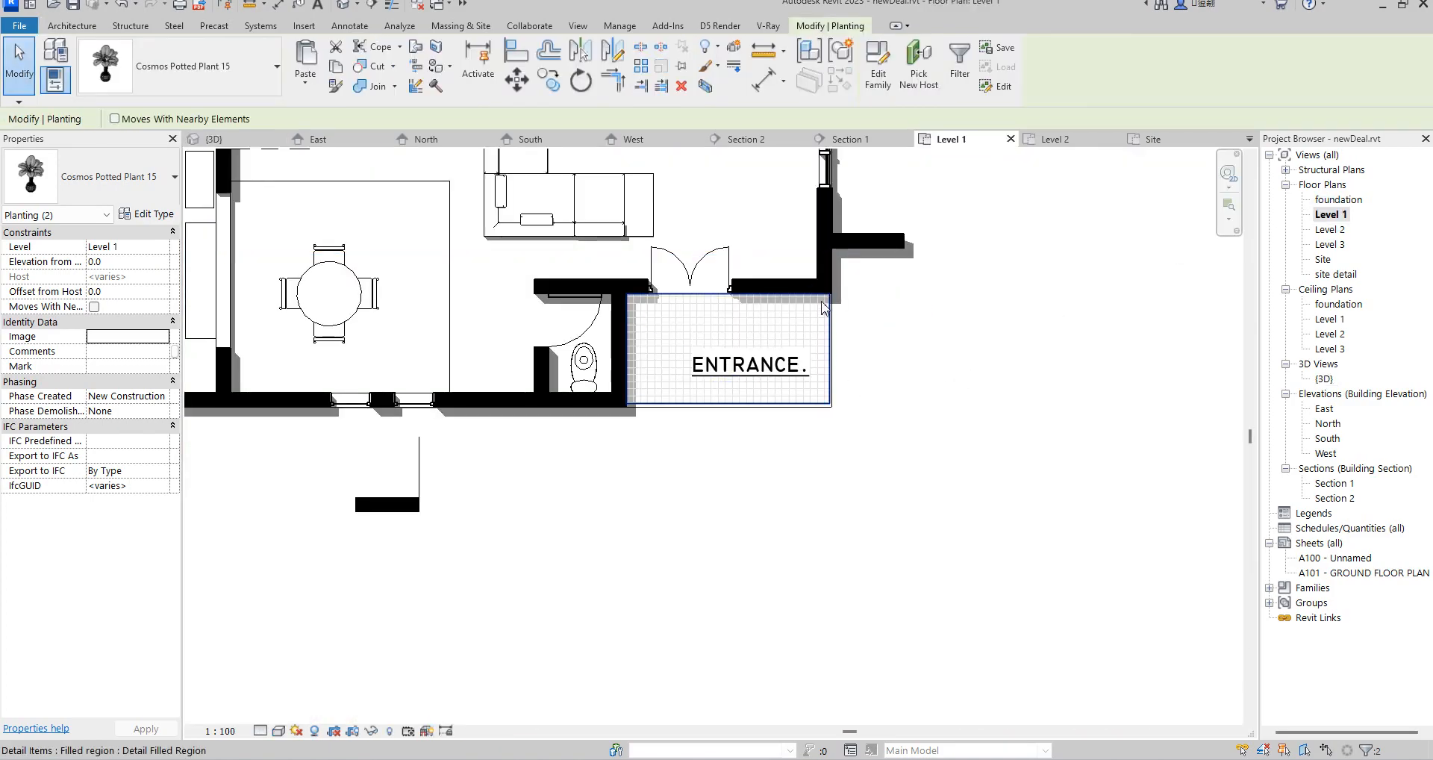
left_click(824, 308)
scroll(830, 350, "up", 2)
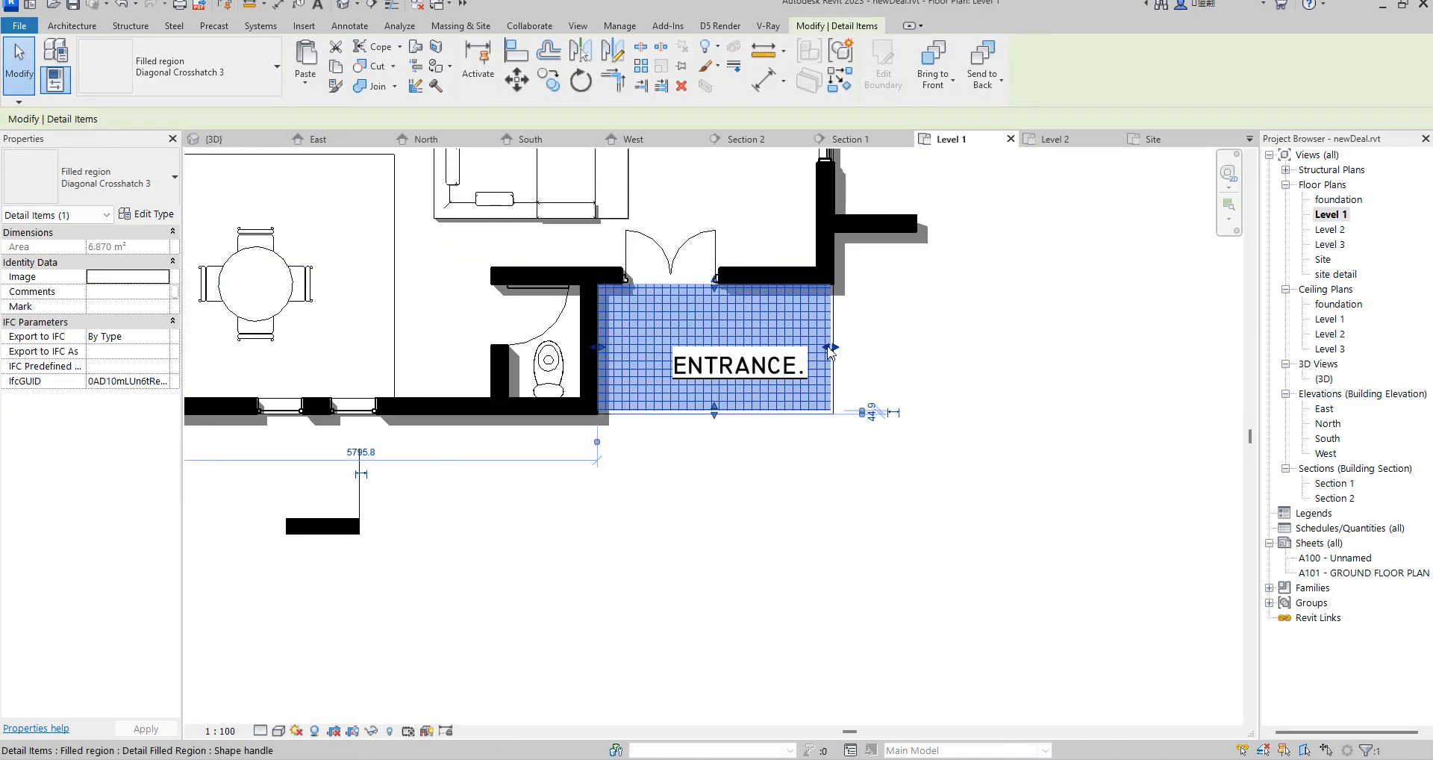
mouse_move(829, 349)
left_mouse_down()
mouse_move(793, 348)
mouse_move(840, 345)
left_mouse_up()
scroll(823, 354, "up", 2)
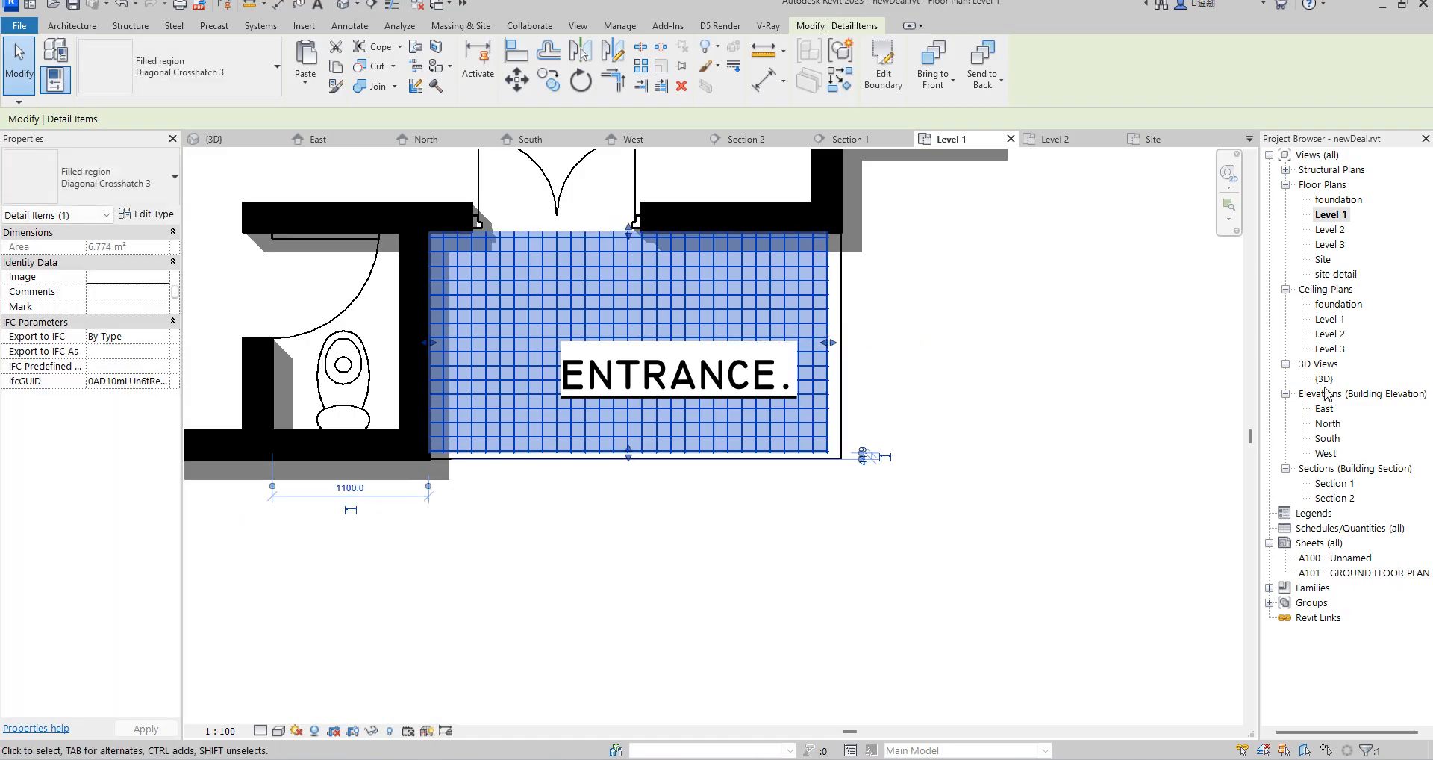
Reveal the hidden elements in the Level 1 floor plan and move the potted plant beside the porch inside the ENTRANCE area
left_click(1323, 379)
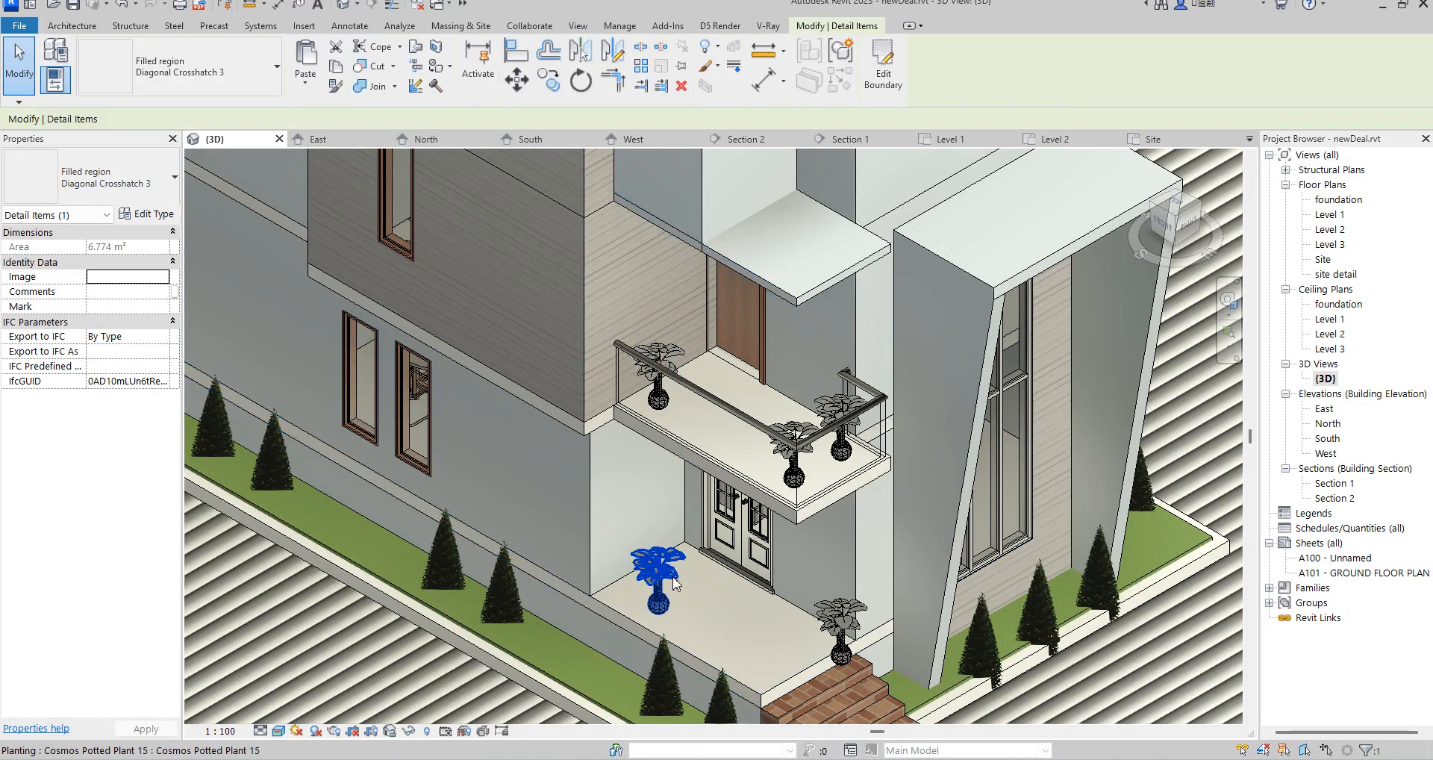
double_click(1329, 215)
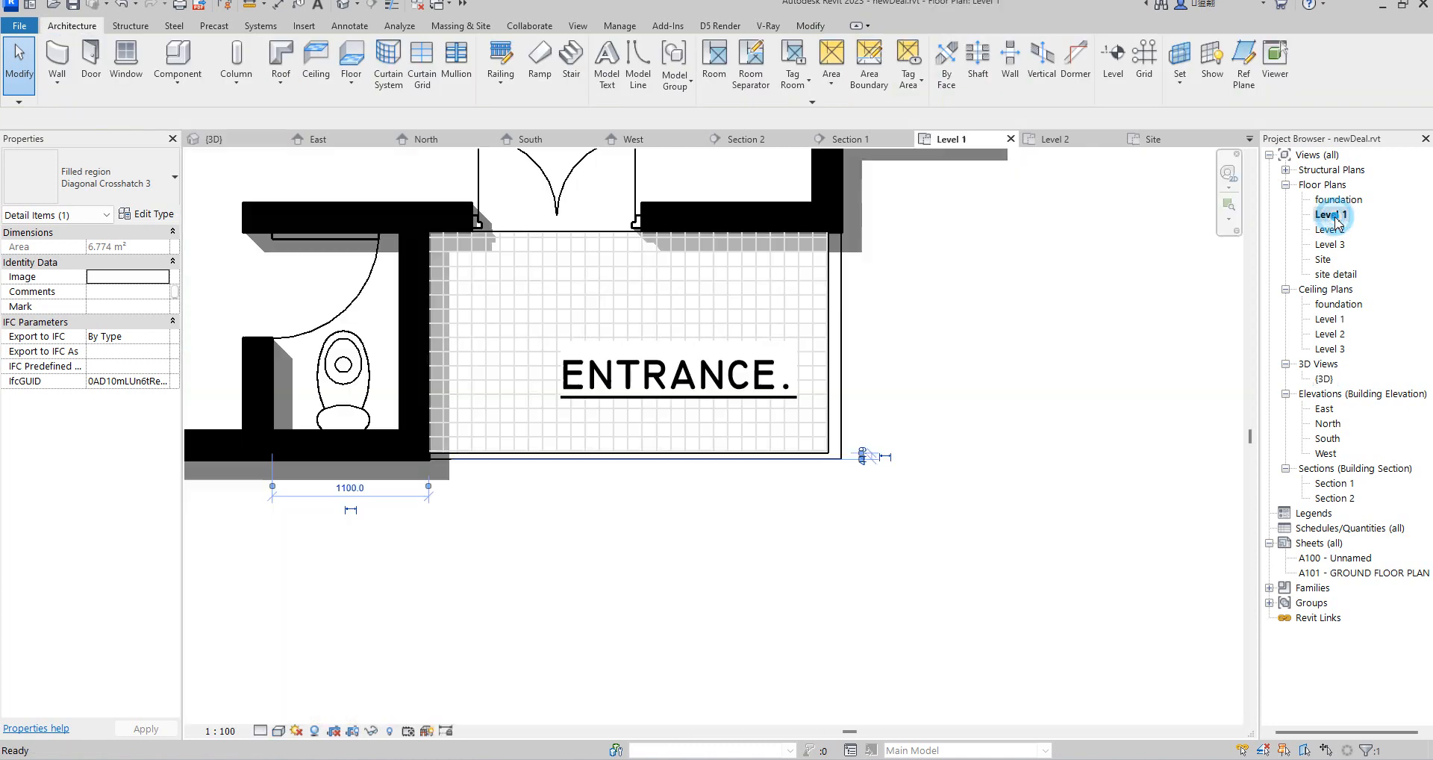
left_click(484, 568)
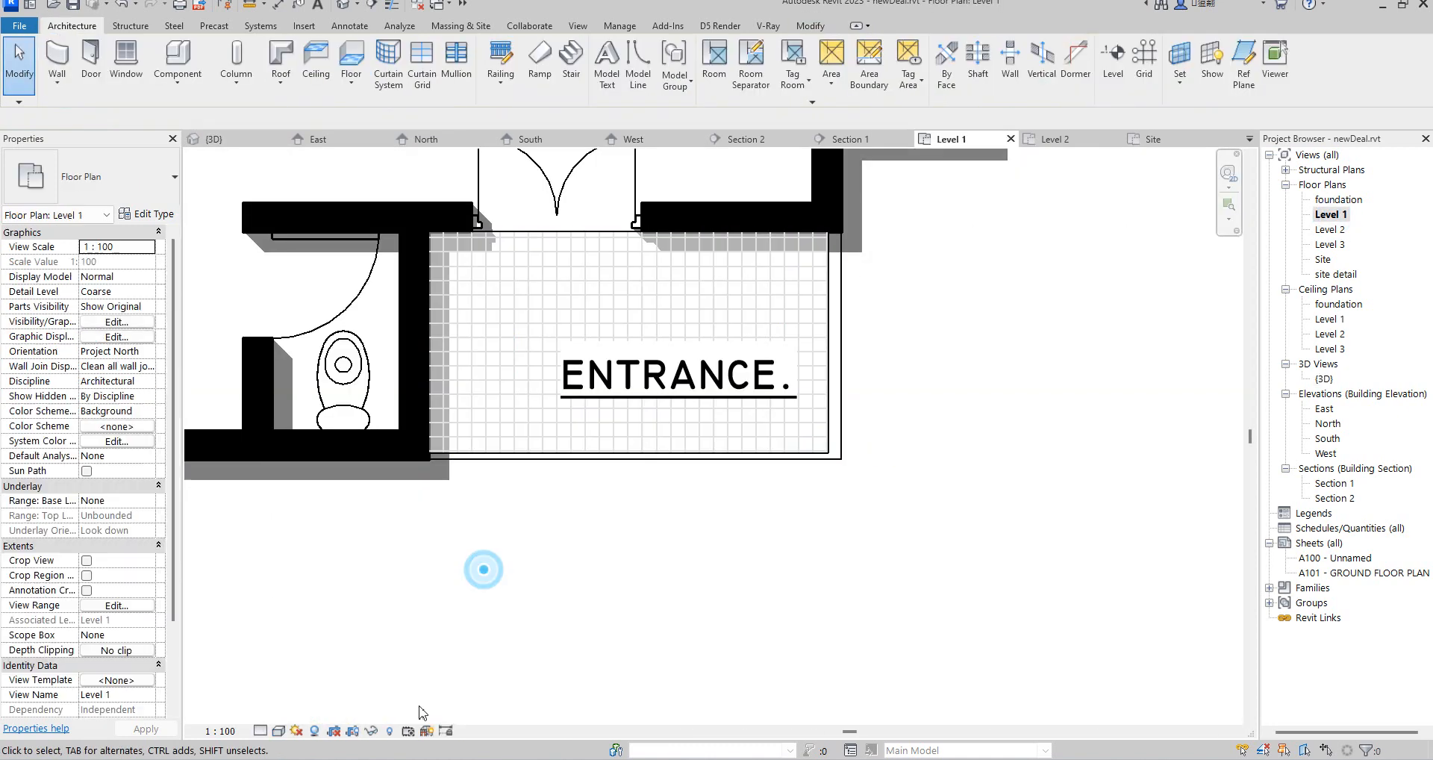
left_click(391, 732)
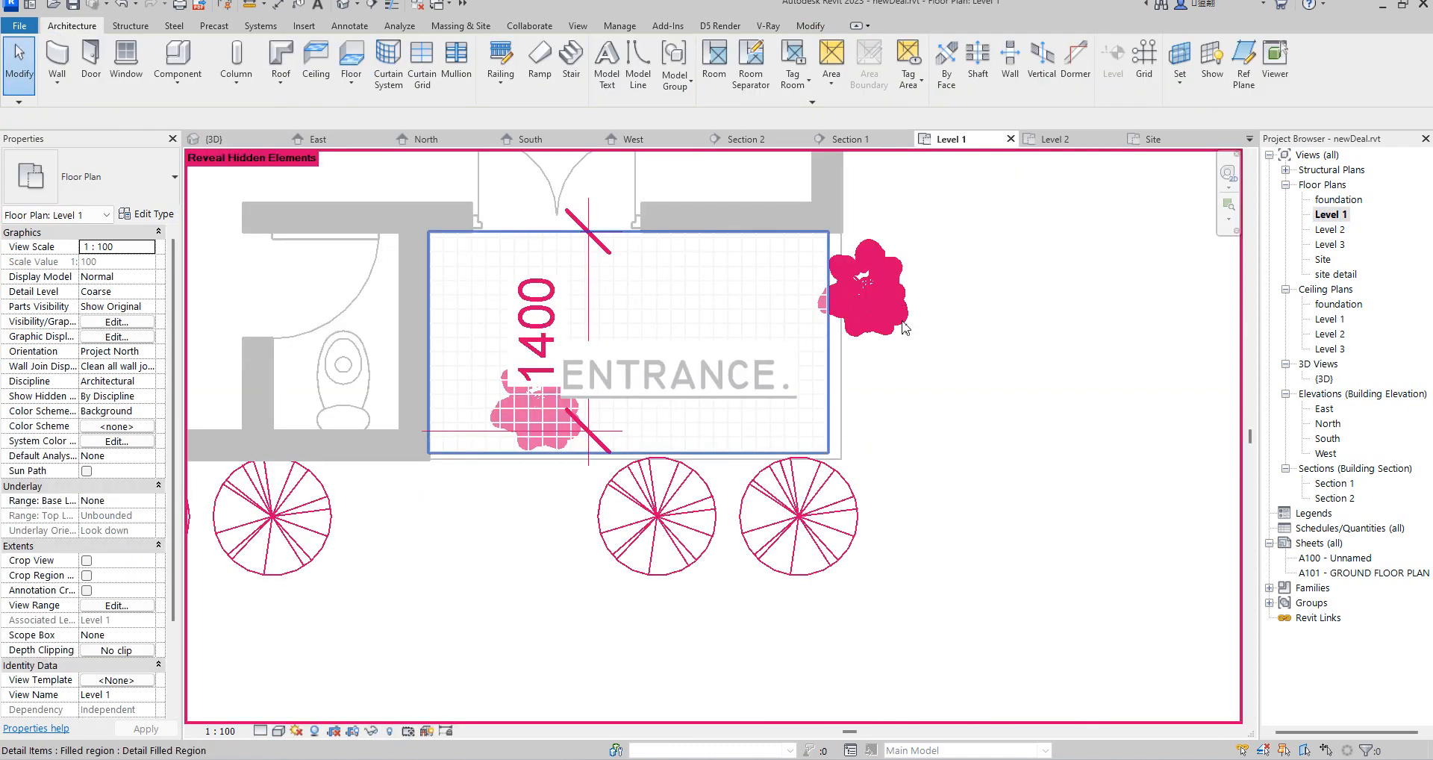
left_click(564, 399)
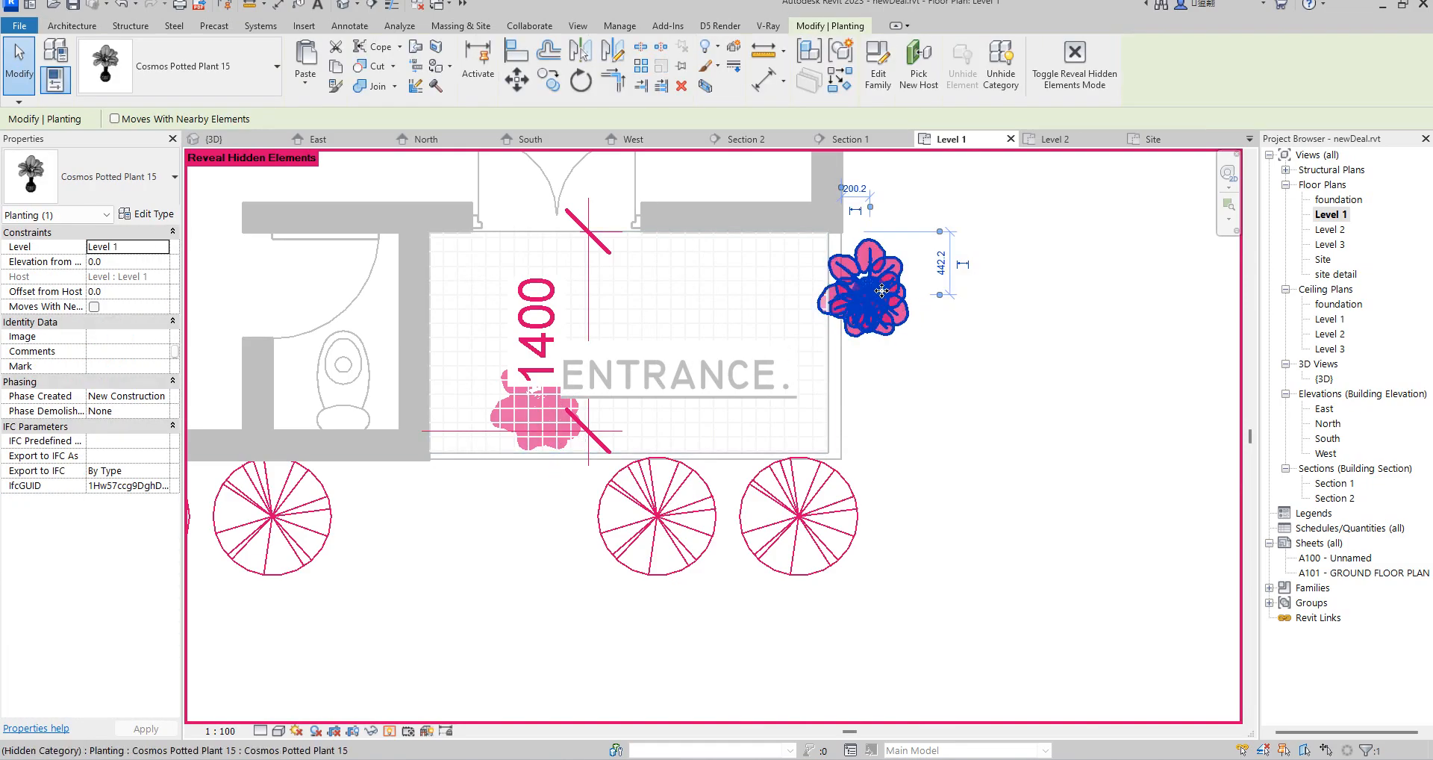
left_click_drag(858, 295, 776, 294)
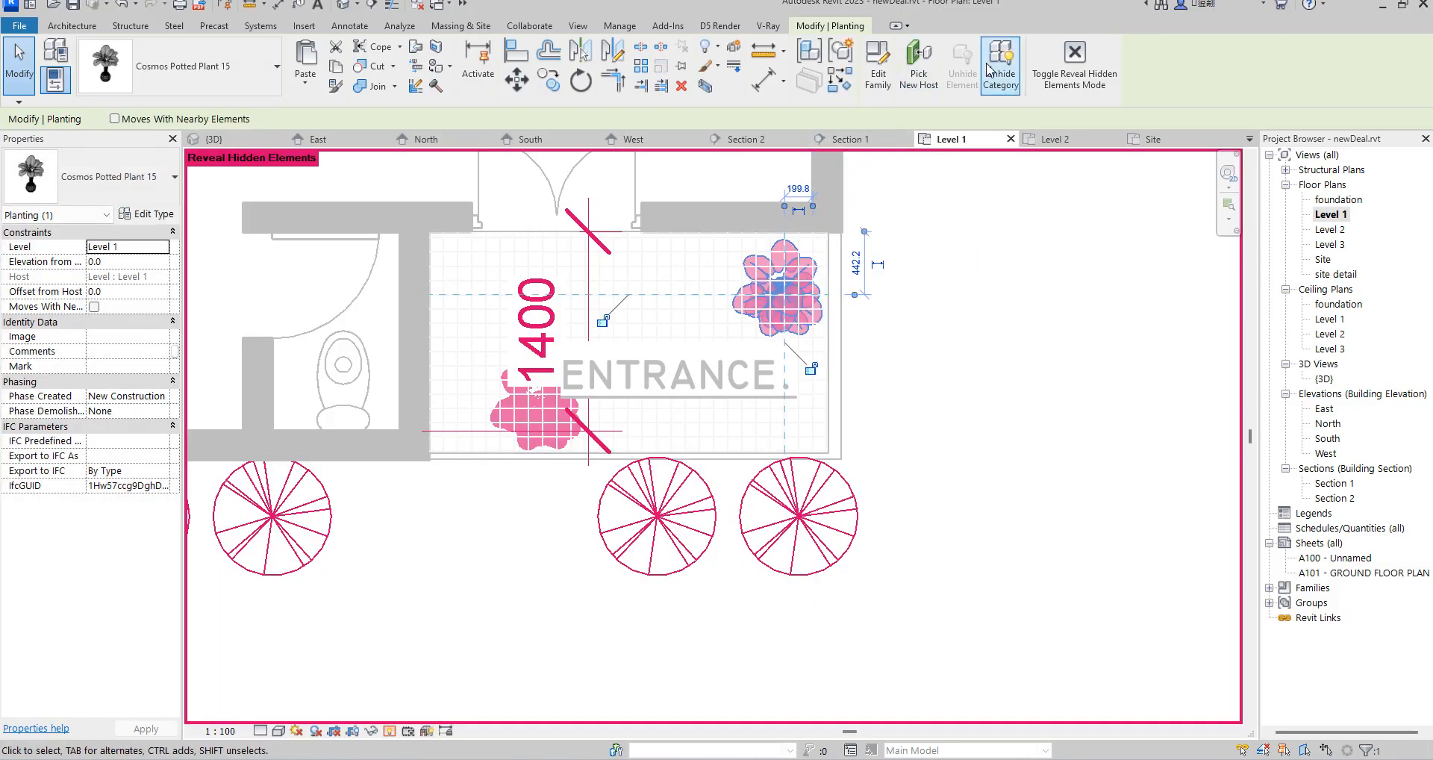
Unhide the Planting category in the Level 1 floor plan and leave Reveal Hidden Elements mode
left_click(999, 67)
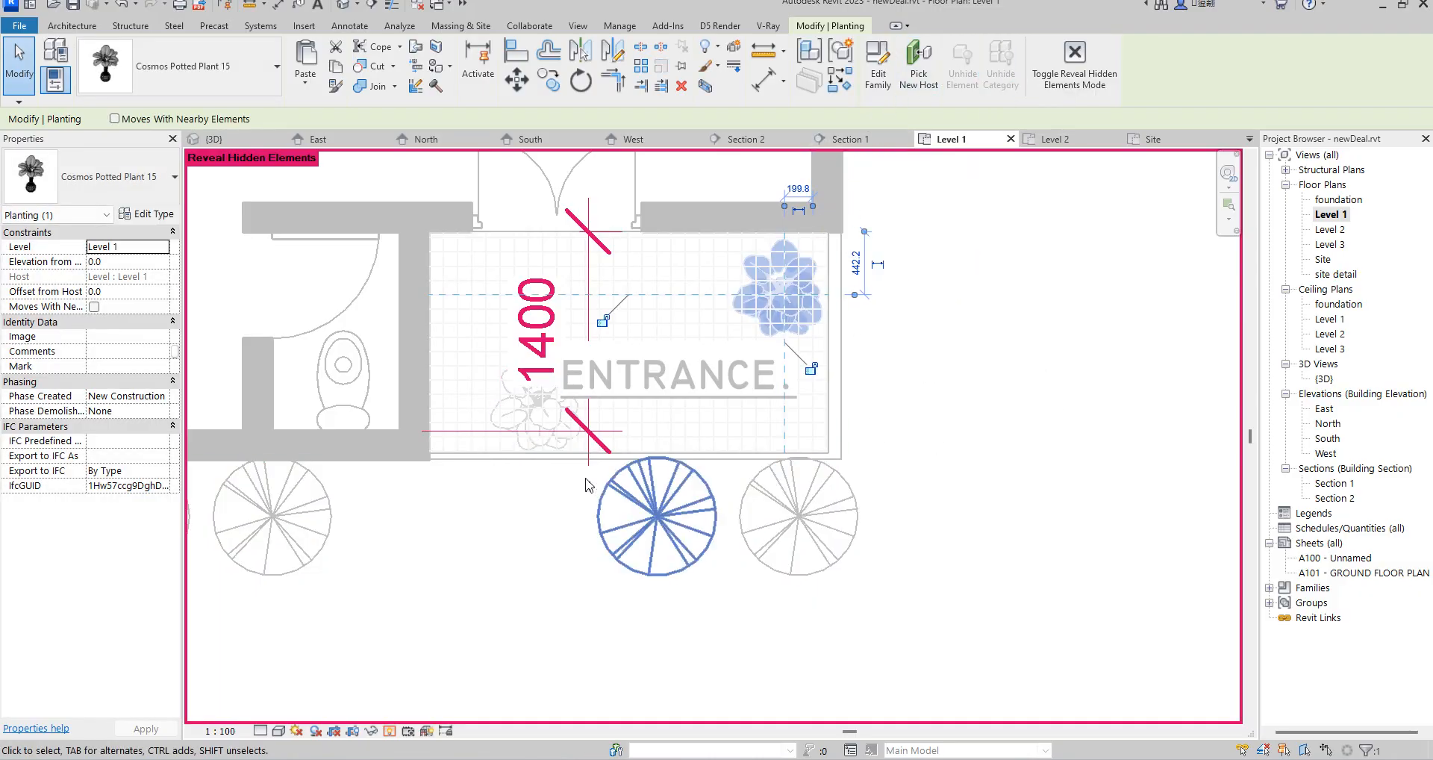
left_click(876, 533)
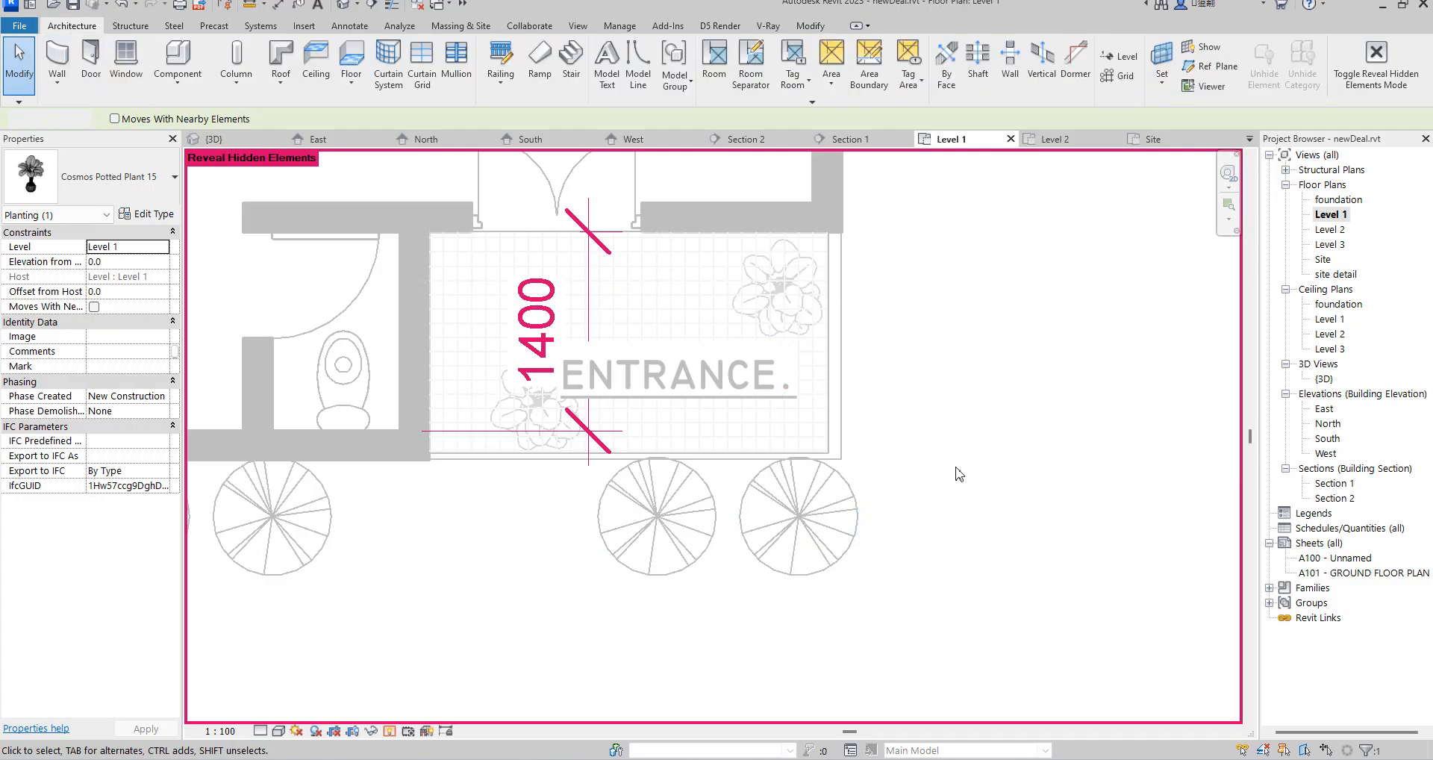
left_click(1336, 89)
scroll(823, 563, "down", 2)
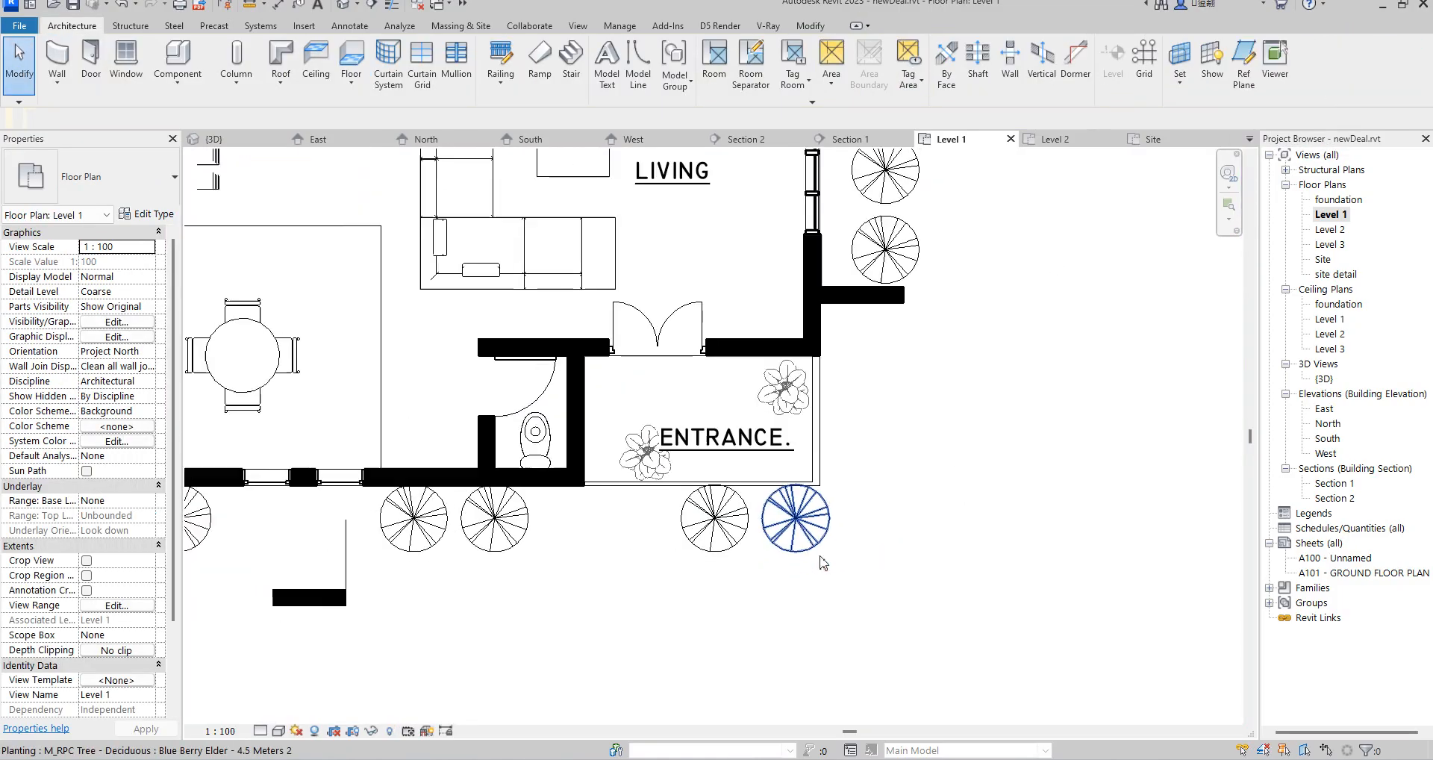
scroll(823, 564, "down", 1)
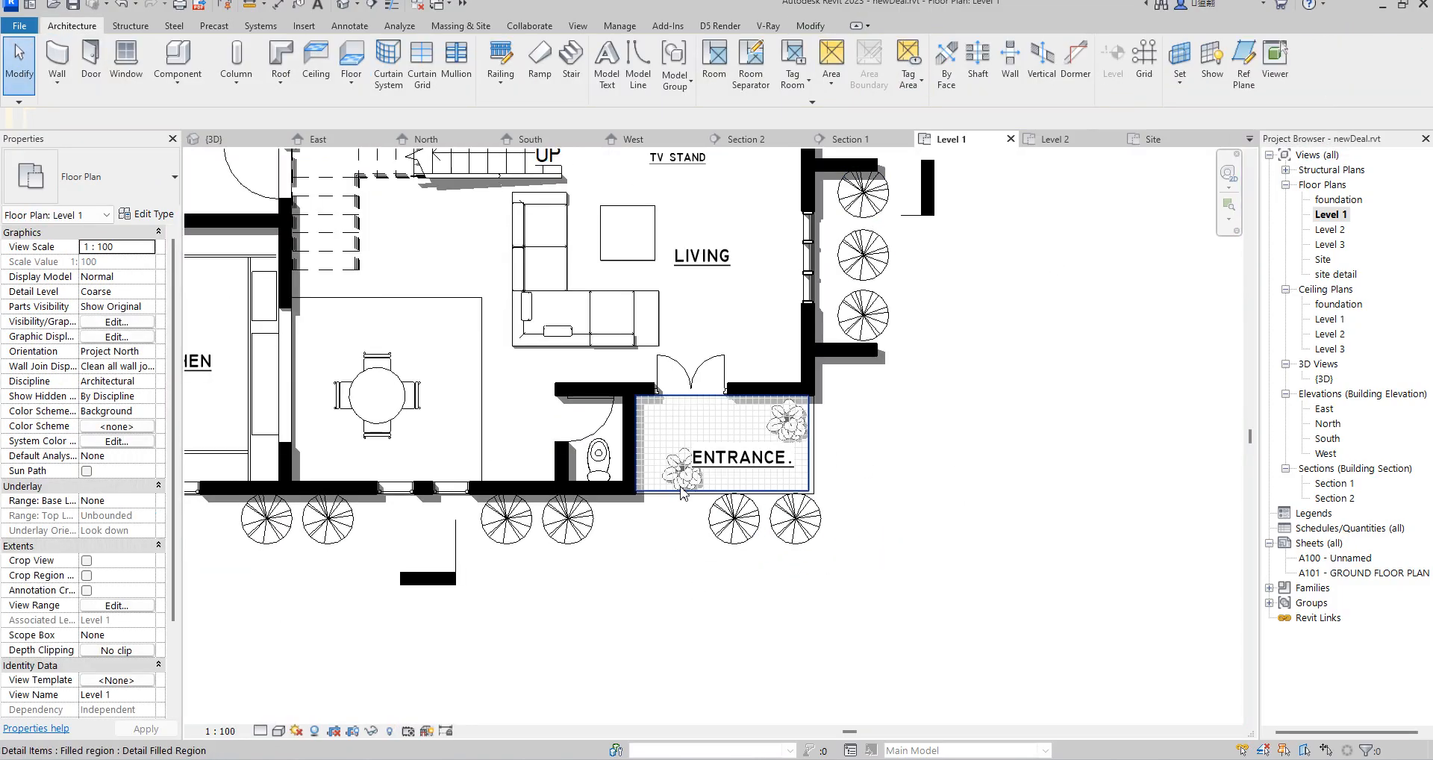
Hide all visible Blue Berry Elder - 4.5 Meters 2 tree instances around the house in the Level 1 floor plan
left_click(805, 549)
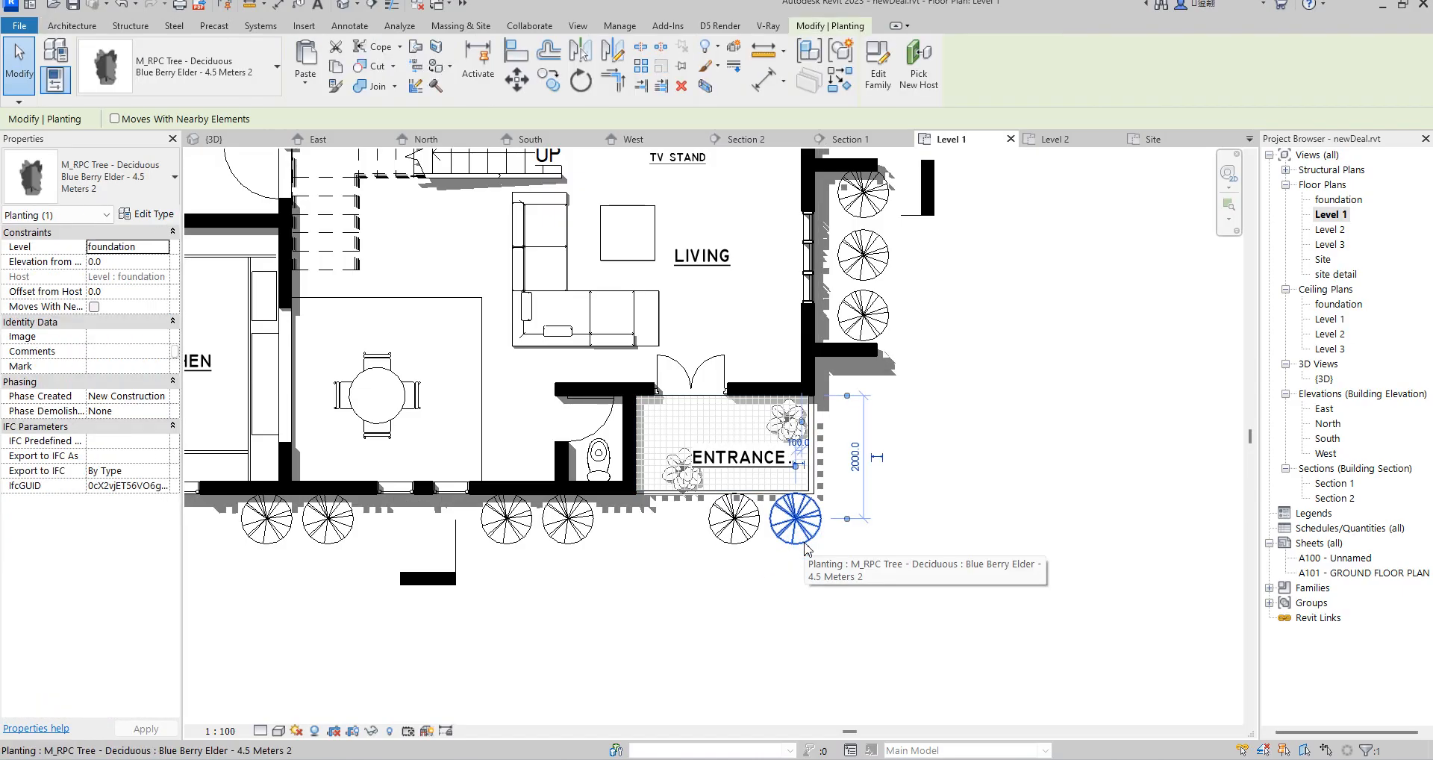
scroll(805, 548, "down", 3)
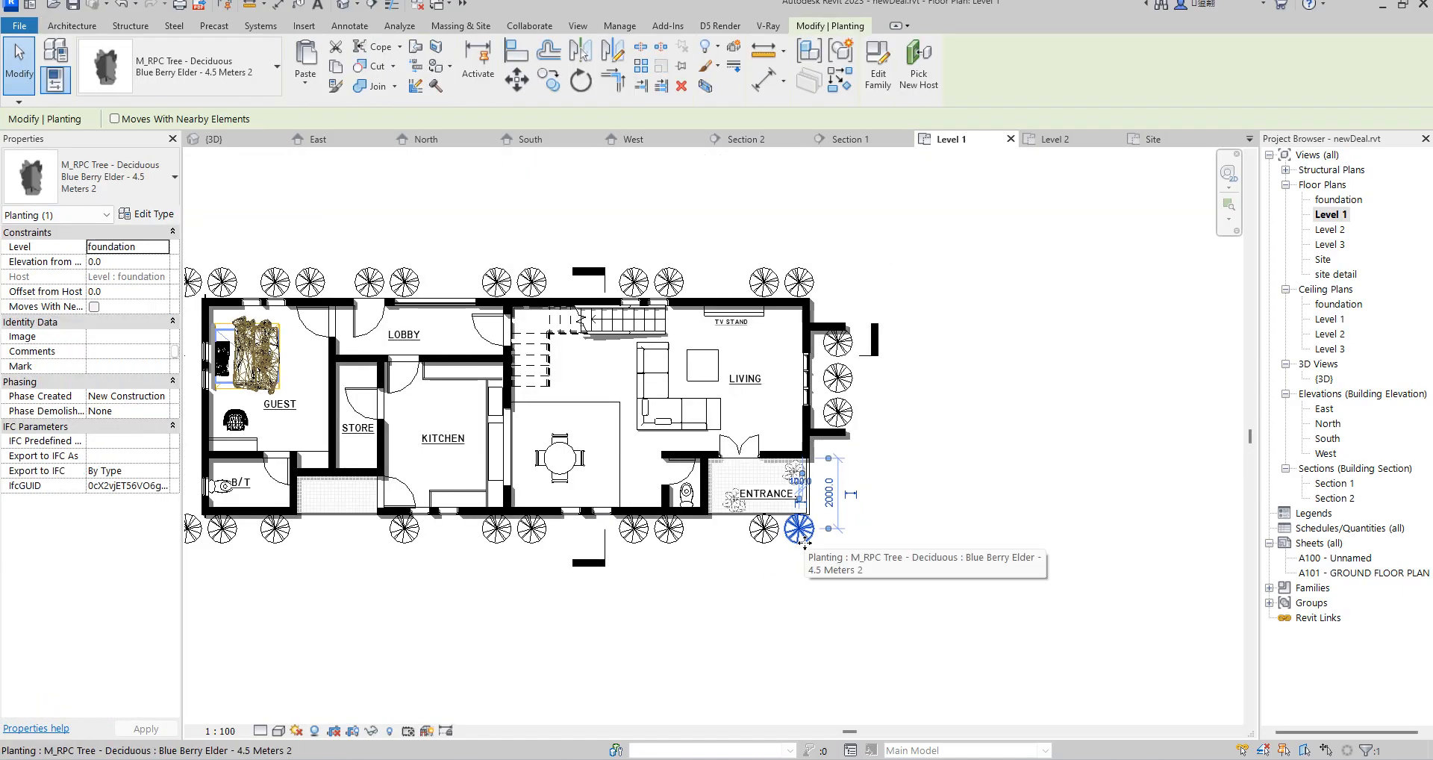
right_click(803, 542)
mouse_move(948, 343)
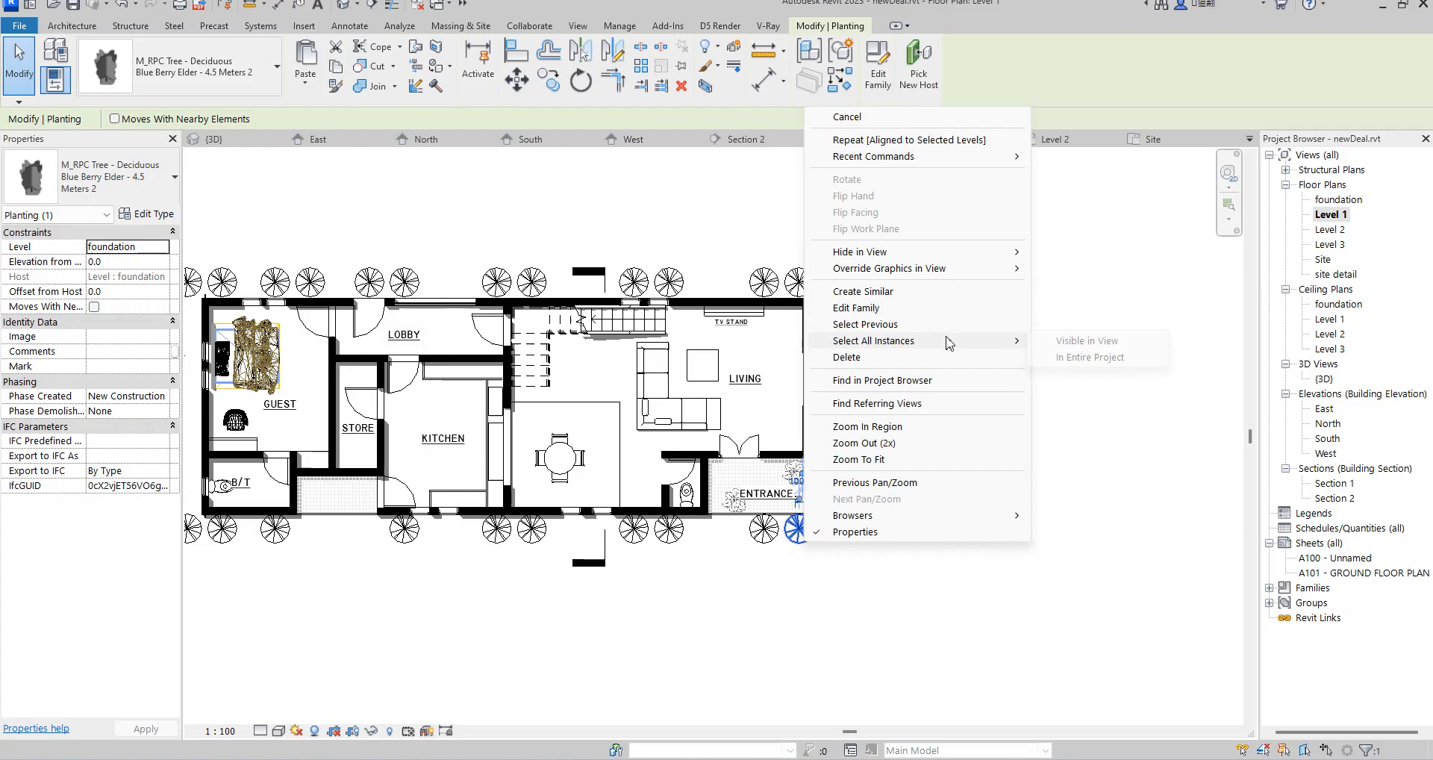
left_click(1062, 345)
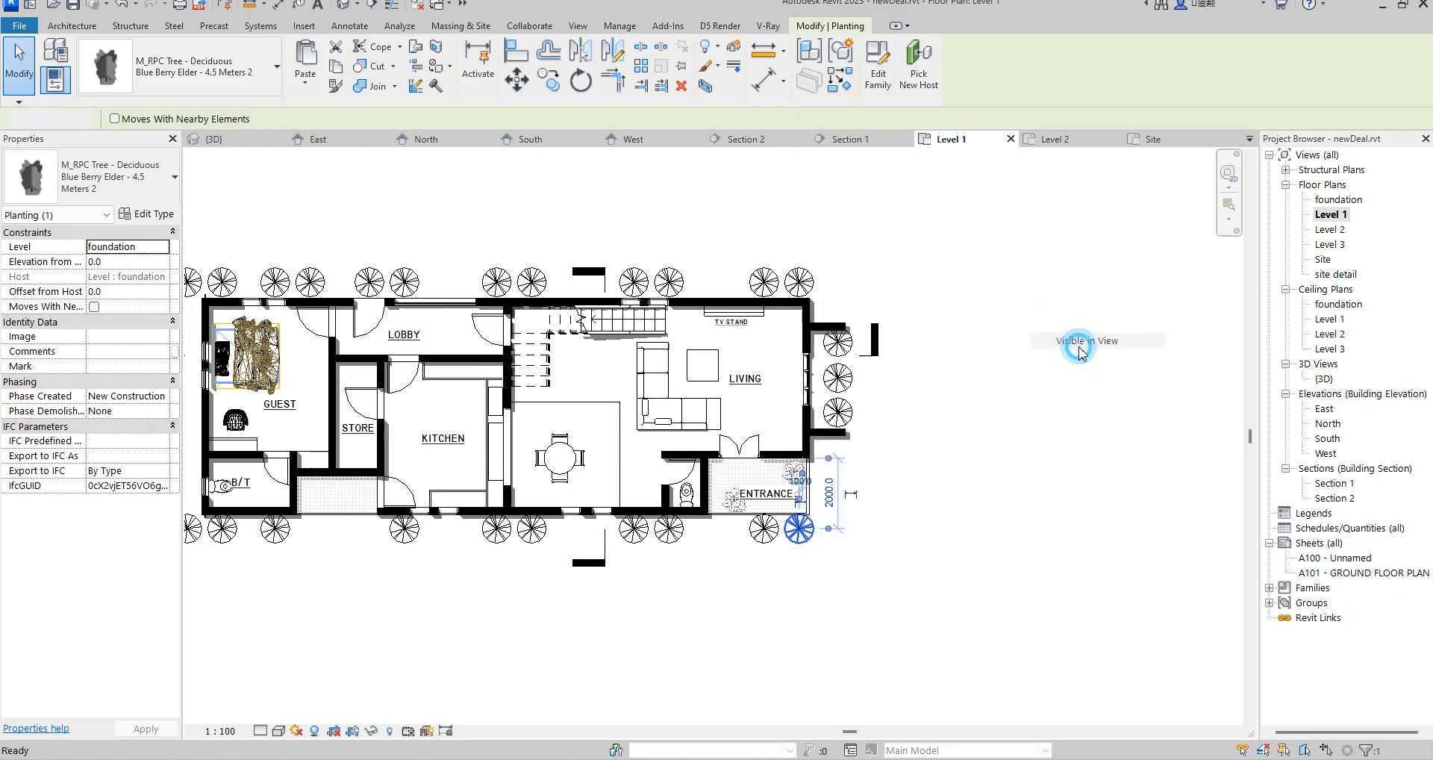
right_click(837, 379)
mouse_move(895, 558)
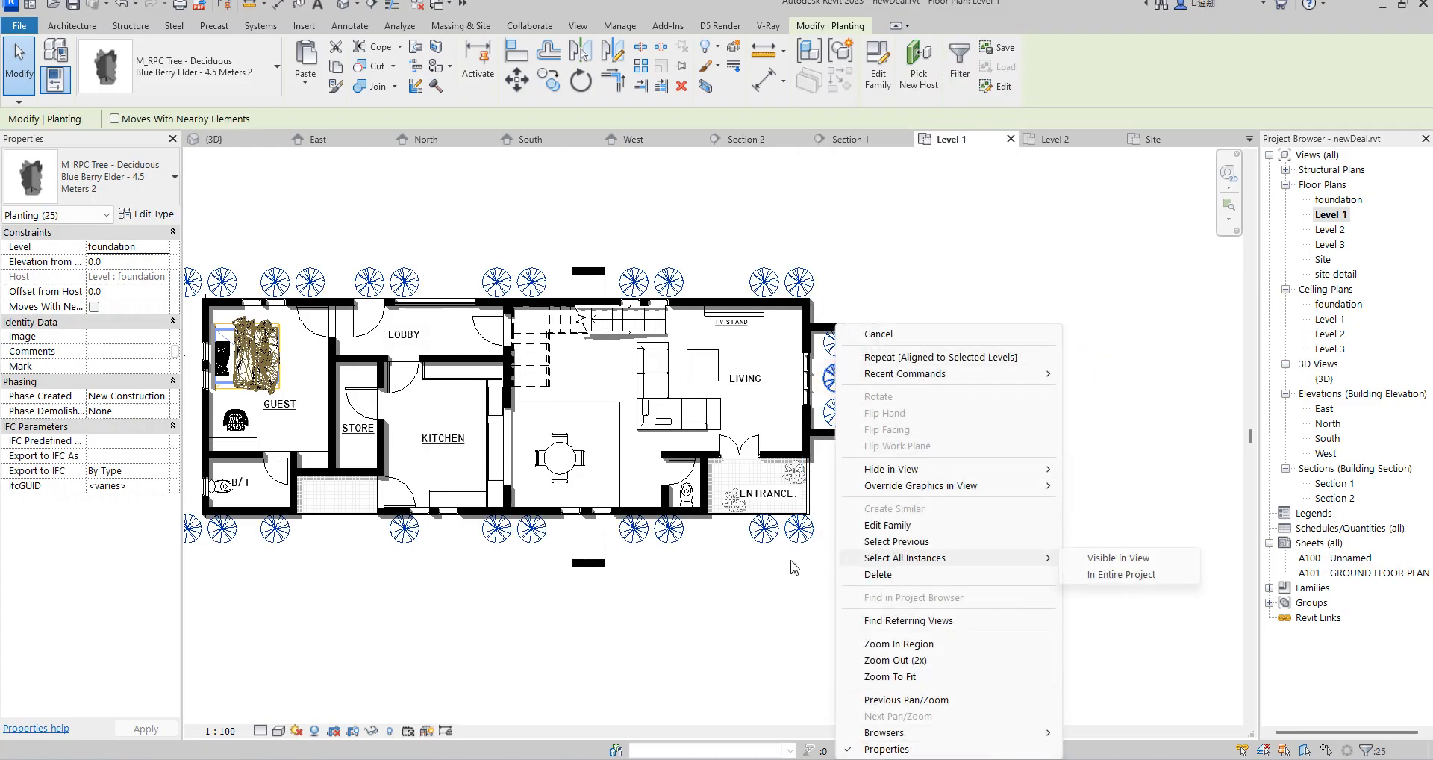
mouse_move(954, 475)
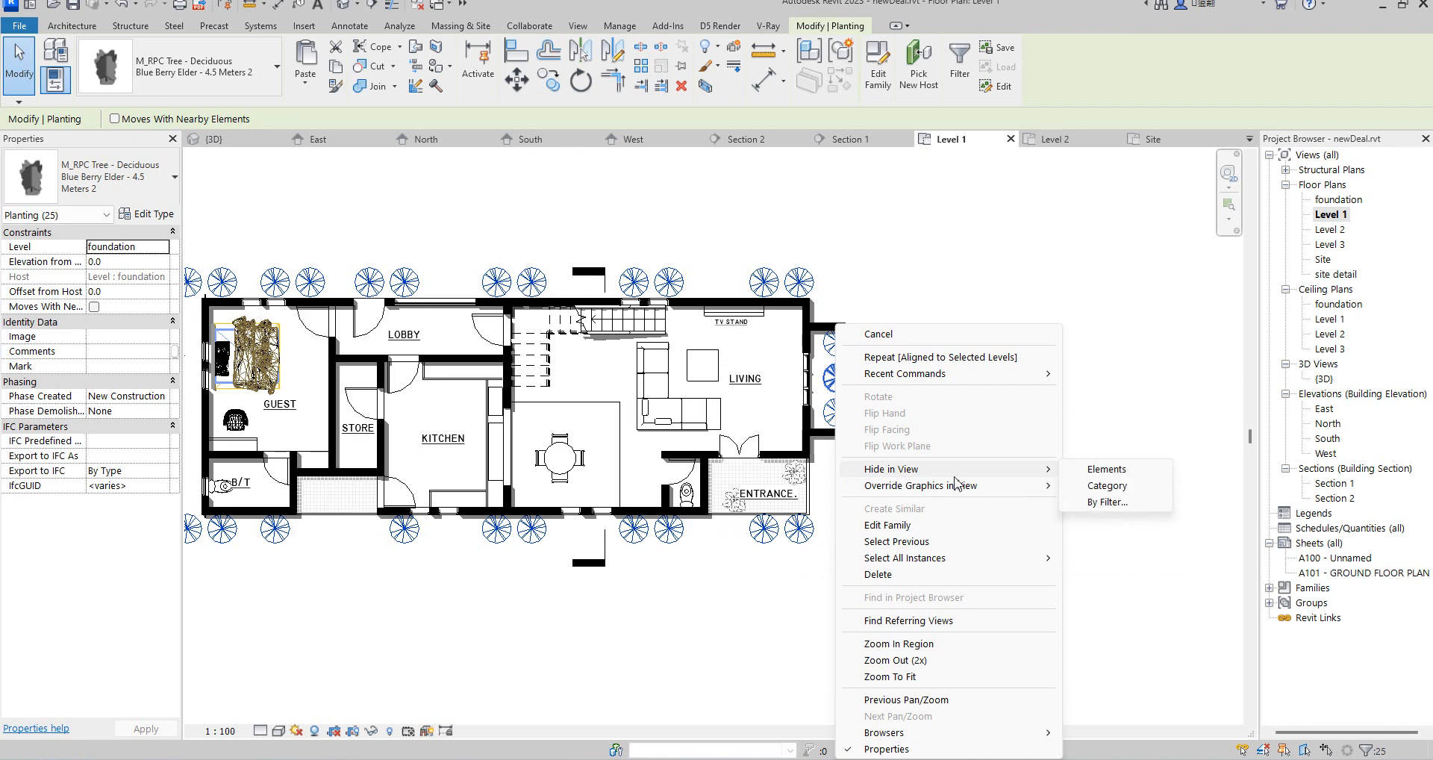
left_click(1108, 470)
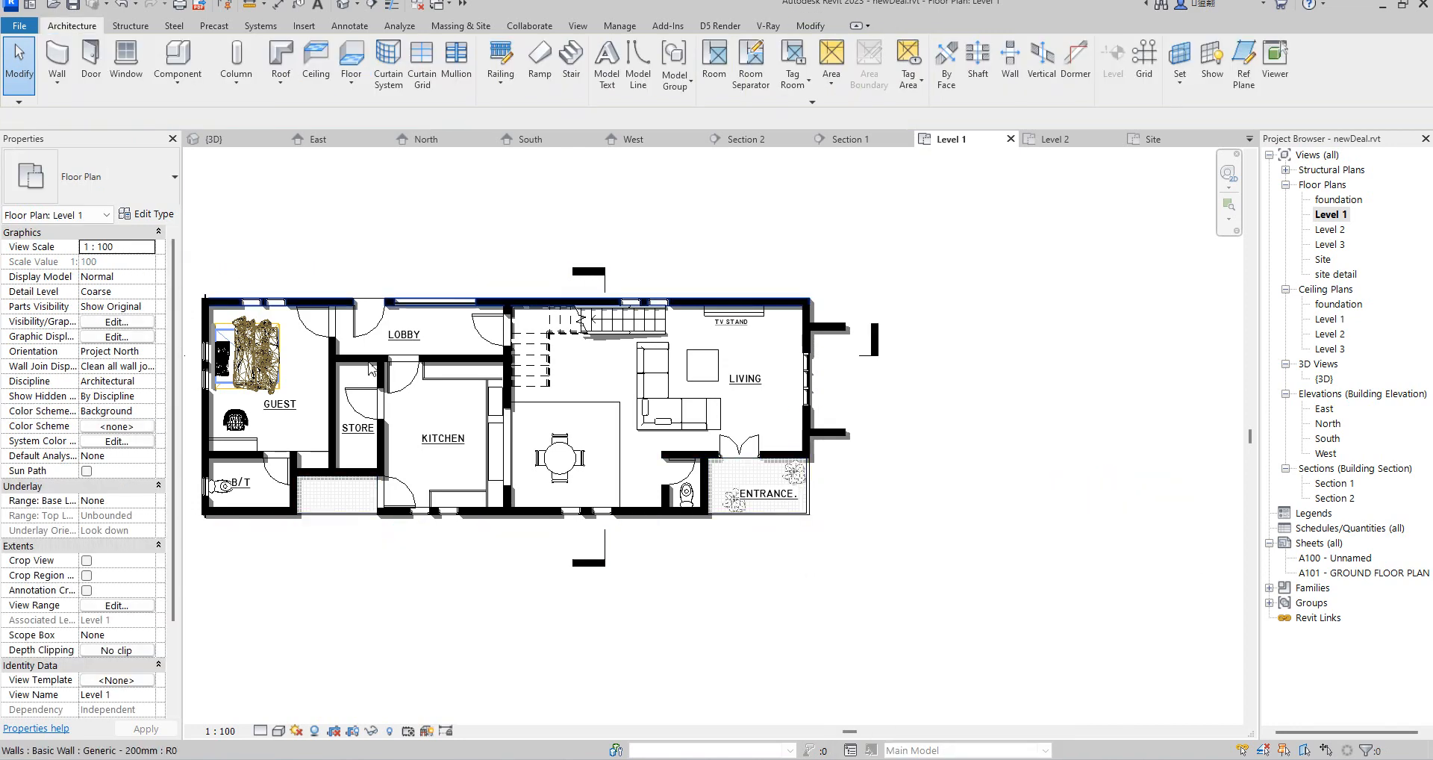
Check the ENTRANCE potted plants in the Level 1 plan and 3D view, and look over the whole Level 1 plan
scroll(819, 500, "up", 2)
scroll(781, 490, "up", 4)
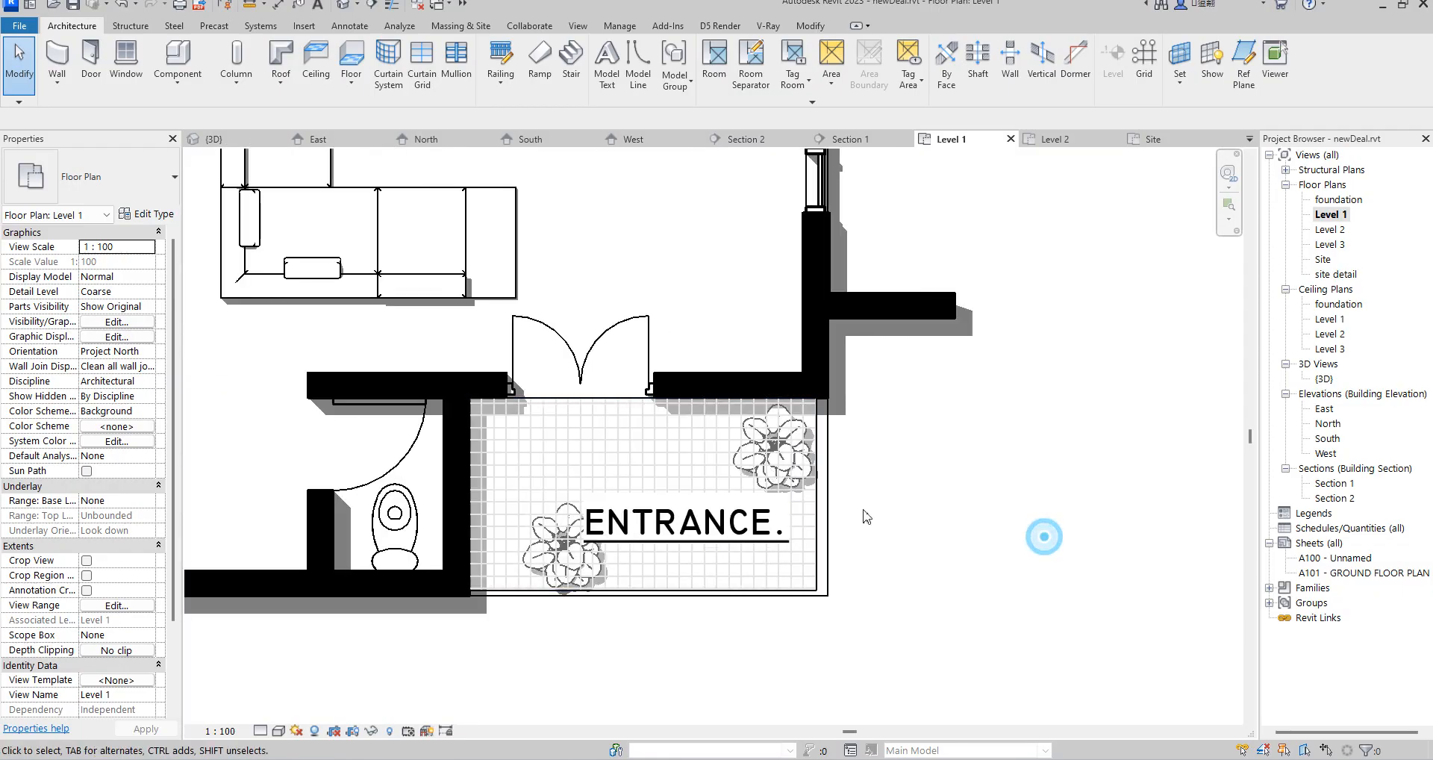
scroll(866, 516, "down", 2)
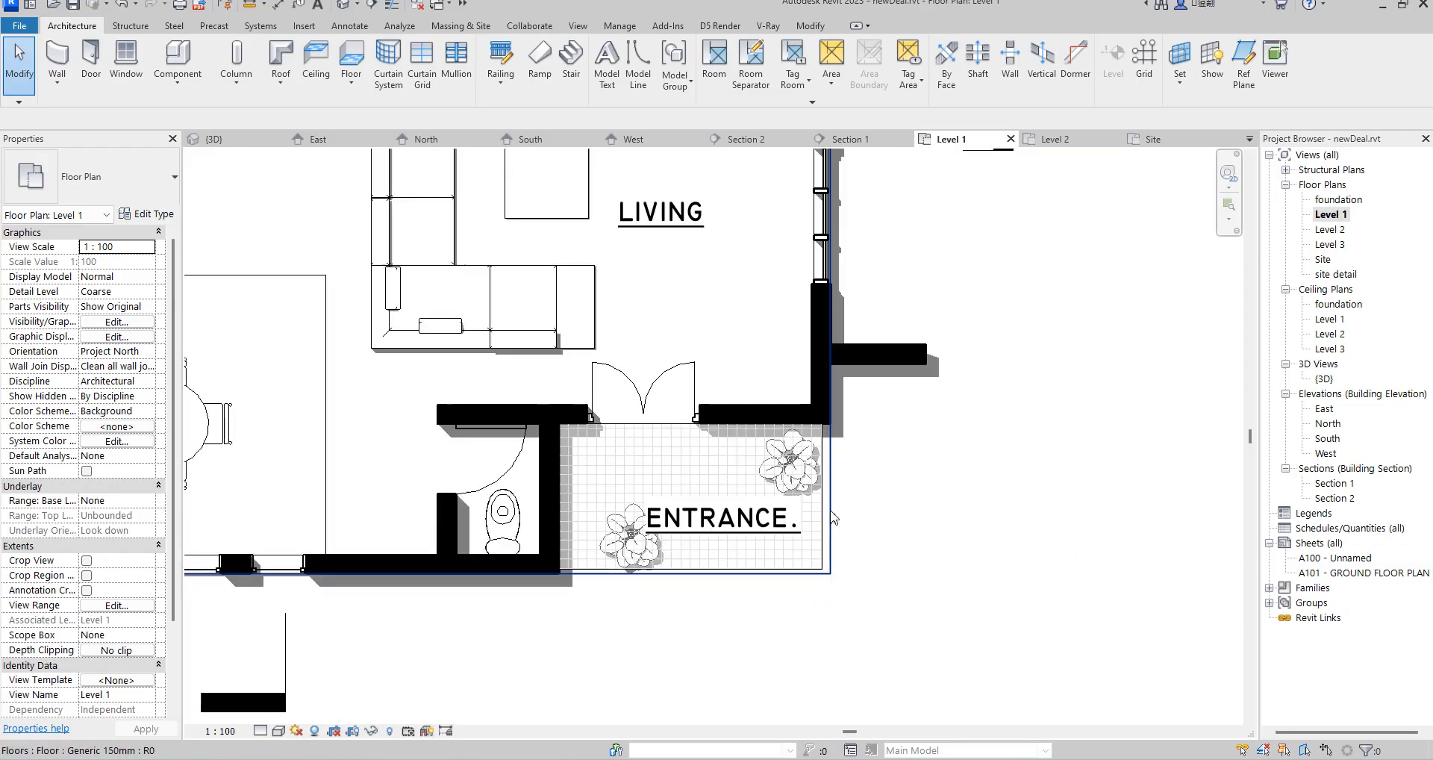
double_click(1321, 379)
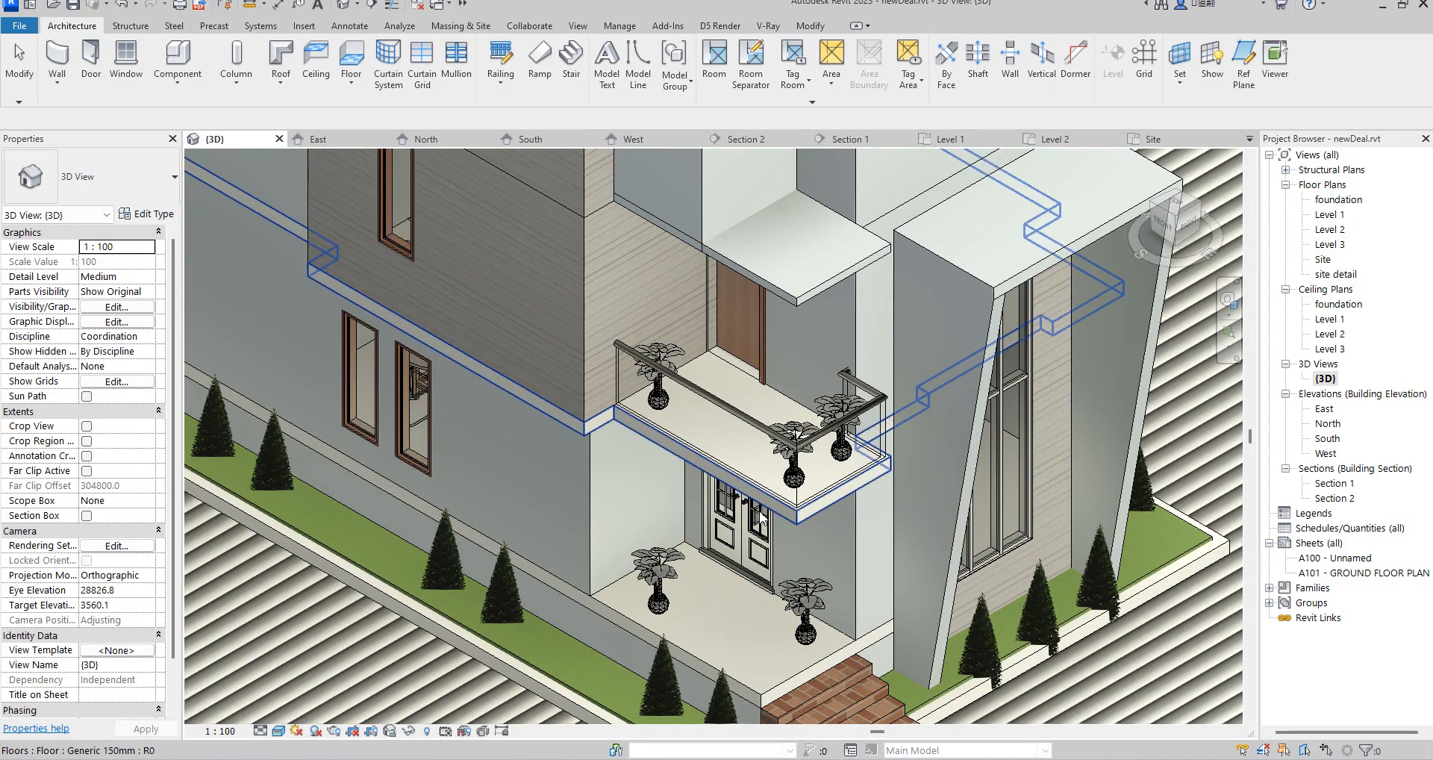
scroll(748, 520, "down", 5)
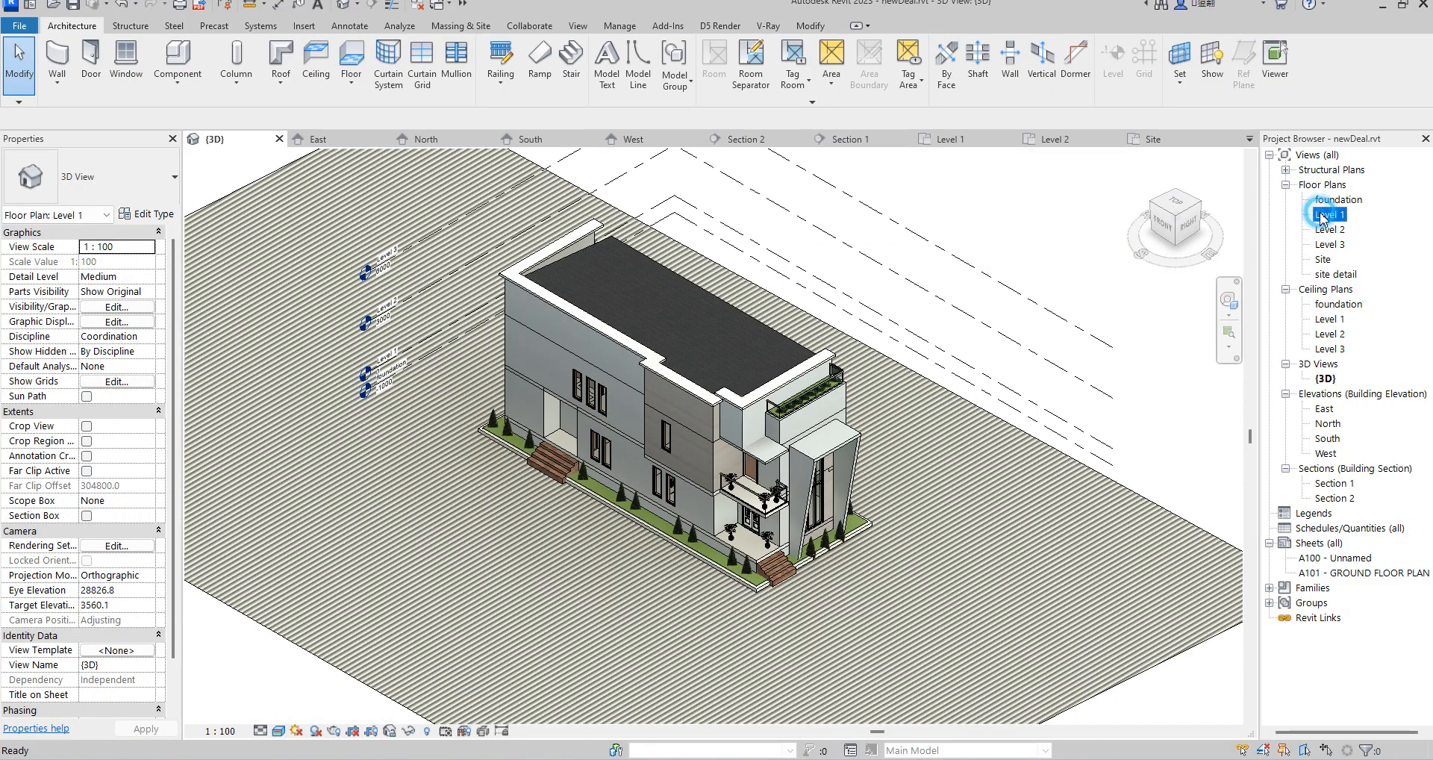
double_click(1324, 215)
scroll(719, 568, "down", 4)
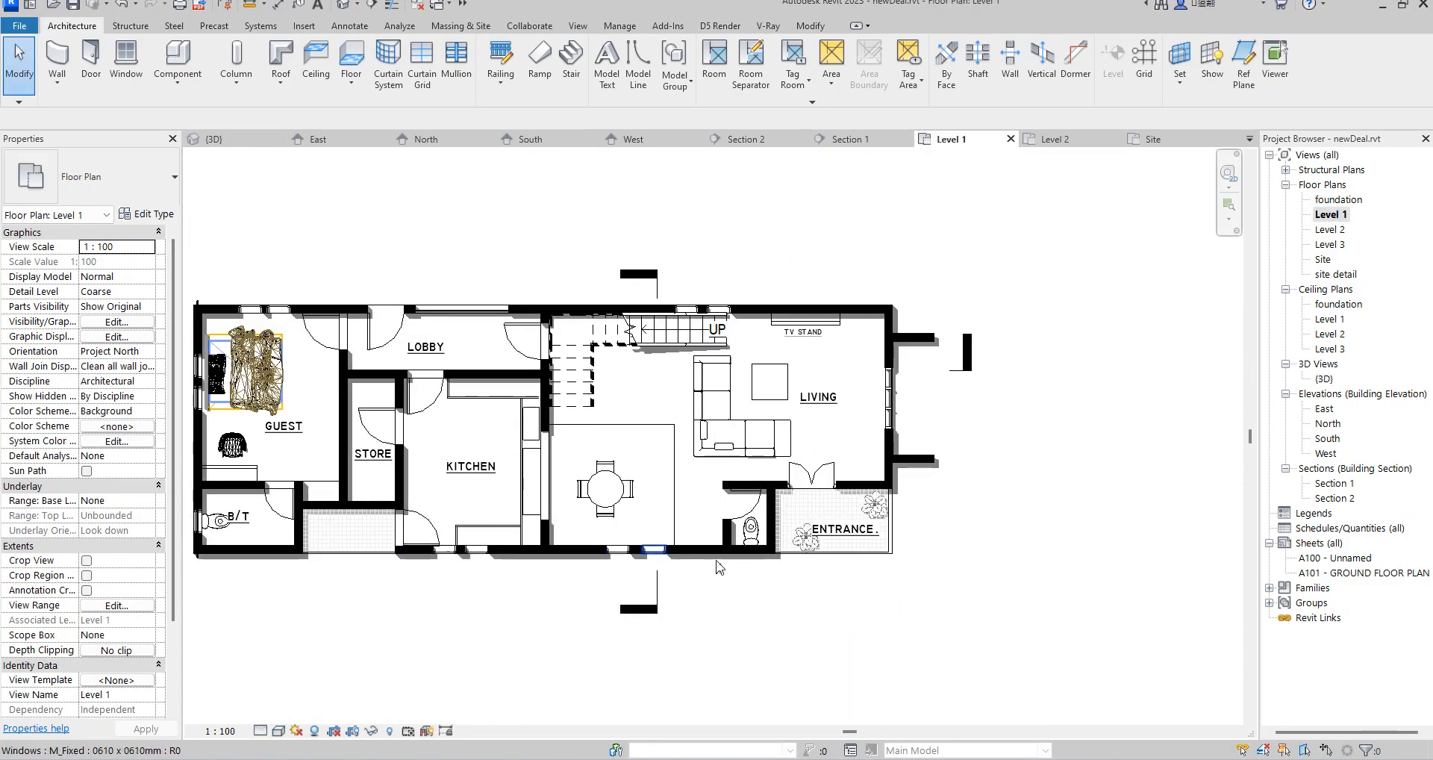
scroll(719, 567, "down", 2)
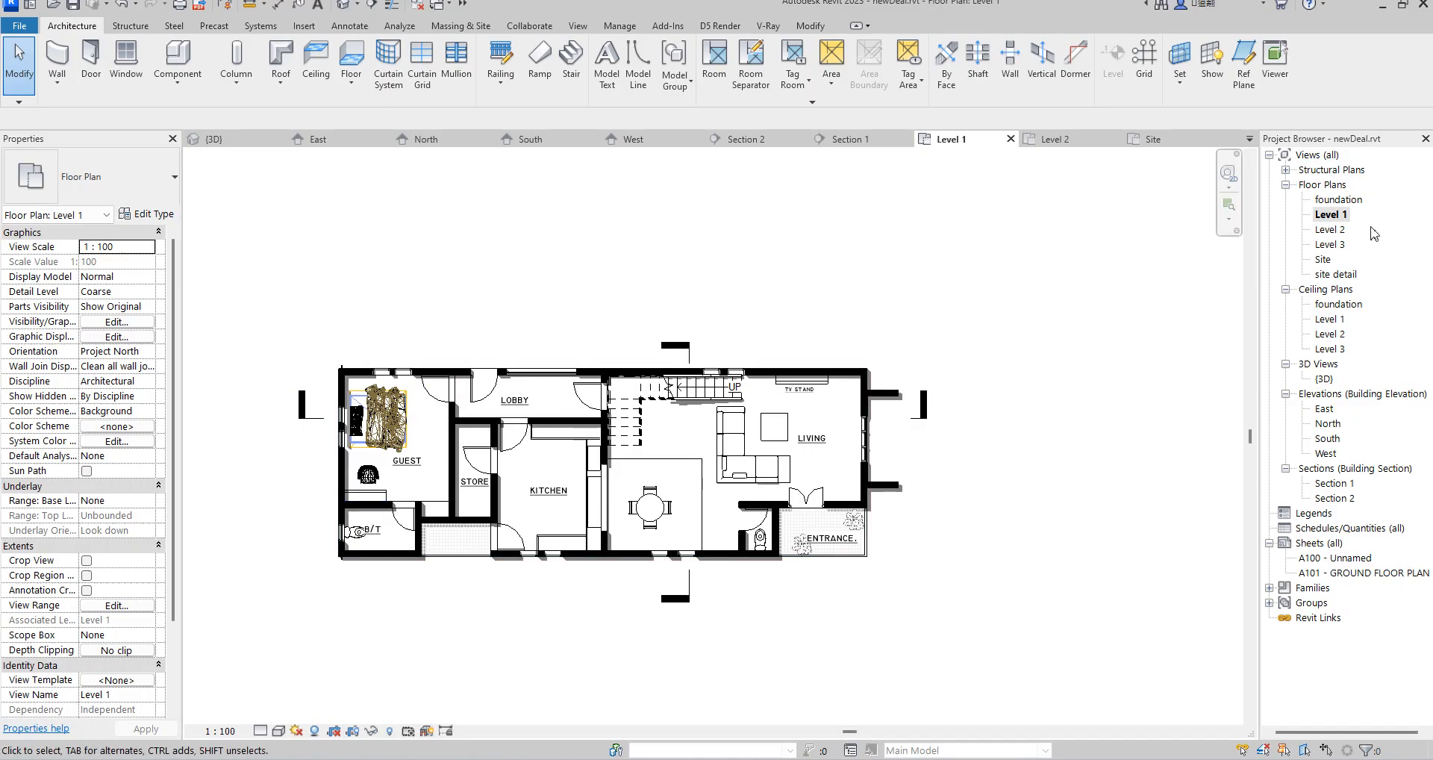
Review the Level 2 and Level 1 floor plans, and examine the balcony and entrance plants and the whole house in 3D
double_click(1331, 230)
scroll(861, 380, "down", 5)
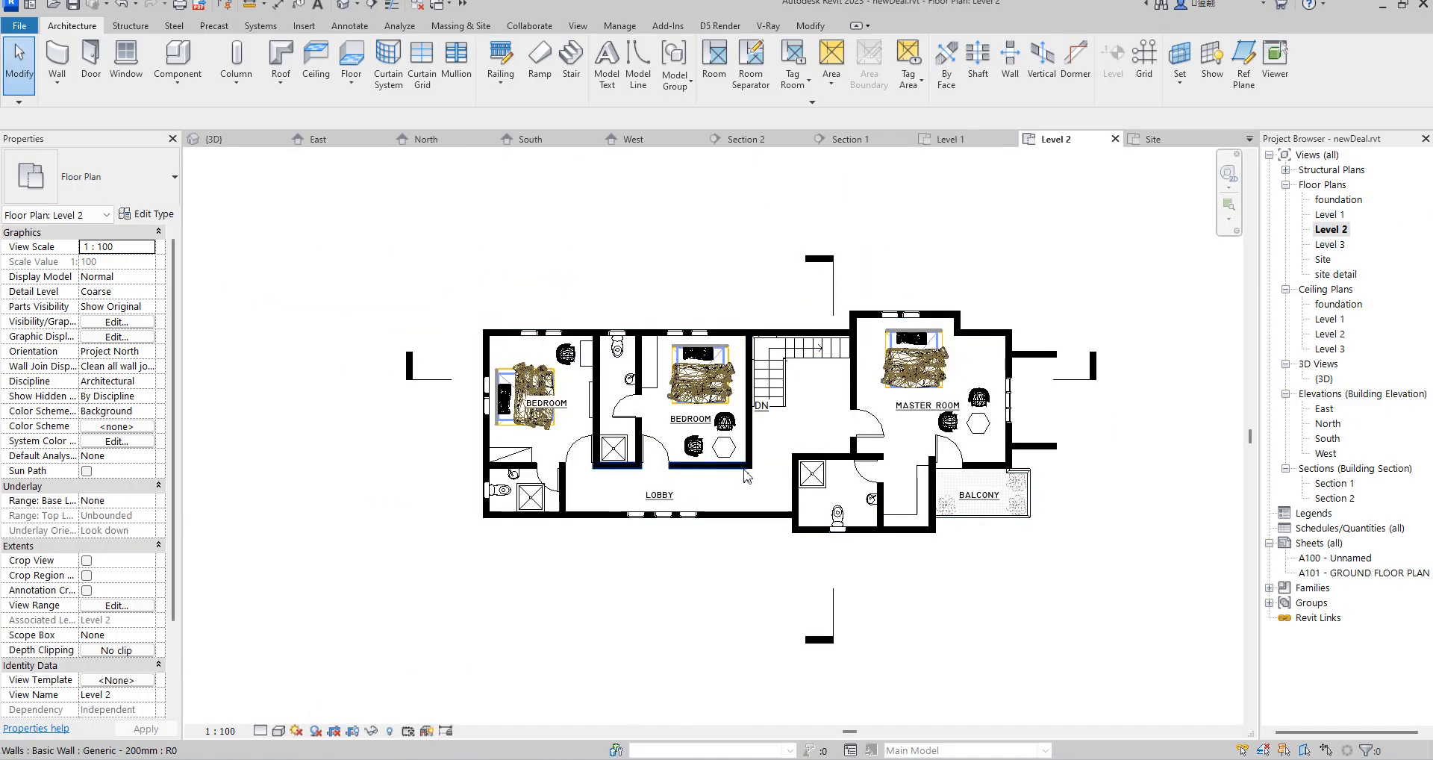
scroll(746, 474, "up", 3)
scroll(811, 499, "down", 2)
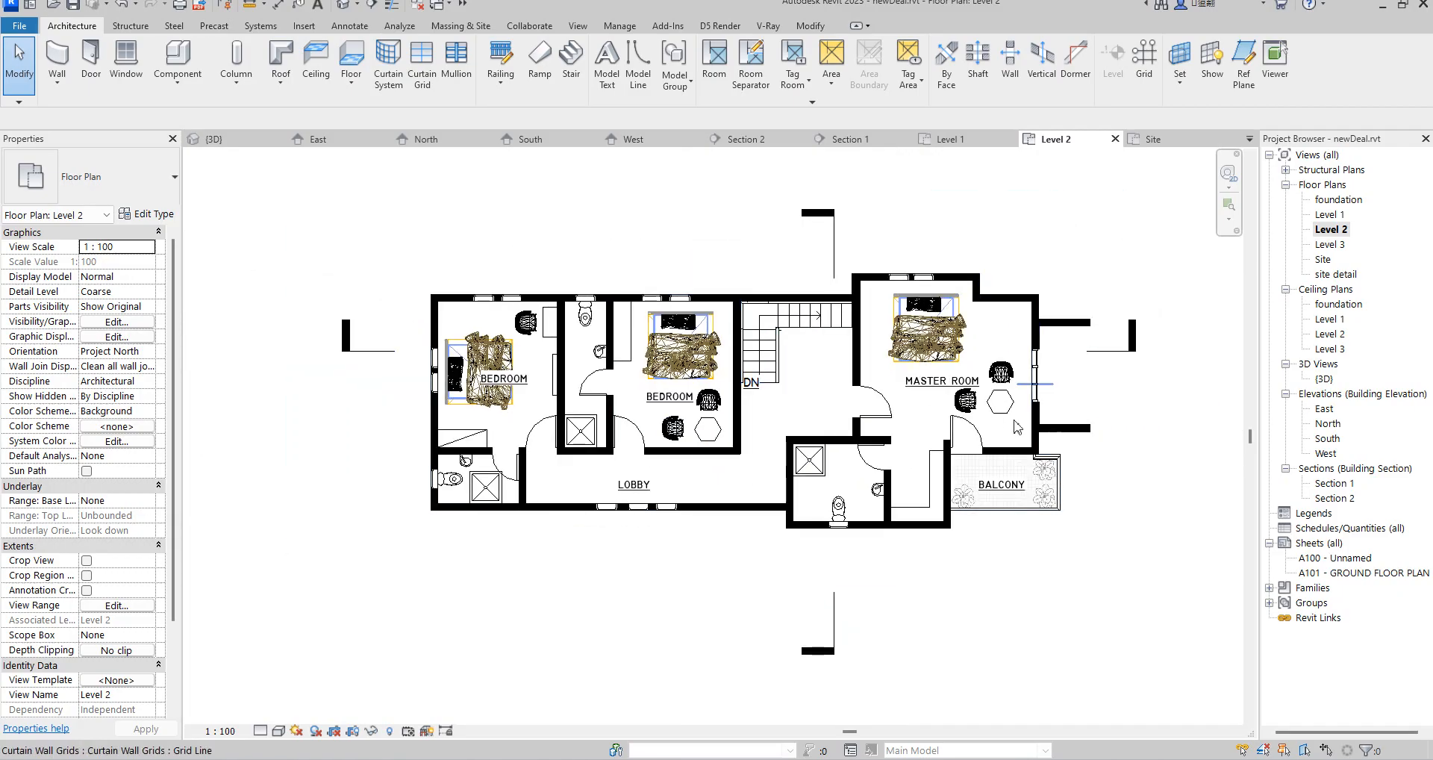
double_click(1336, 215)
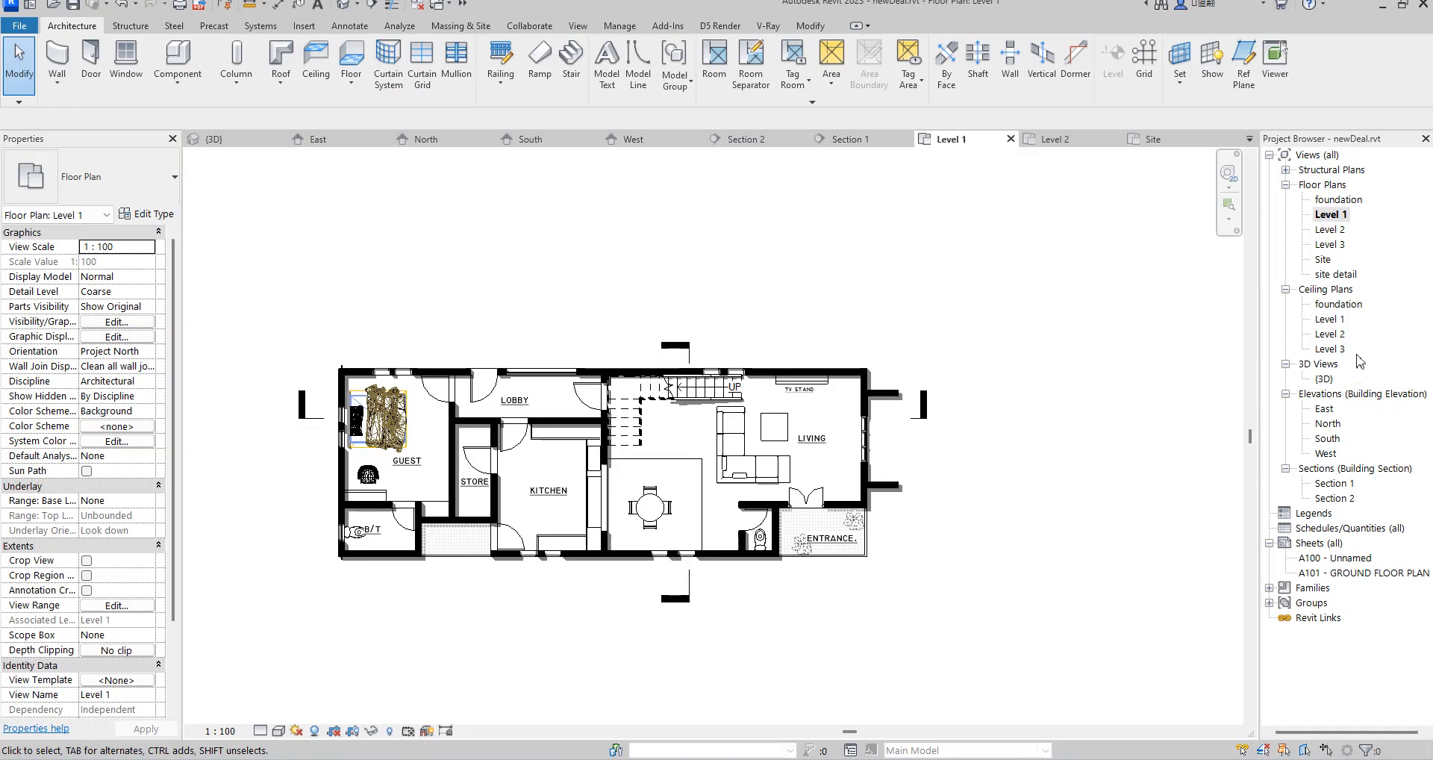
double_click(1322, 378)
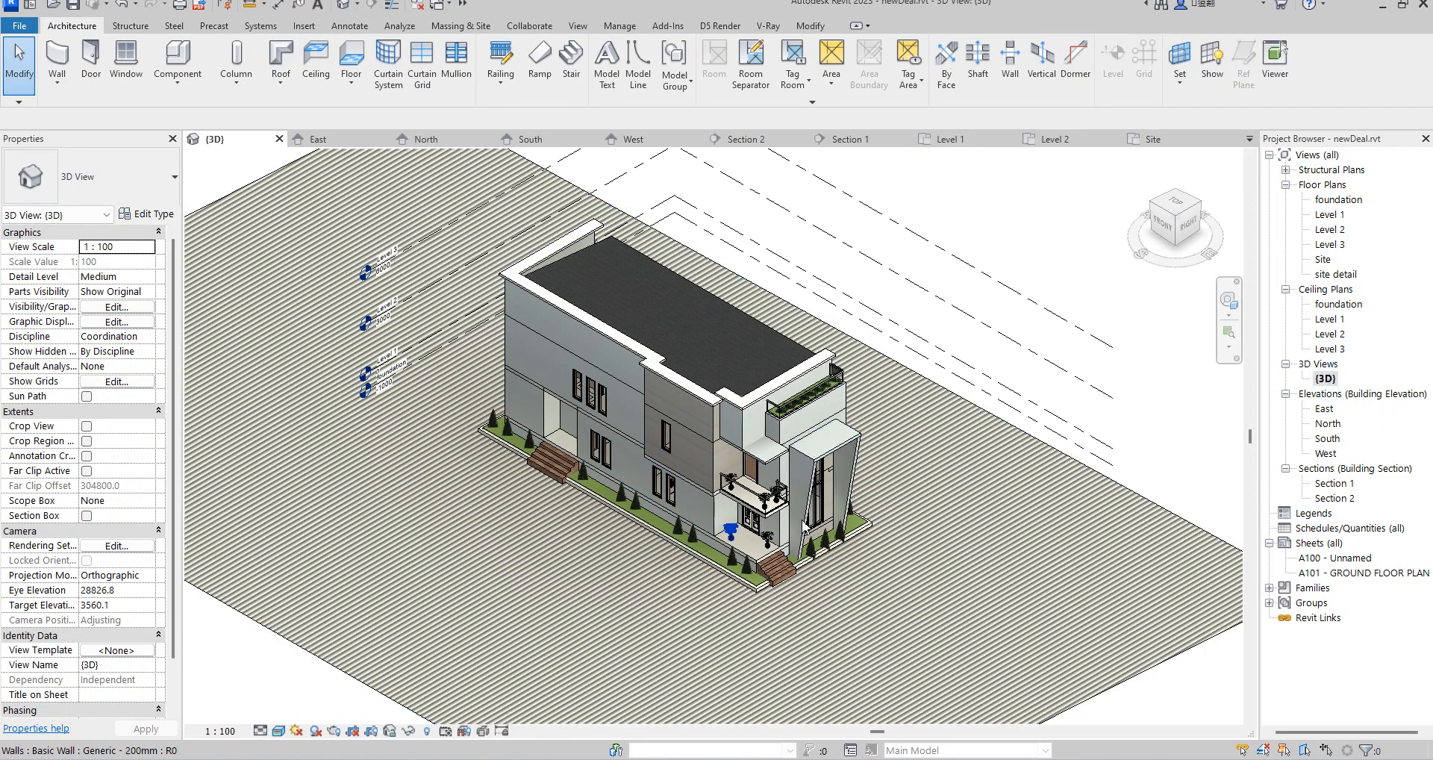
scroll(803, 518, "up", 5)
scroll(803, 518, "up", 4)
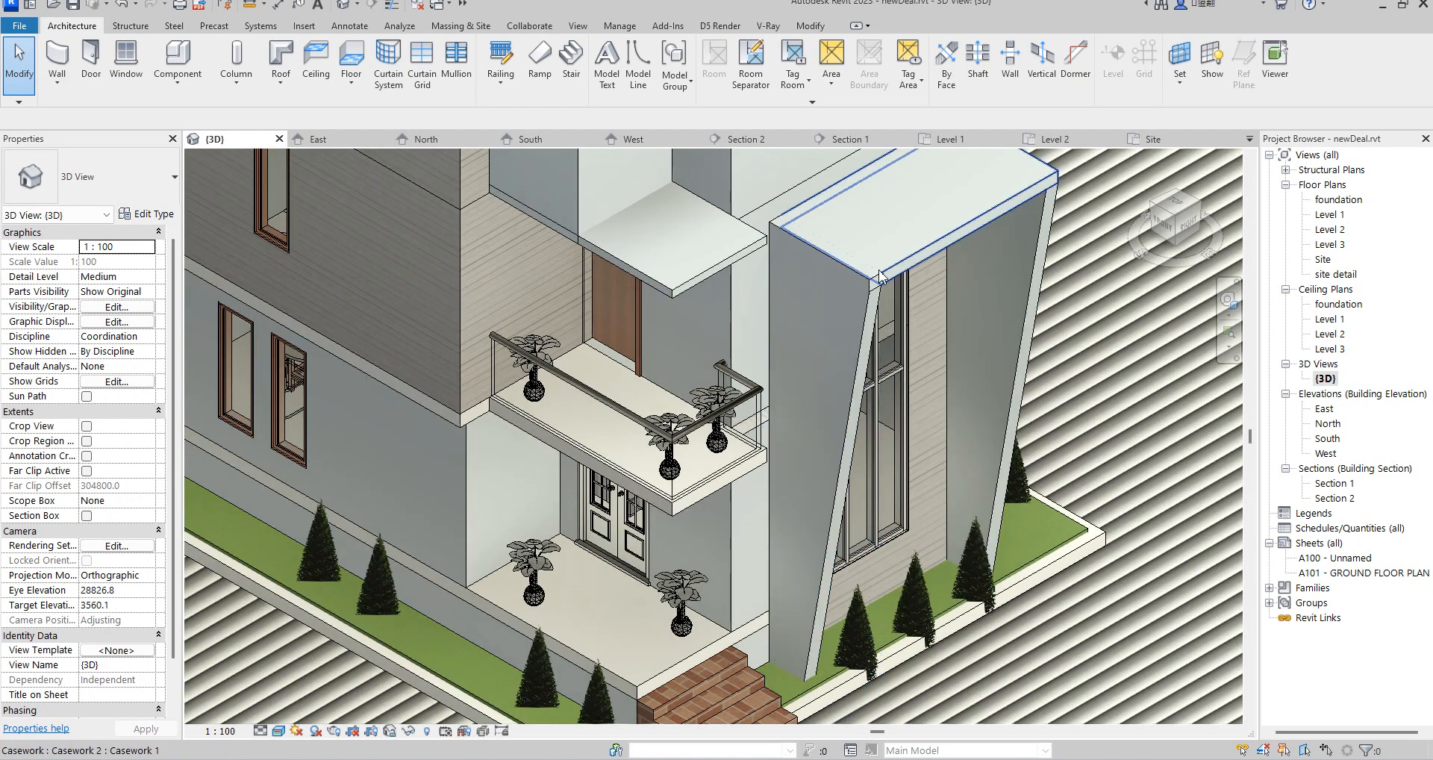
scroll(728, 499, "down", 6)
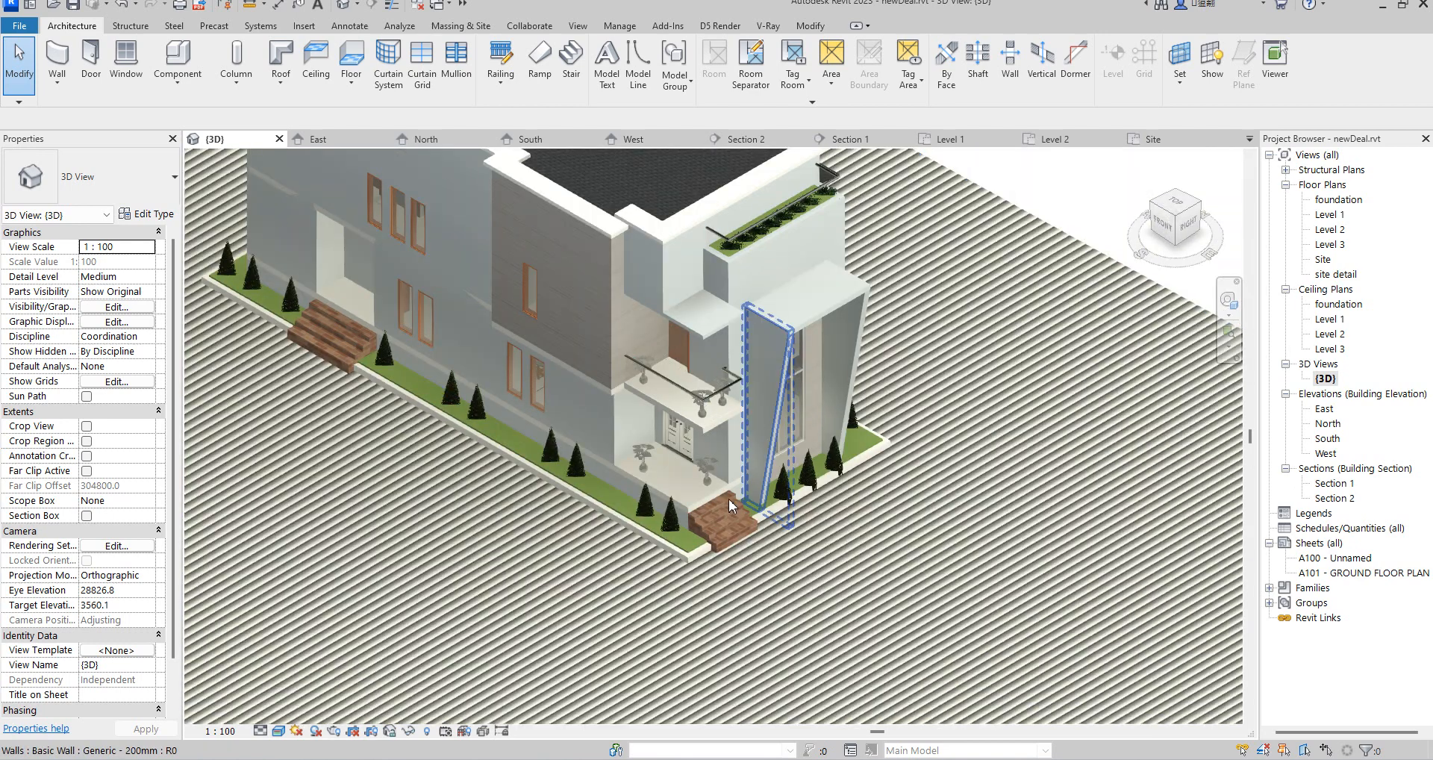
scroll(893, 455, "down", 3)
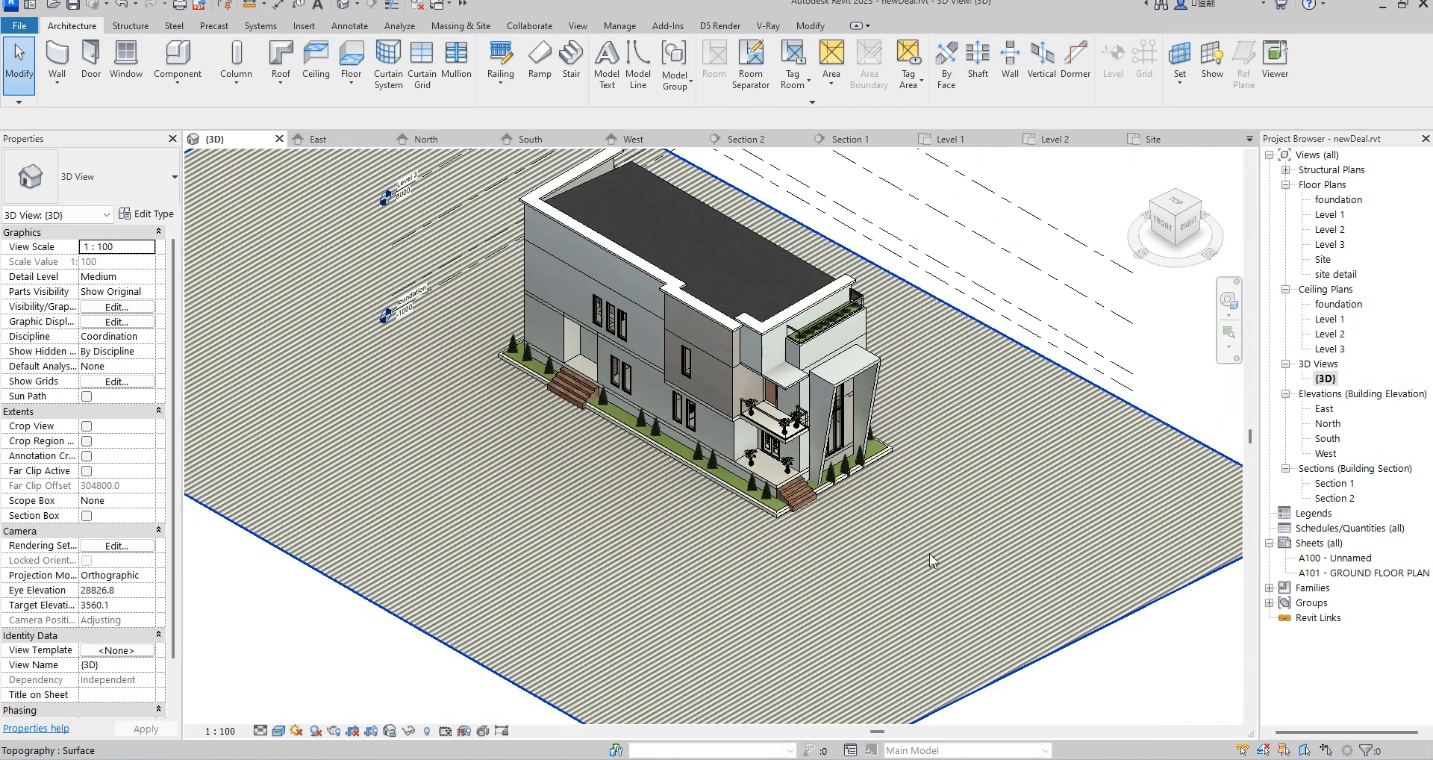